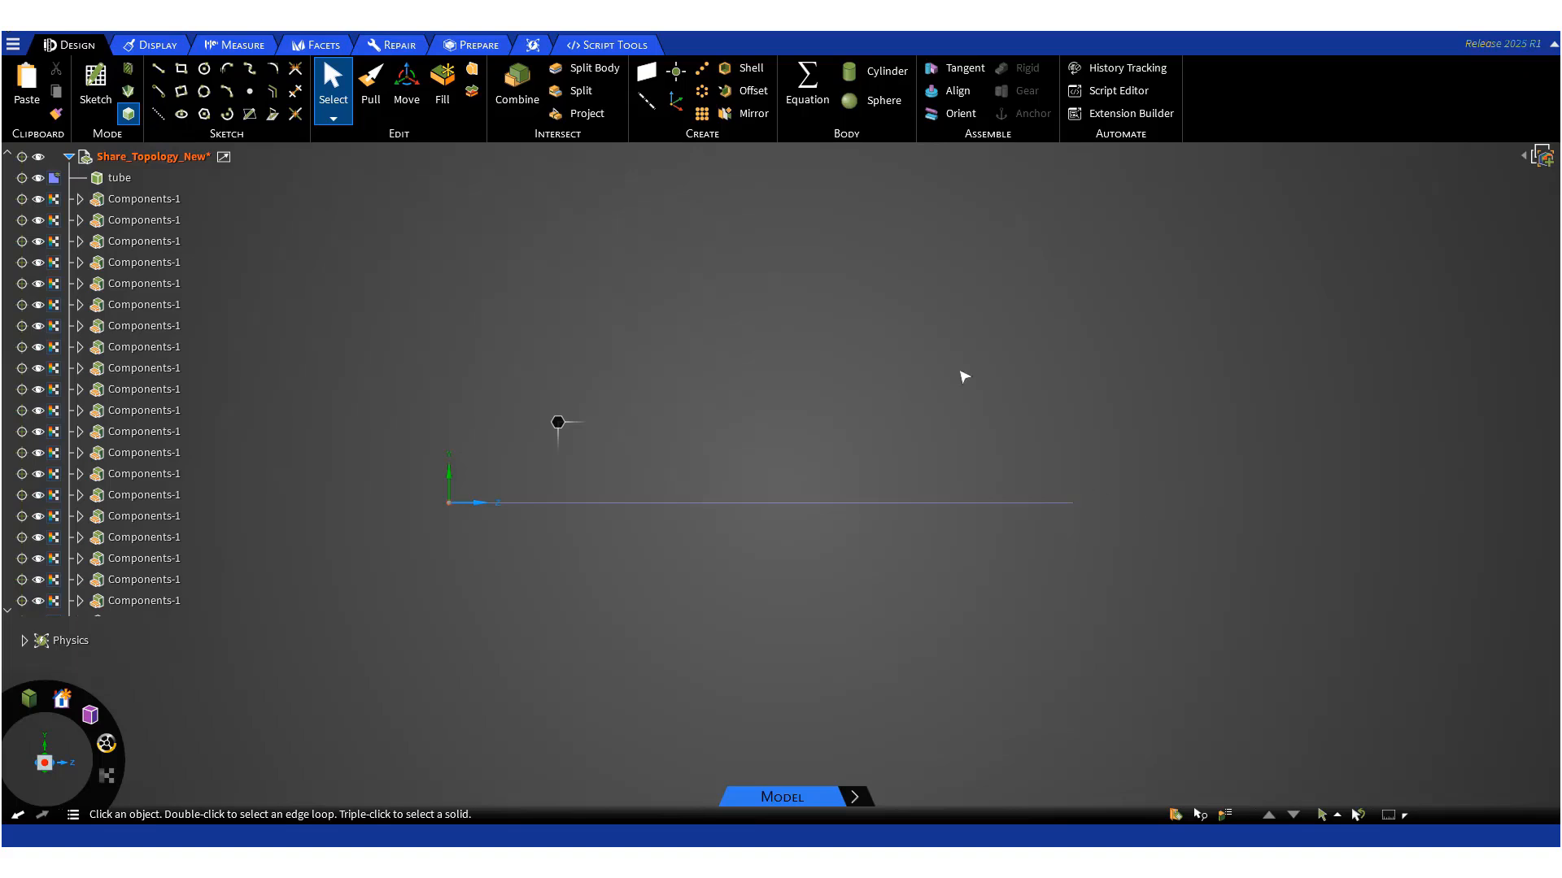
# - Examine the row of components along the axis in the Prepare workspace by zooming in and out
pyautogui.click(476, 49)
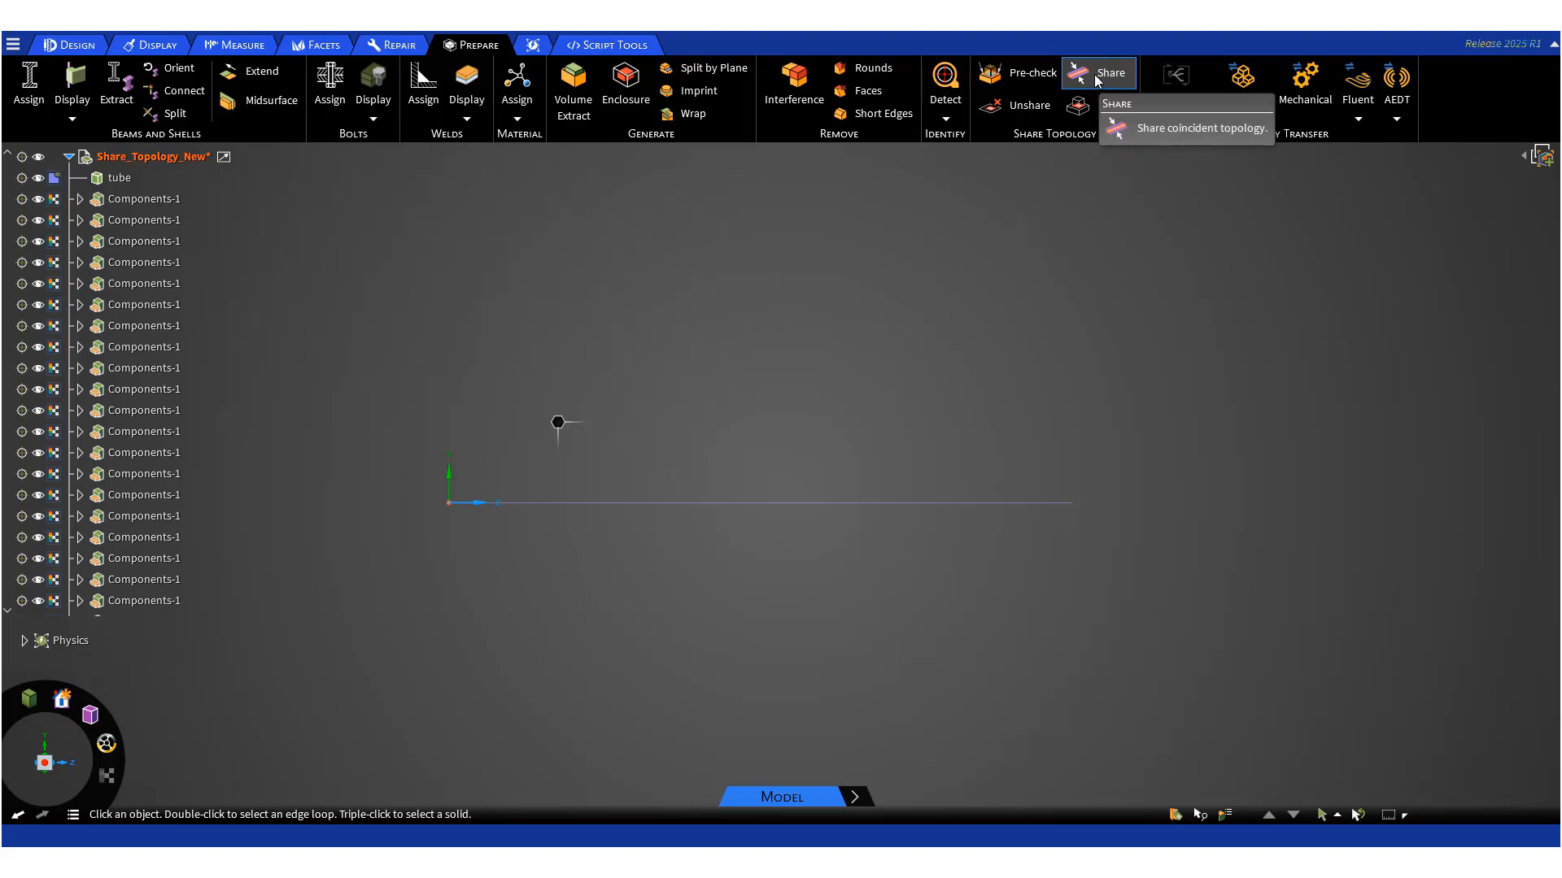
pyautogui.scroll(3, 580, 509)
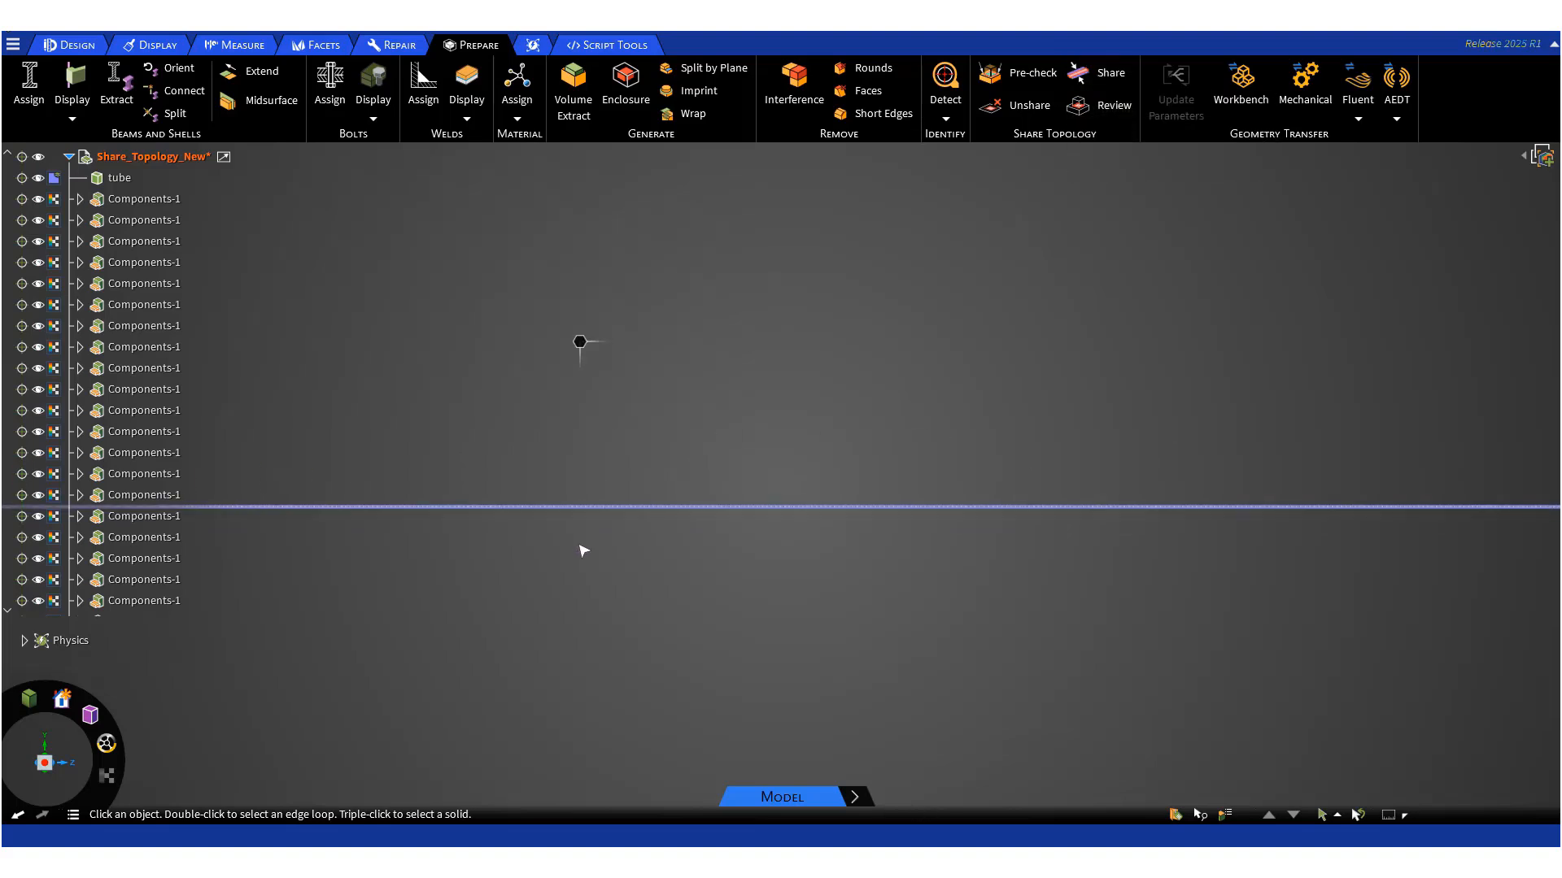
pyautogui.scroll(5, 621, 523)
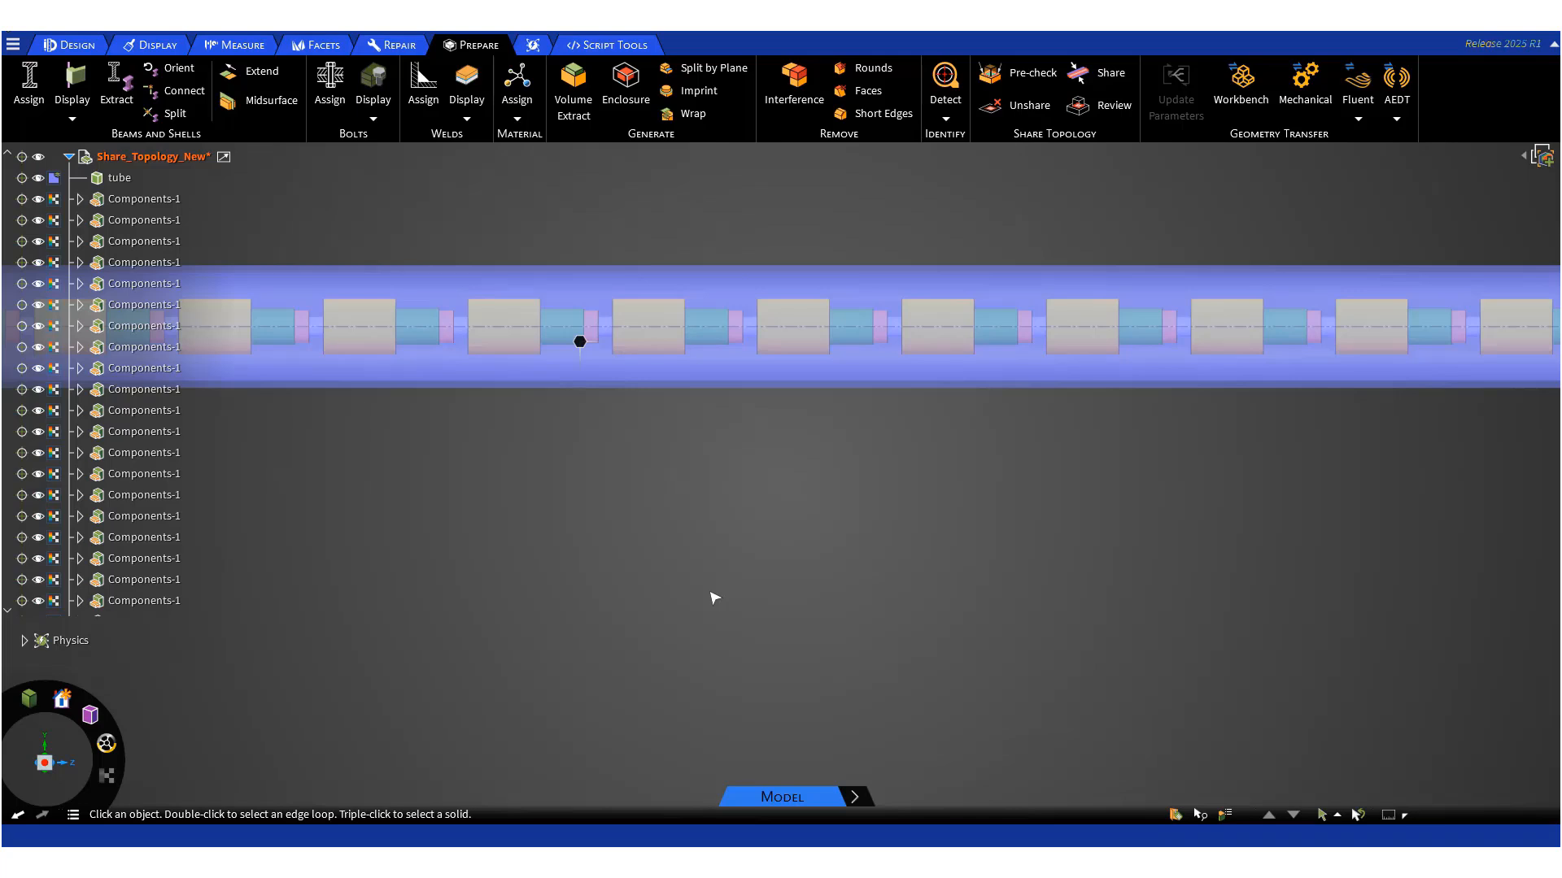
pyautogui.scroll(-5, 715, 599)
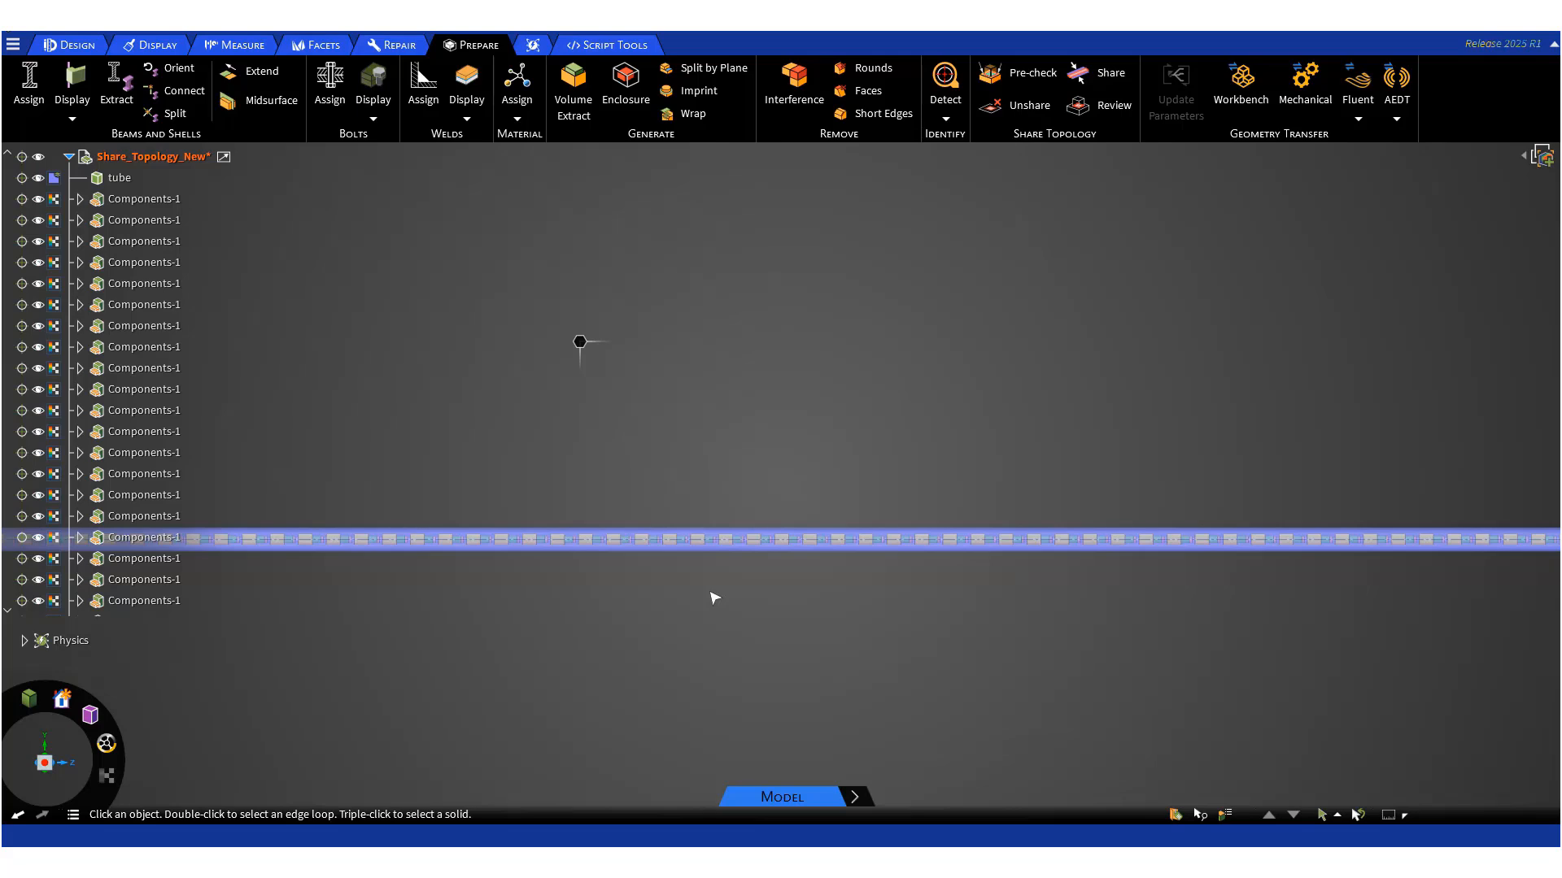
pyautogui.scroll(-5, 715, 597)
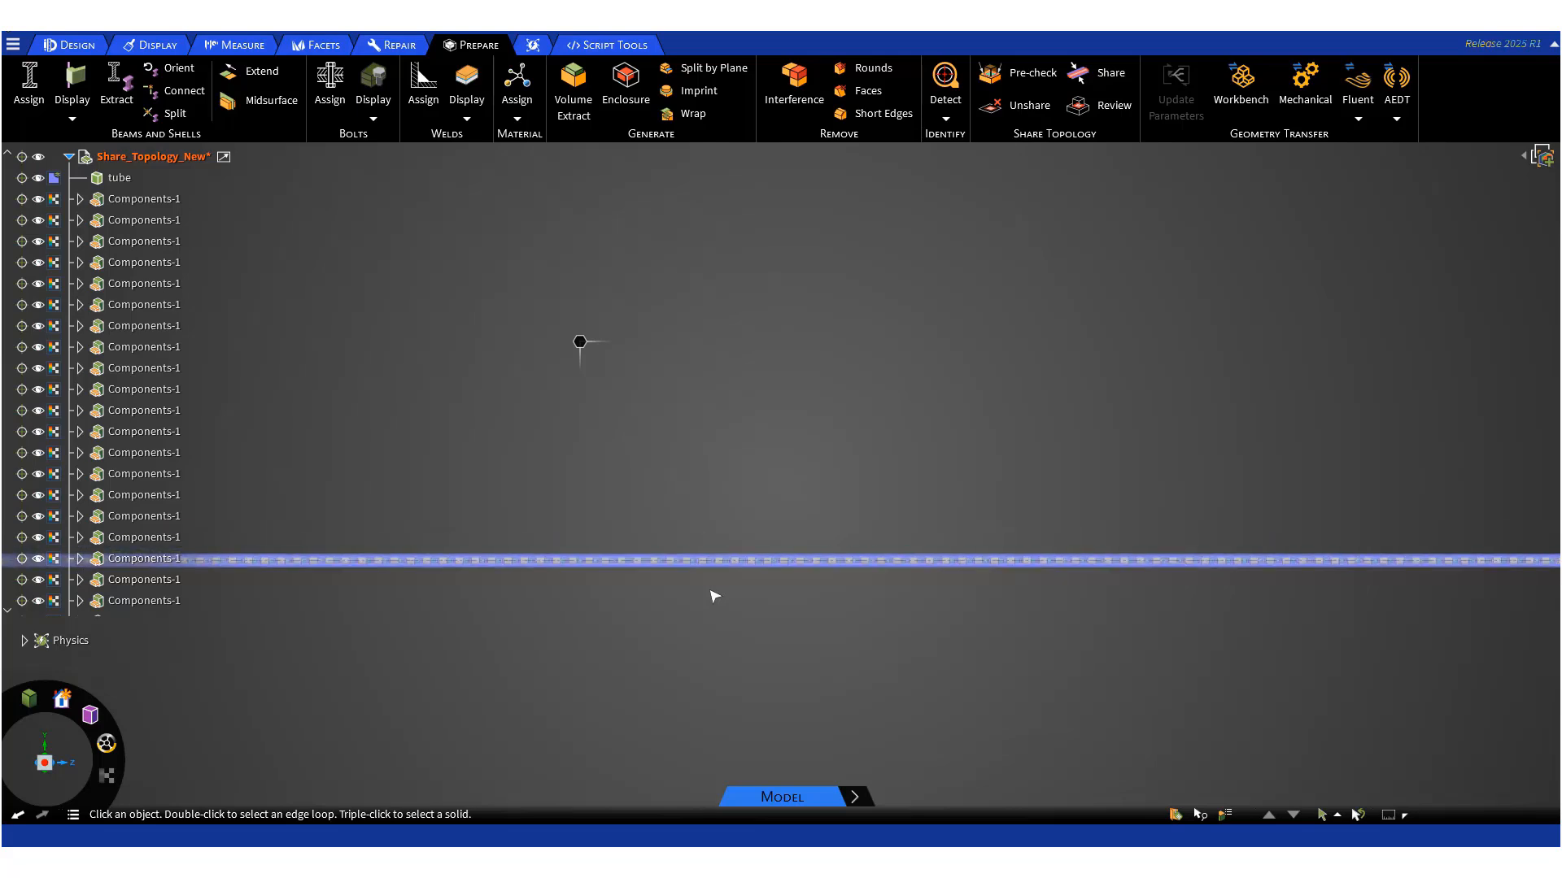
pyautogui.scroll(-2, 715, 597)
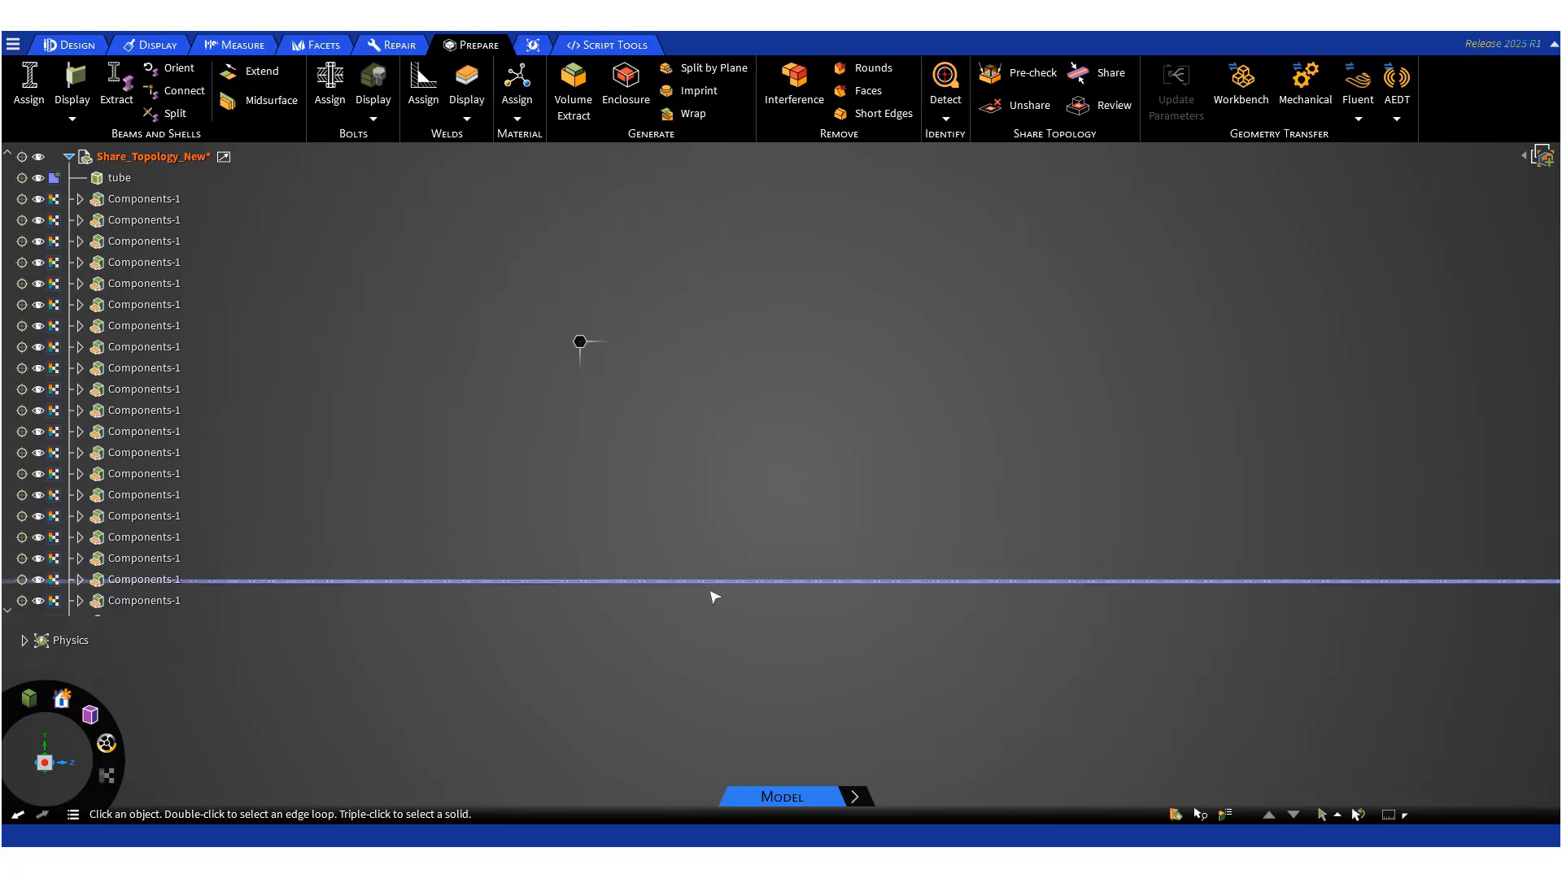
pyautogui.scroll(6, 714, 598)
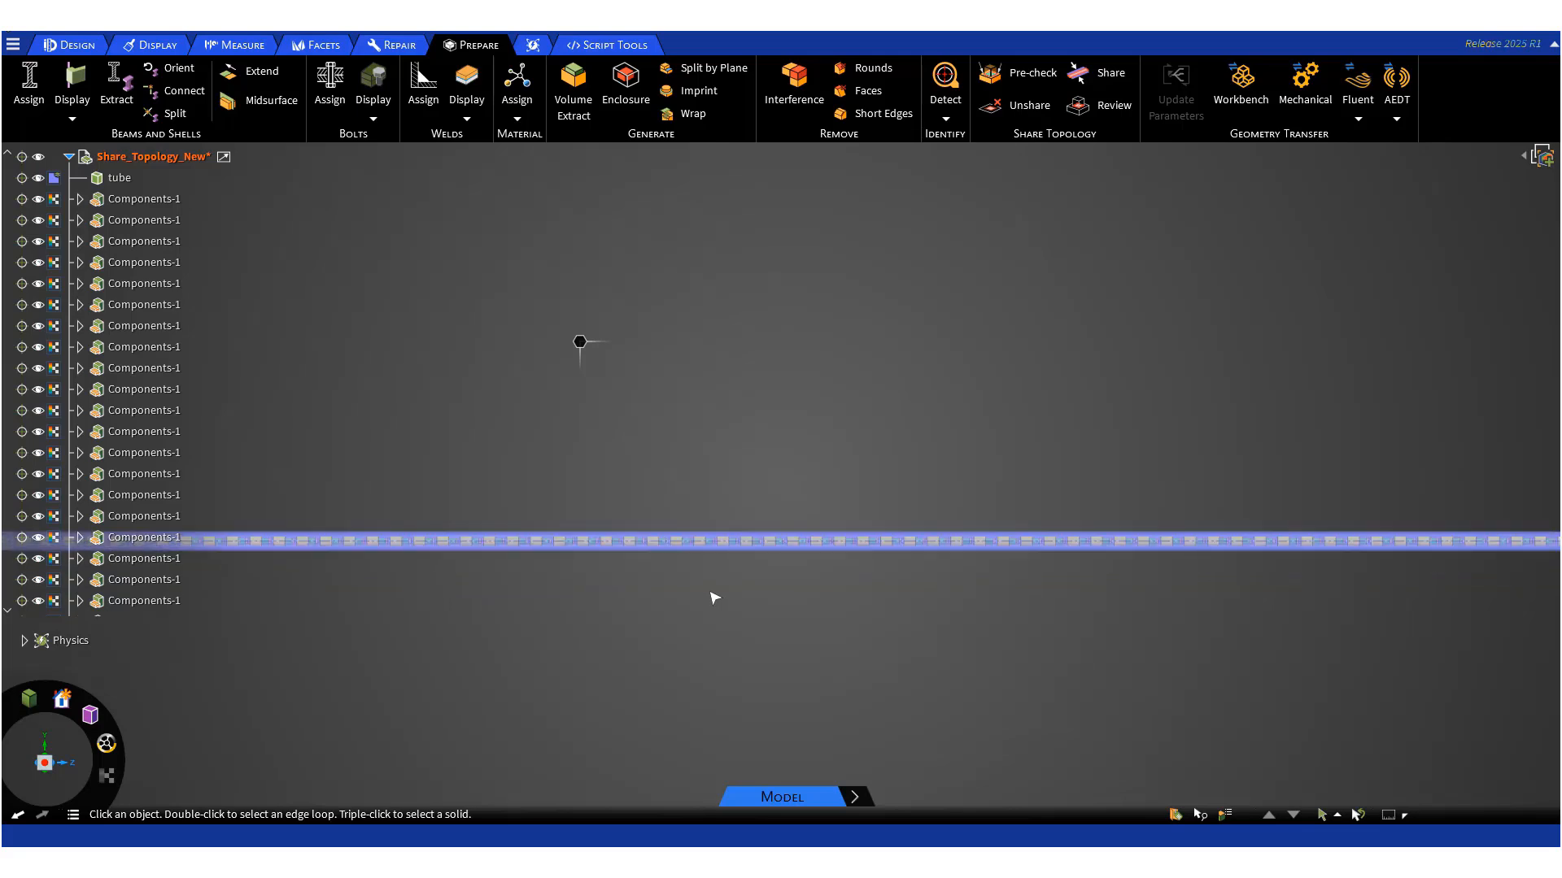
pyautogui.scroll(2, 715, 598)
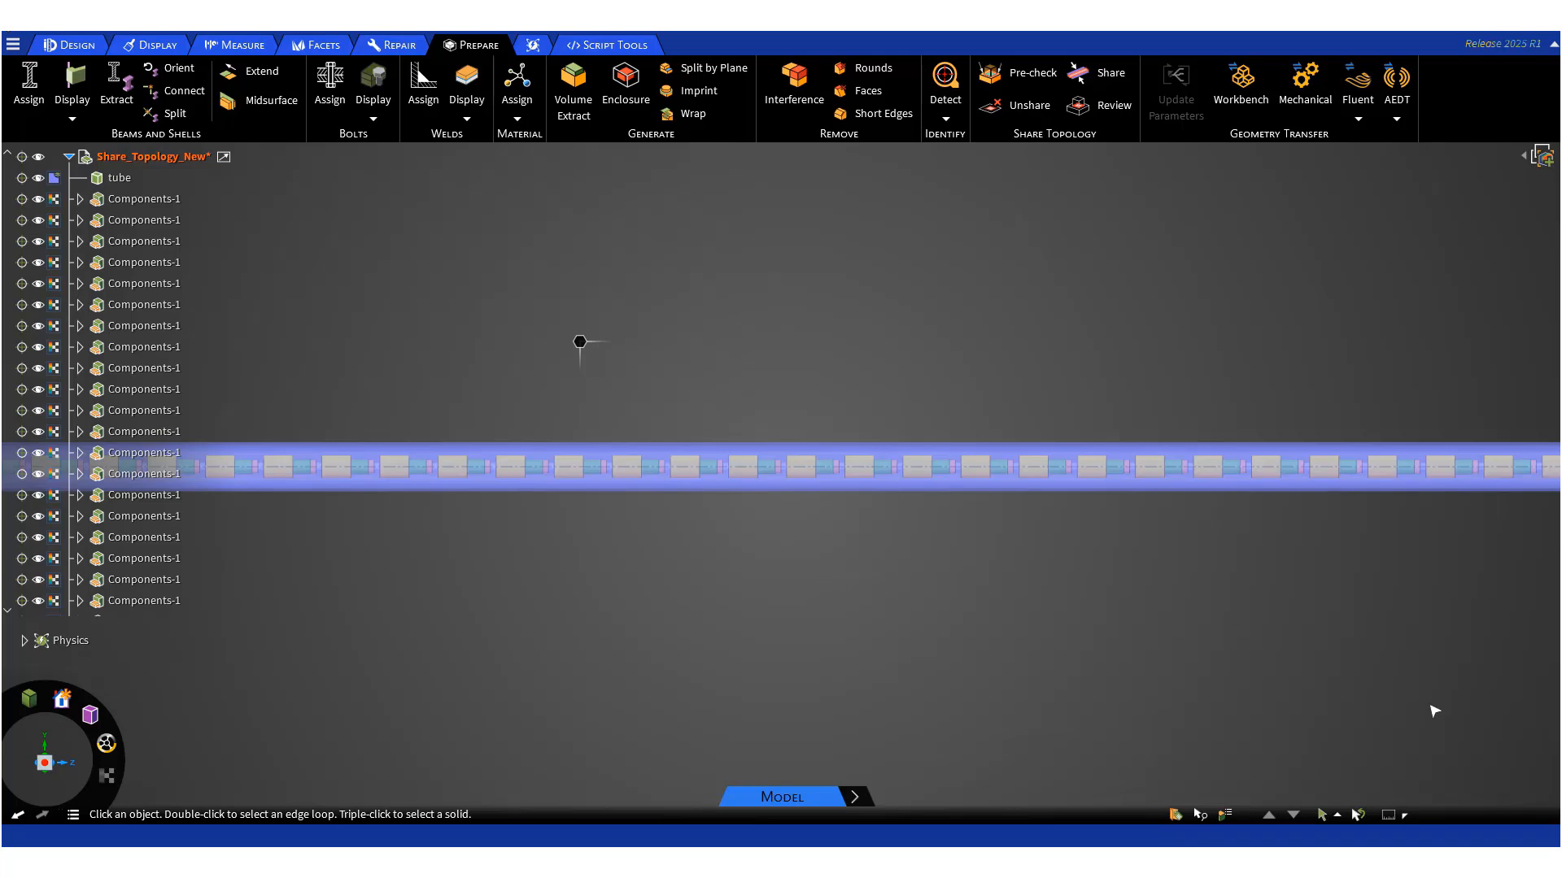
pyautogui.scroll(-1, 916, 565)
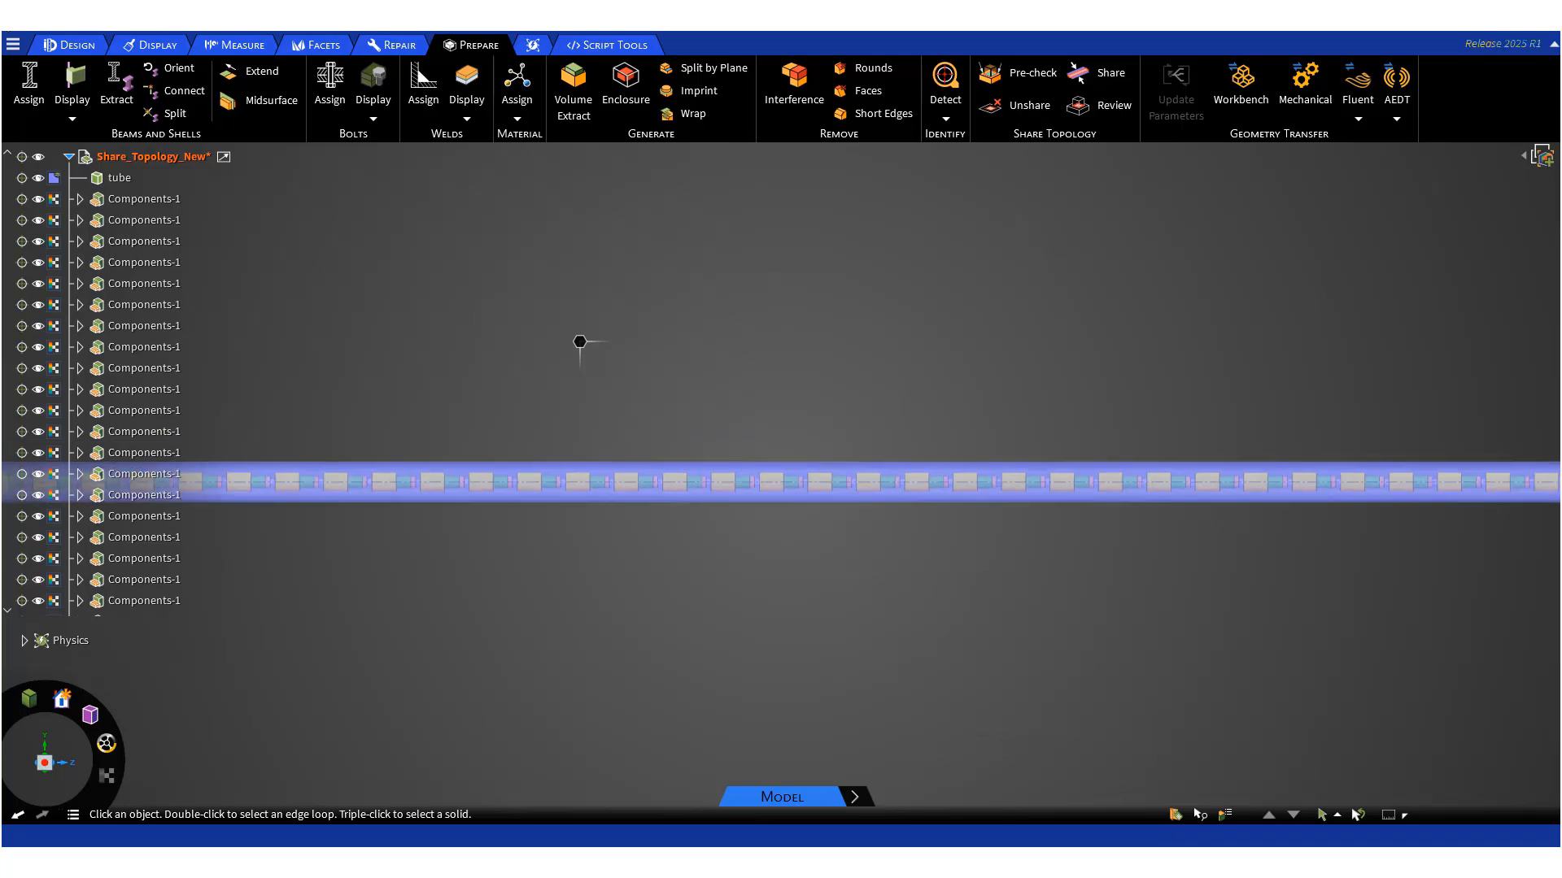
# - Switch to the Share_Topology_New-one.2 design containing the Tube and Solid bodies
pyautogui.moveTo(1017, 864)
pyautogui.click(958, 808)
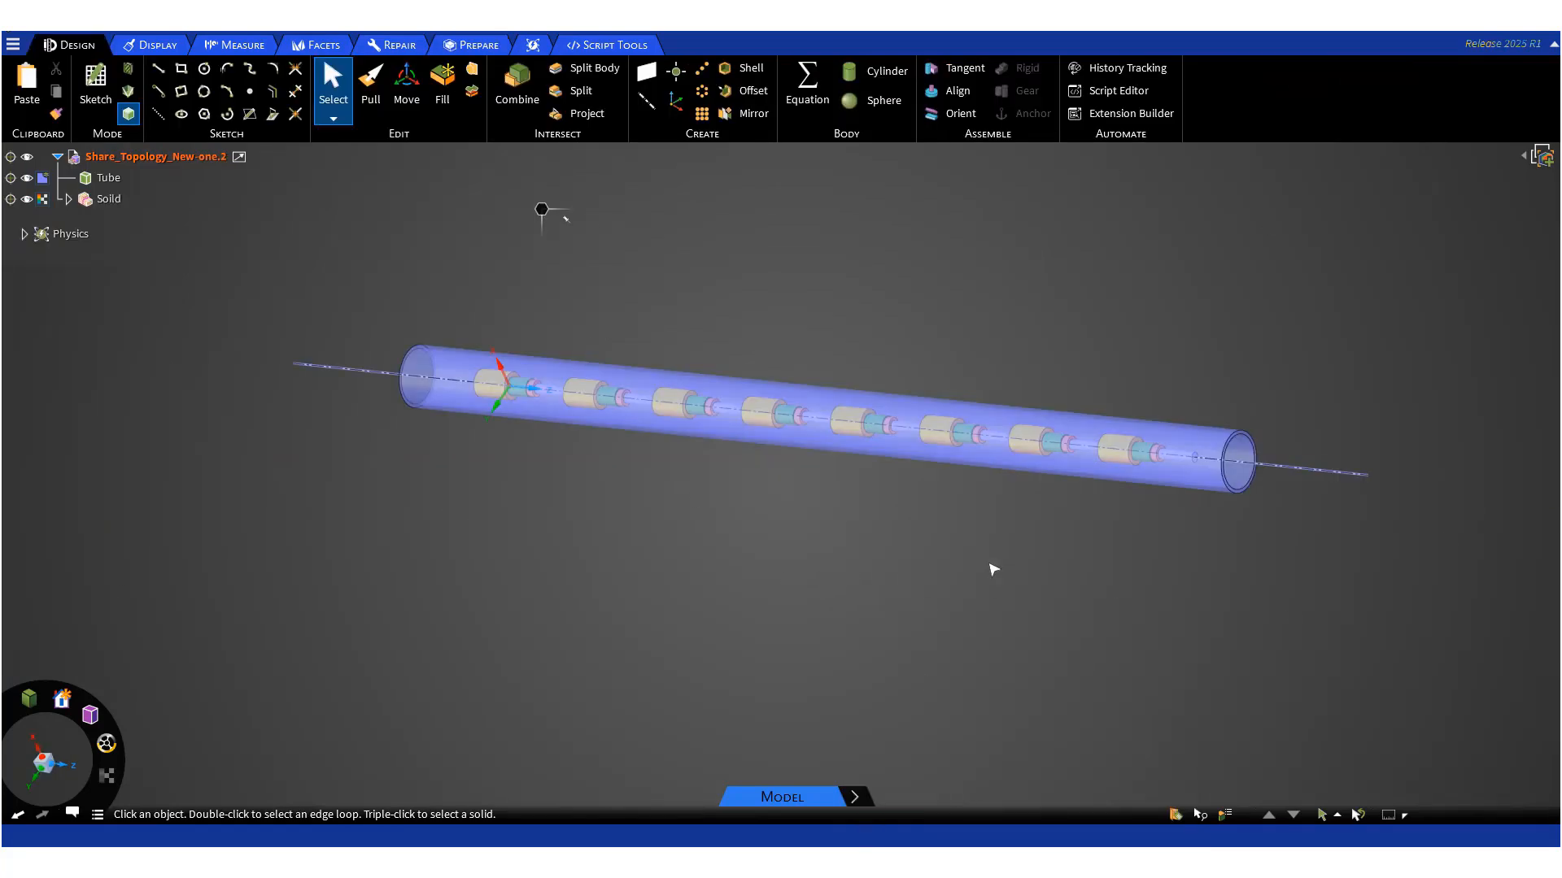
pyautogui.moveTo(1084, 545)
pyautogui.mouseDown(button='middle')
pyautogui.moveTo(1030, 585)
pyautogui.moveTo(1008, 520)
pyautogui.moveTo(1084, 529)
pyautogui.moveTo(1117, 566)
pyautogui.mouseUp(button='middle')
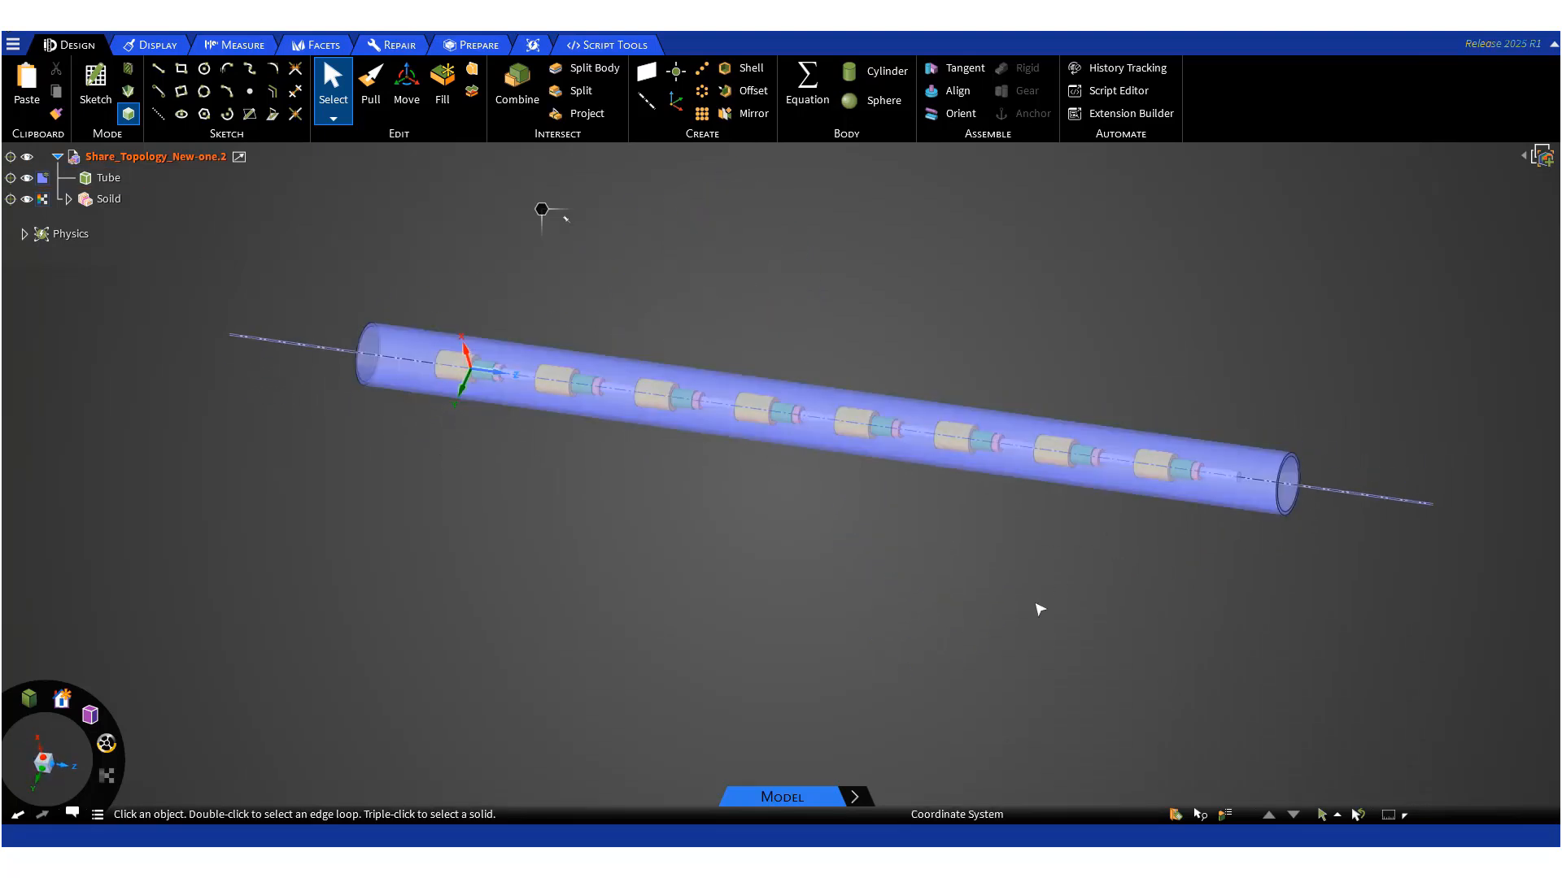
pyautogui.moveTo(568, 475)
pyautogui.mouseDown(button='middle')
pyautogui.moveTo(743, 520)
pyautogui.moveTo(418, 485)
pyautogui.moveTo(426, 496)
pyautogui.mouseUp(button='middle')
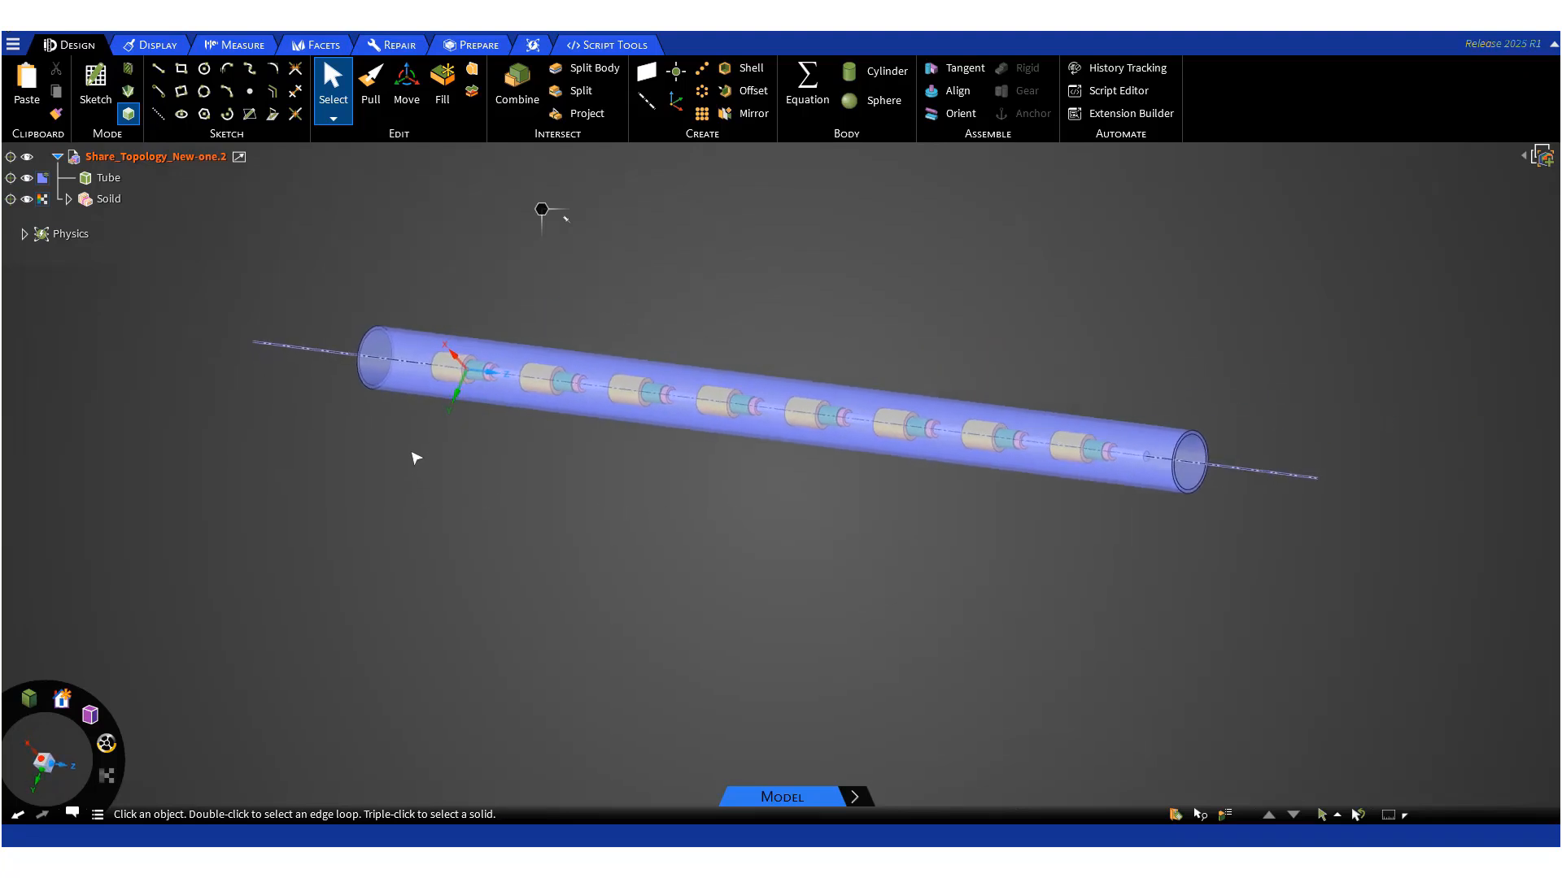
# - Start Volume Extract and select both end faces of the tube as the enclosing faces
pyautogui.click(478, 47)
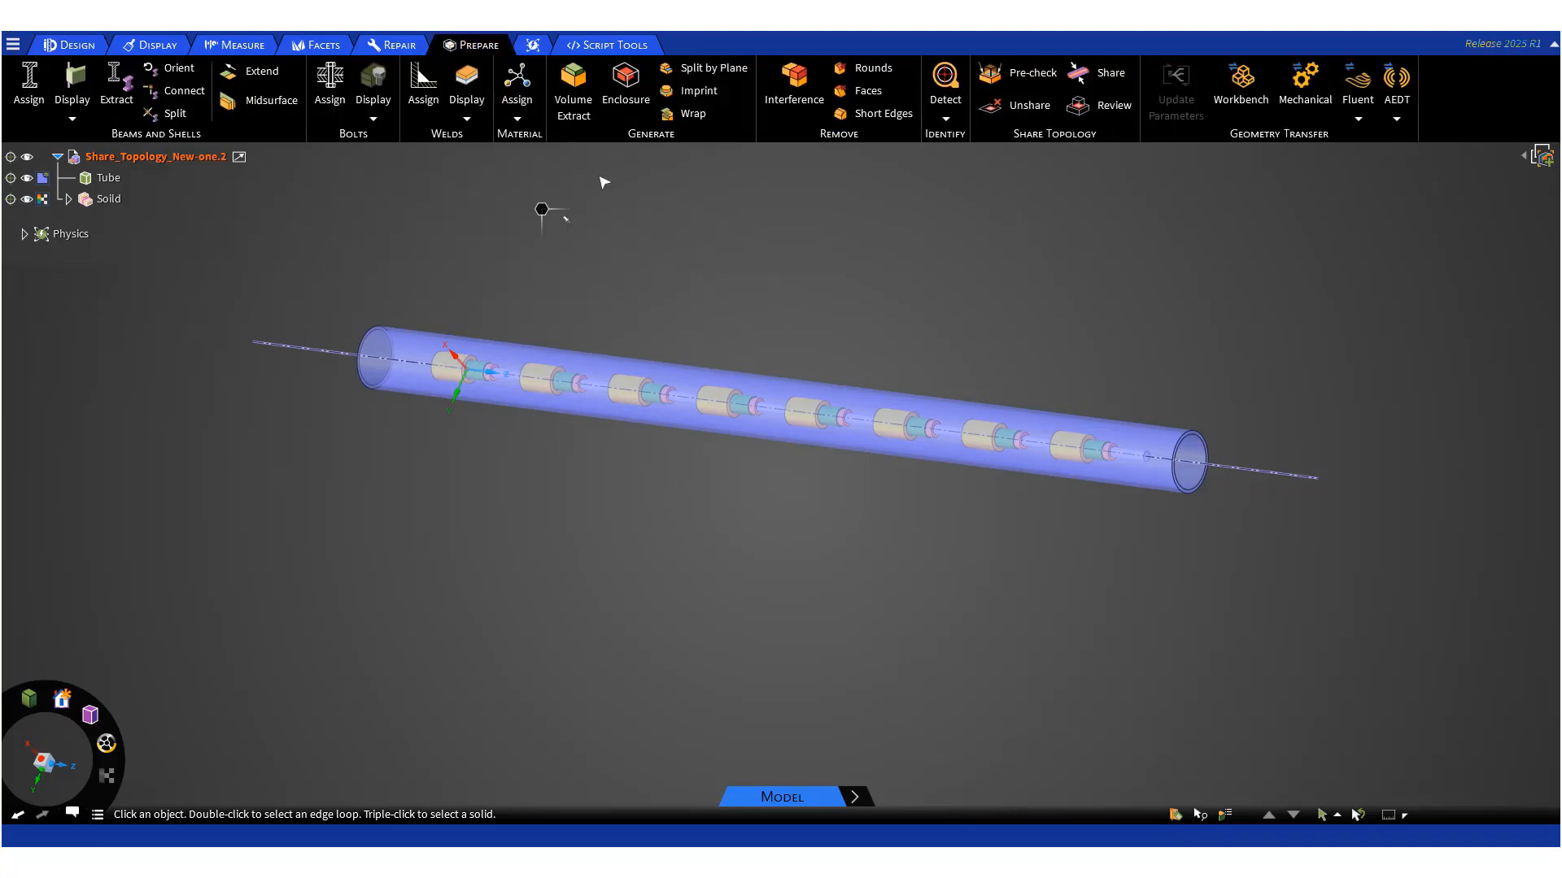
pyautogui.click(582, 122)
pyautogui.moveTo(298, 505); pyautogui.dragTo(499, 618, button='middle')
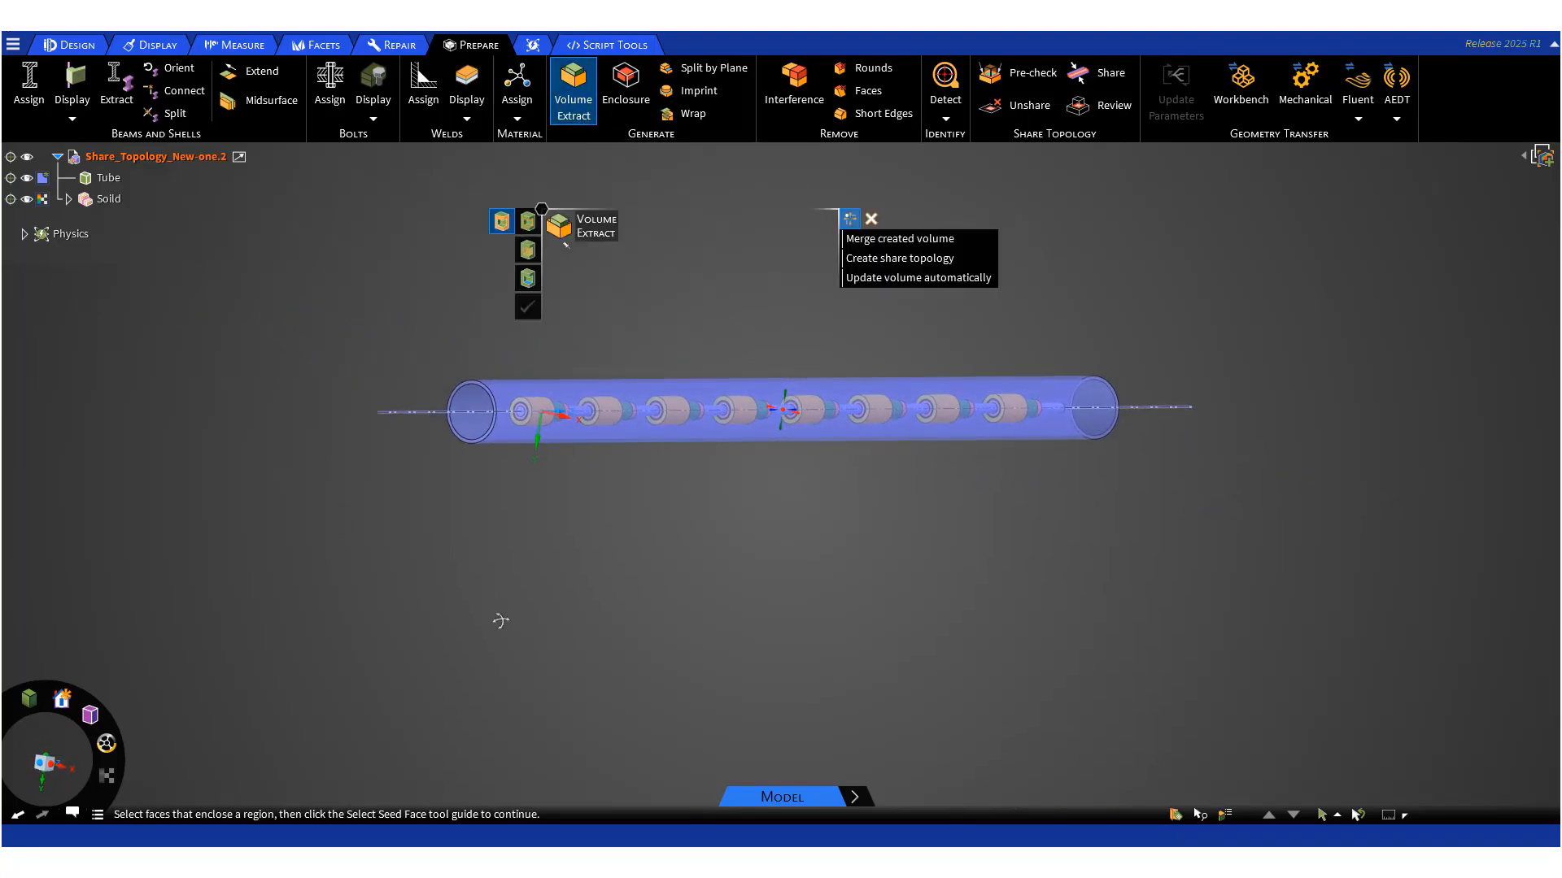
pyautogui.scroll(5, 437, 429)
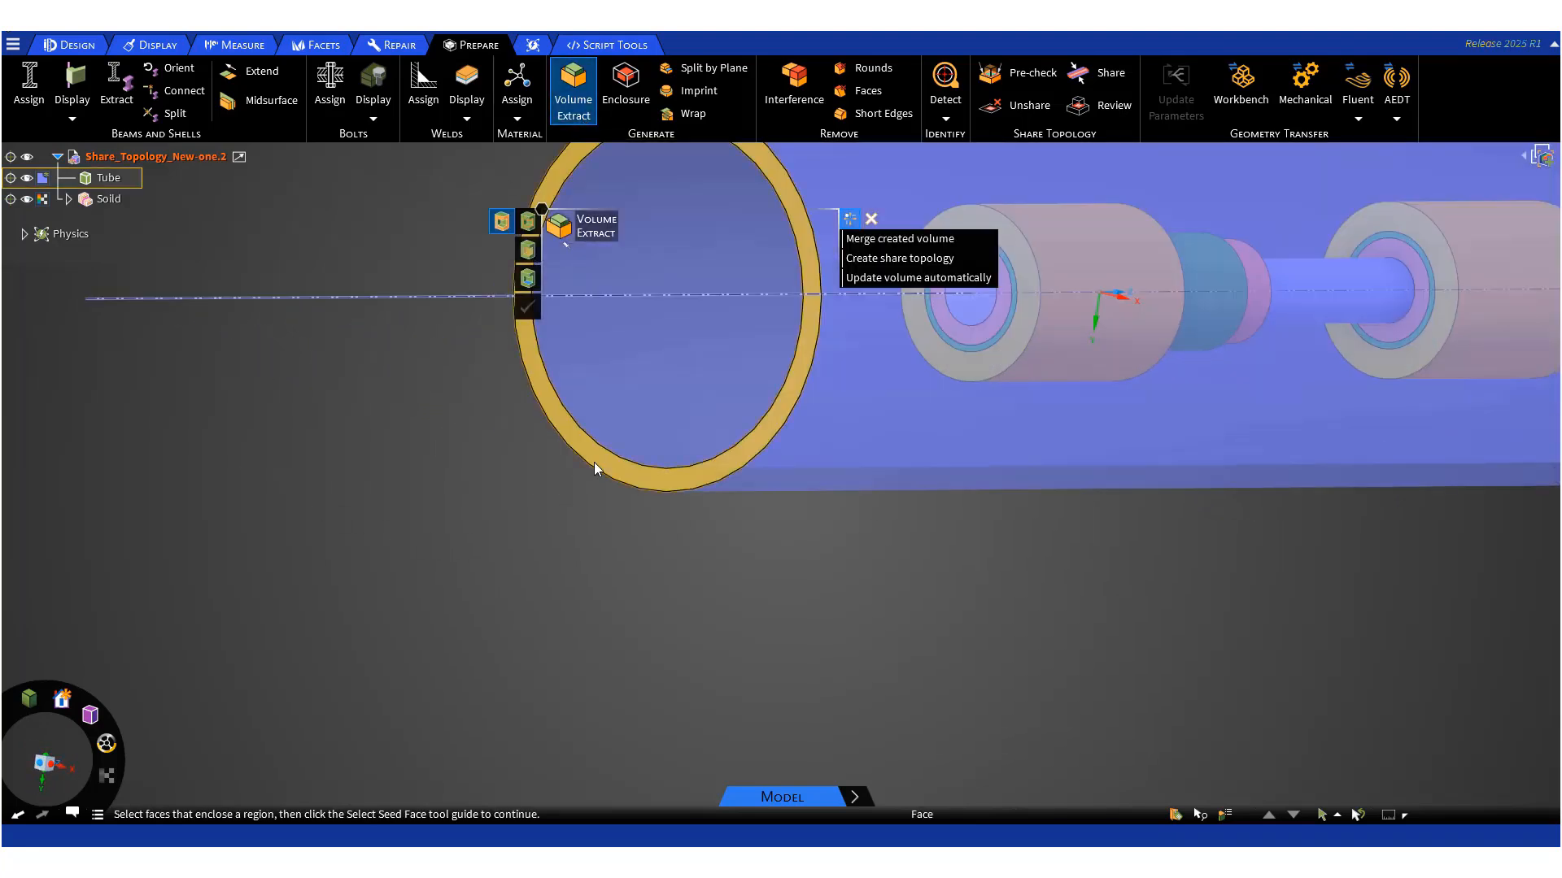
pyautogui.click(597, 492)
pyautogui.scroll(-5, 481, 525)
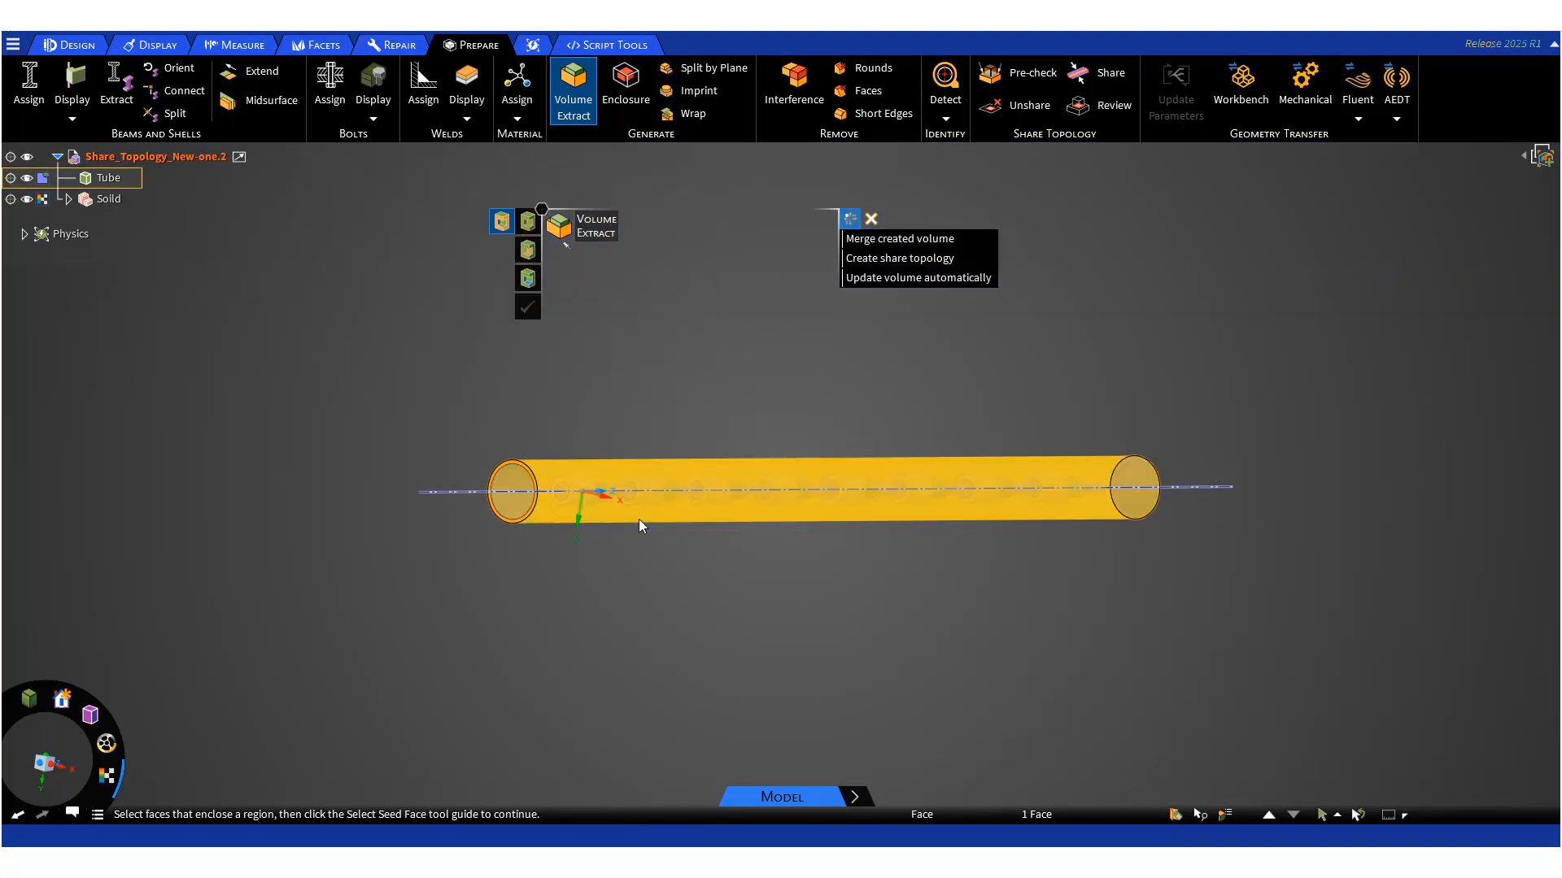
pyautogui.moveTo(1197, 599); pyautogui.dragTo(1088, 631, button='middle')
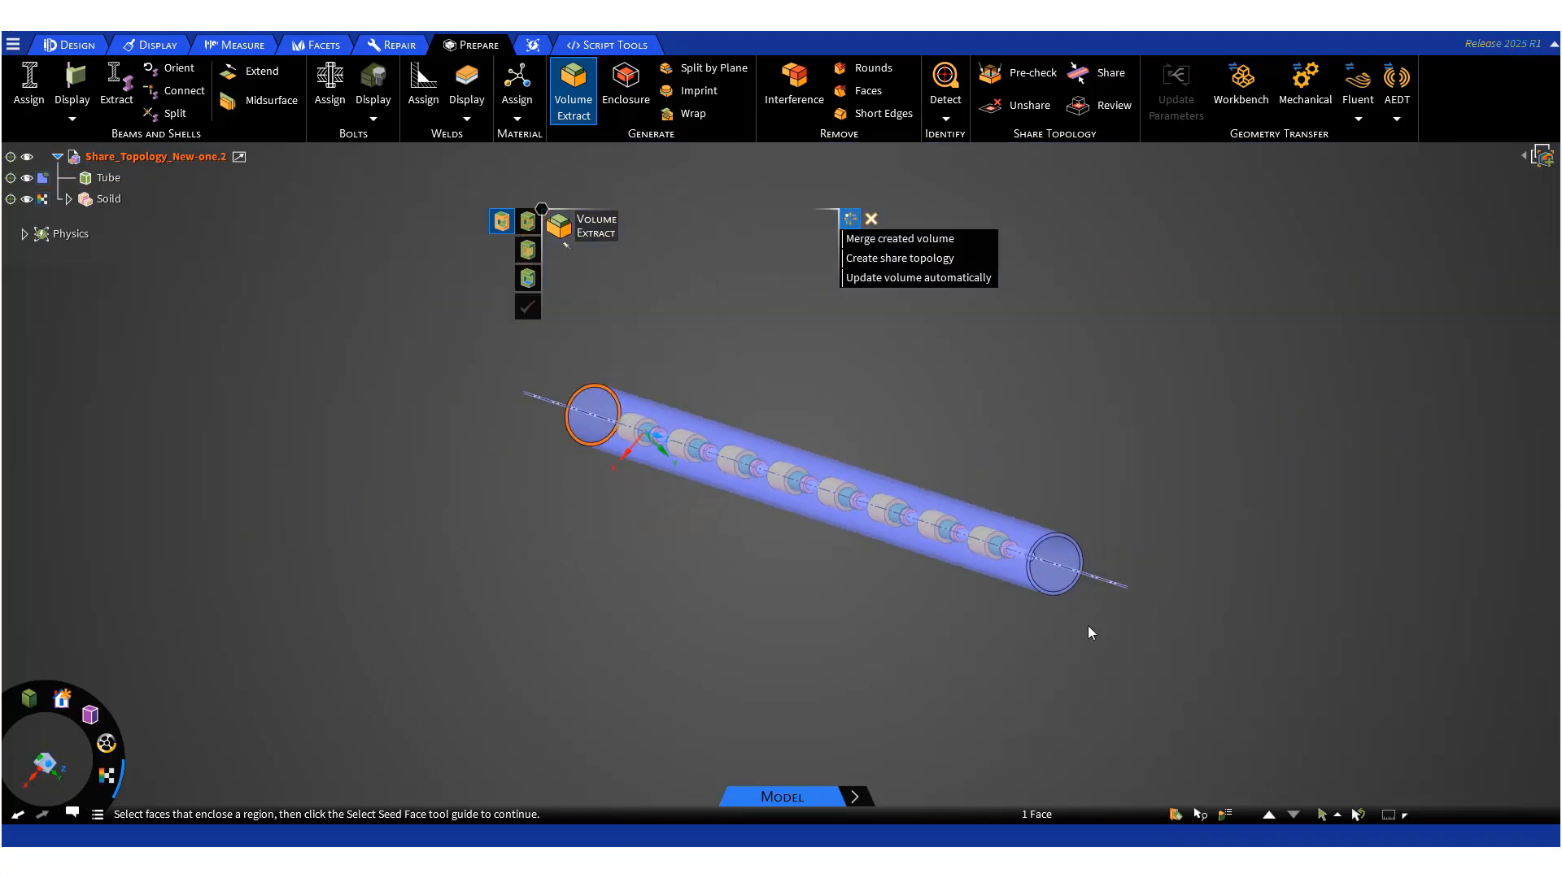
pyautogui.scroll(5, 1056, 594)
pyautogui.click(1052, 592)
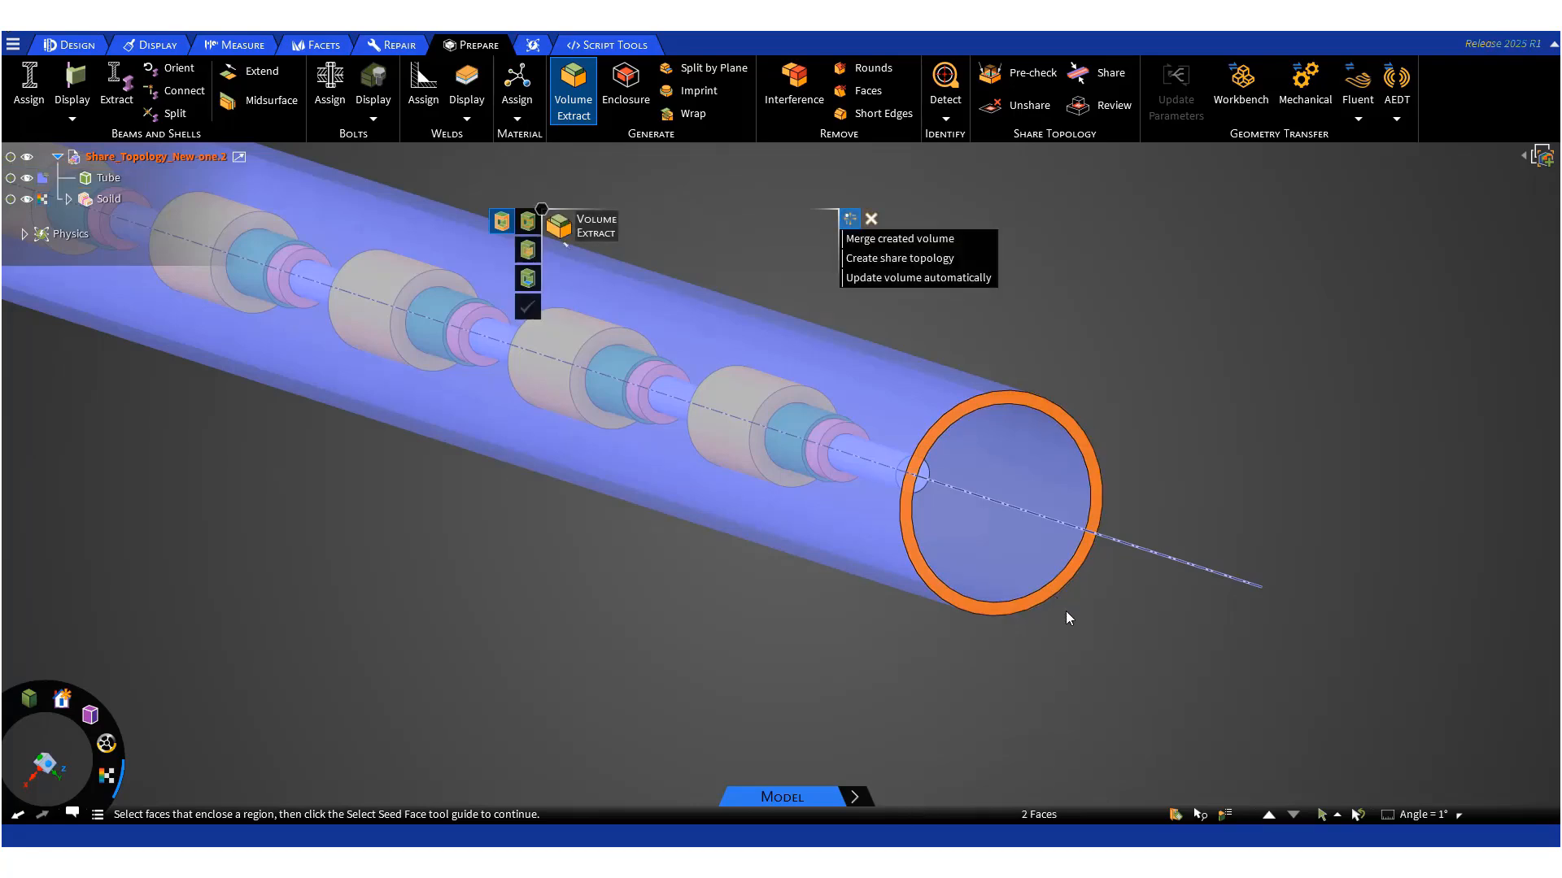
# - Pick the tube's inner face as the seed face and complete the volume extraction
pyautogui.click(530, 285)
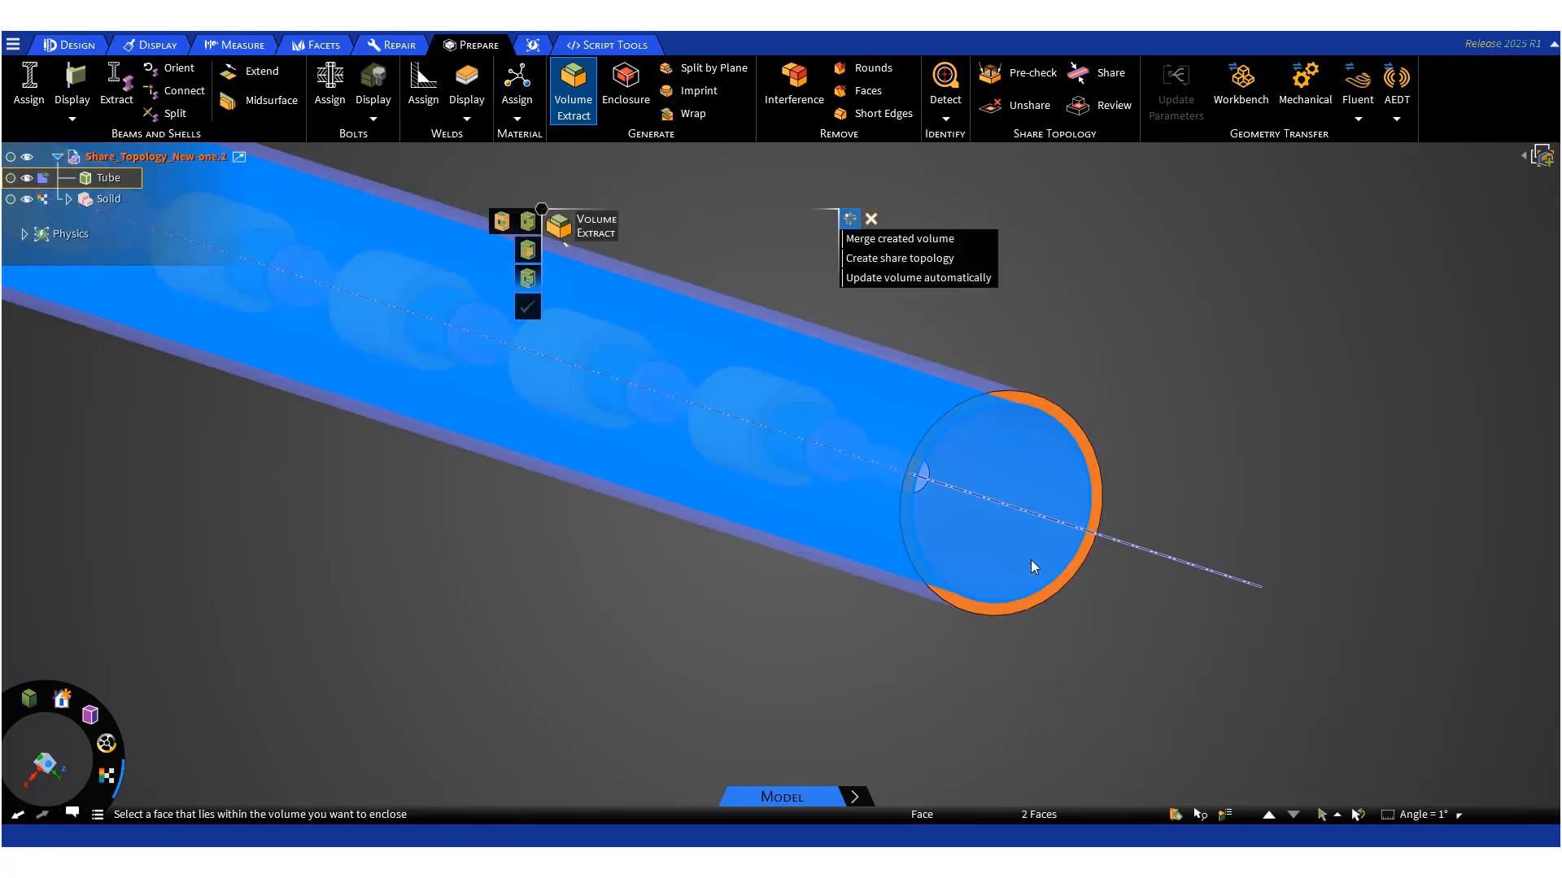
pyautogui.click(1031, 560)
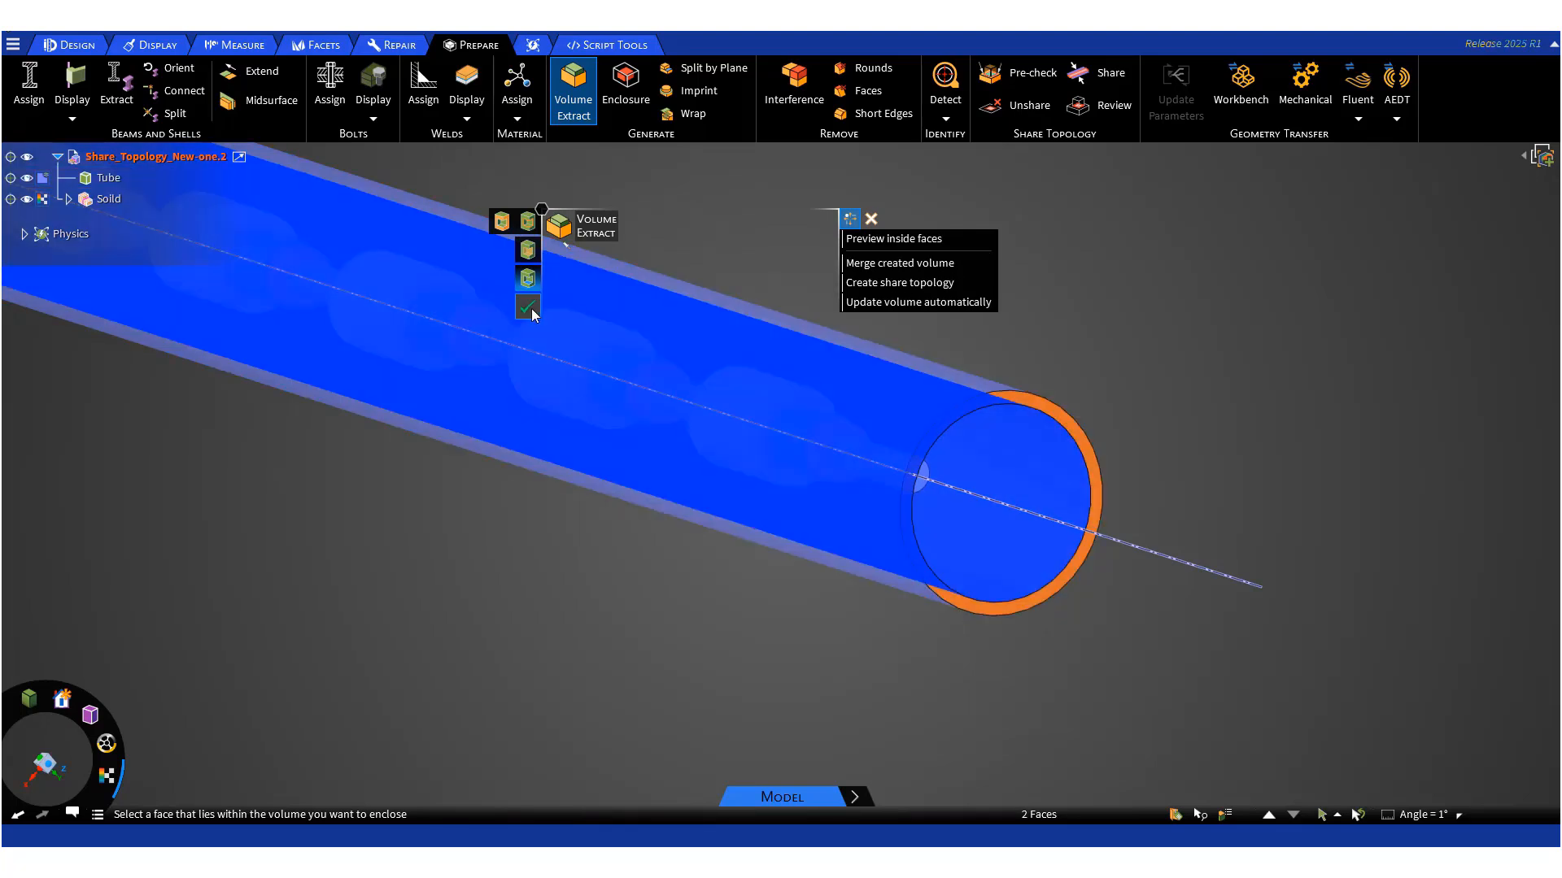
pyautogui.click(528, 306)
pyautogui.scroll(-6, 943, 667)
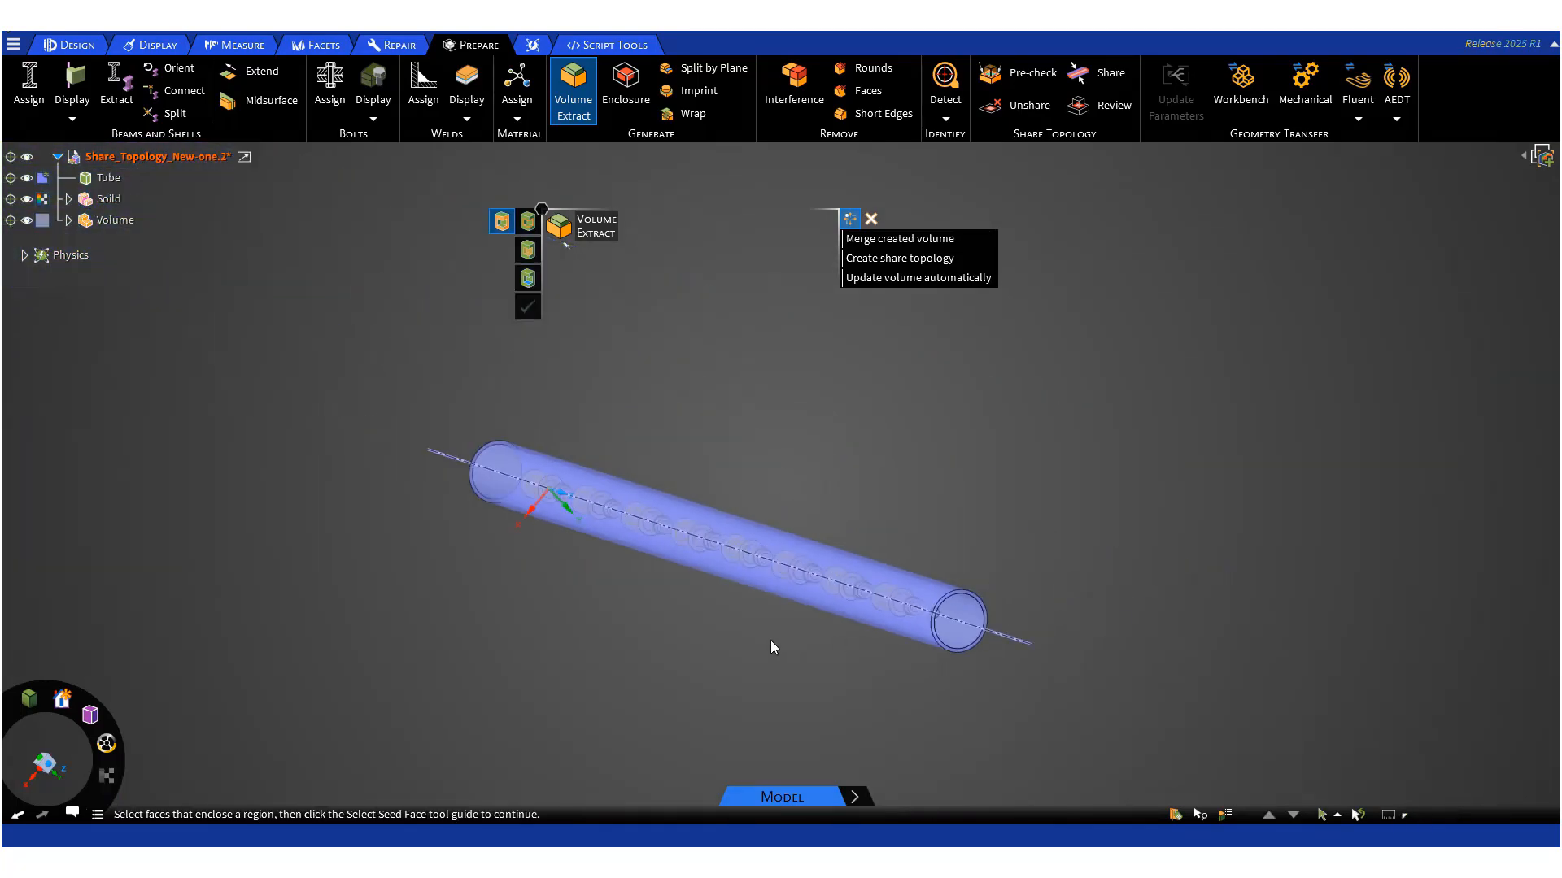
pyautogui.keyDown('shift'); pyautogui.moveTo(769, 640); pyautogui.dragTo(975, 509, button='middle'); pyautogui.keyUp('shift')
pyautogui.press('Escape')
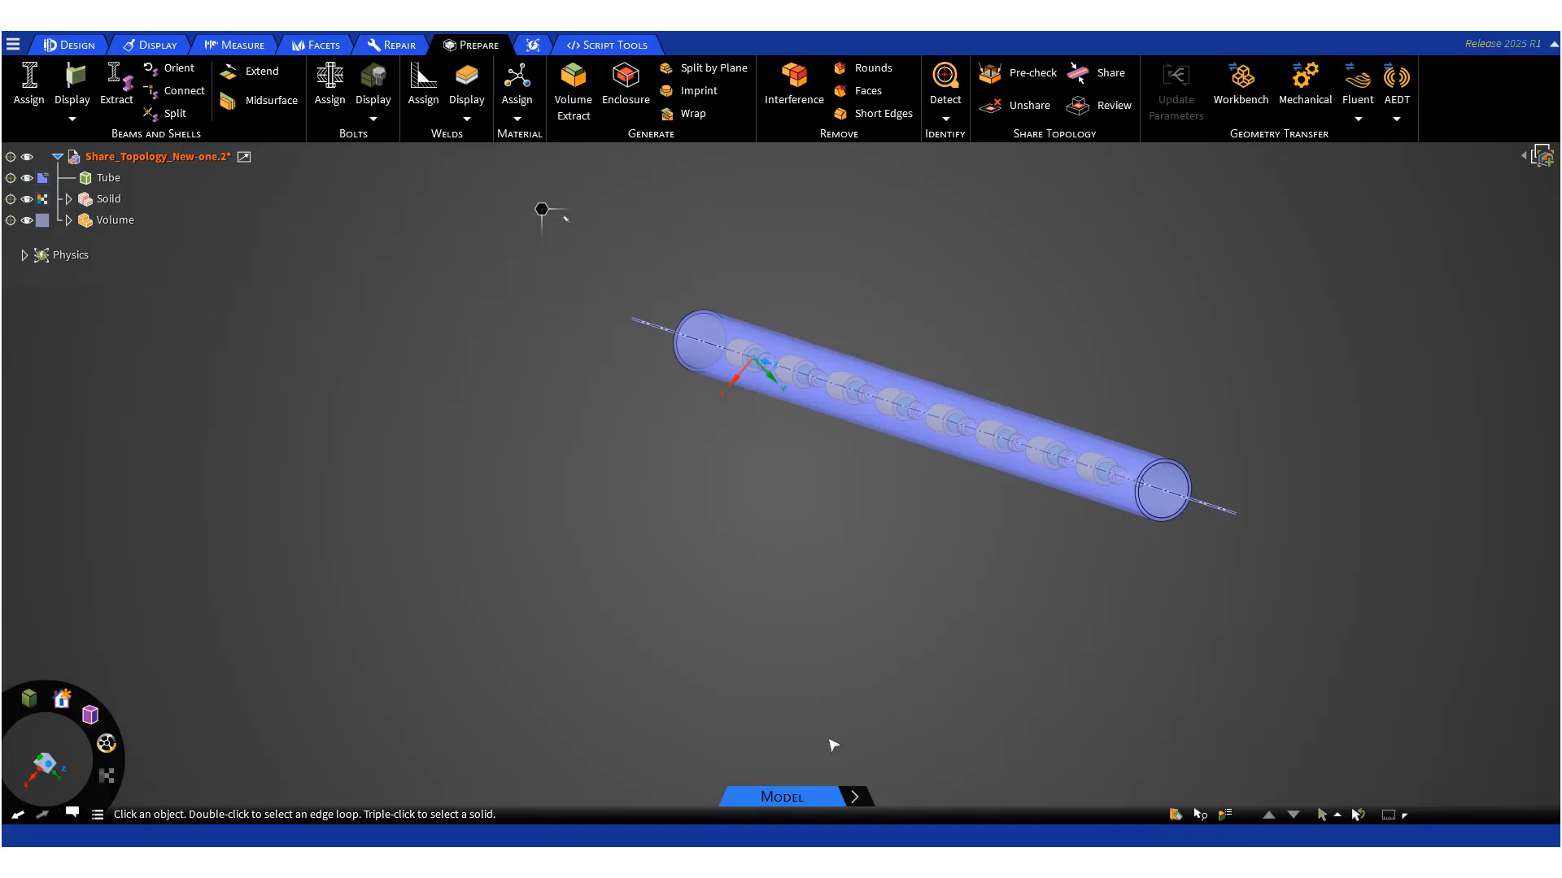
# - Hide the Tube and Solid bodies and display the extracted Volume body opaque
pyautogui.keyDown('shift'); pyautogui.moveTo(800, 647); pyautogui.dragTo(711, 645, button='middle'); pyautogui.keyUp('shift')
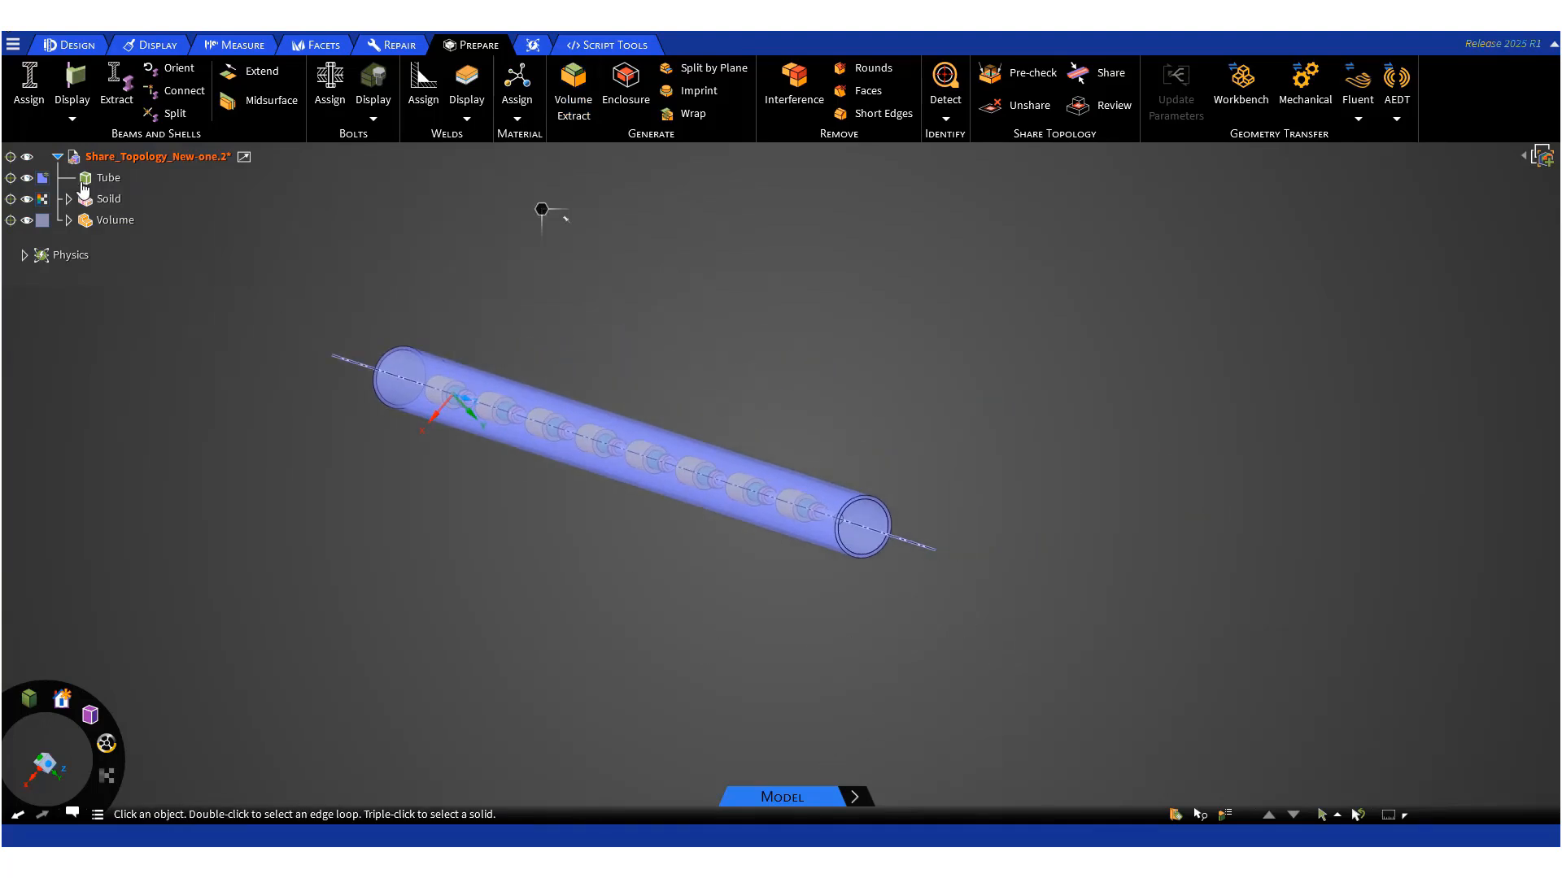
pyautogui.click(27, 199)
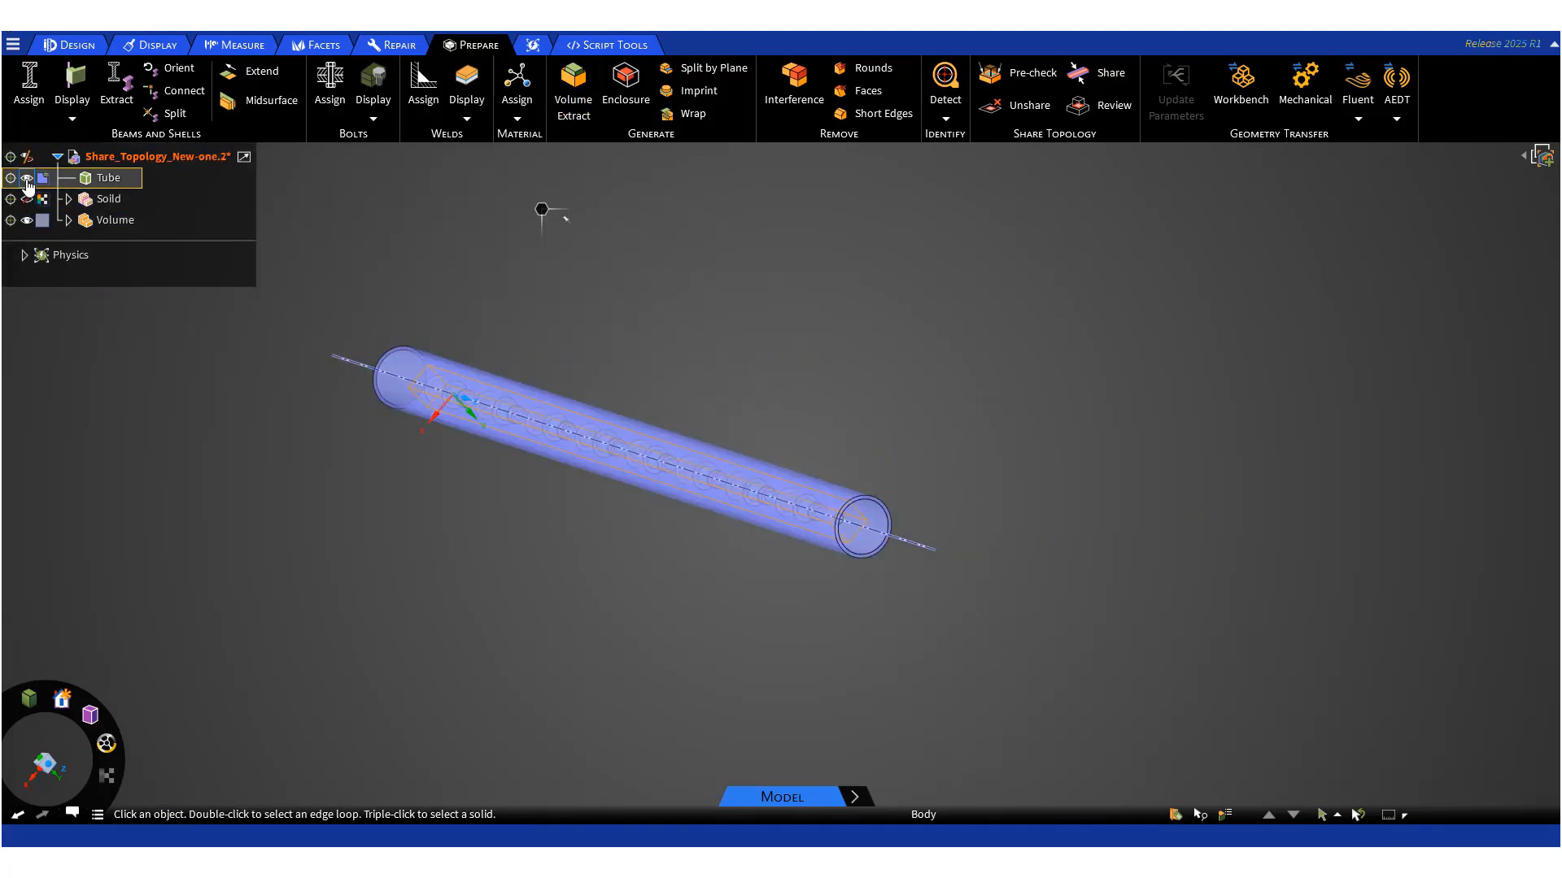
pyautogui.click(27, 178)
pyautogui.moveTo(394, 530); pyautogui.dragTo(475, 544, button='middle')
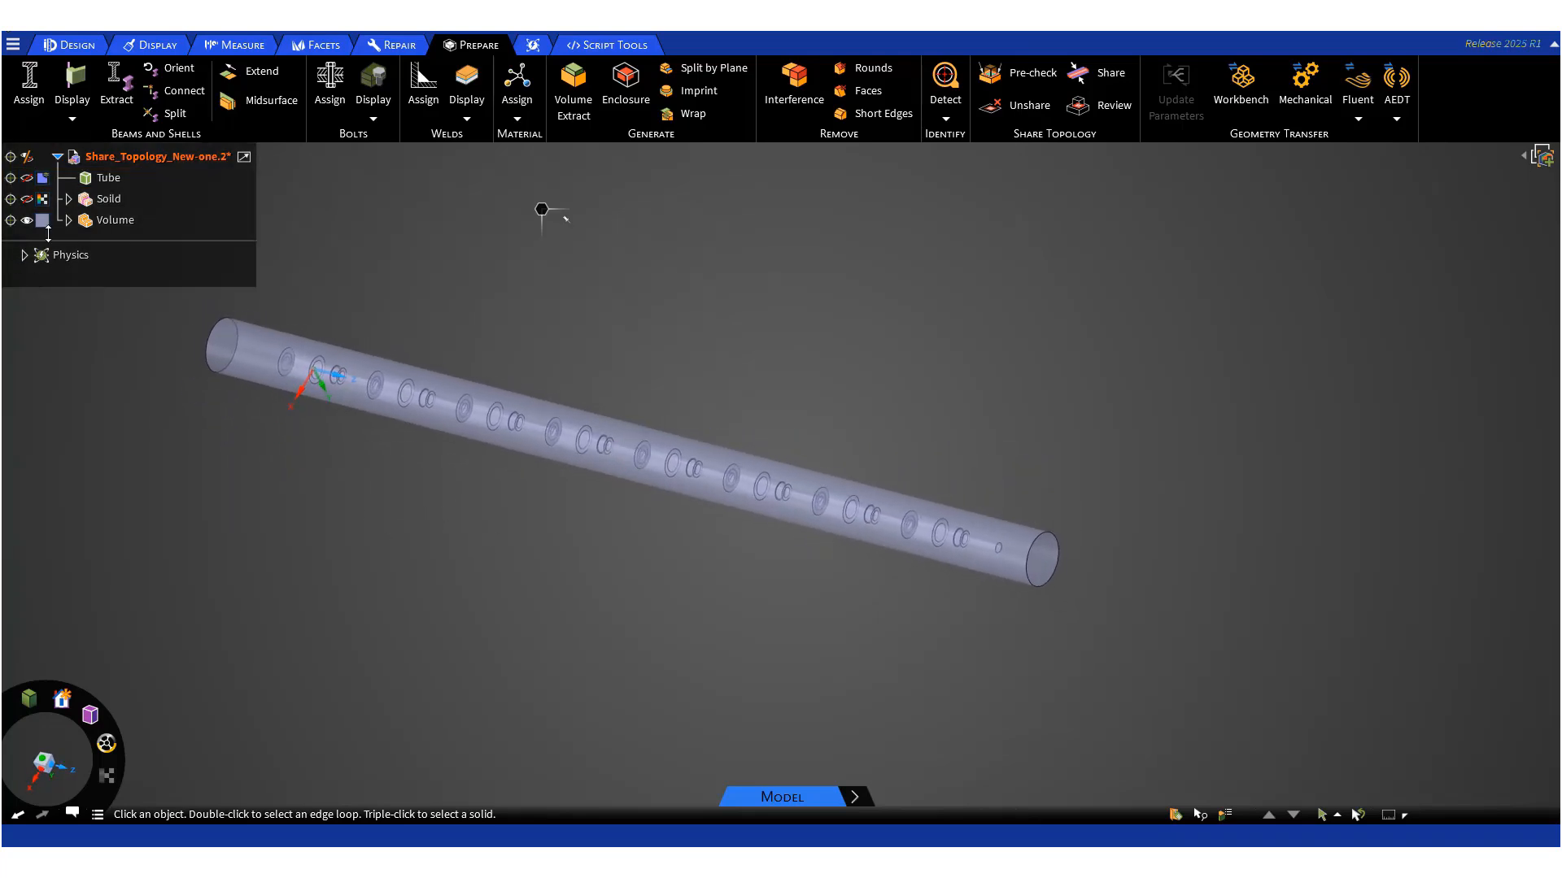
pyautogui.click(104, 225)
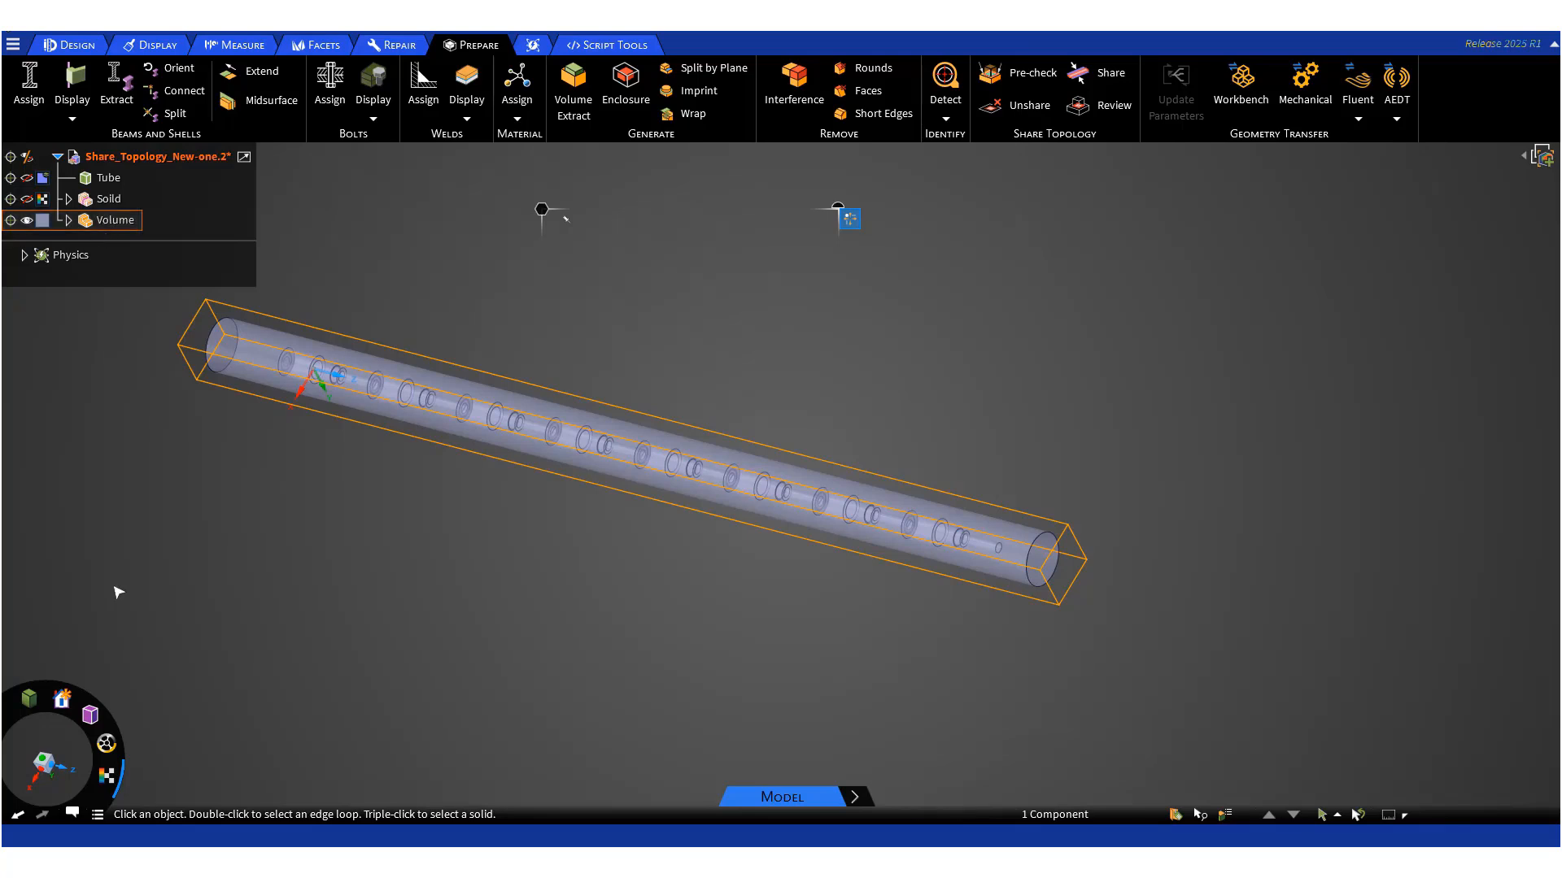
pyautogui.click(106, 775)
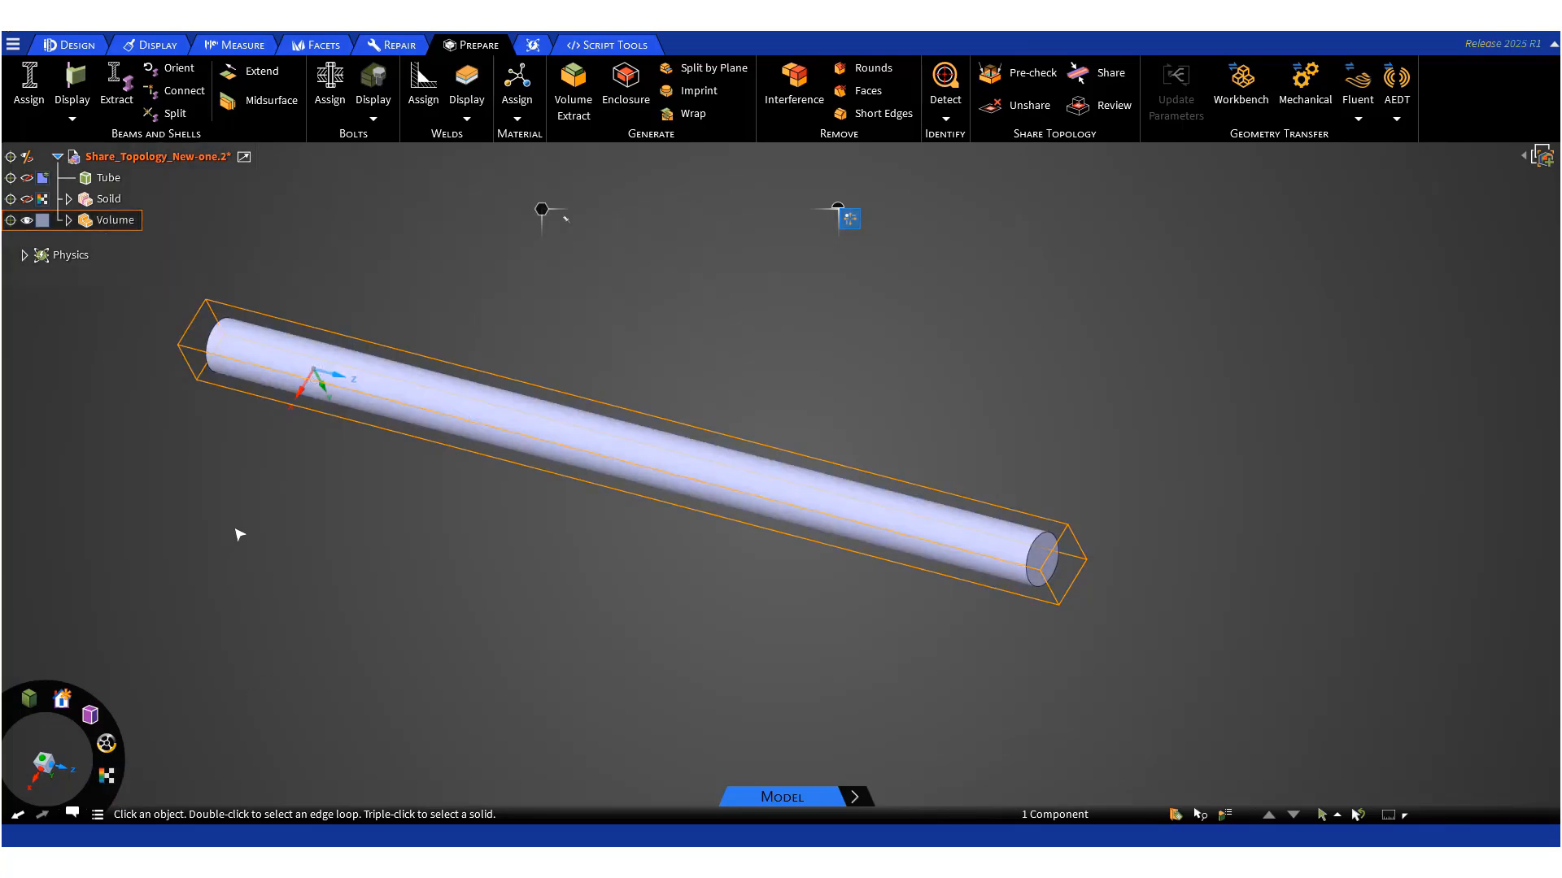
# - Switch to section mode in the Design workspace to cut through the volume along its axis
pyautogui.click(309, 379)
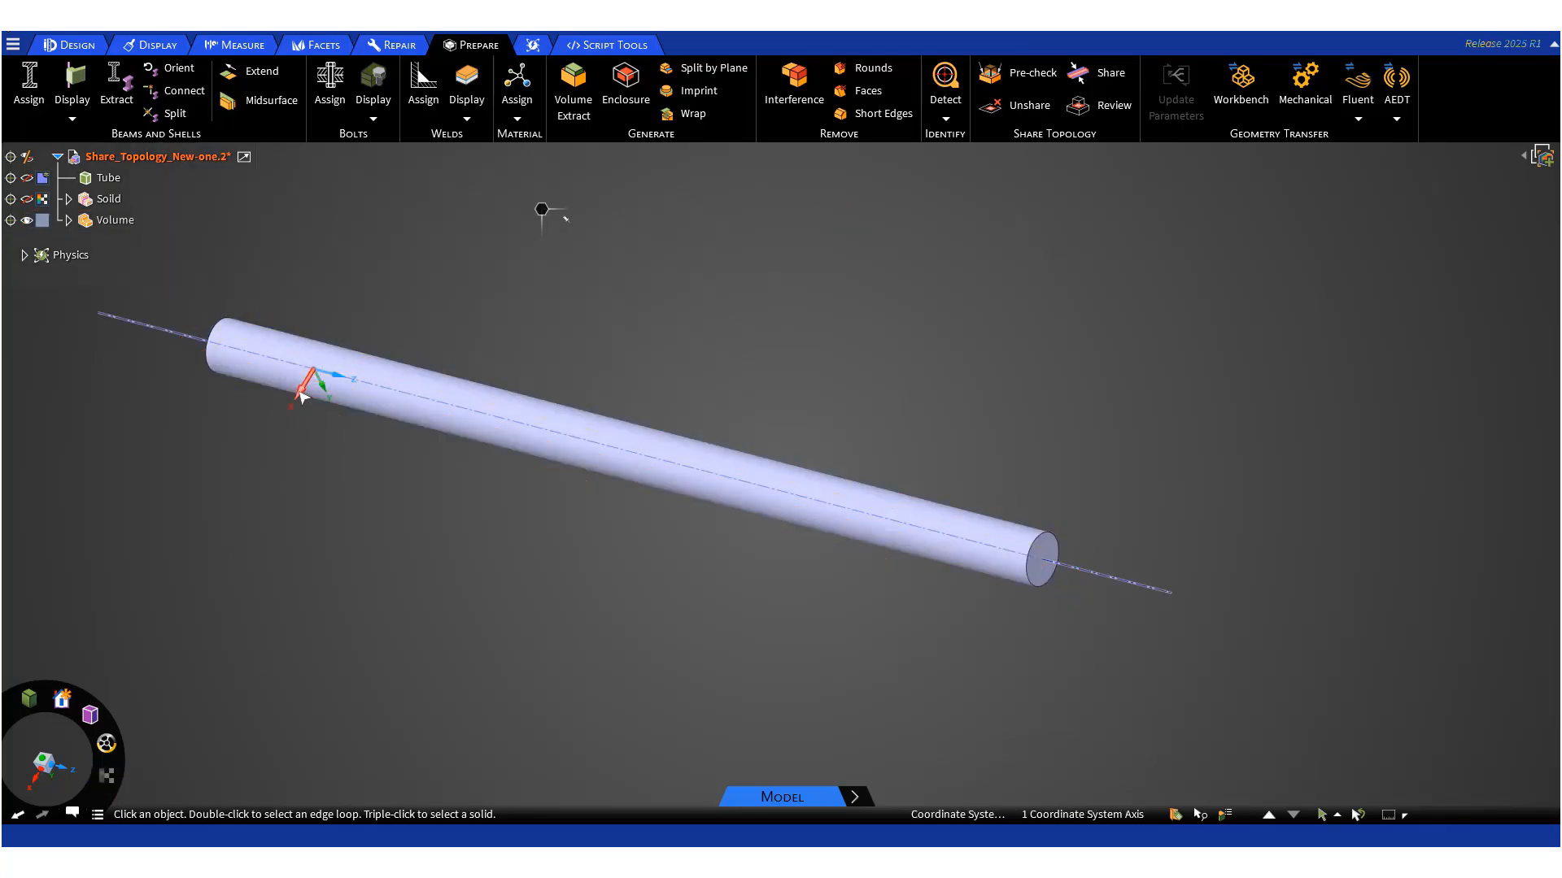
pyautogui.click(69, 42)
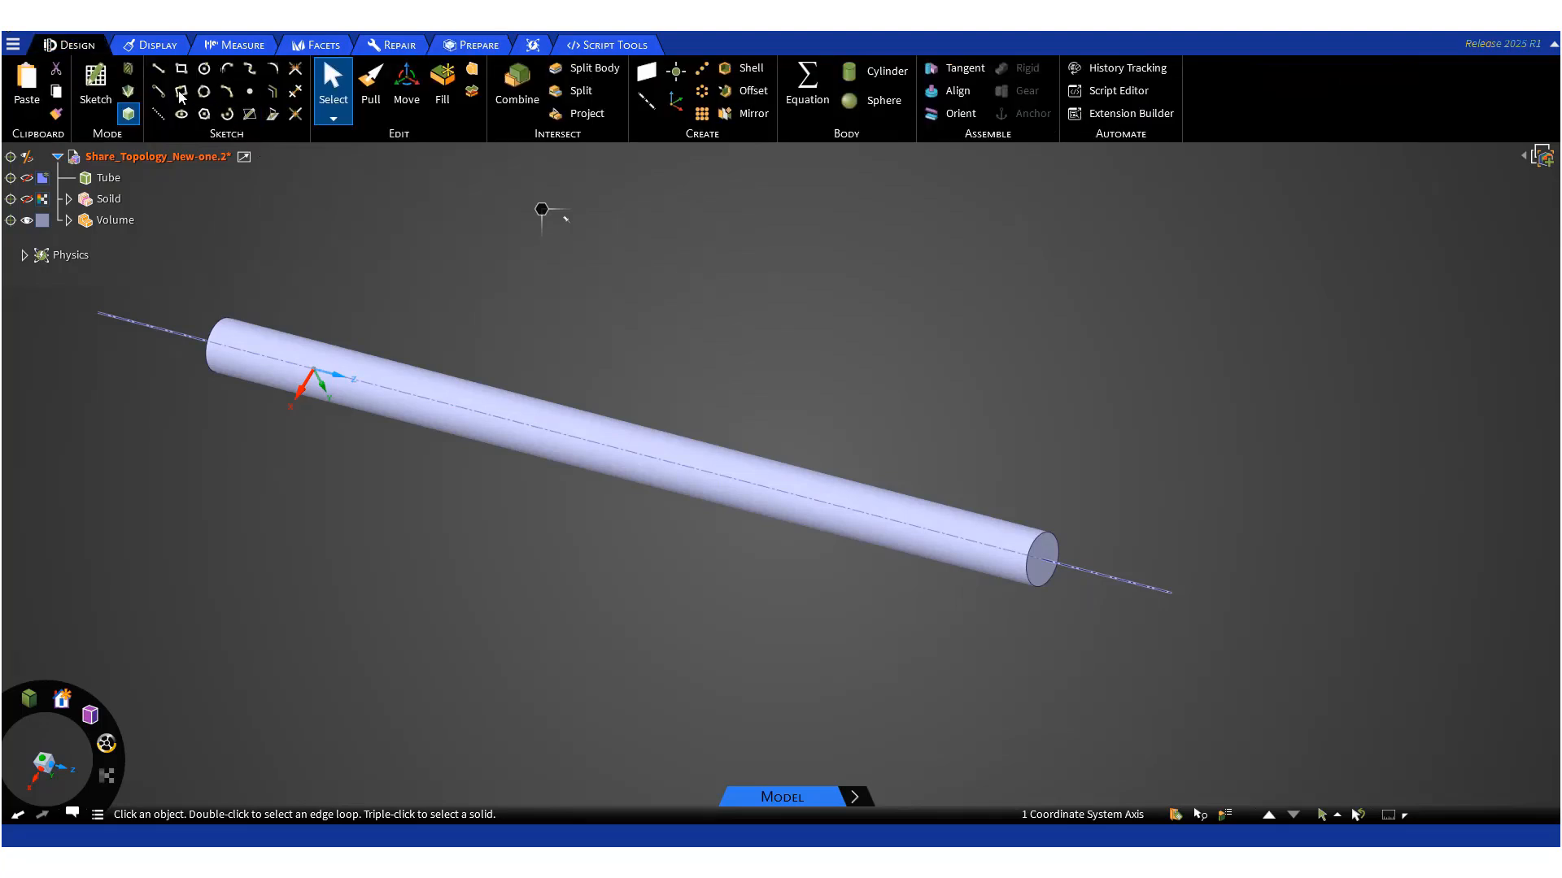
pyautogui.click(130, 92)
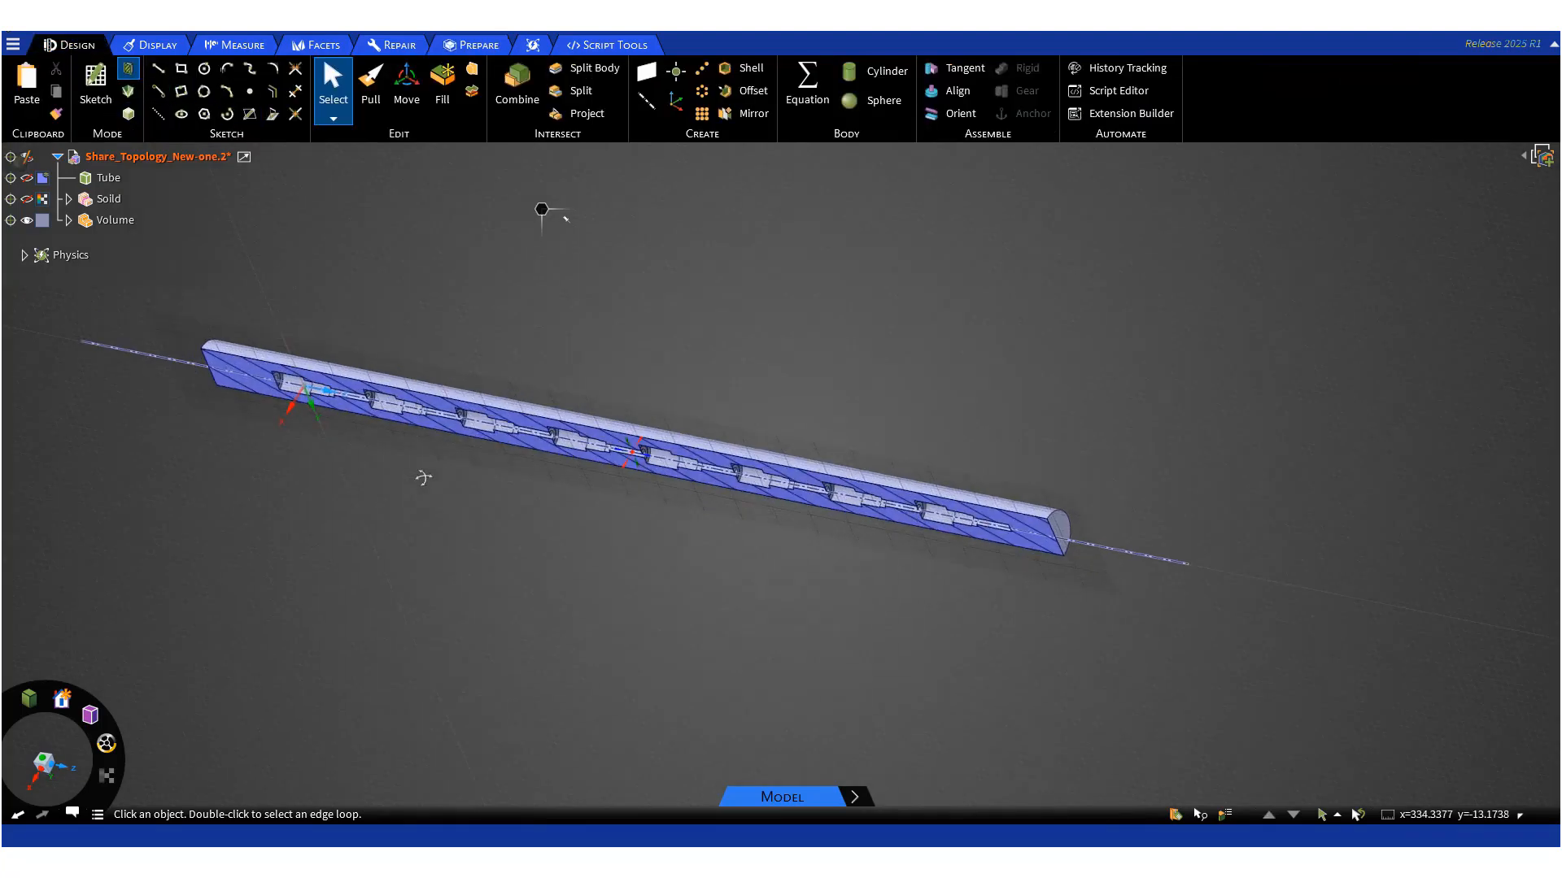
# - Inspect the sectioned volume around the components up close, then leave section mode
pyautogui.click(44, 765)
pyautogui.scroll(2, 304, 435)
pyautogui.scroll(2, 304, 435)
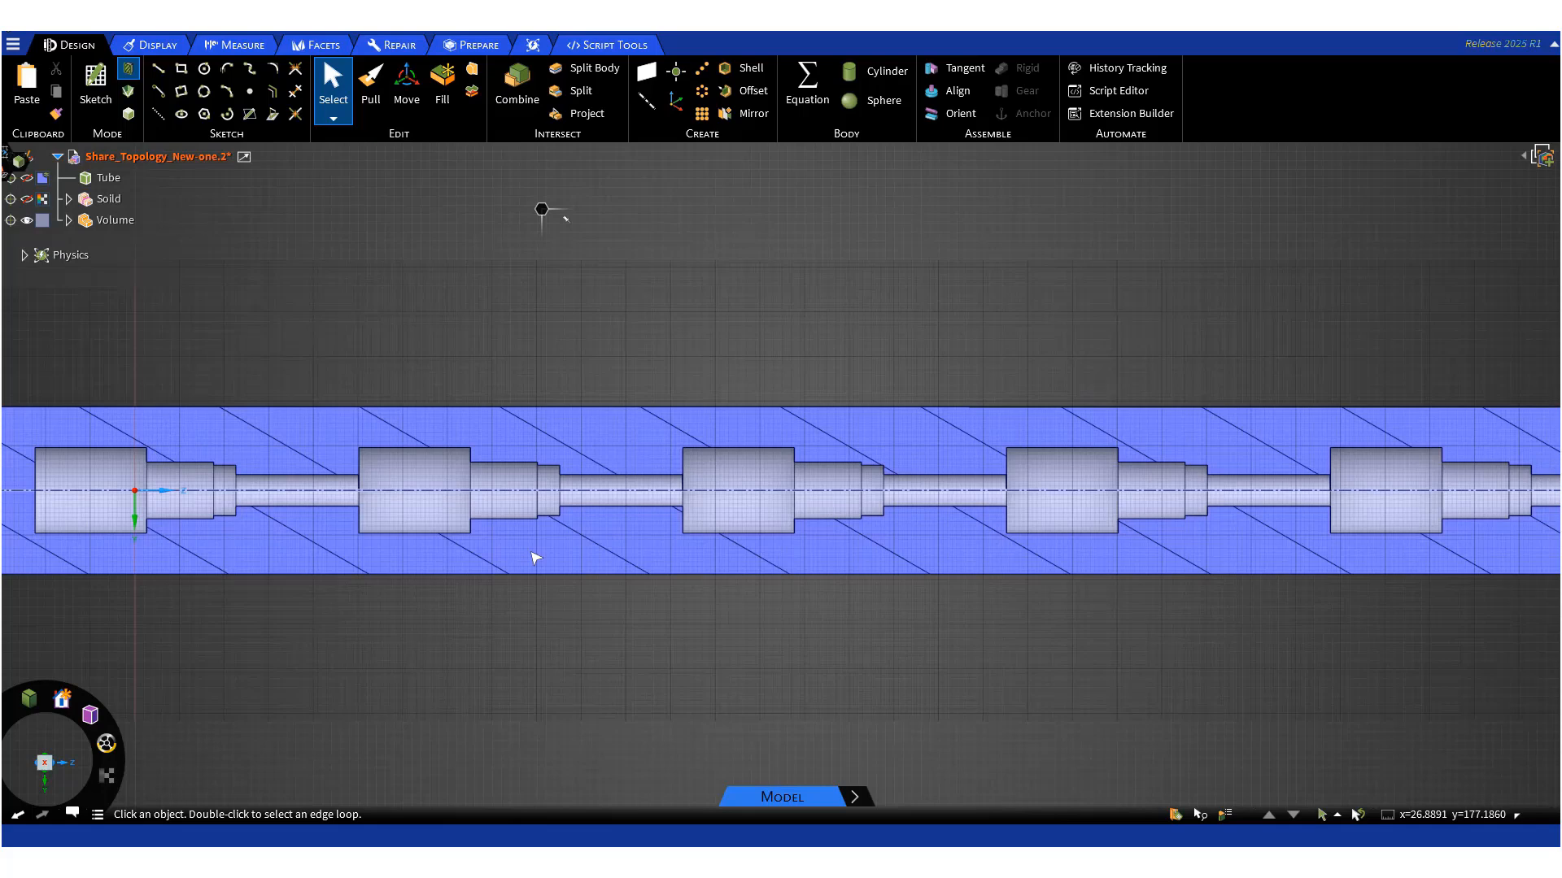
pyautogui.scroll(4, 535, 558)
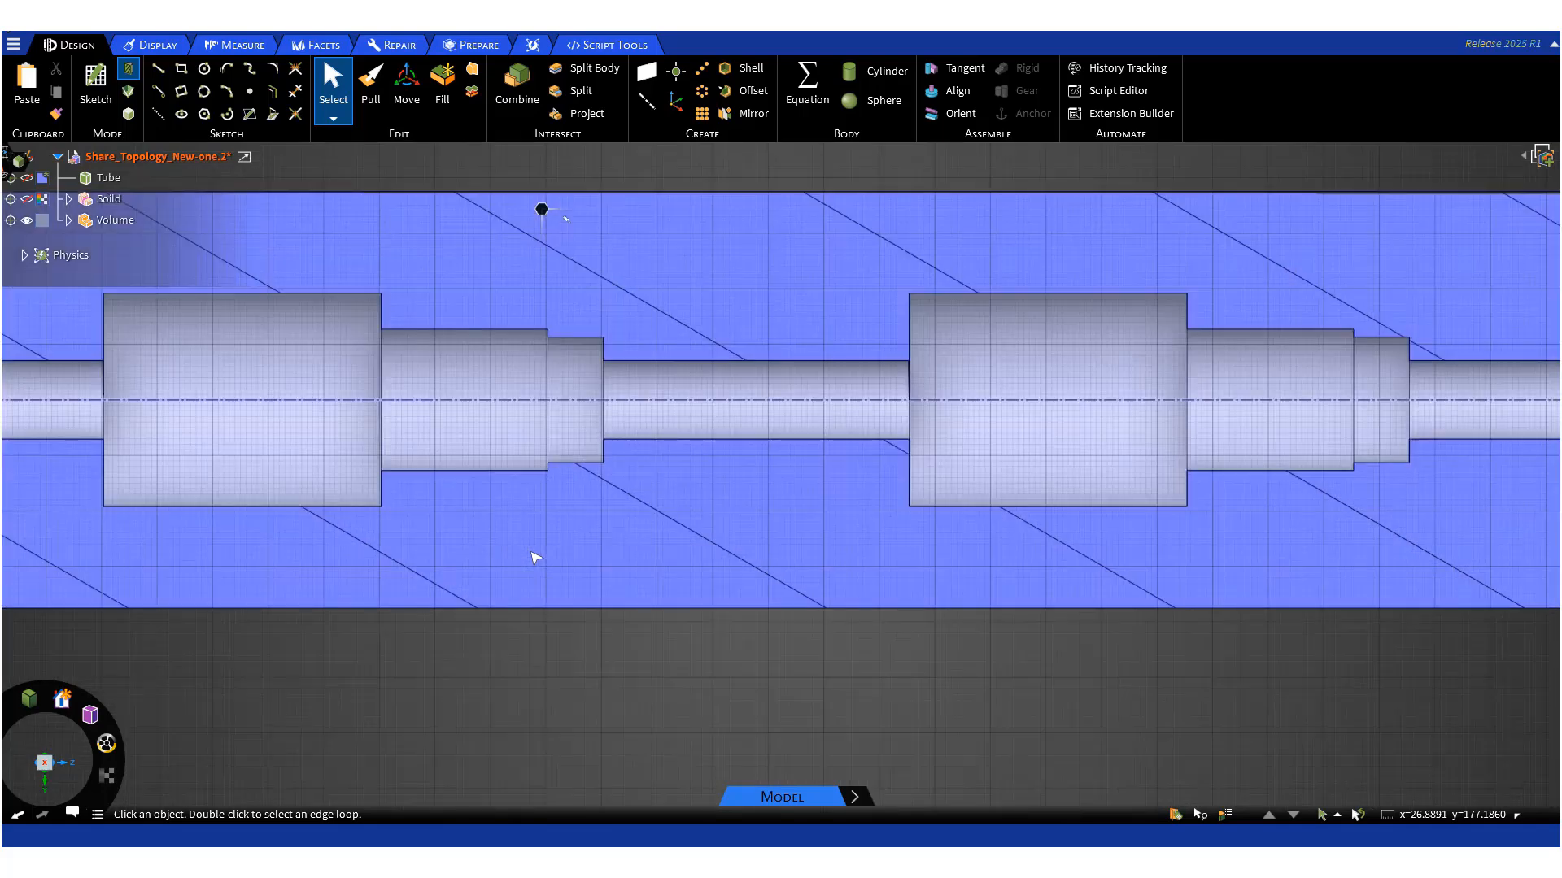
pyautogui.scroll(-8, 536, 558)
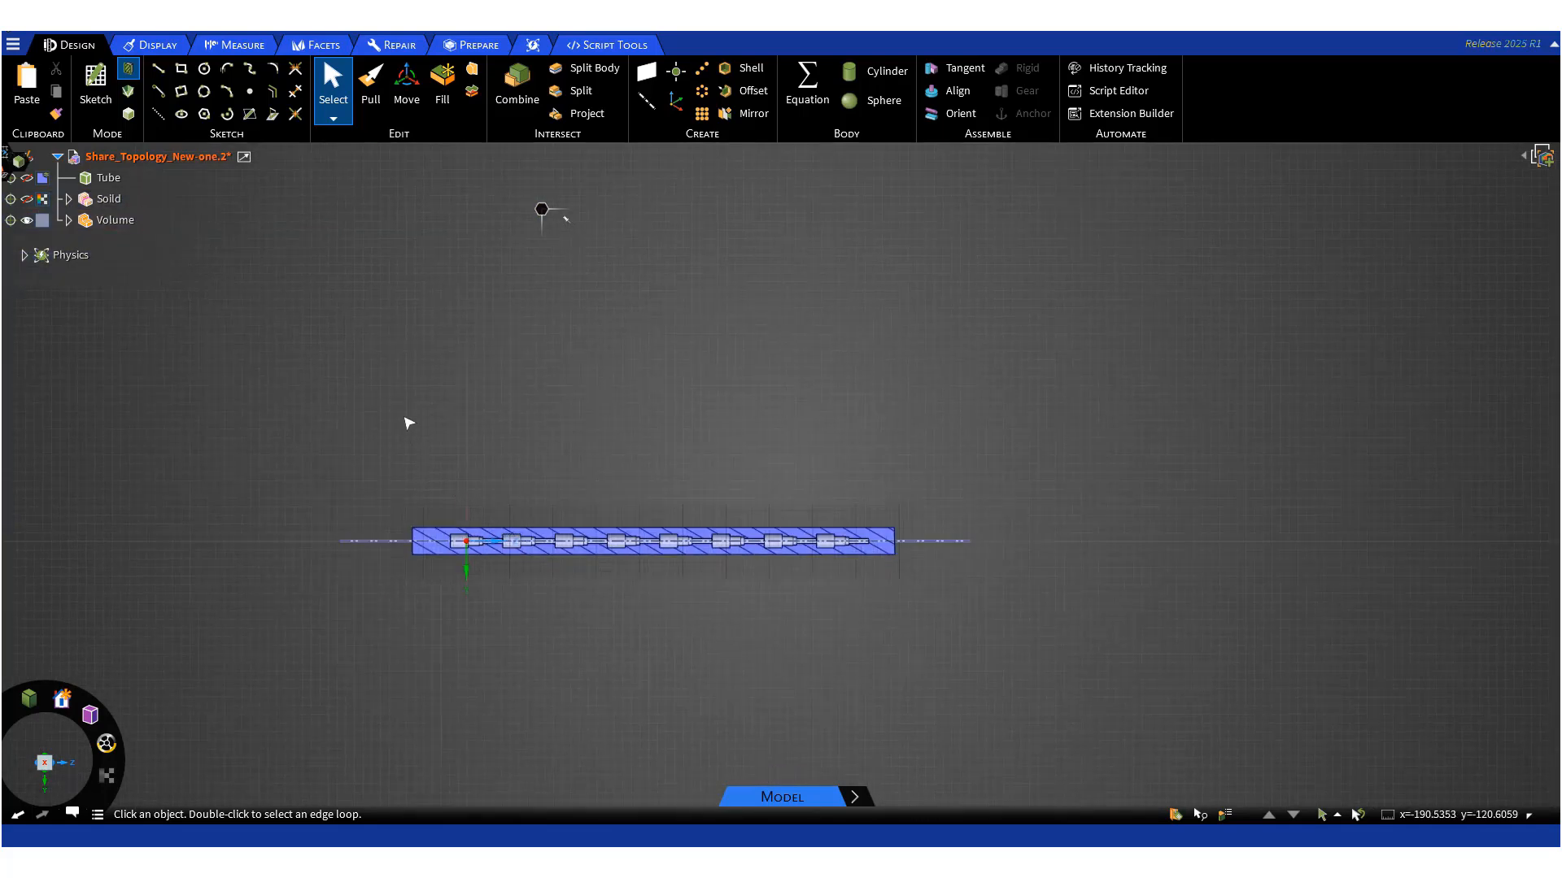
pyautogui.press('d')
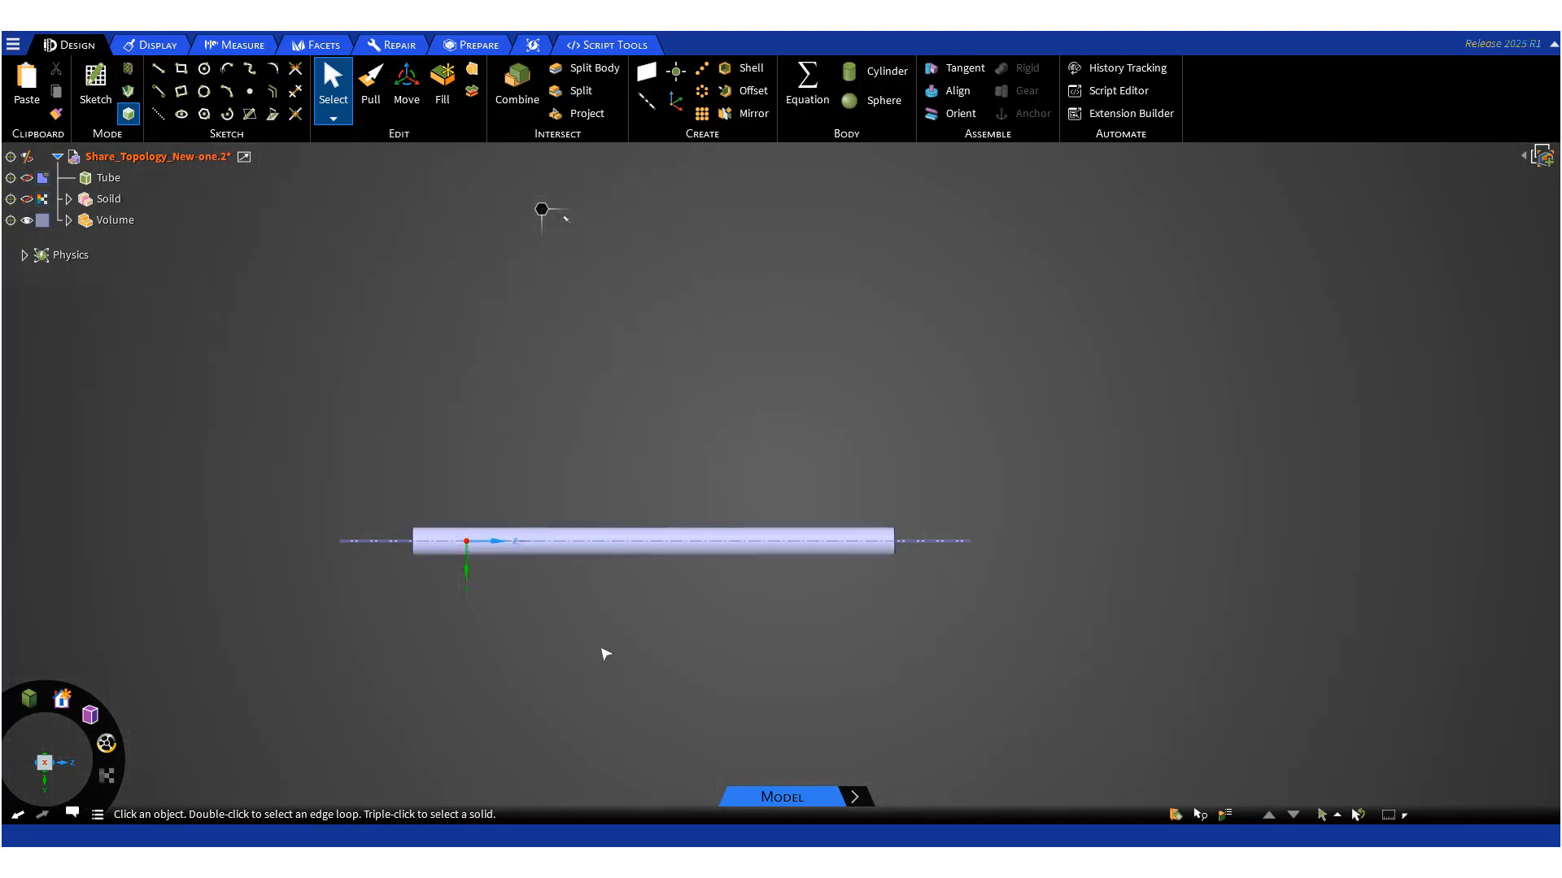
# - Select the Volume component and make the Tube and Solid bodies visible again alongside it
pyautogui.moveTo(606, 649)
pyautogui.mouseDown(button='middle')
pyautogui.moveTo(512, 722)
pyautogui.moveTo(423, 744)
pyautogui.mouseUp(button='middle')
pyautogui.click(115, 220)
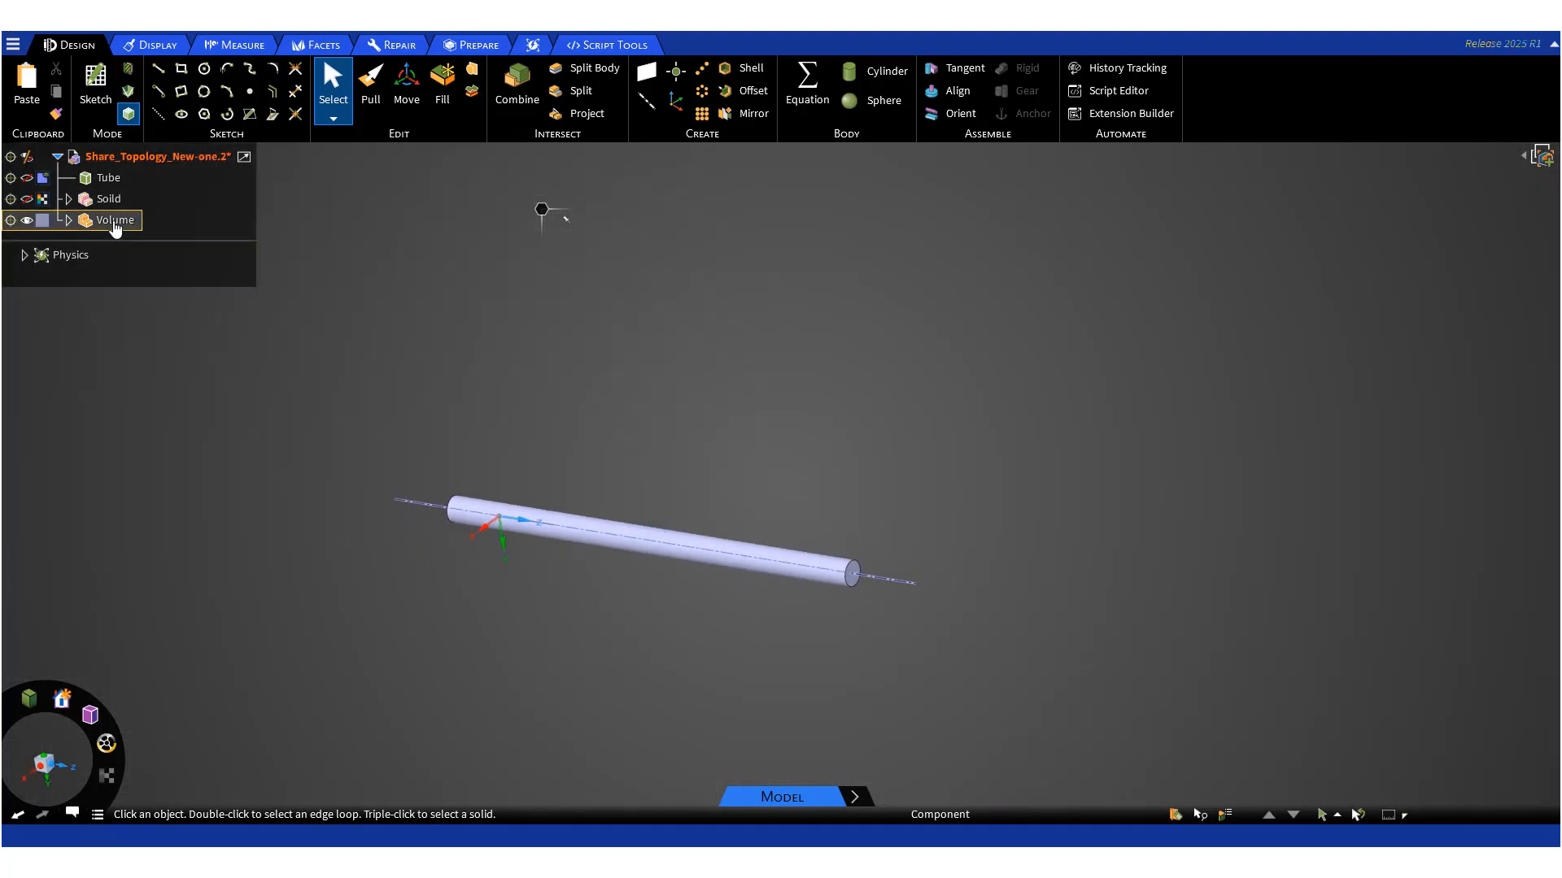
pyautogui.click(108, 778)
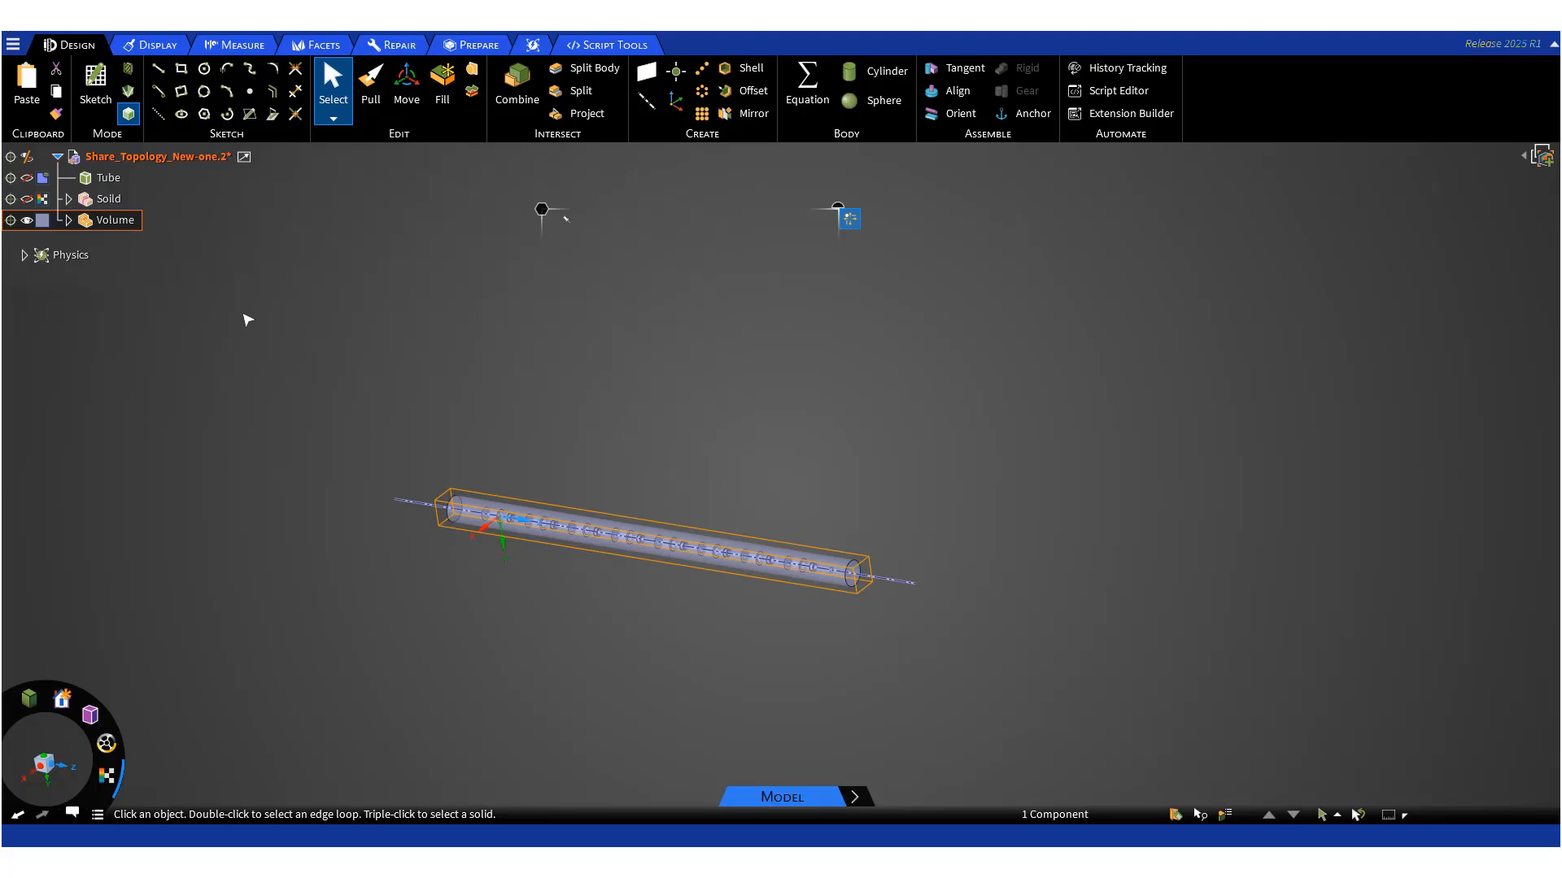
pyautogui.click(29, 198)
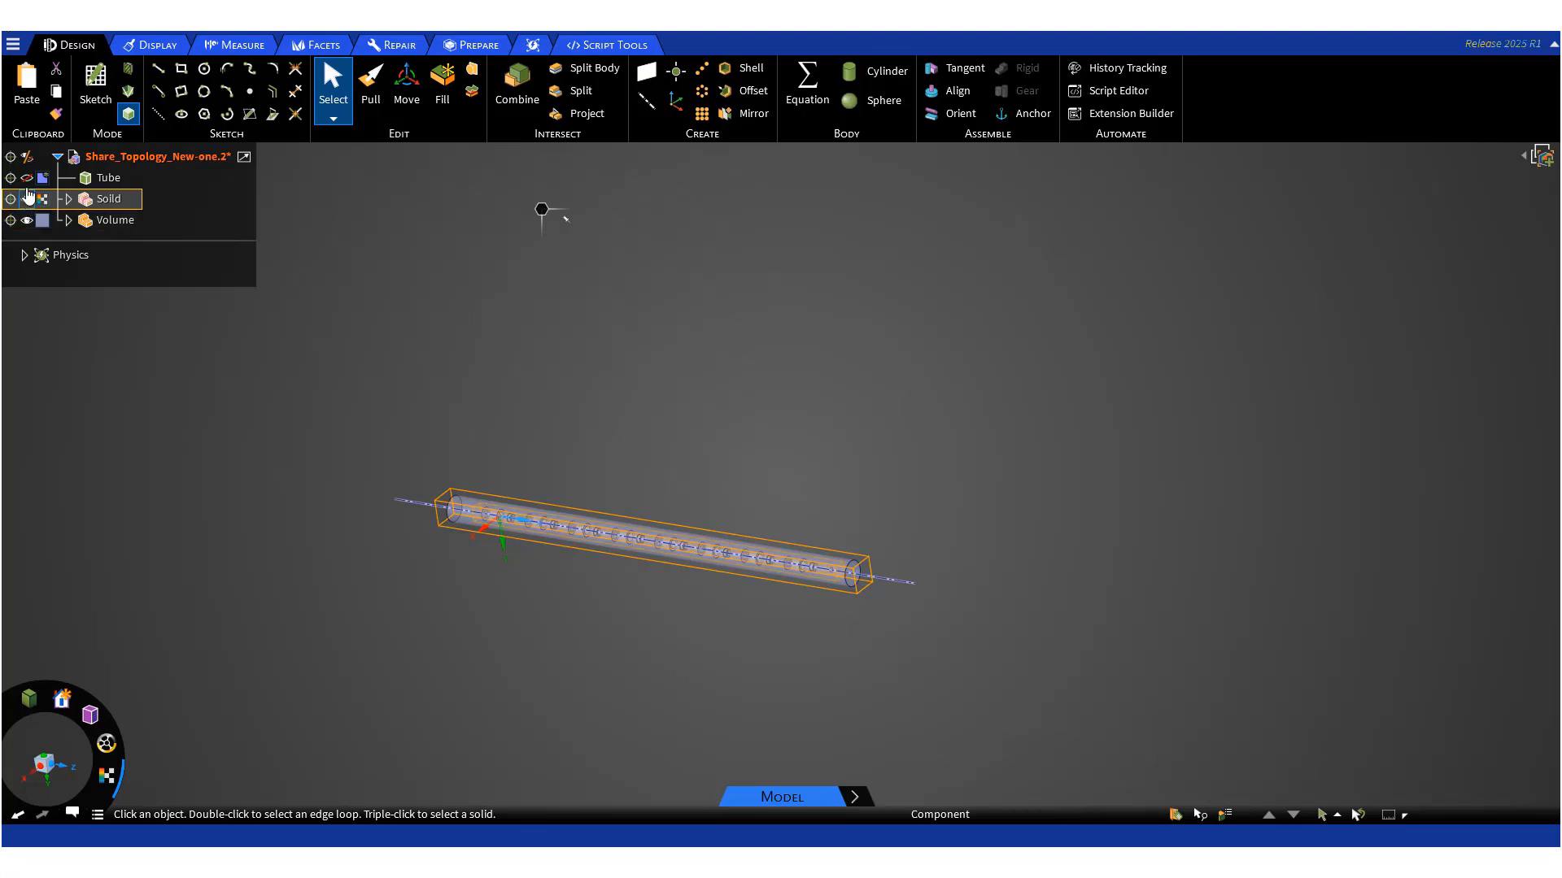
pyautogui.click(27, 198)
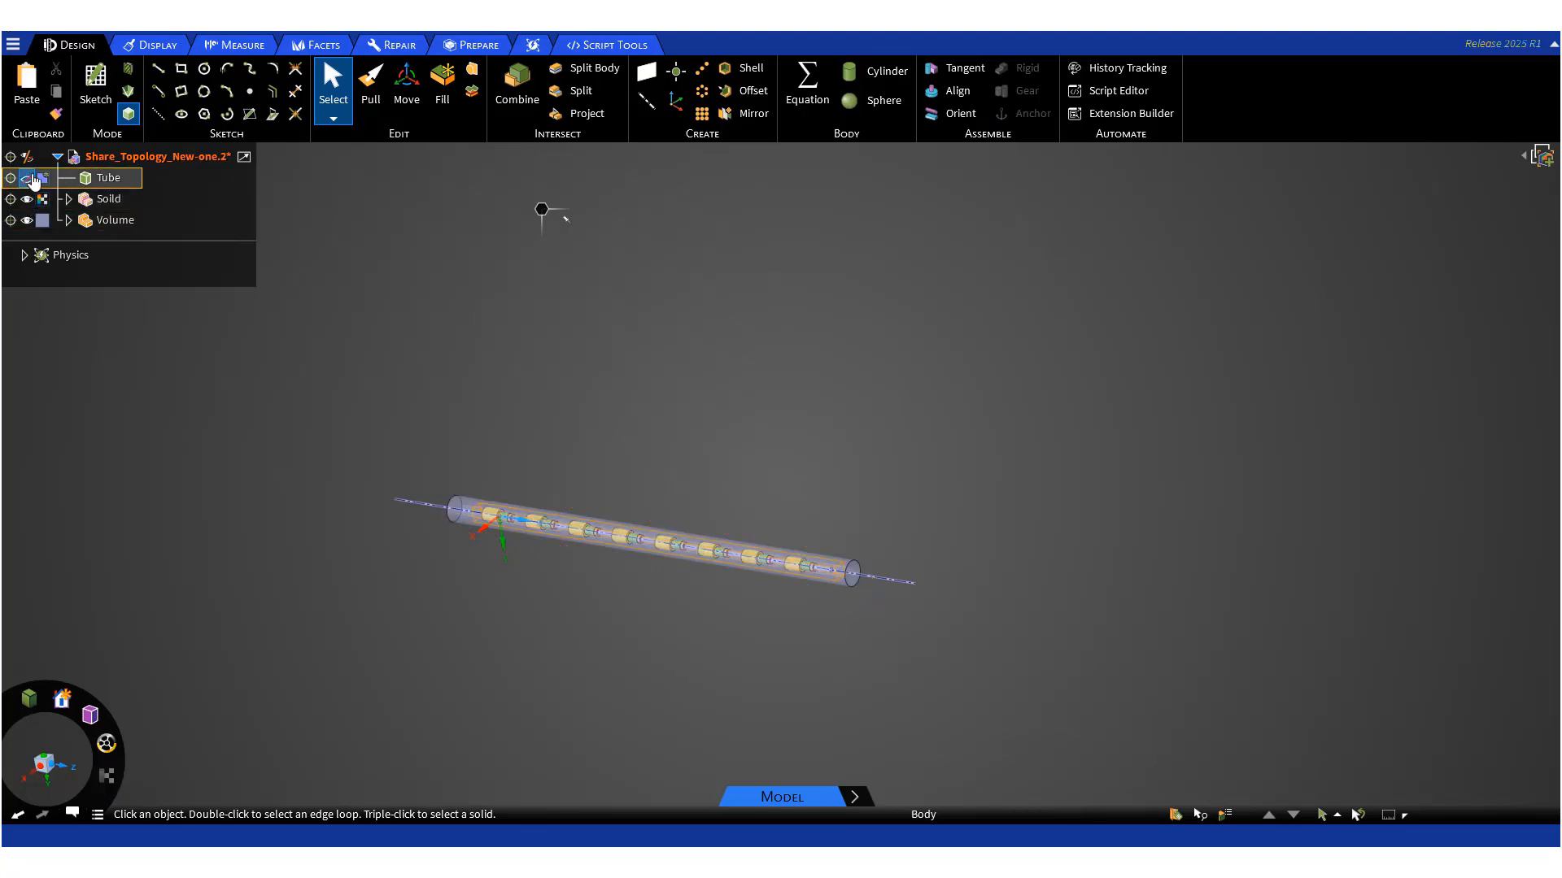
# - Run Share Topology on the model with the default coincidence tolerance and complete it
pyautogui.click(477, 47)
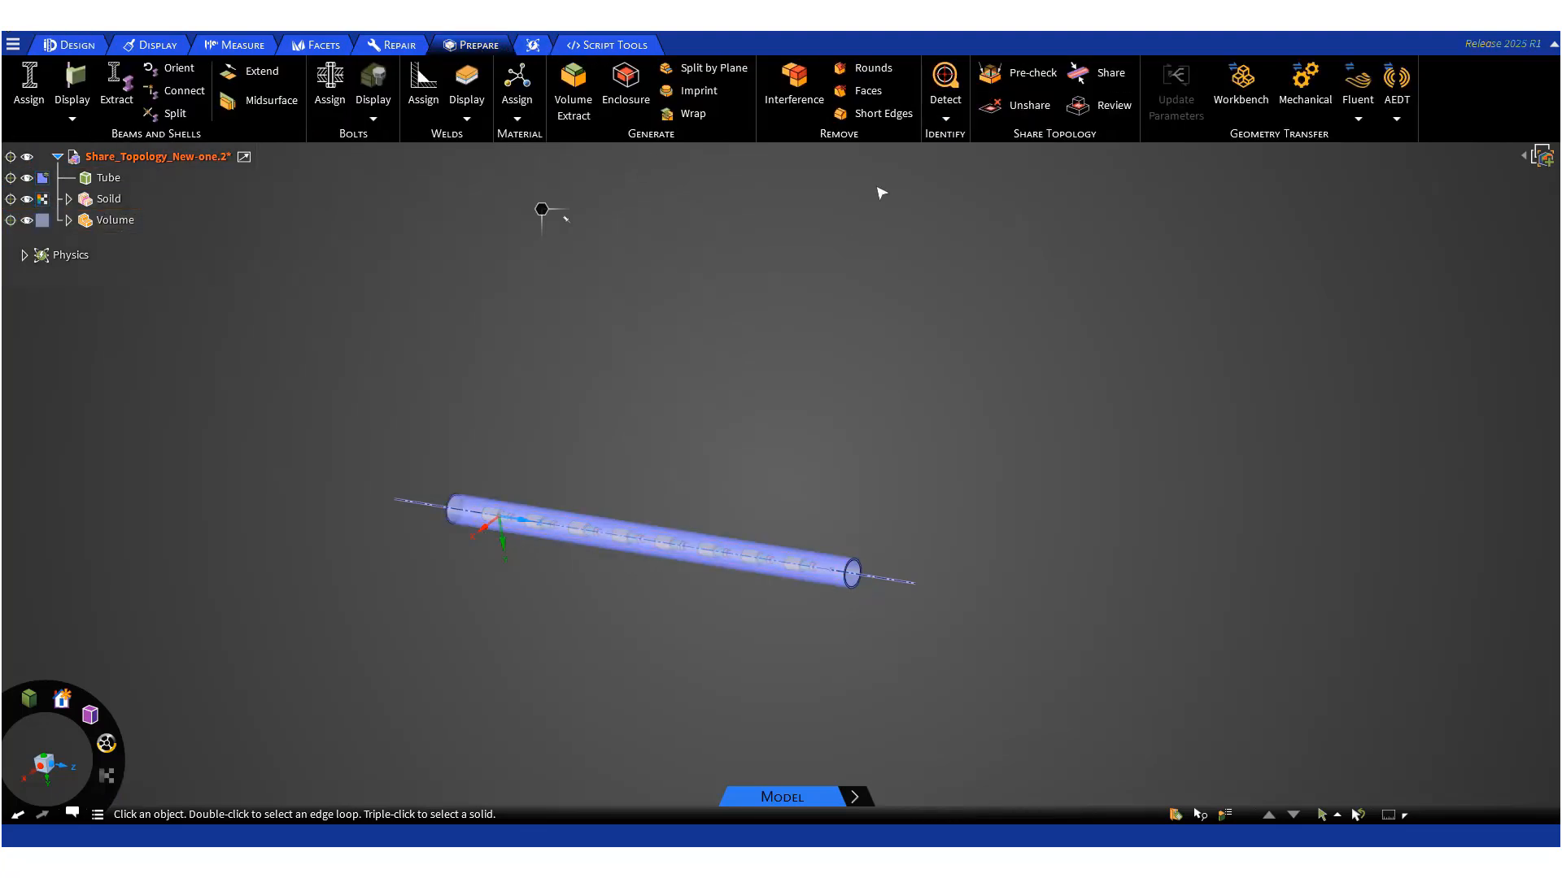
pyautogui.click(1092, 81)
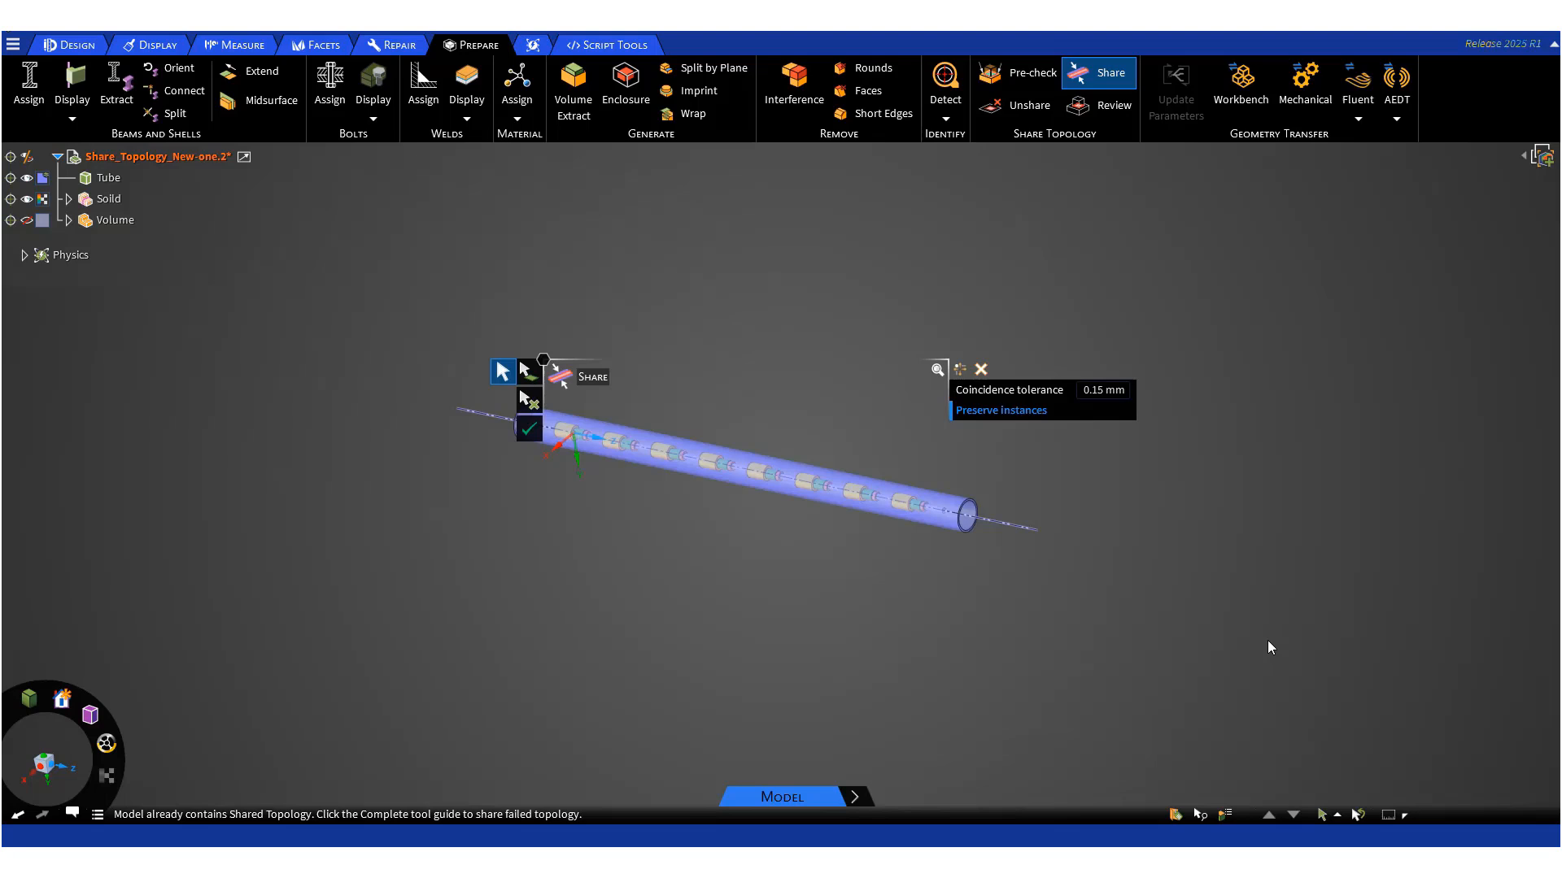
pyautogui.click(529, 431)
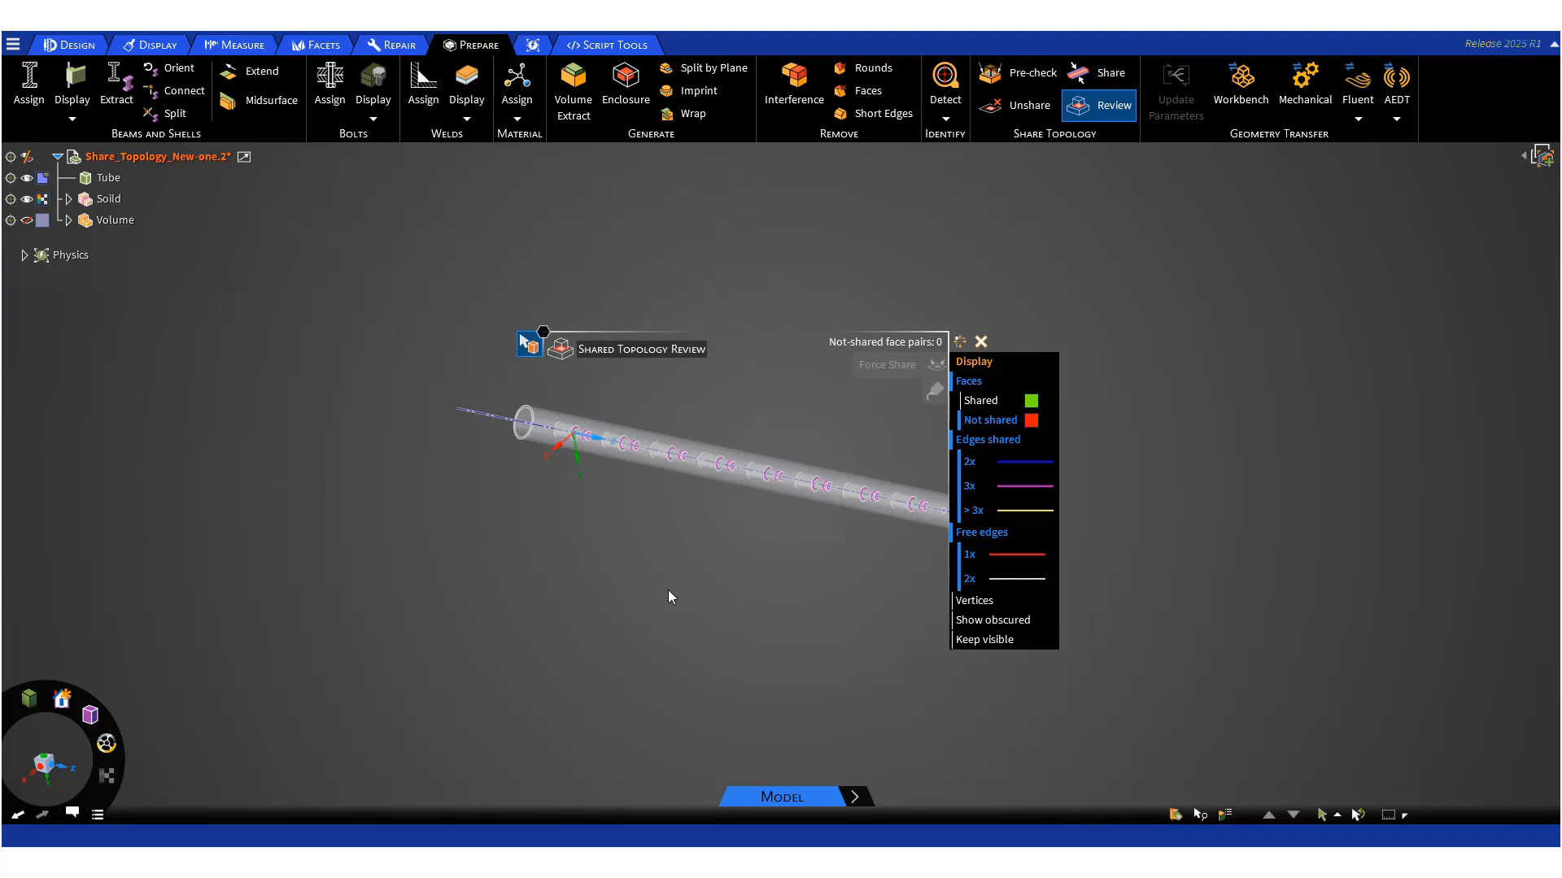
# - Examine the Solid component's parts and the other open Share_Topology_New document, then return and close the review
pyautogui.click(67, 200)
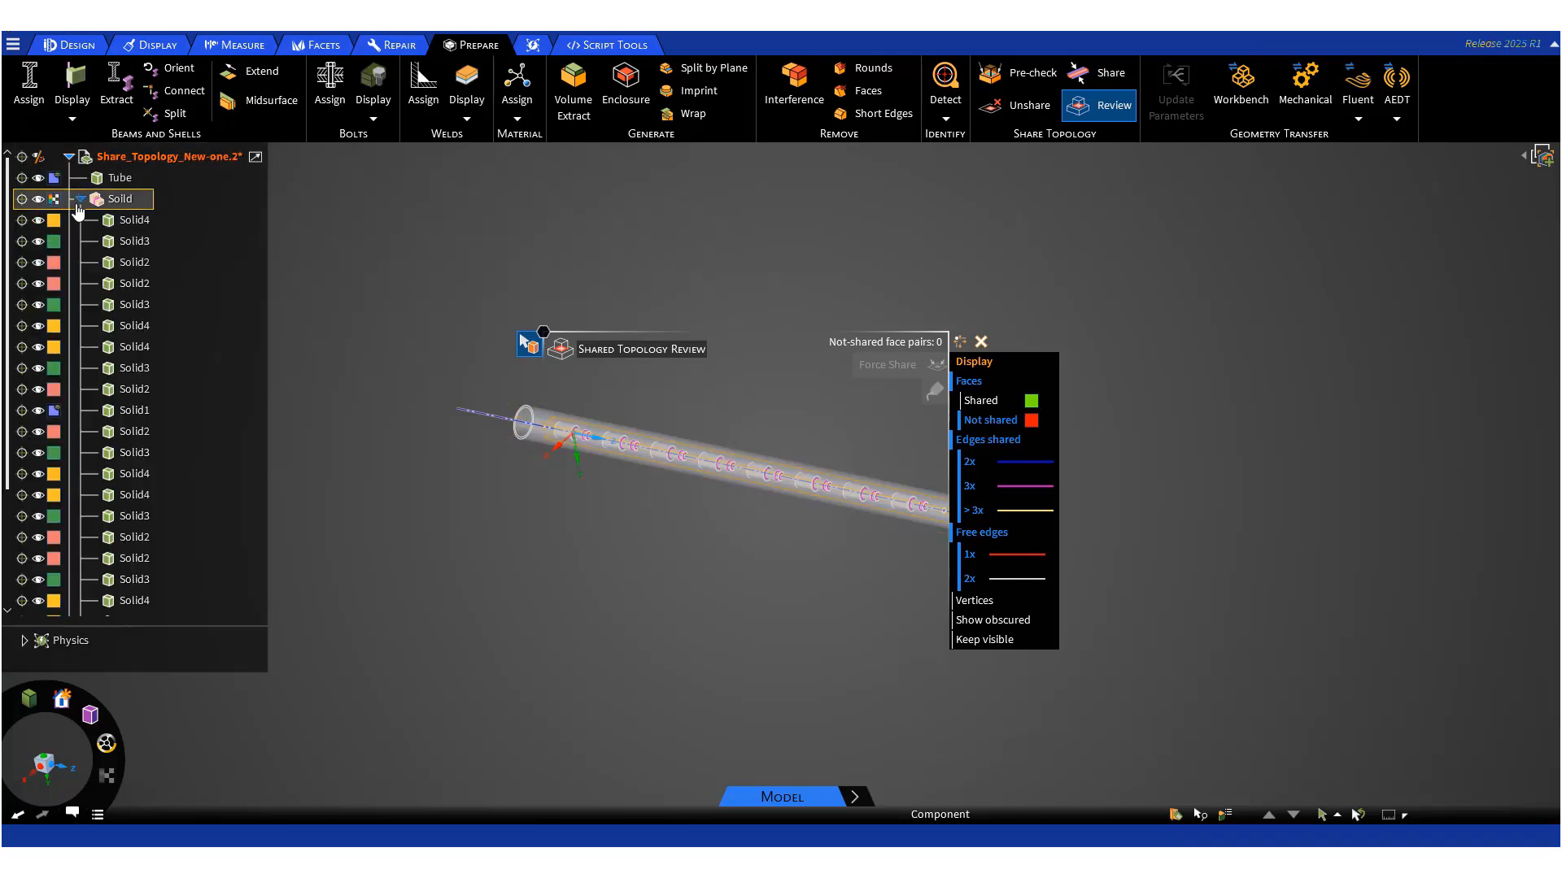
pyautogui.click(80, 200)
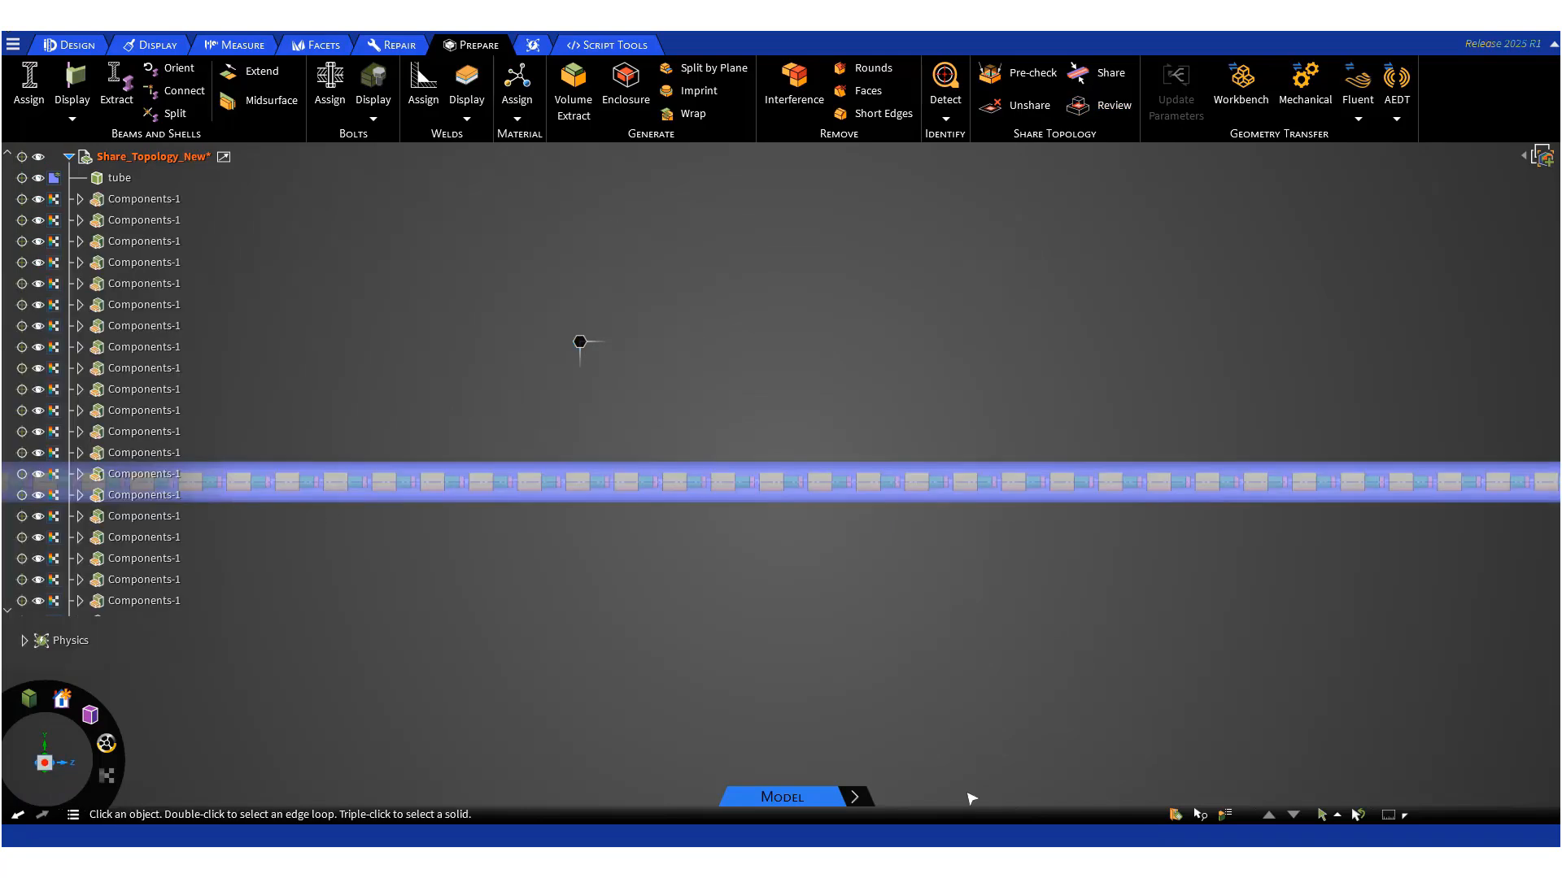
pyautogui.moveTo(927, 614); pyautogui.dragTo(837, 691, button='middle')
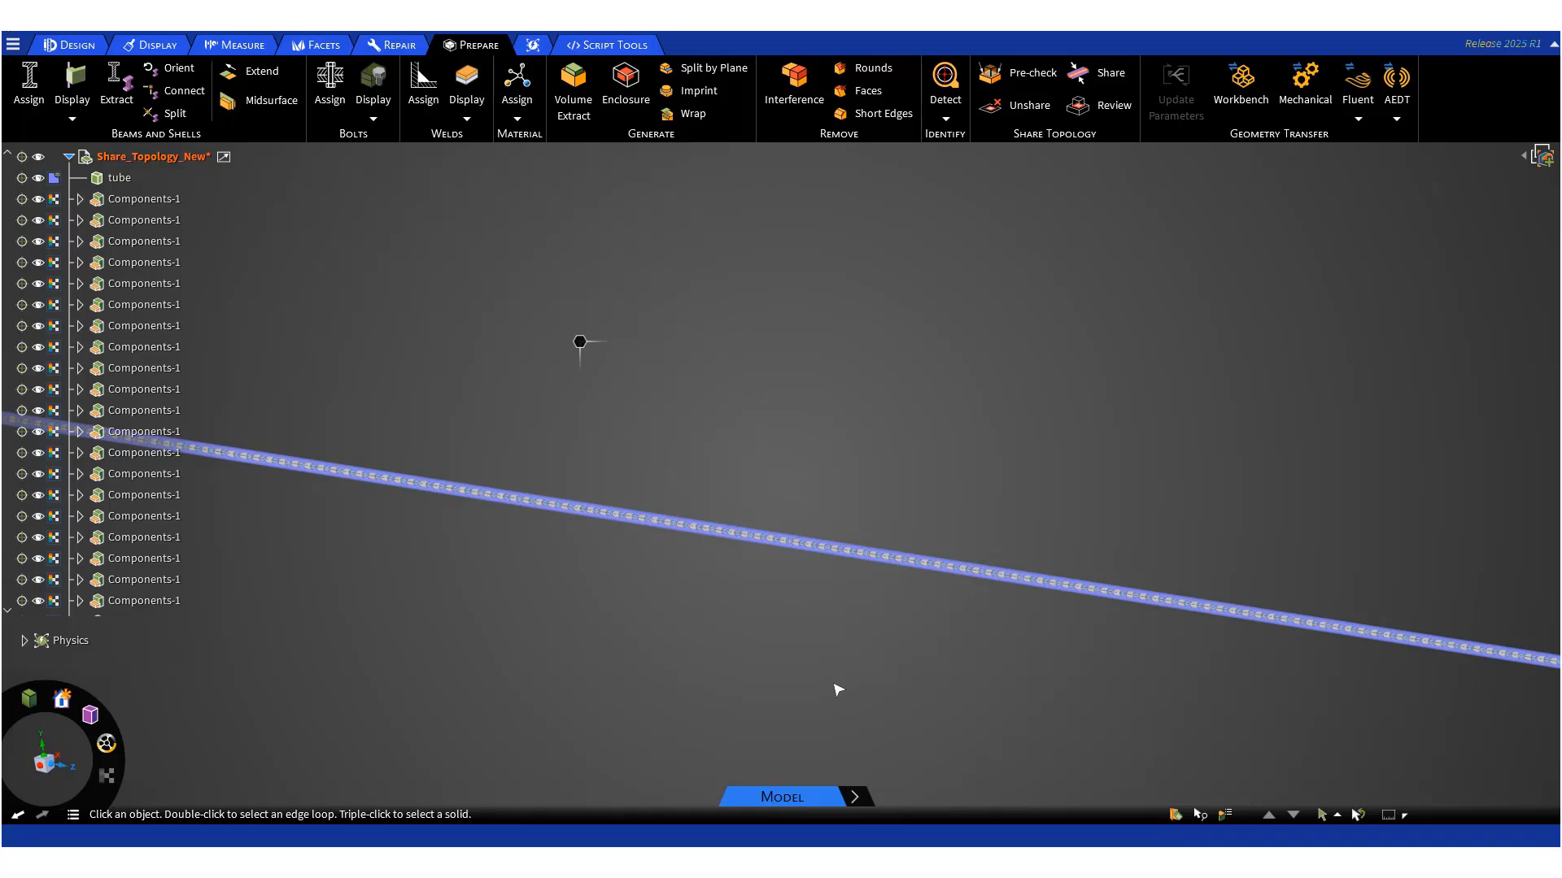
pyautogui.moveTo(1195, 813)
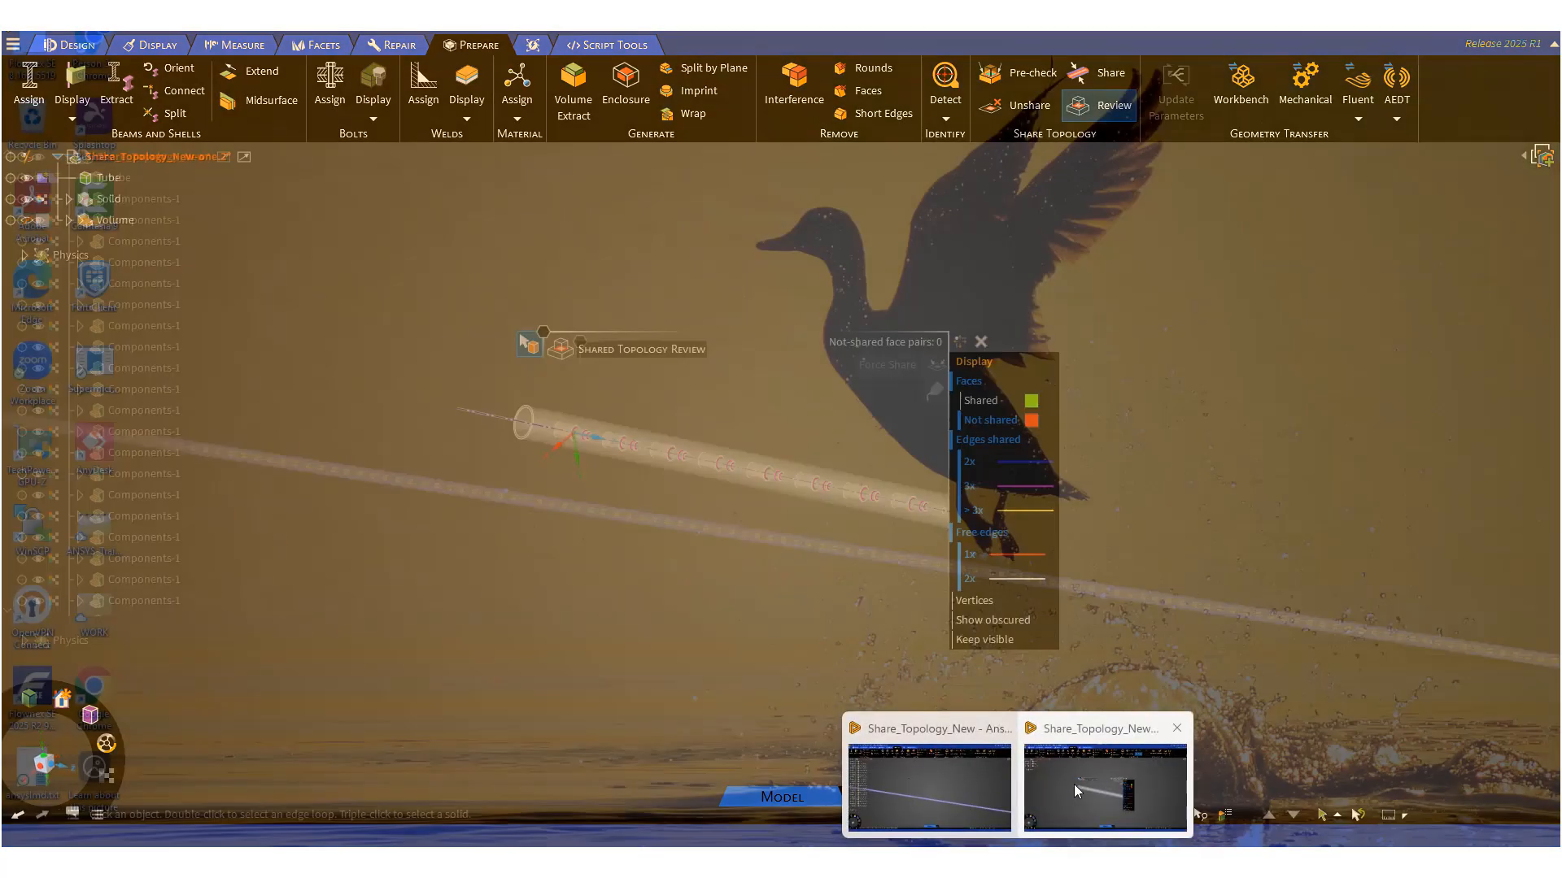
pyautogui.click(1074, 821)
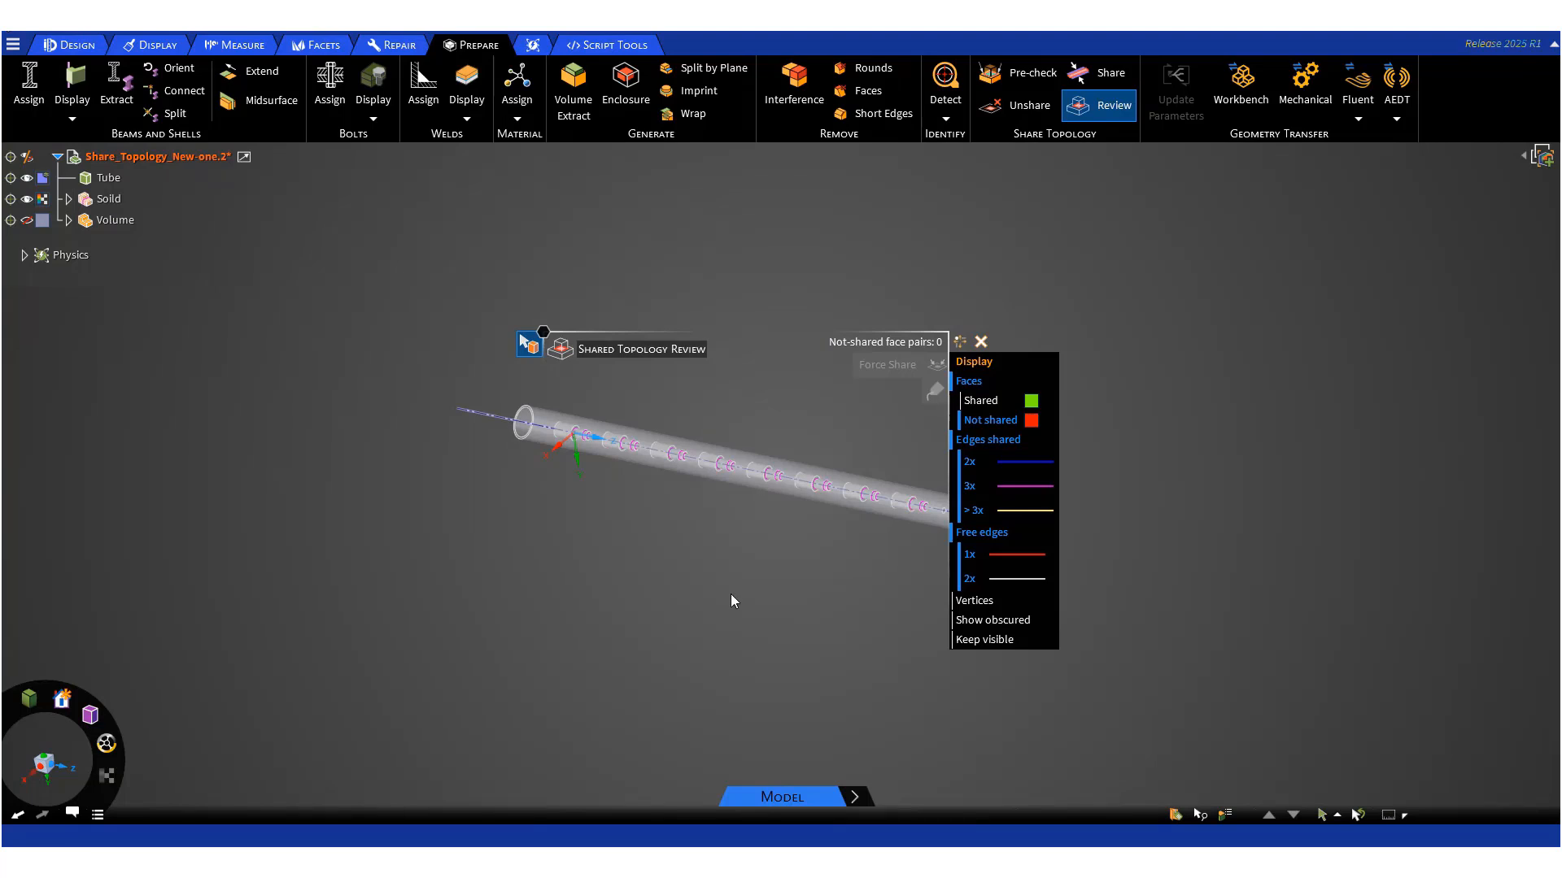
pyautogui.press('Escape')
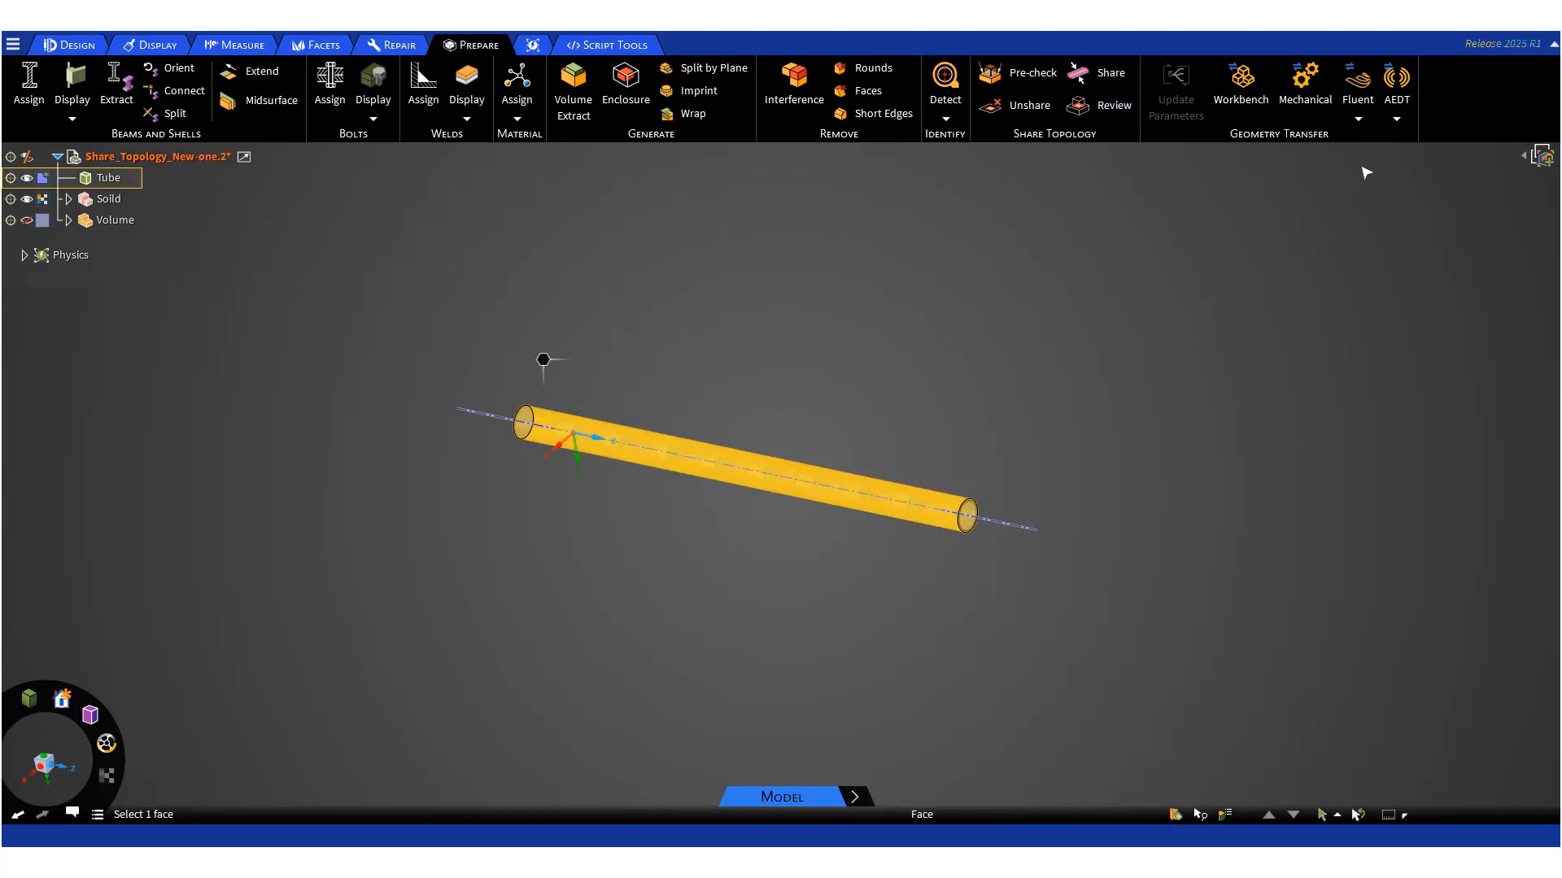
pyautogui.click(1357, 118)
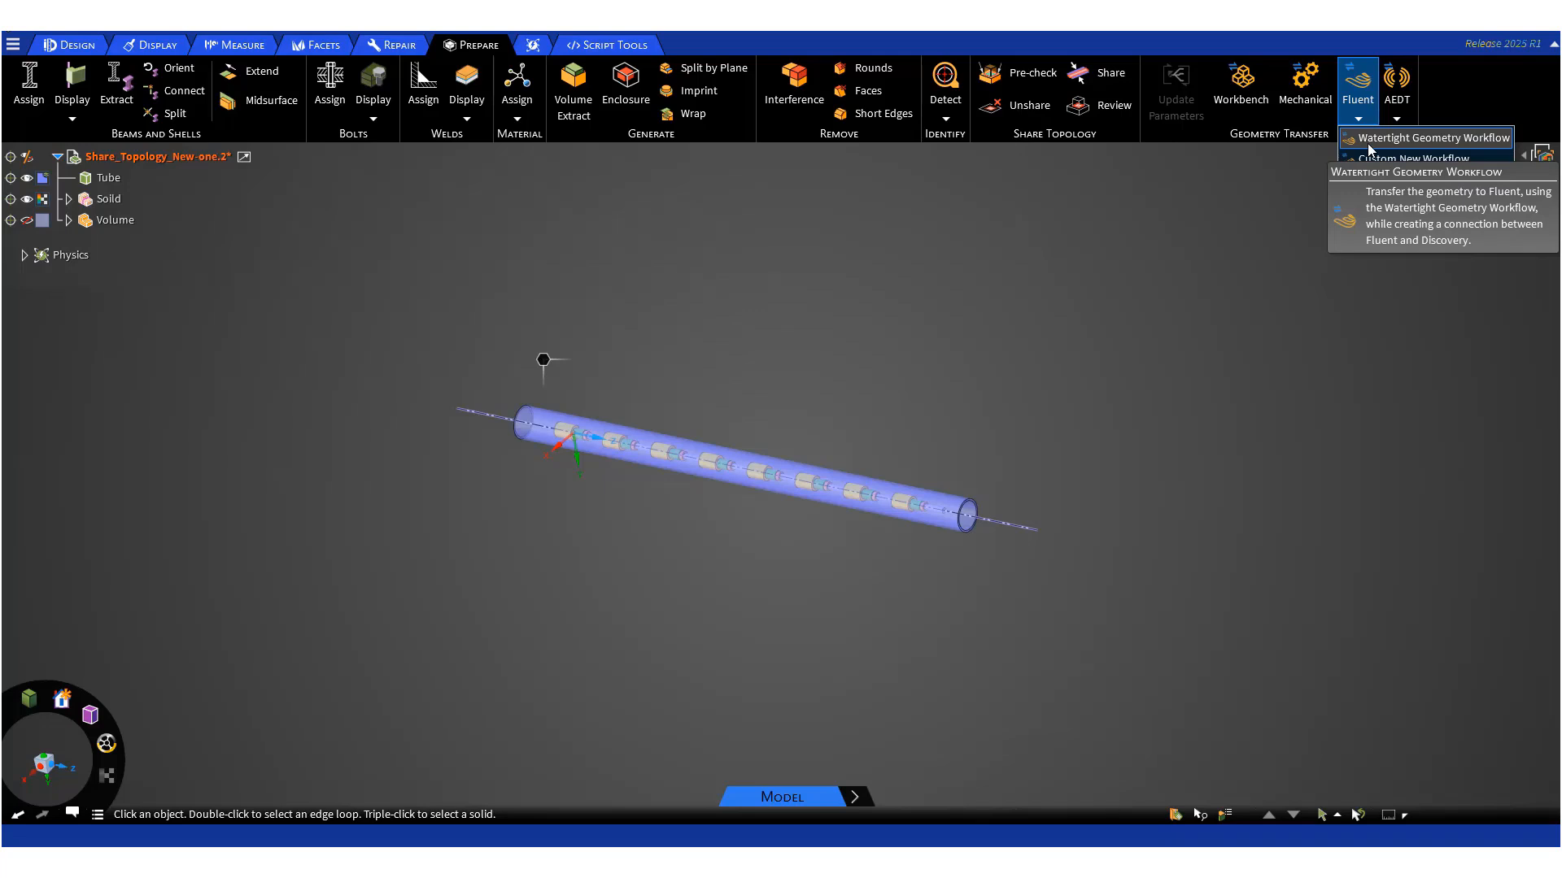
pyautogui.click(1116, 259)
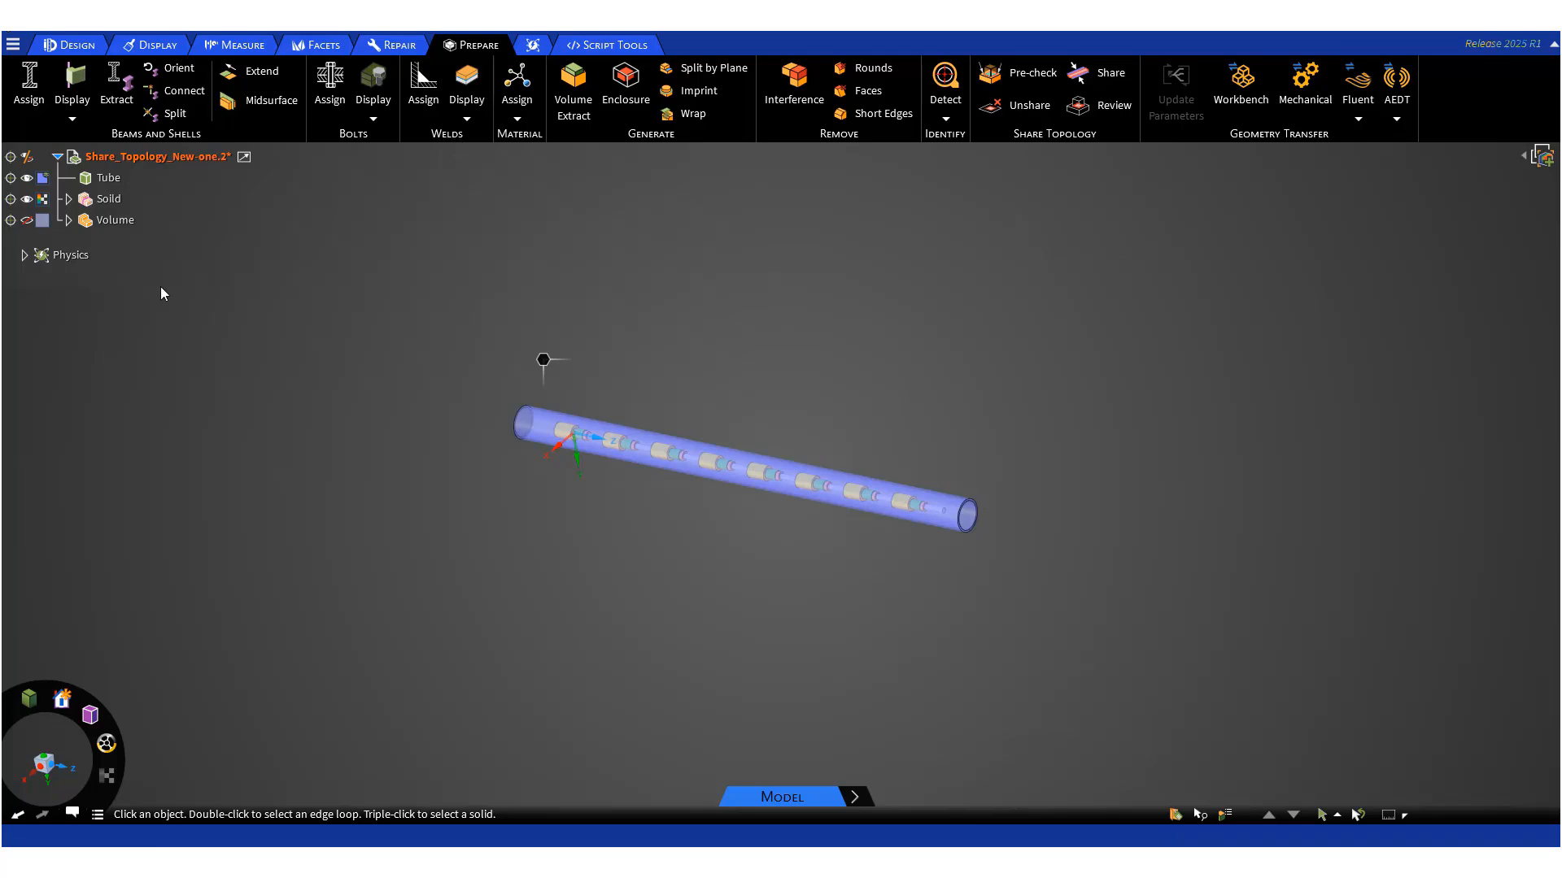
# - Delete the Volume component from the model
pyautogui.click(10, 220)
pyautogui.click(128, 223)
pyautogui.rightClick(128, 220)
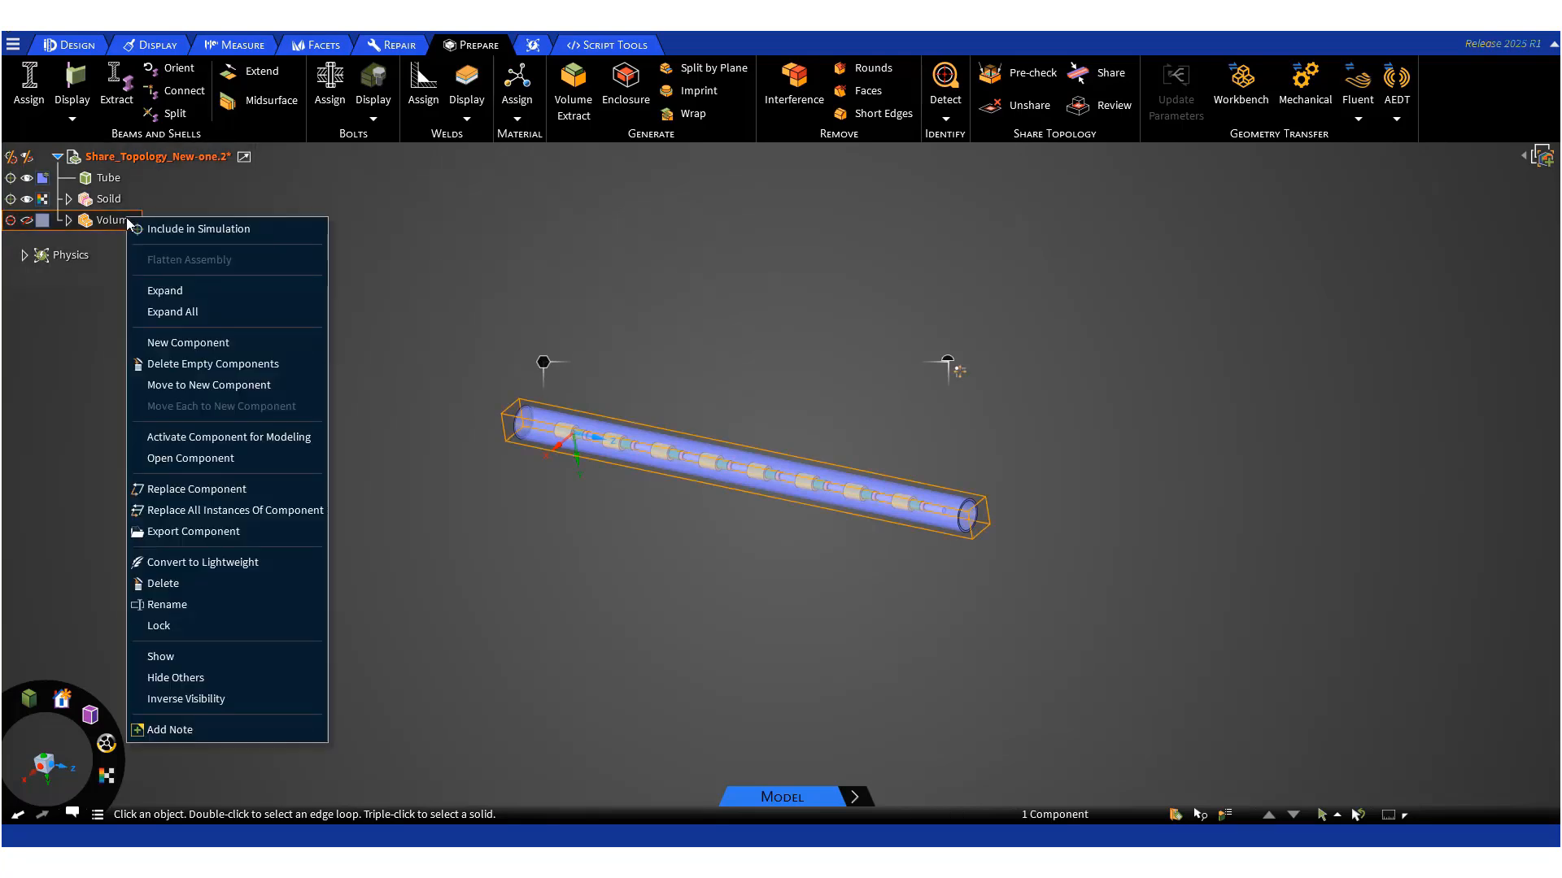
pyautogui.click(218, 584)
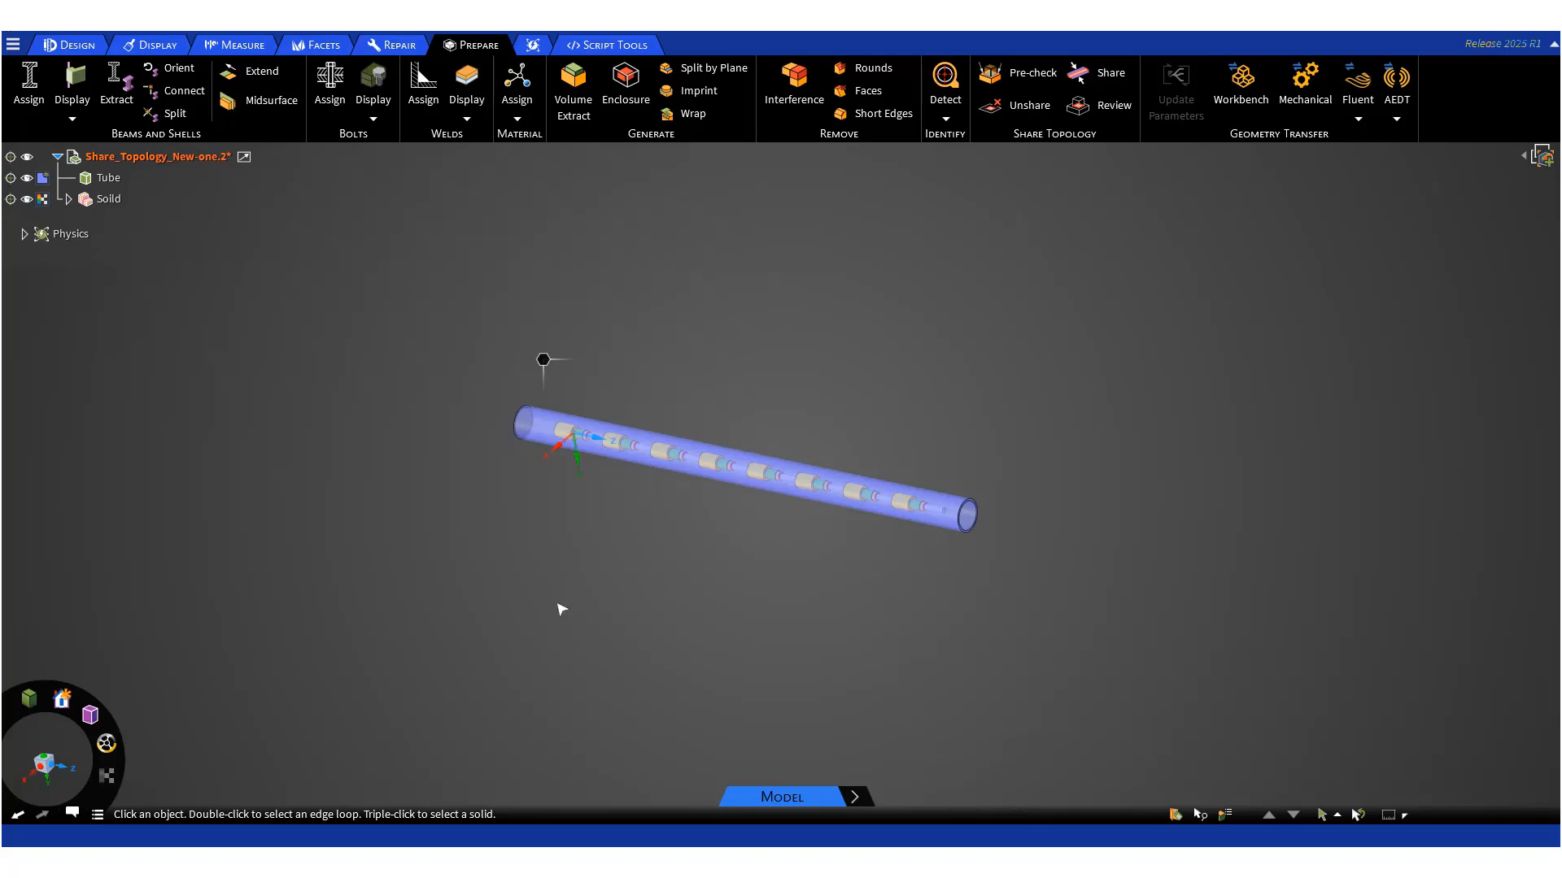
# - Rerun Share Topology with the coincidence tolerance set to 0.15 mm and complete it
pyautogui.moveTo(575, 573); pyautogui.dragTo(509, 526, button='middle')
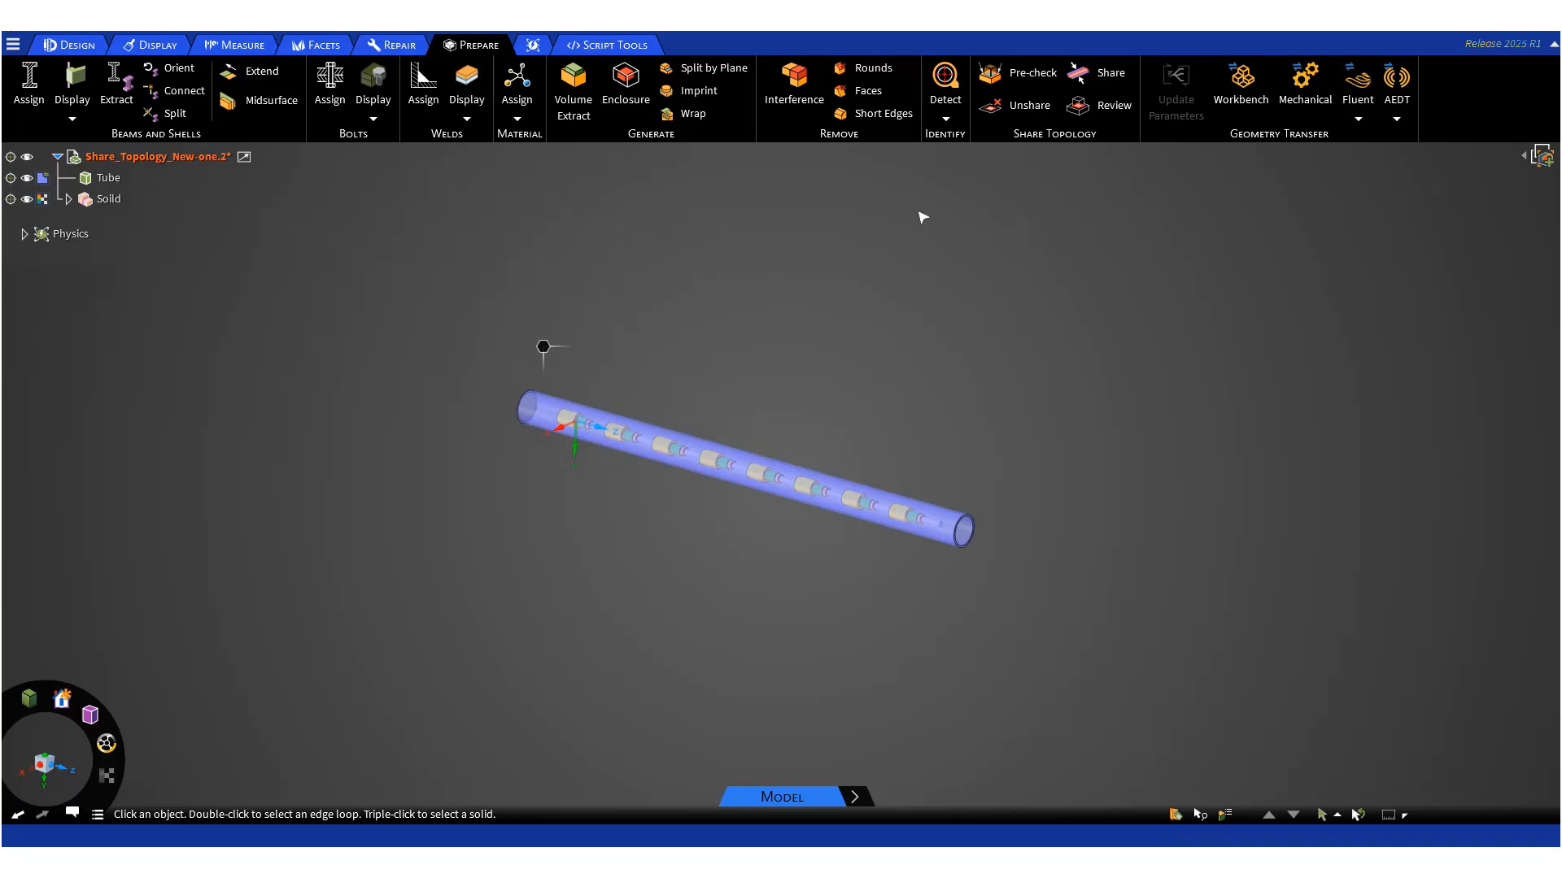
pyautogui.click(1107, 75)
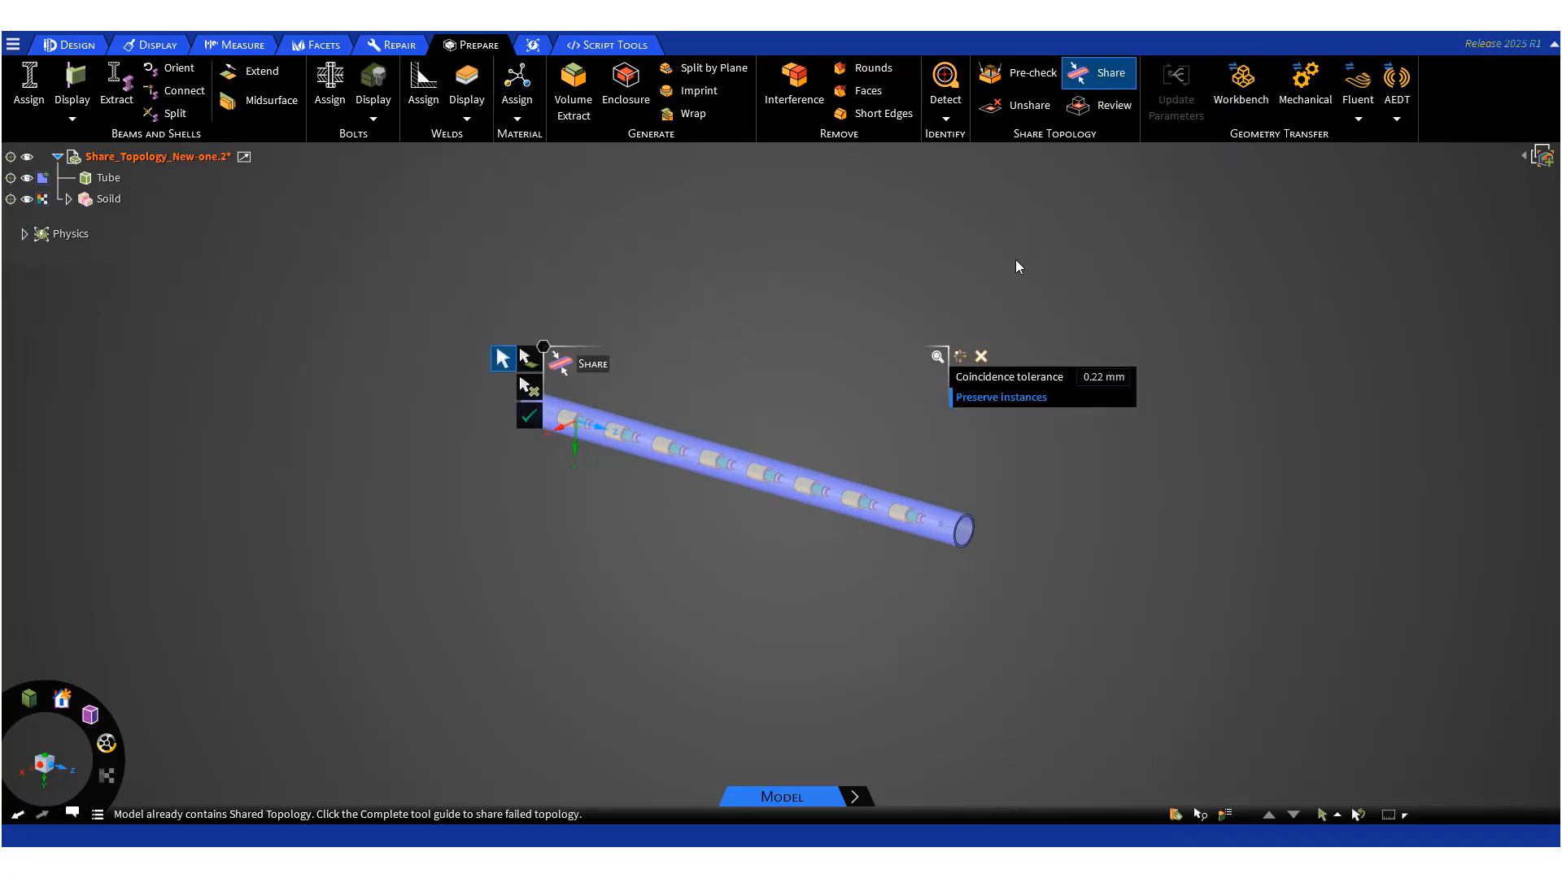
pyautogui.click(1097, 376)
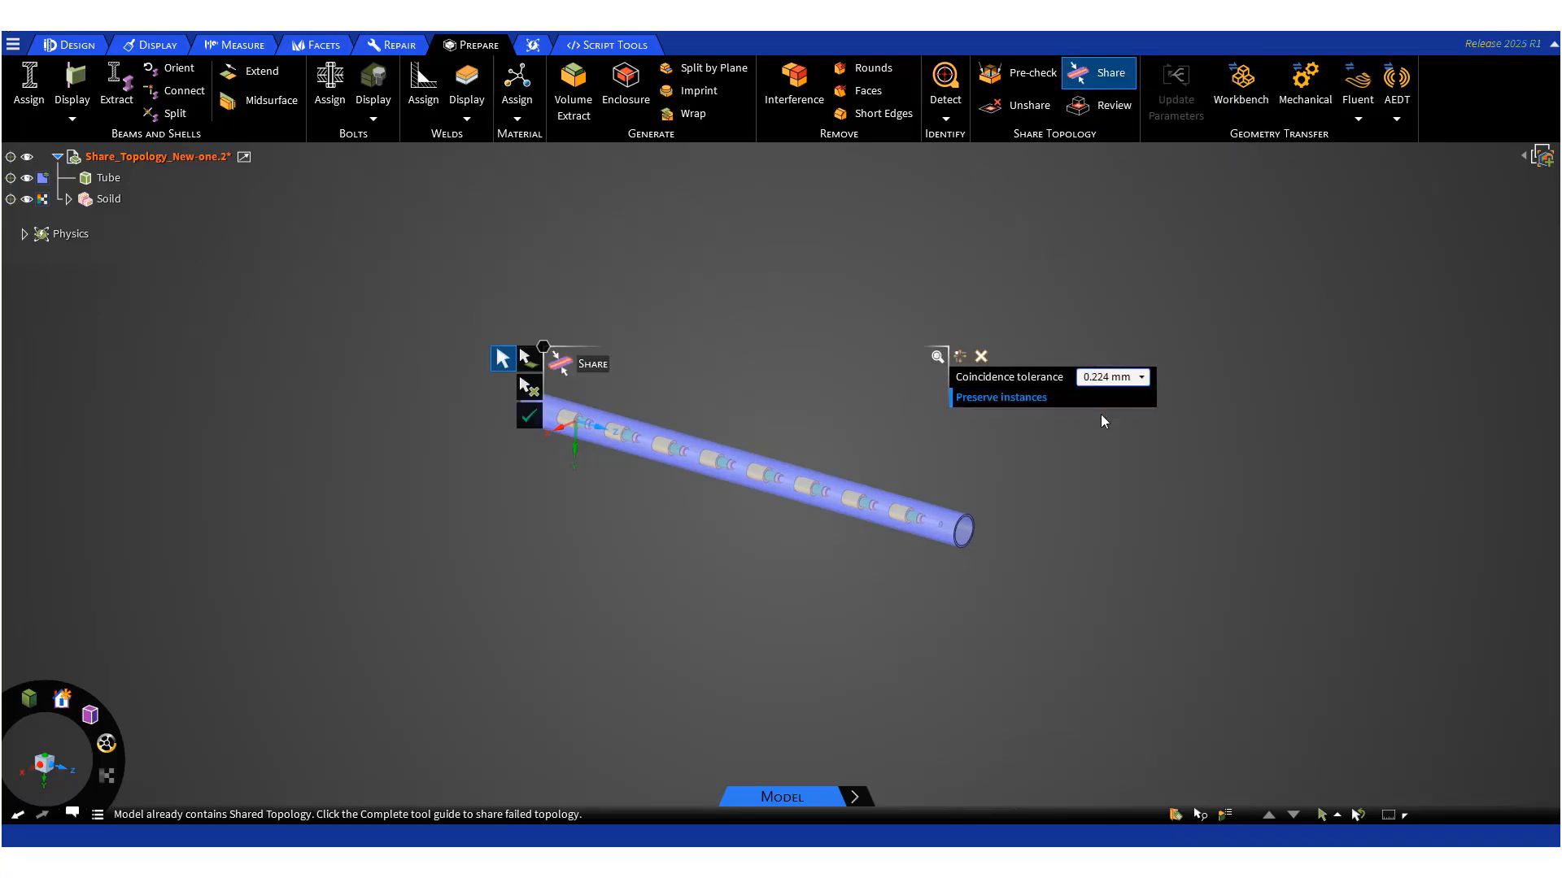
pyautogui.press('Delete')
pyautogui.press('Delete')
pyautogui.press('Delete')
pyautogui.press('Return')
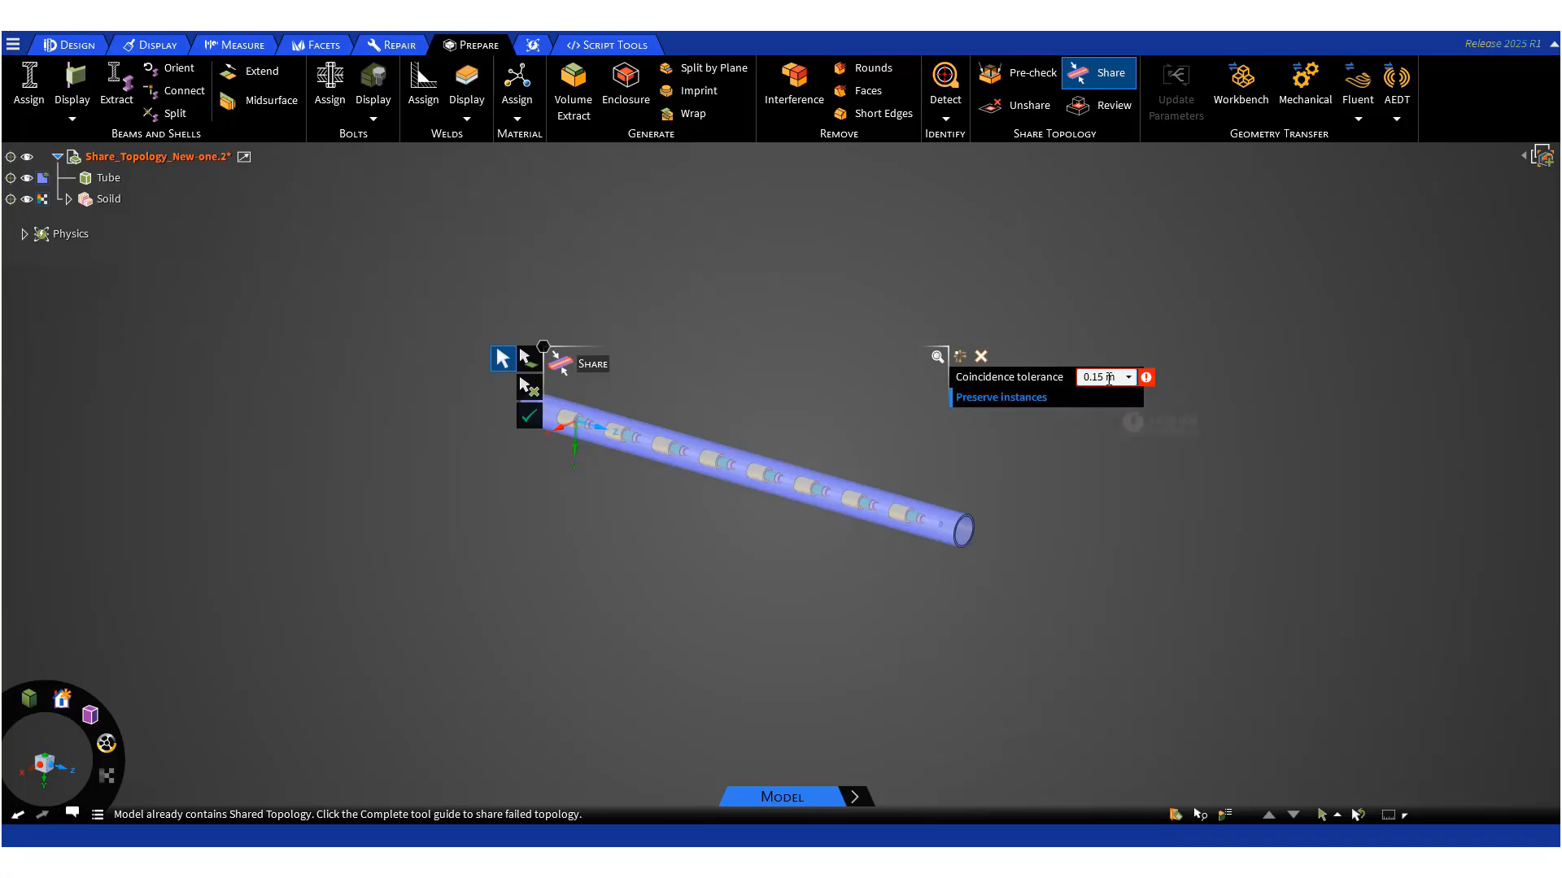
pyautogui.click(1109, 379)
pyautogui.write('m')
pyautogui.click(535, 426)
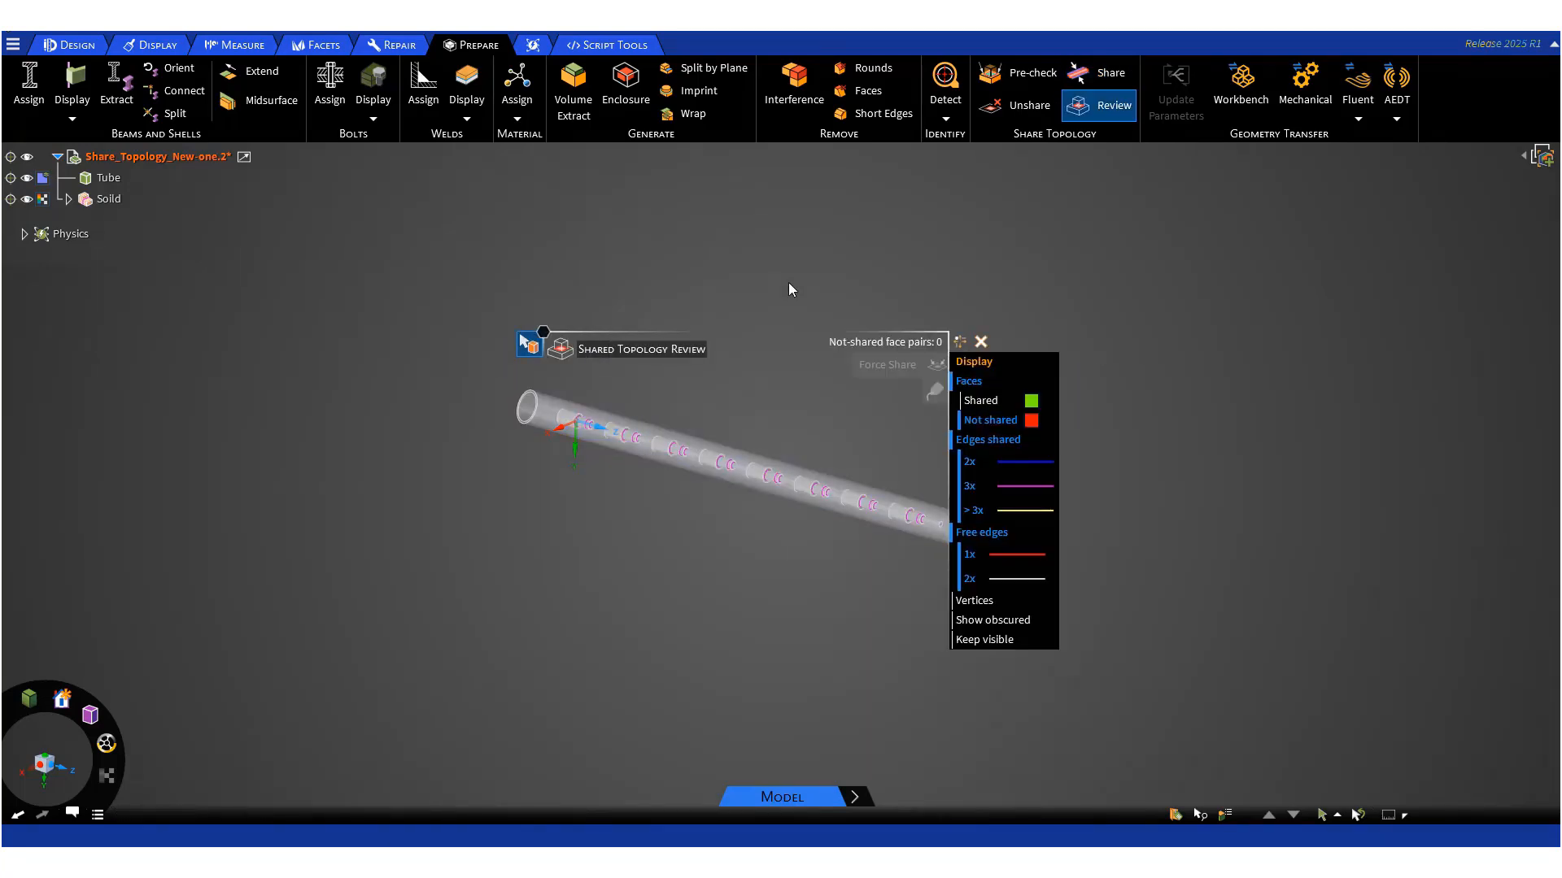
pyautogui.press('Escape')
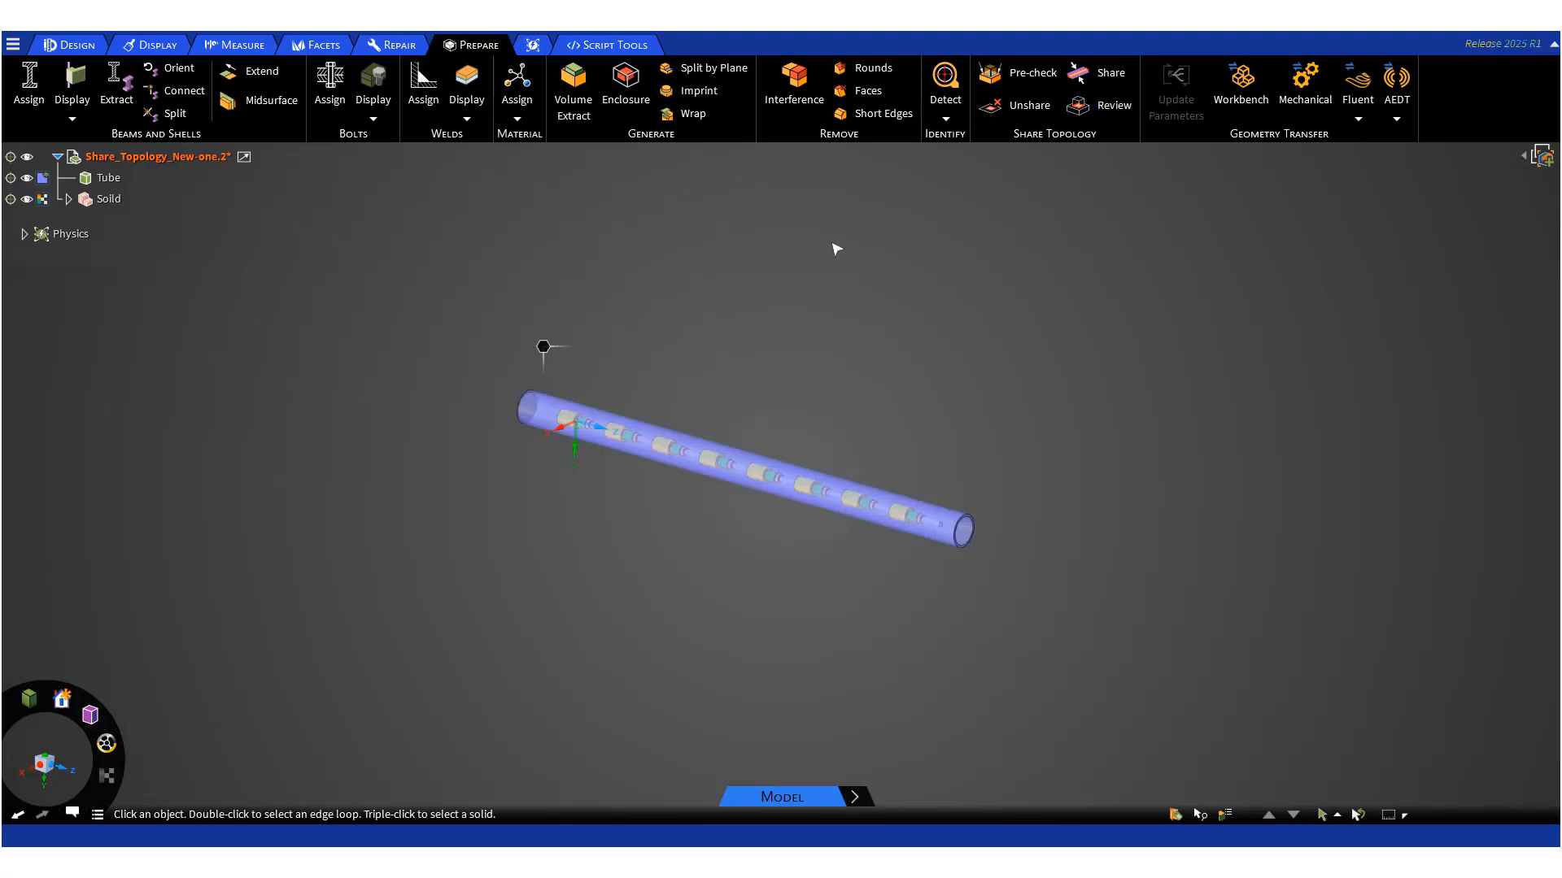
# - Open the shared topology review and inspect the shared faces and edges along the tube up close
pyautogui.click(1127, 116)
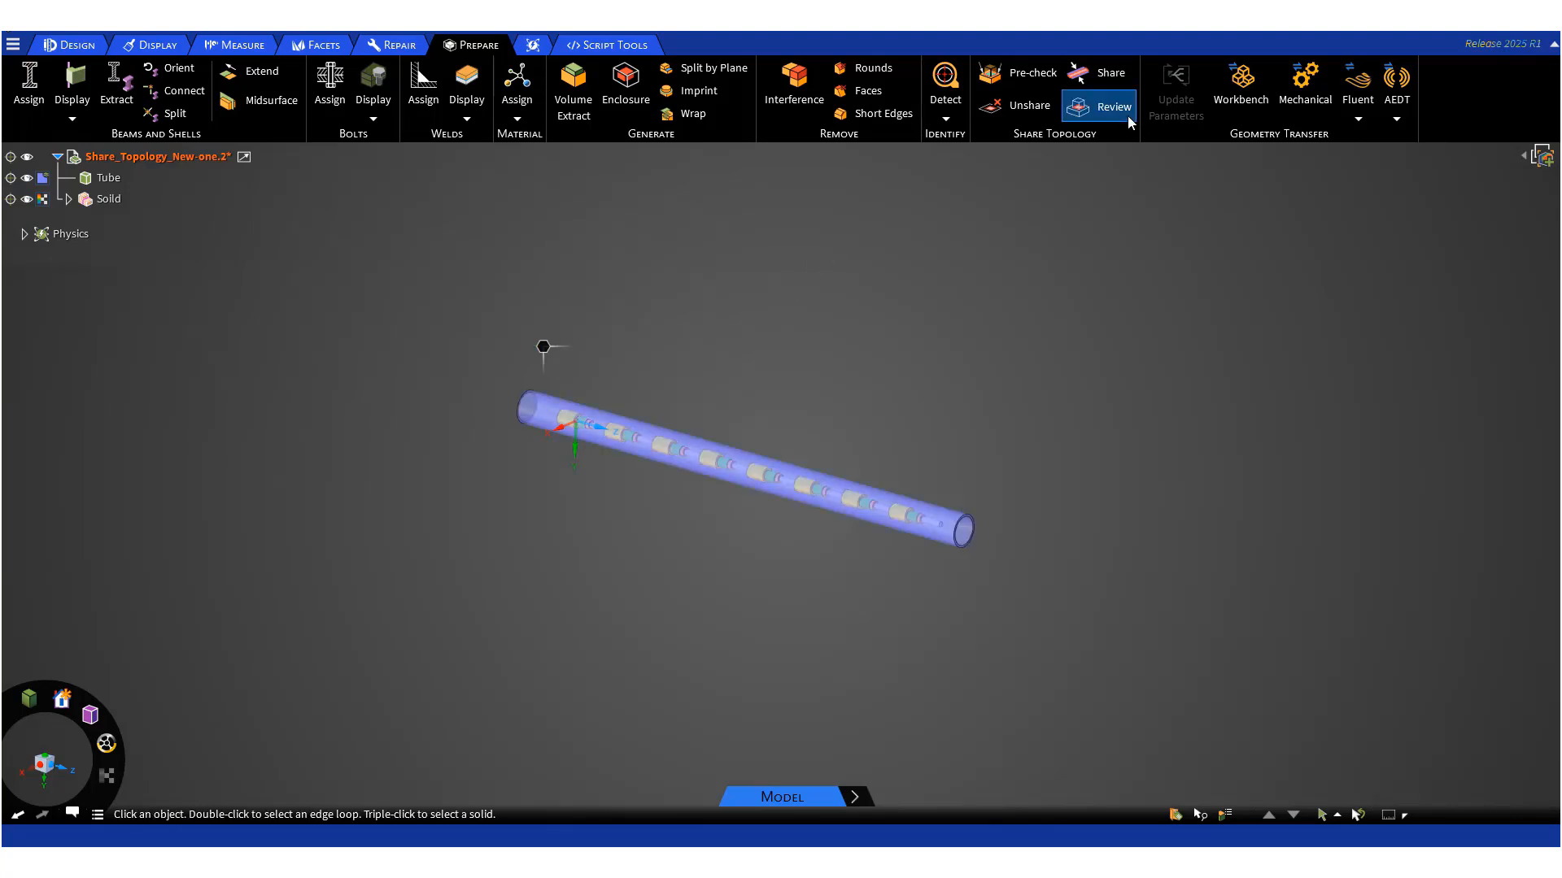
pyautogui.scroll(5, 600, 480)
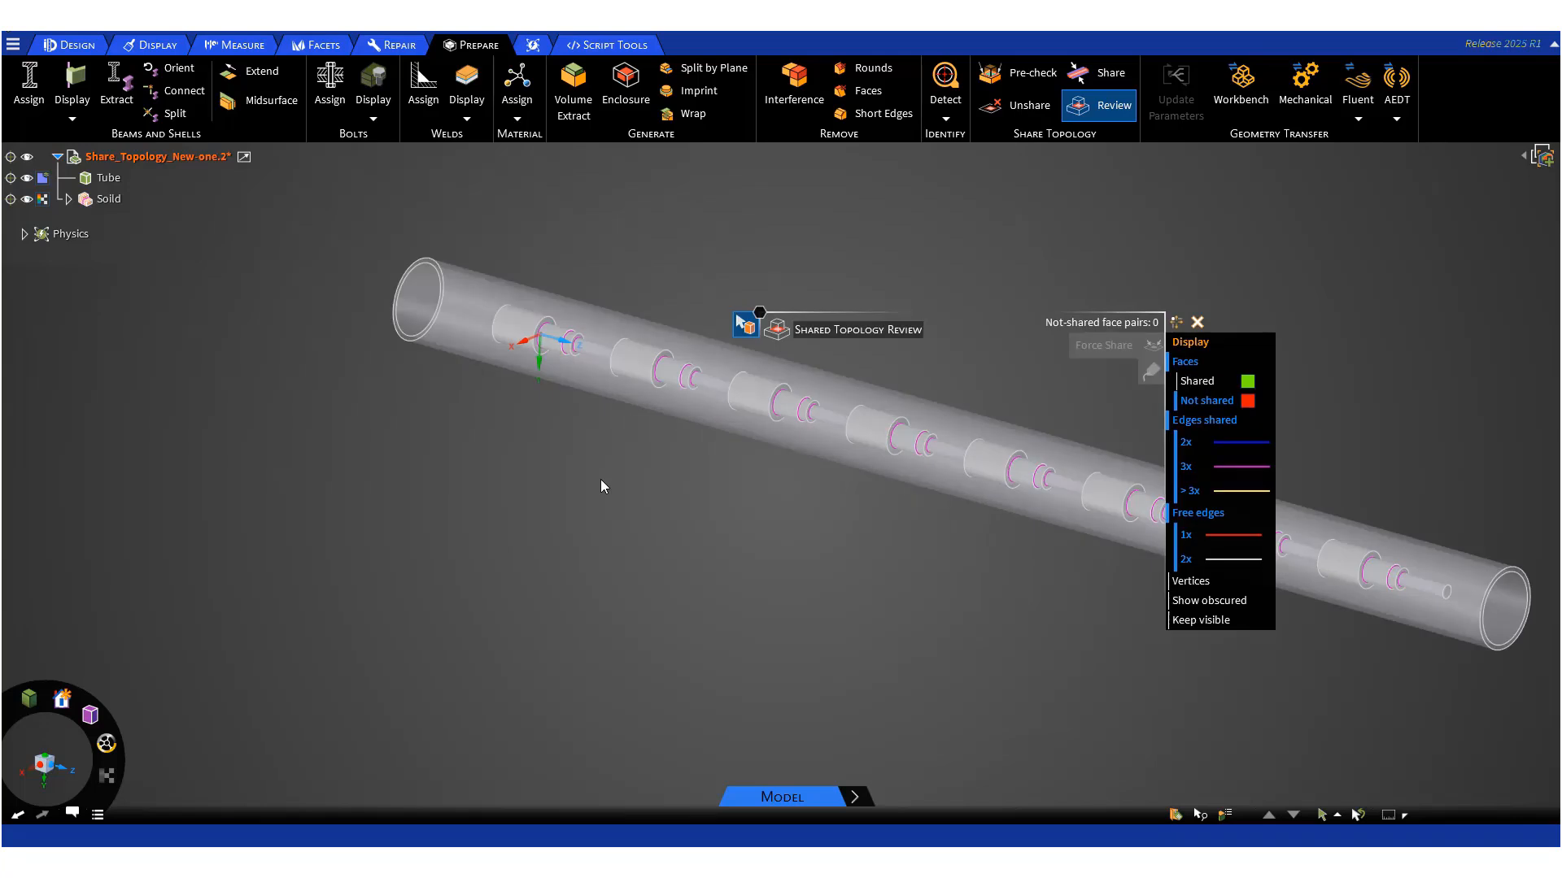
pyautogui.scroll(-4, 600, 479)
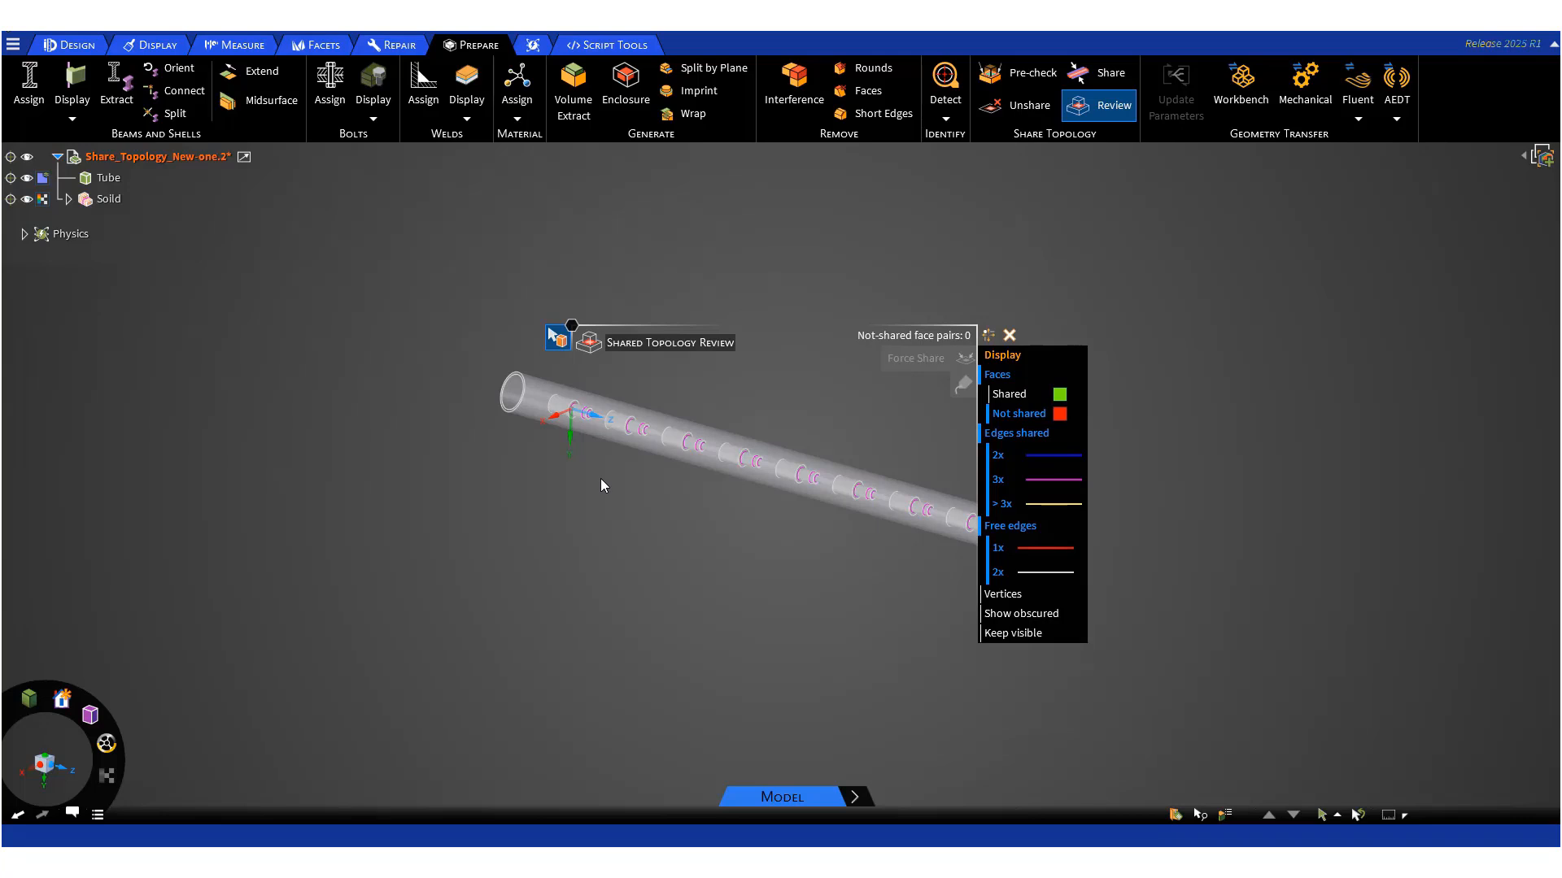
pyautogui.press('Escape')
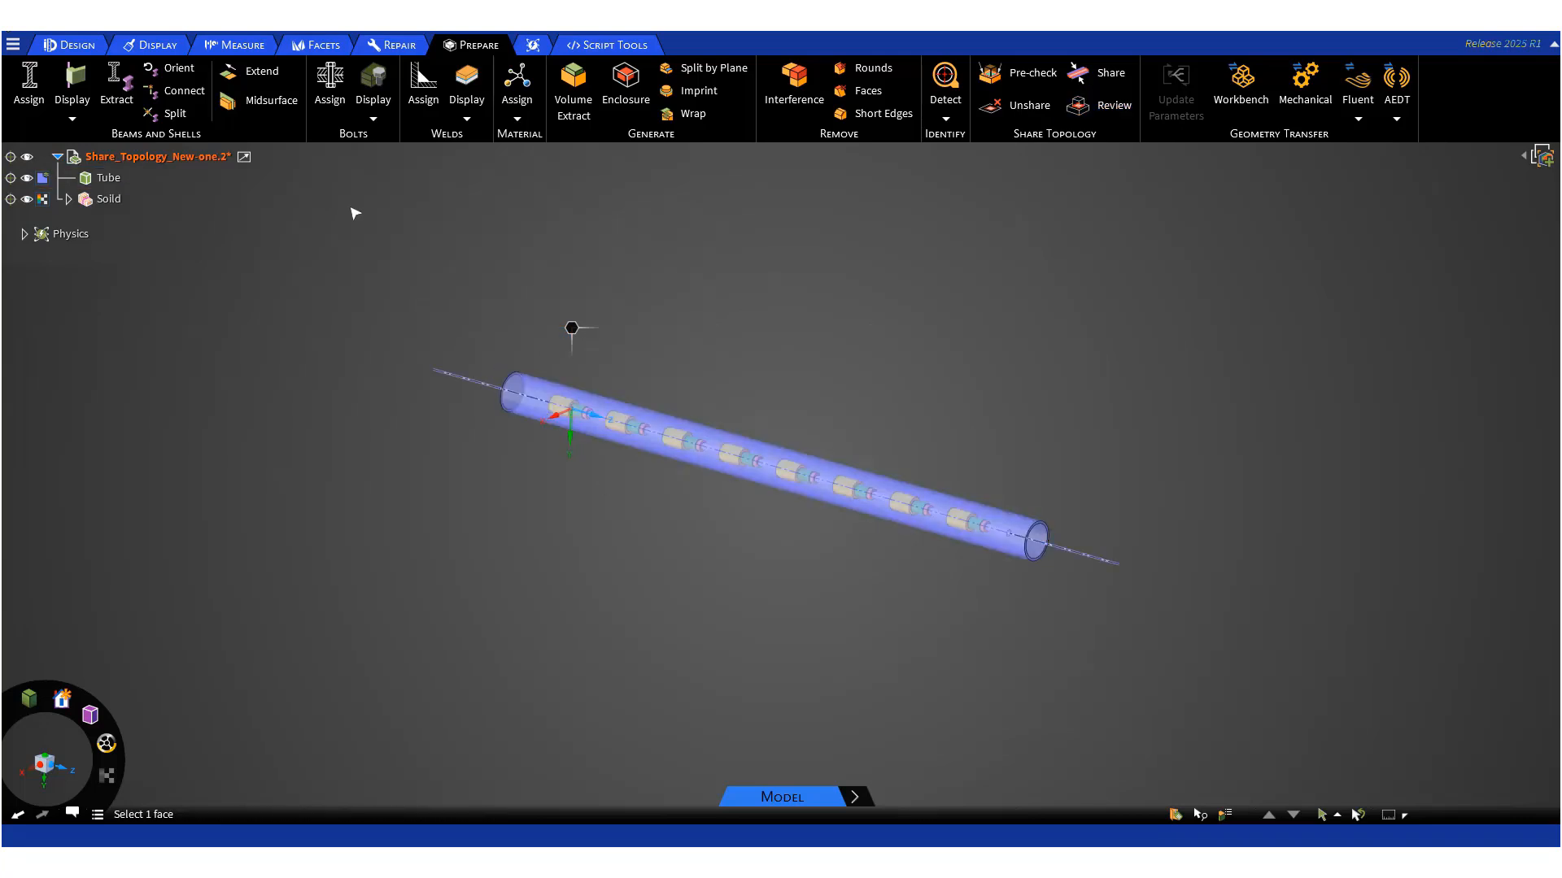
# - Select the annular end face at the tube's far end and save it as named selection cap_end_2
pyautogui.scroll(5, 964, 593)
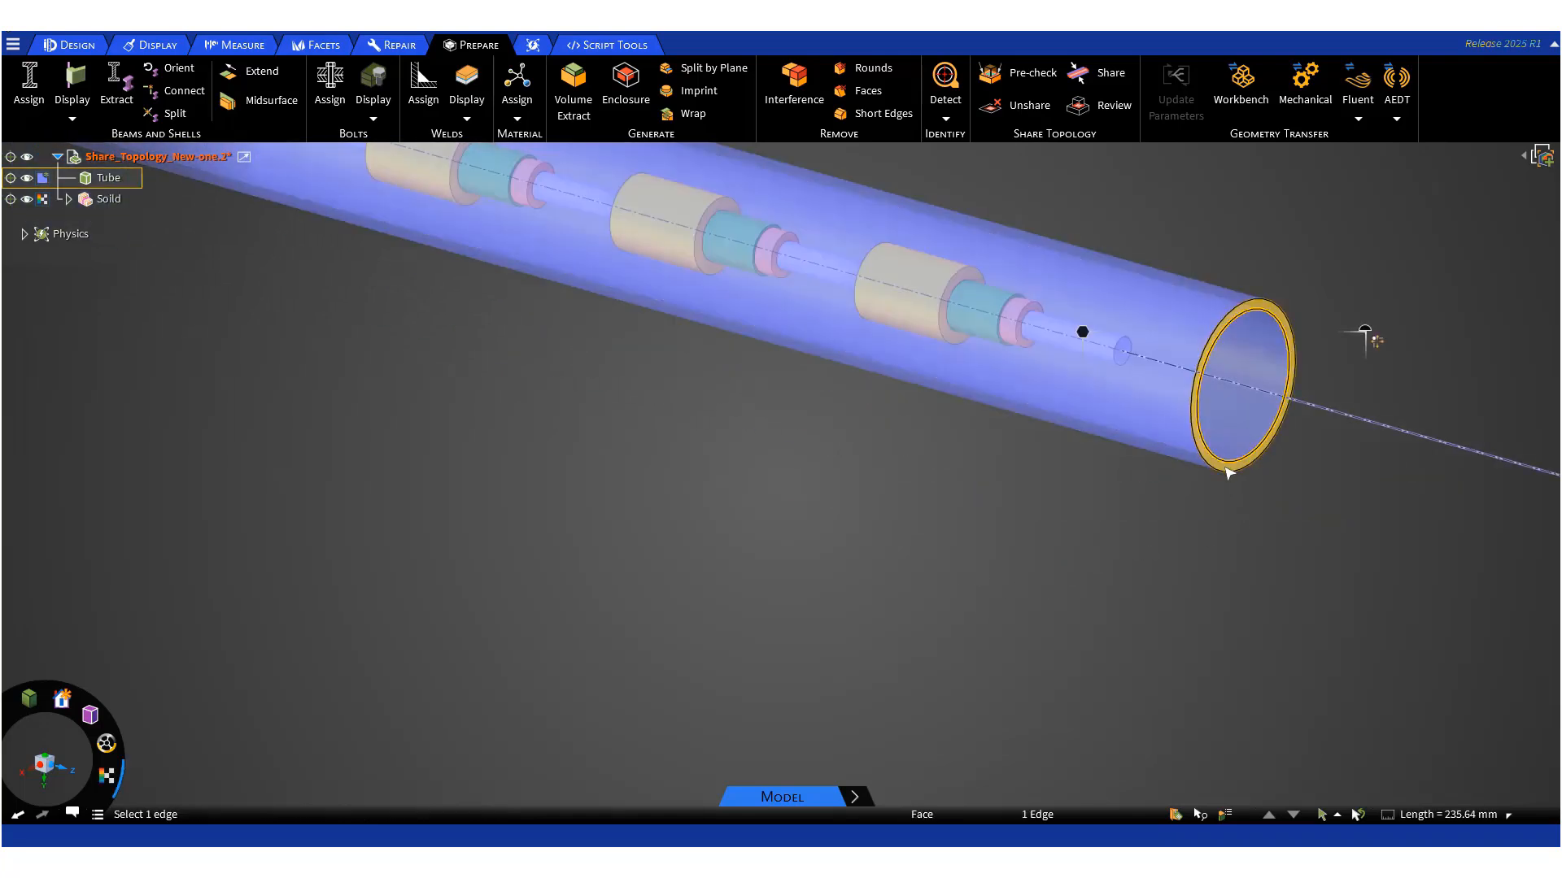
pyautogui.click(1229, 471)
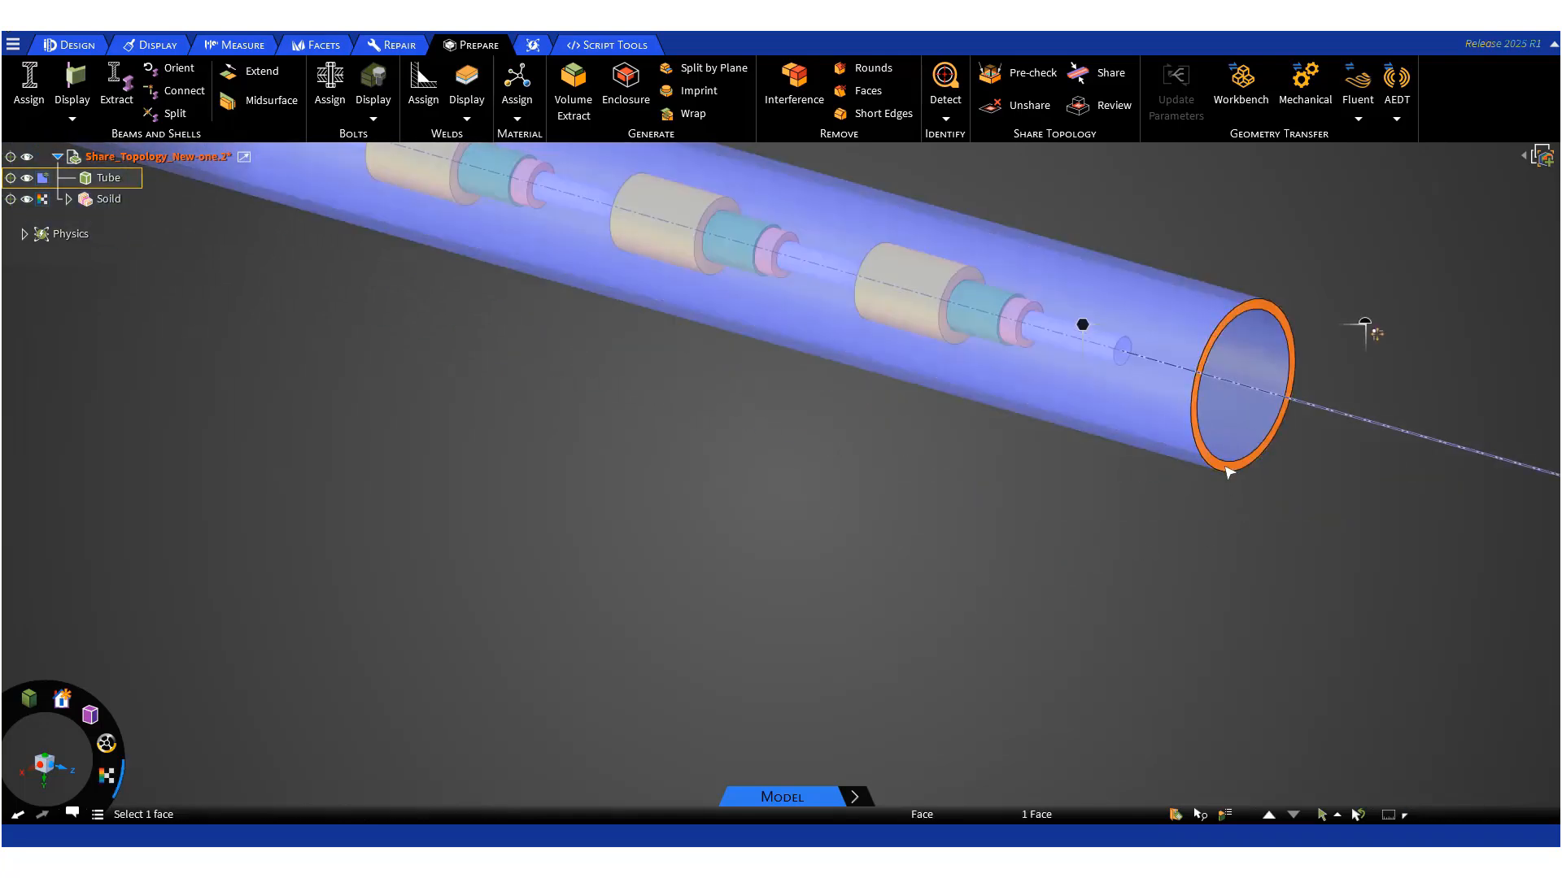
pyautogui.click(1180, 818)
pyautogui.click(1211, 655)
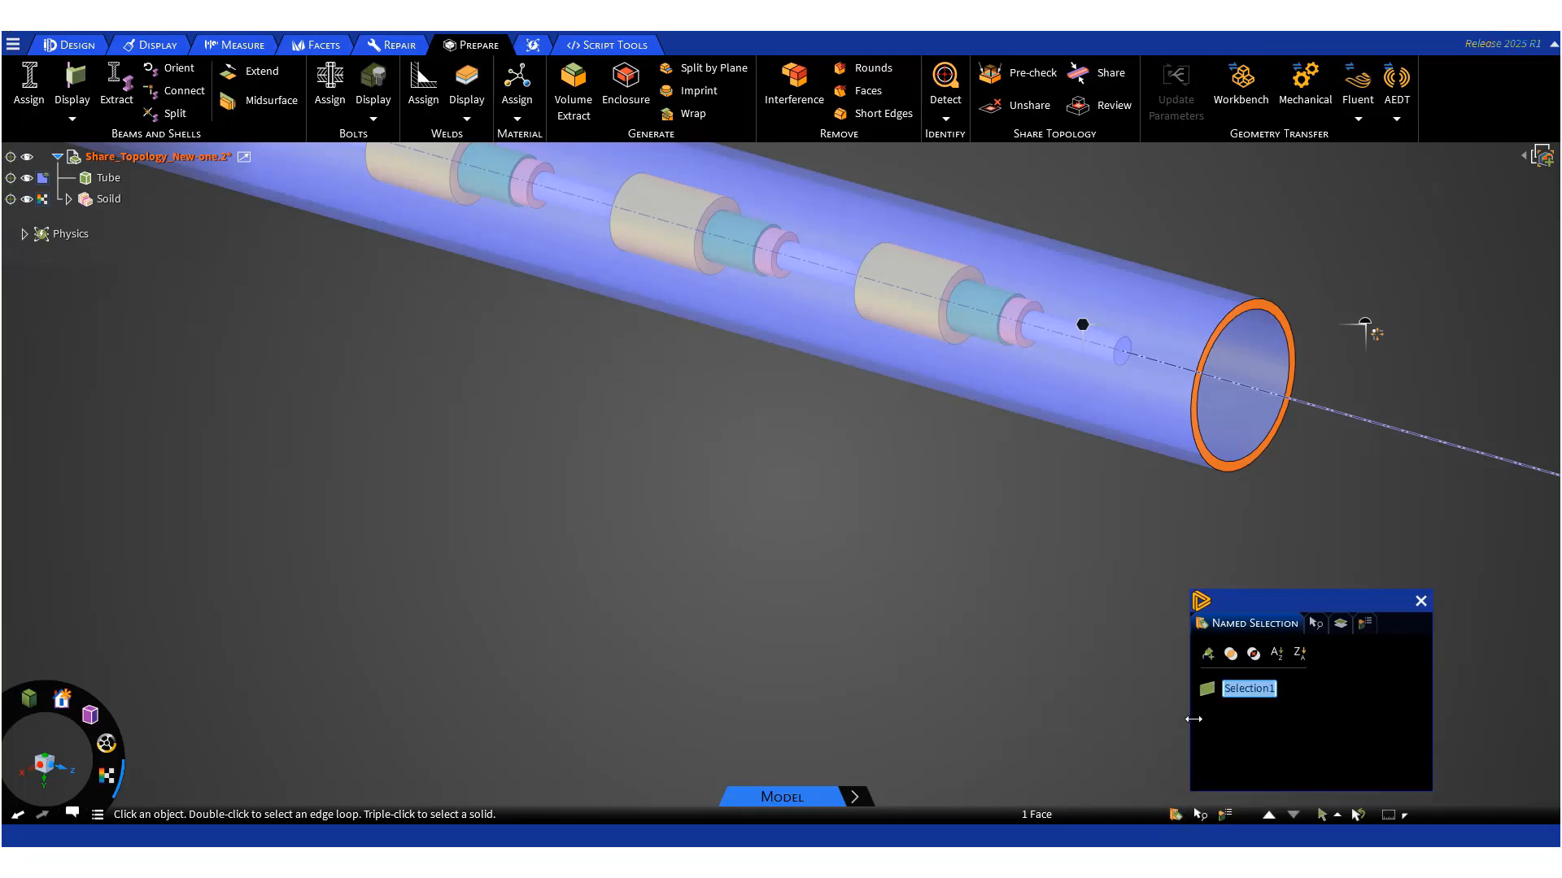
pyautogui.write('cap-')
pyautogui.write('end')
pyautogui.write('_2')
pyautogui.write('_')
pyautogui.press('Return')
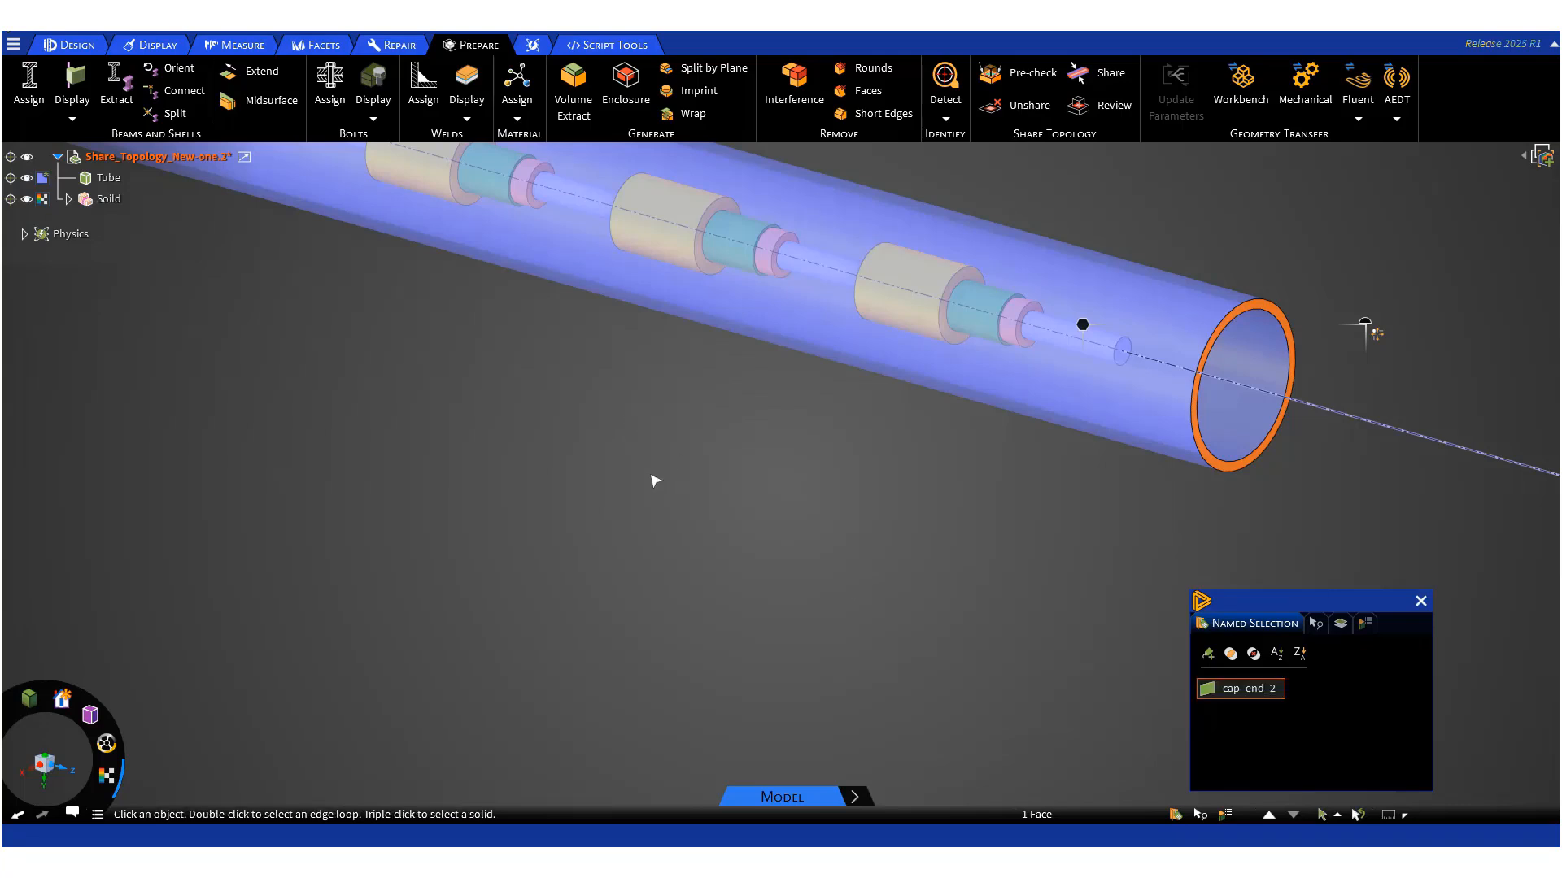
# - Select the annular end face at the tube's near end and save it as named selection cap_end_1
pyautogui.scroll(-5, 655, 496)
pyautogui.keyDown('ctrl'); pyautogui.moveTo(450, 534); pyautogui.dragTo(846, 487, button='middle'); pyautogui.keyUp('ctrl')
pyautogui.scroll(5, 847, 487)
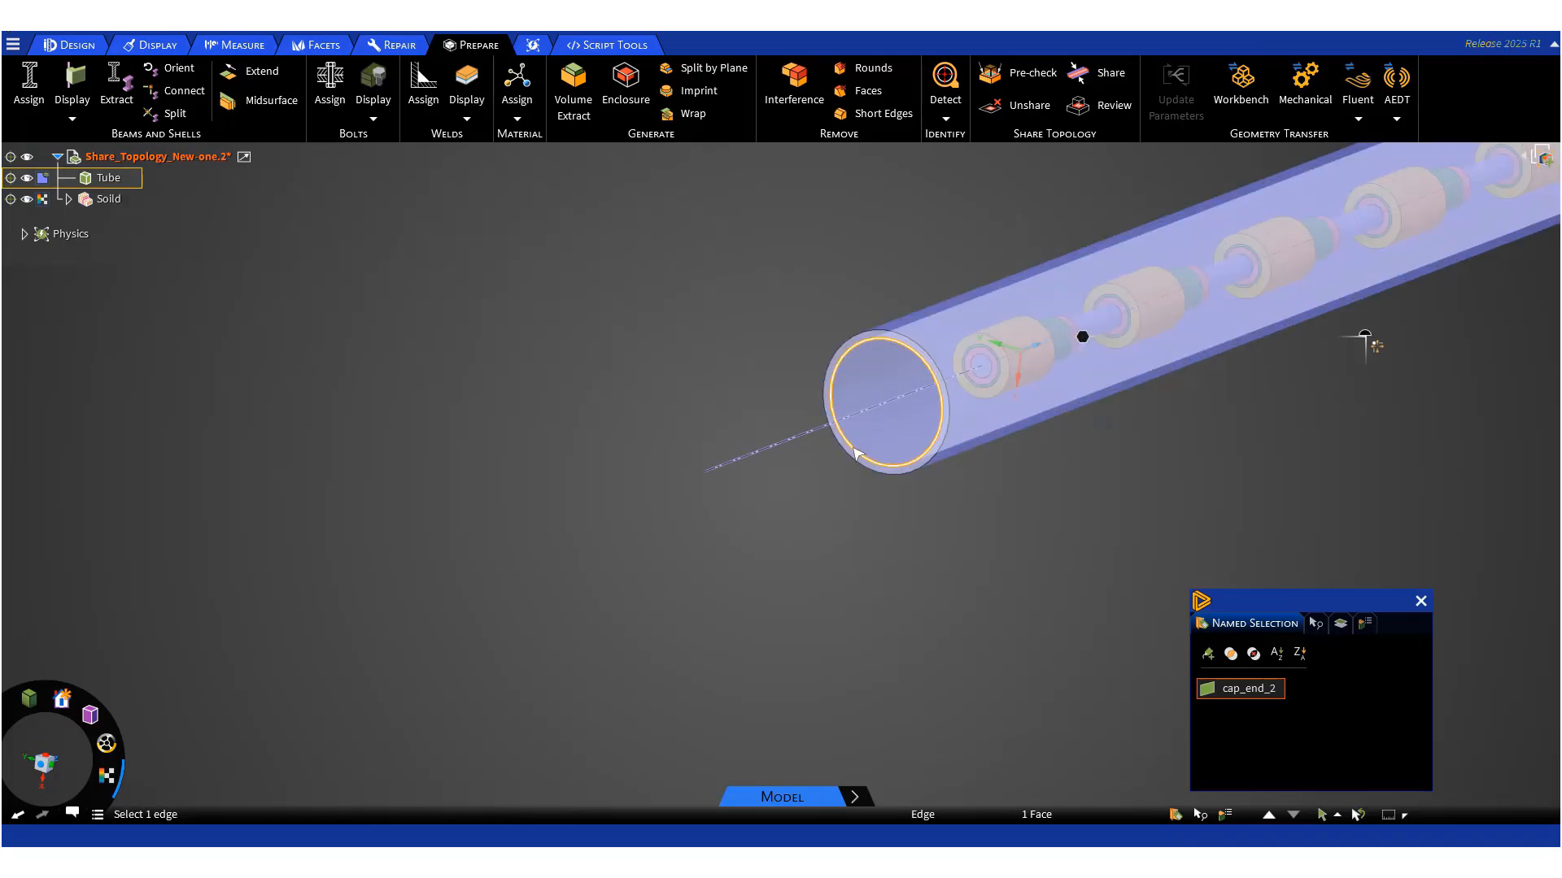
pyautogui.click(870, 475)
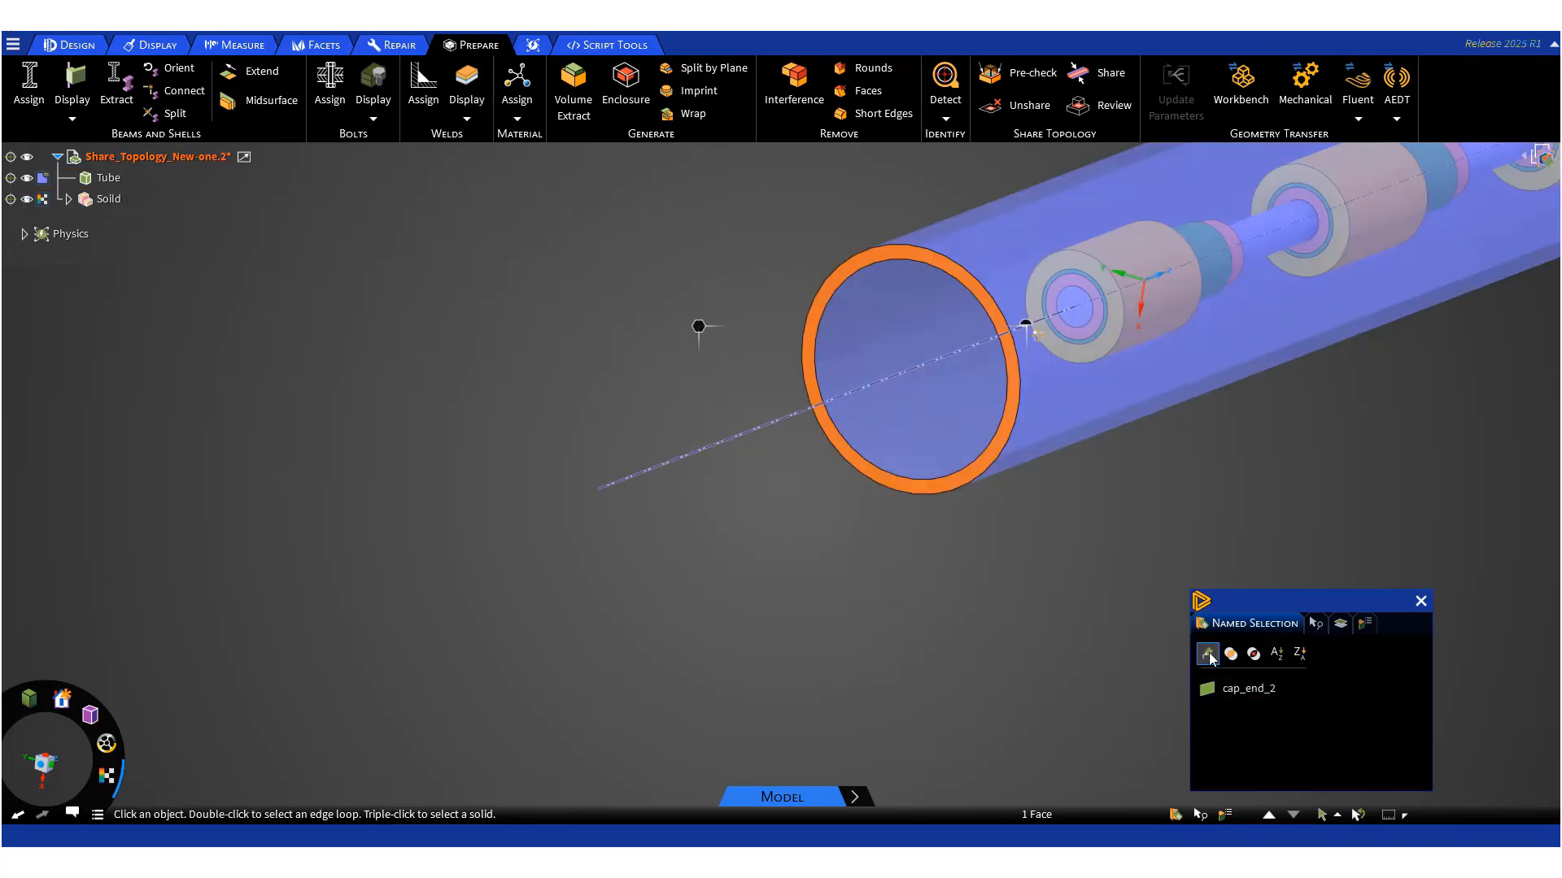
pyautogui.click(1208, 653)
pyautogui.write('cap')
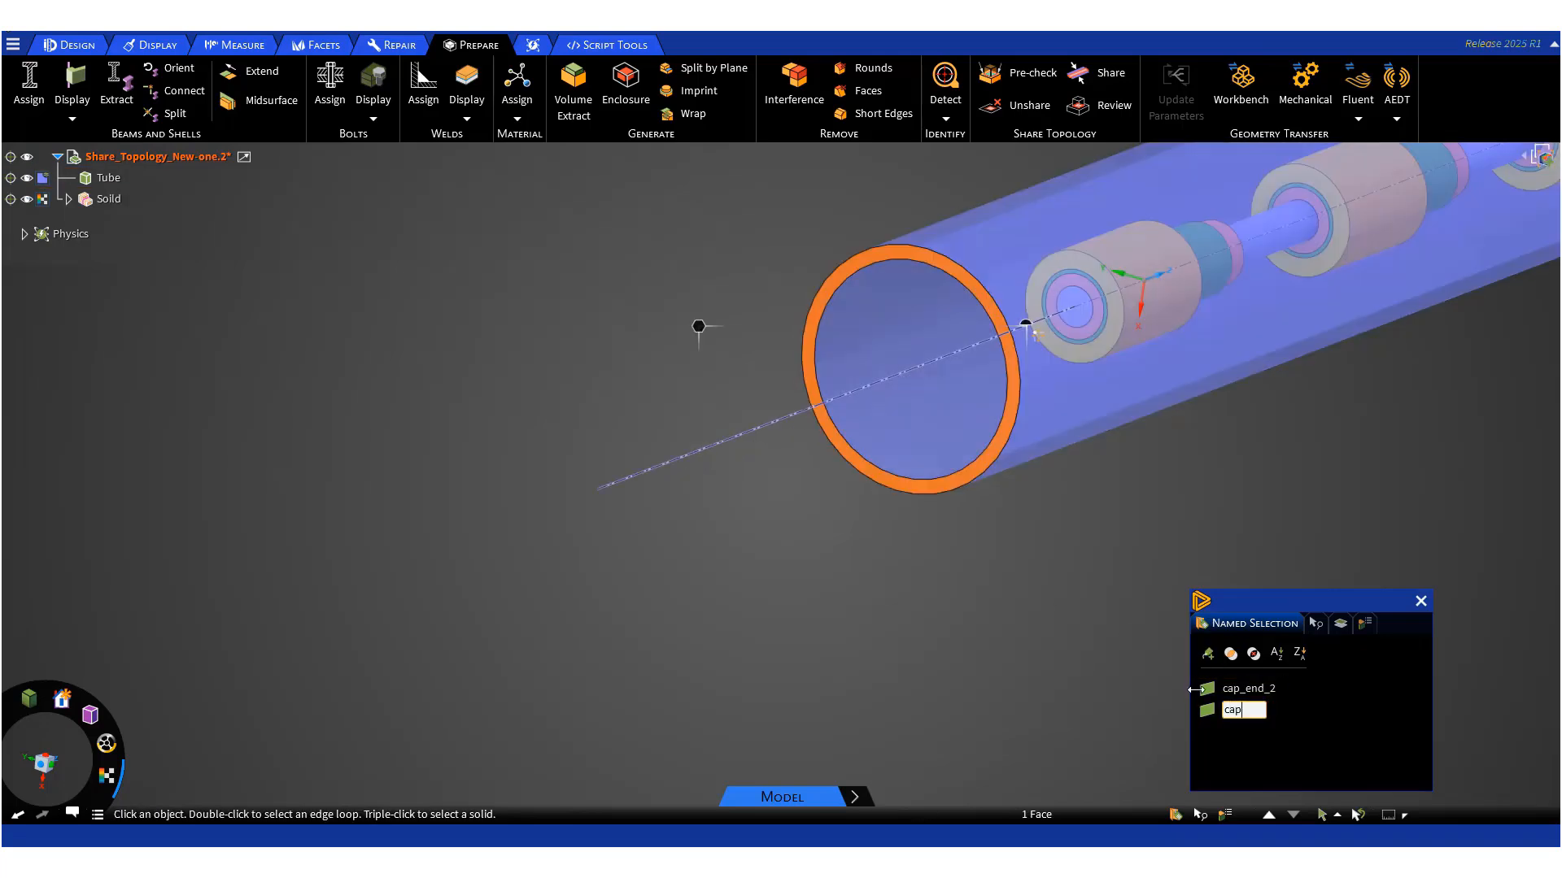
pyautogui.write('_end_1')
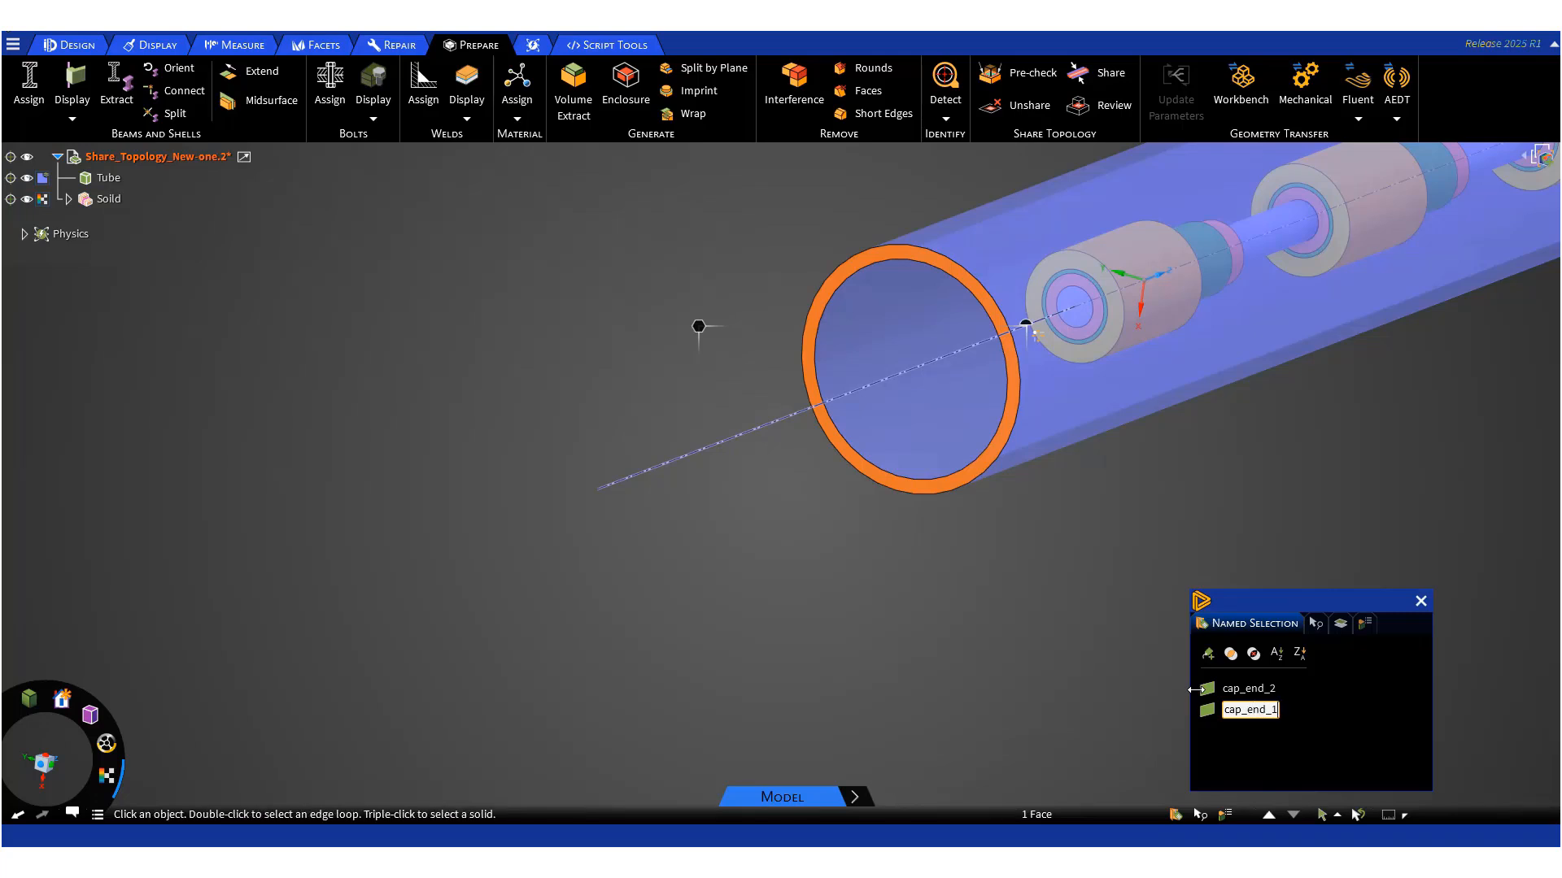
pyautogui.press('Return')
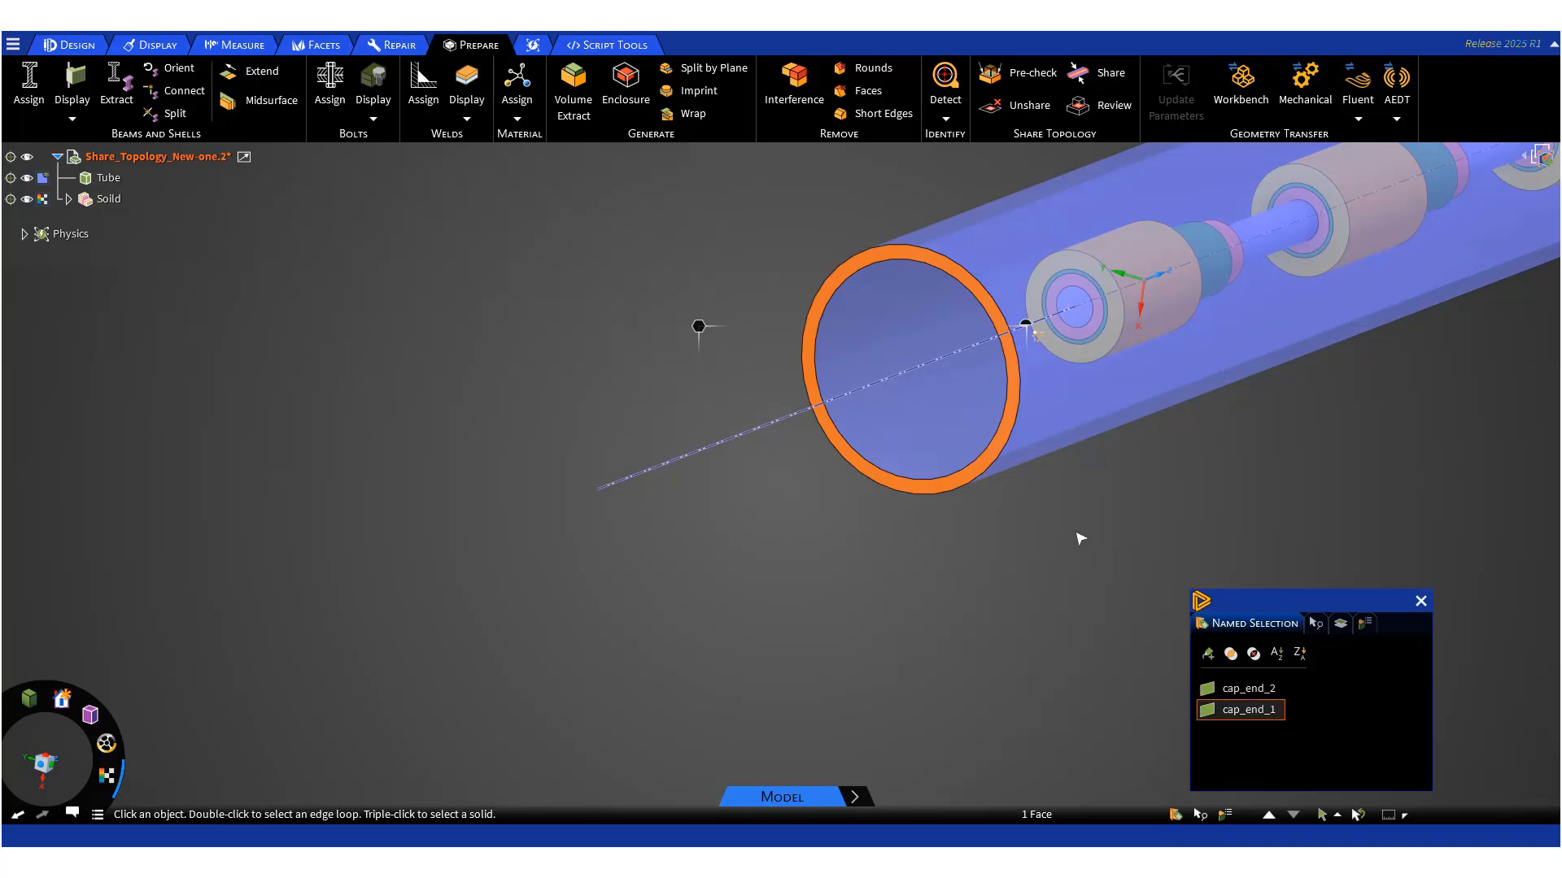
# - Close the named selection panel and briefly open the shared topology review of the whole tube
pyautogui.scroll(-5, 1082, 537)
pyautogui.moveTo(1282, 493); pyautogui.dragTo(1011, 609, button='middle')
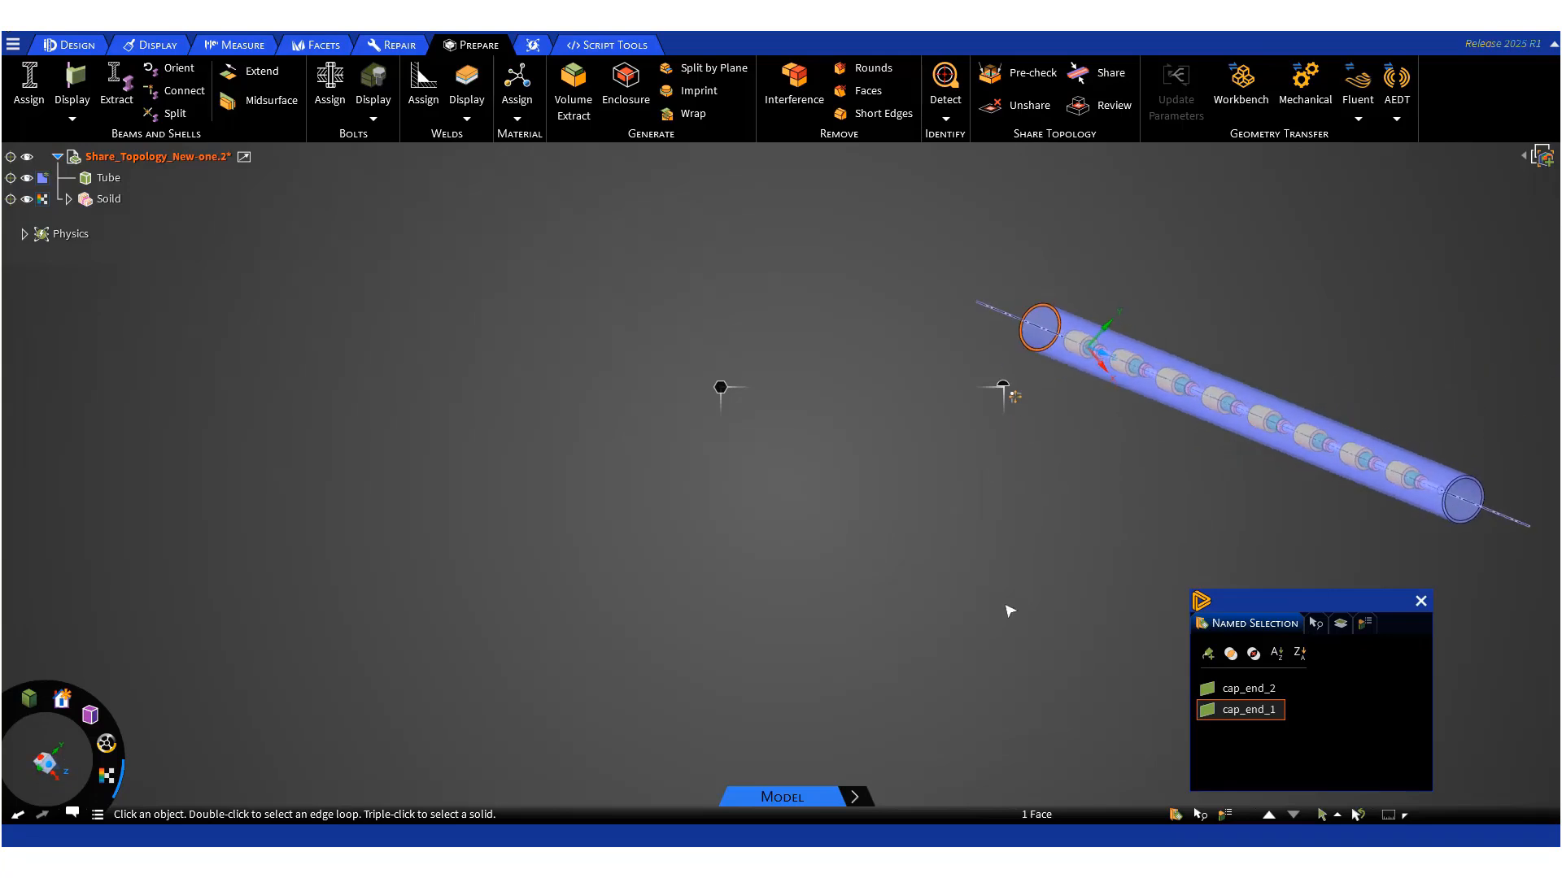
pyautogui.keyDown('ctrl'); pyautogui.moveTo(1087, 536); pyautogui.dragTo(681, 525, button='middle'); pyautogui.keyUp('ctrl')
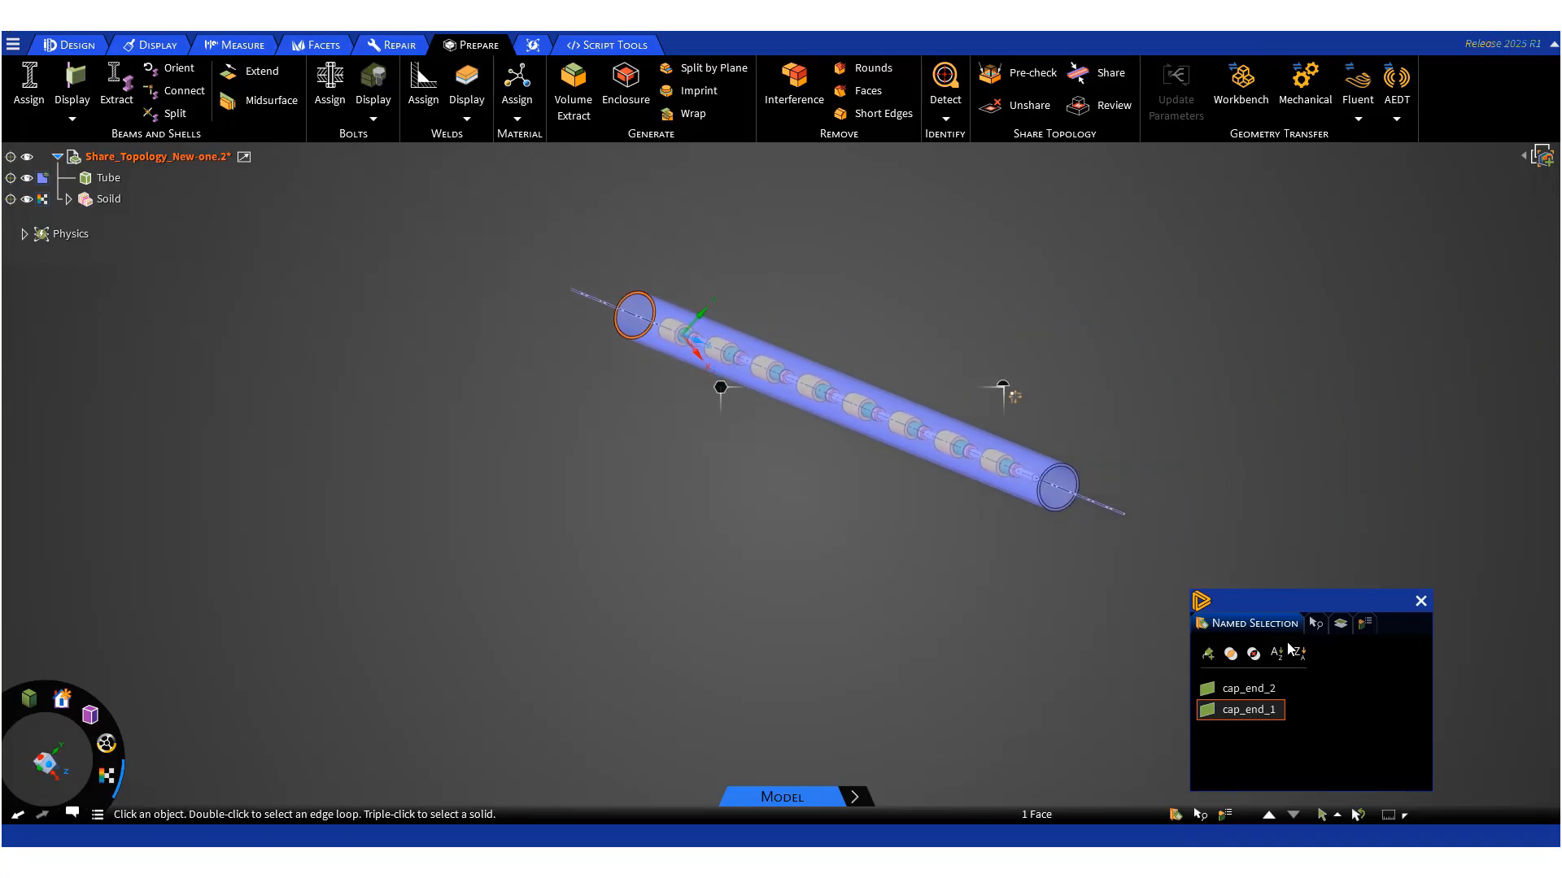
pyautogui.click(1421, 601)
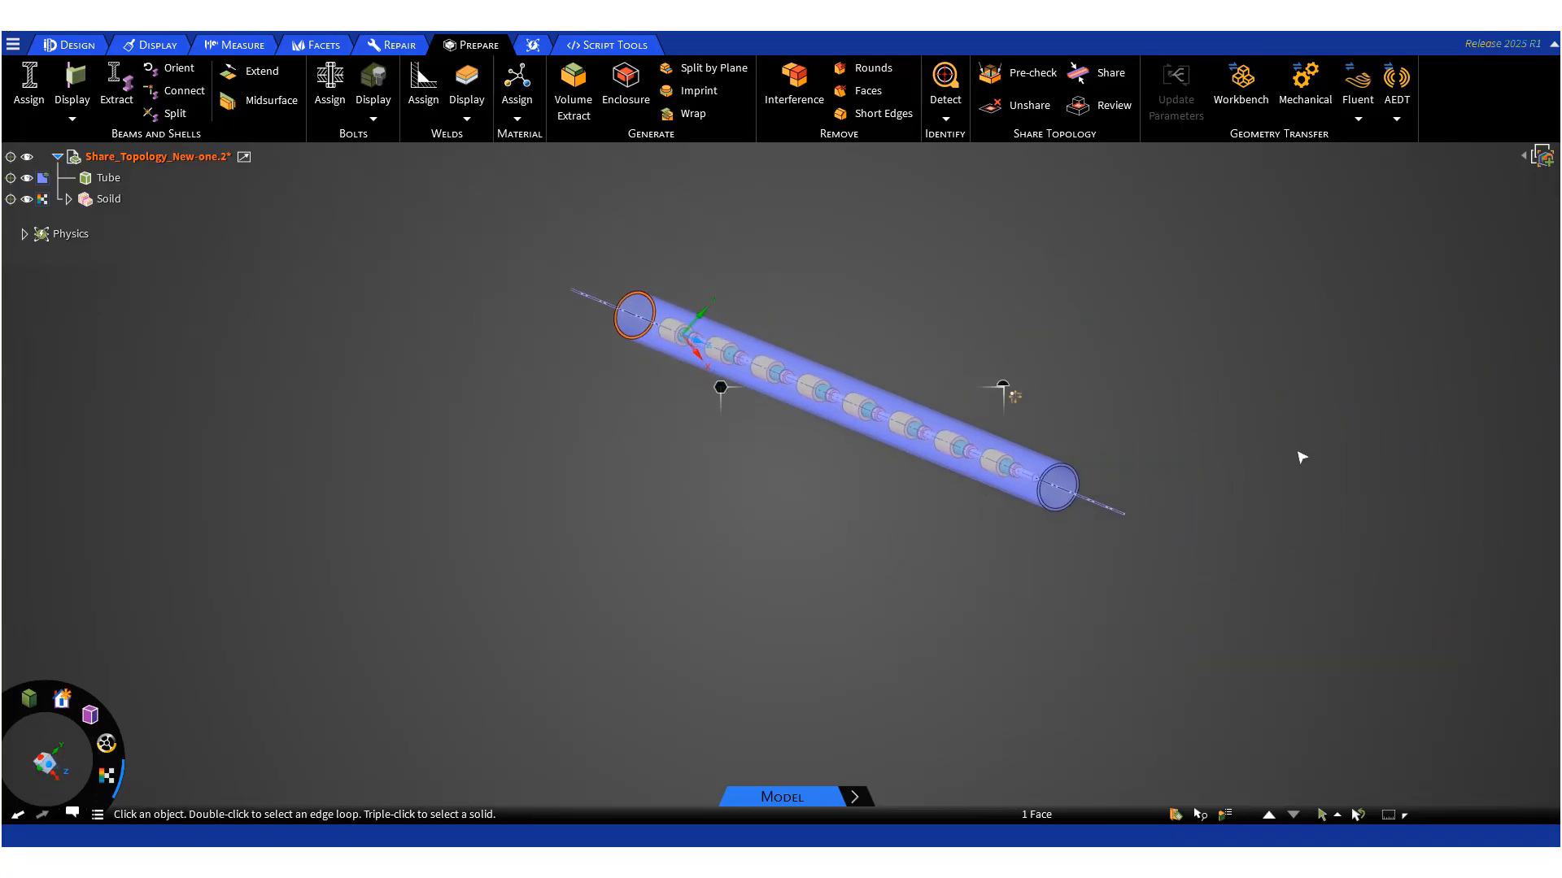
pyautogui.click(1100, 105)
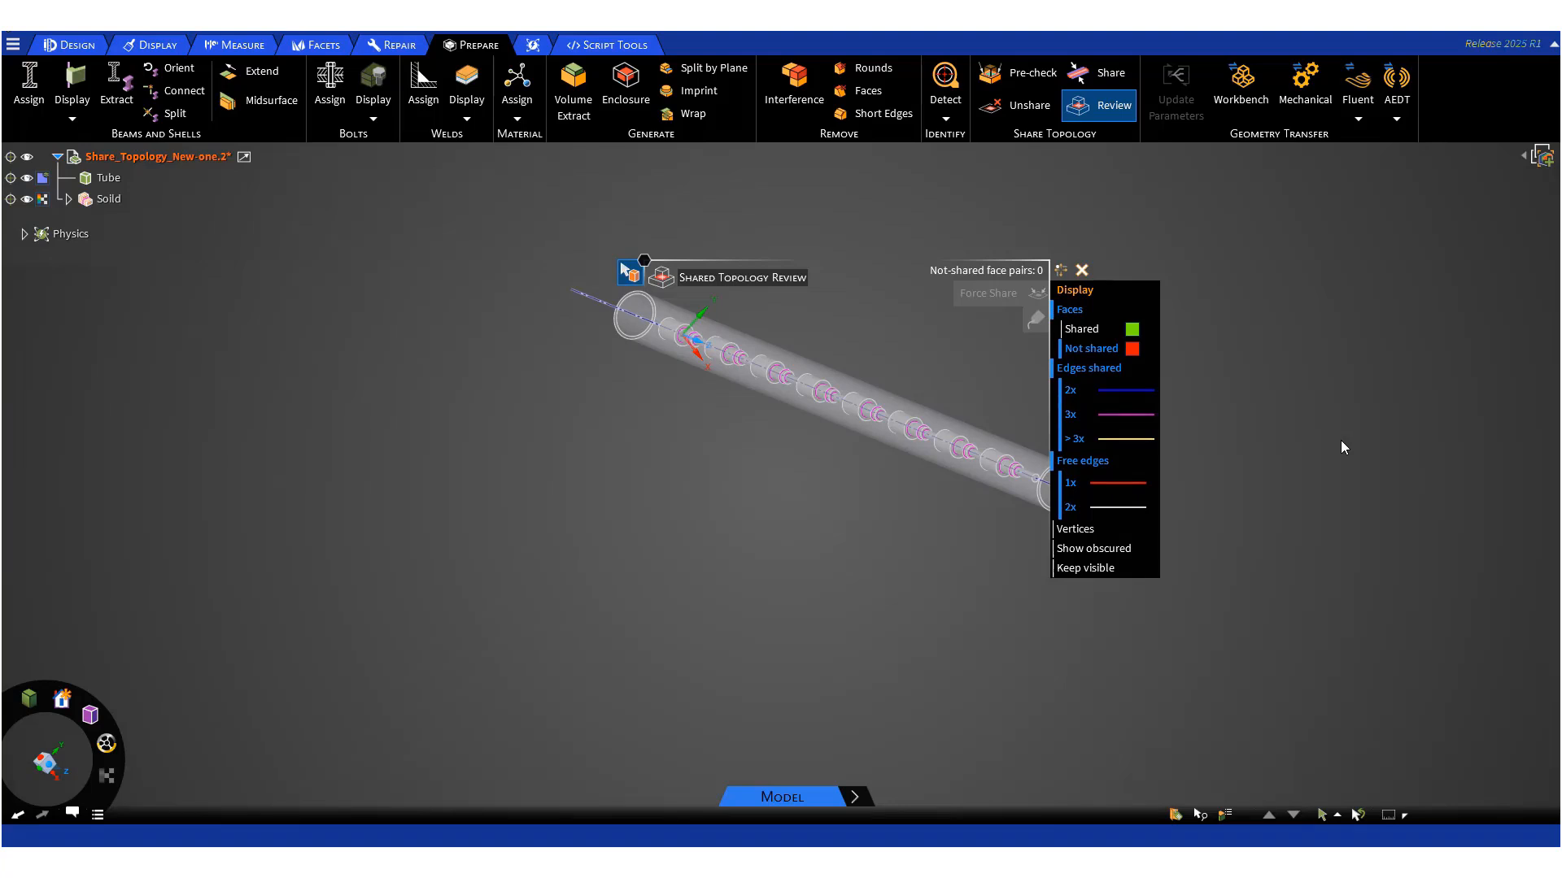
pyautogui.press('Escape')
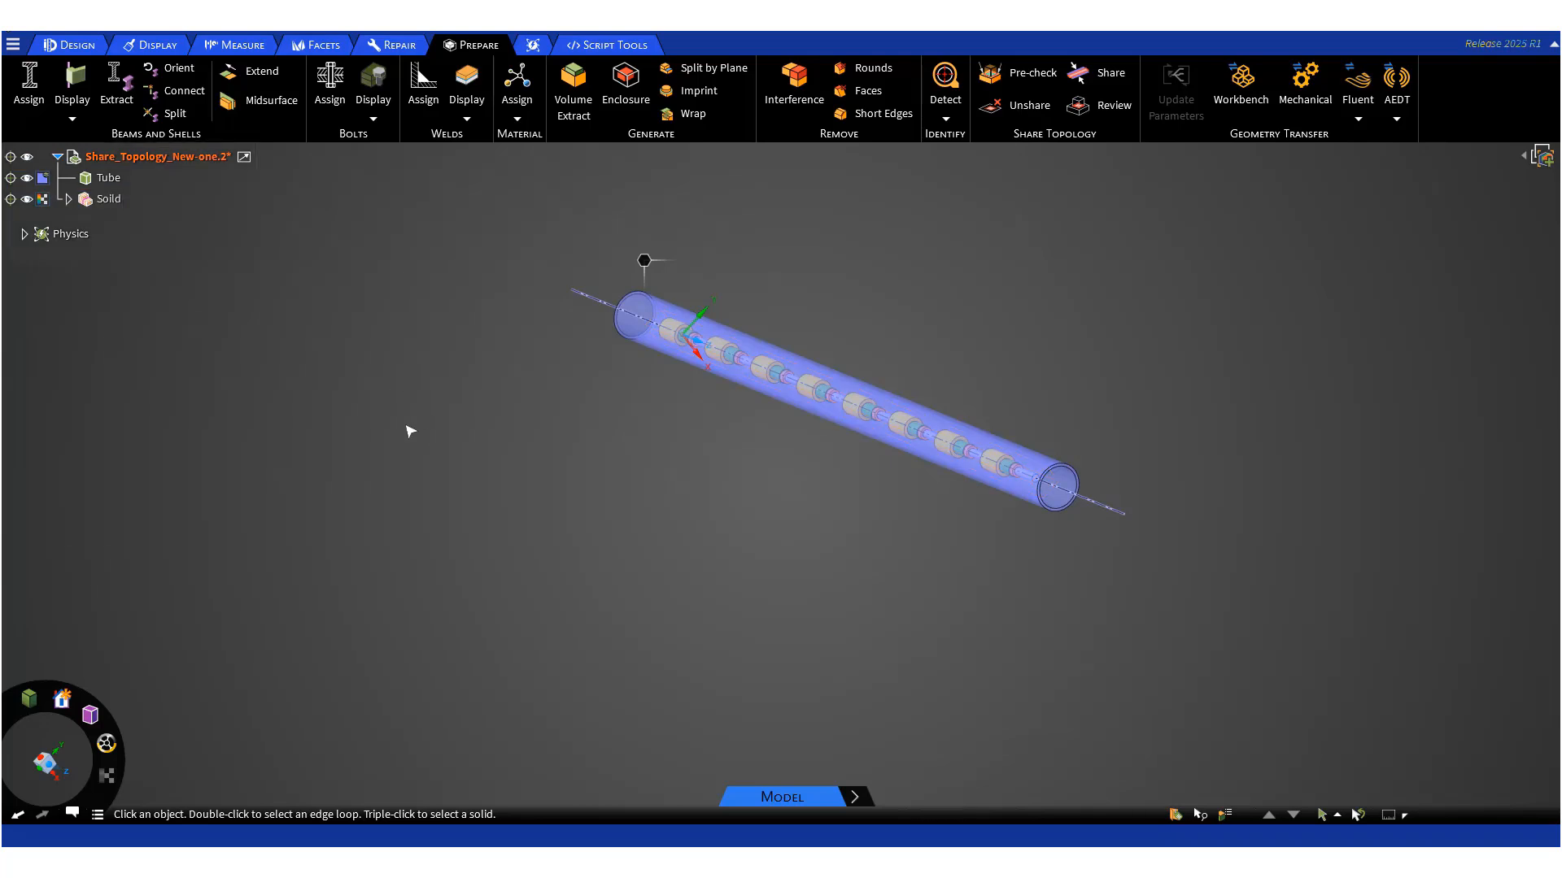
# - Export the model to Fluent as a PMDB file named Share-Topology-new
pyautogui.click(1358, 122)
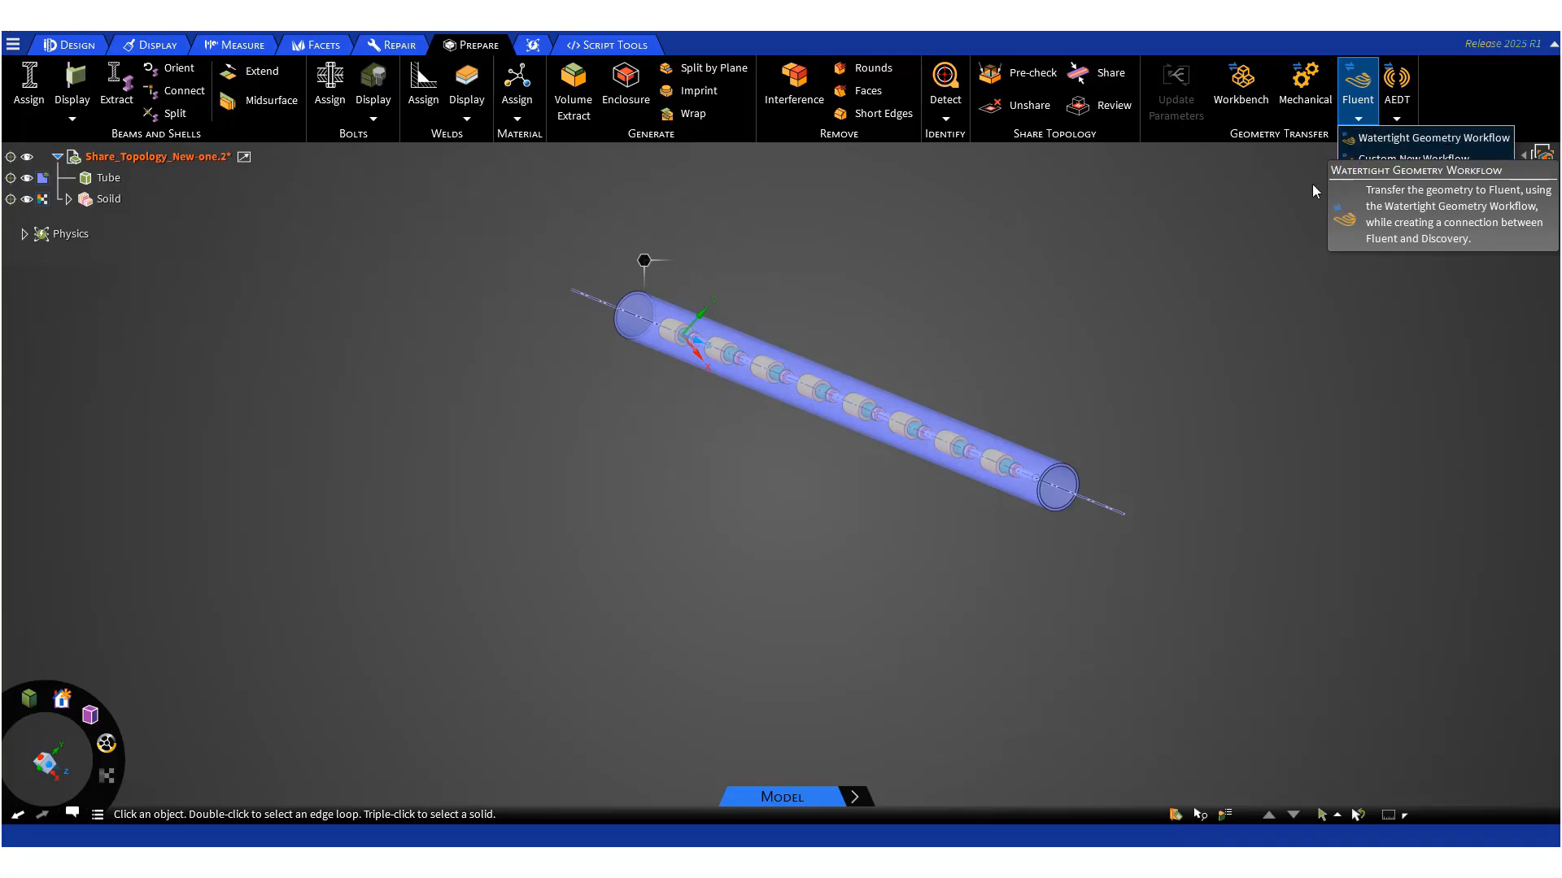
pyautogui.click(1251, 196)
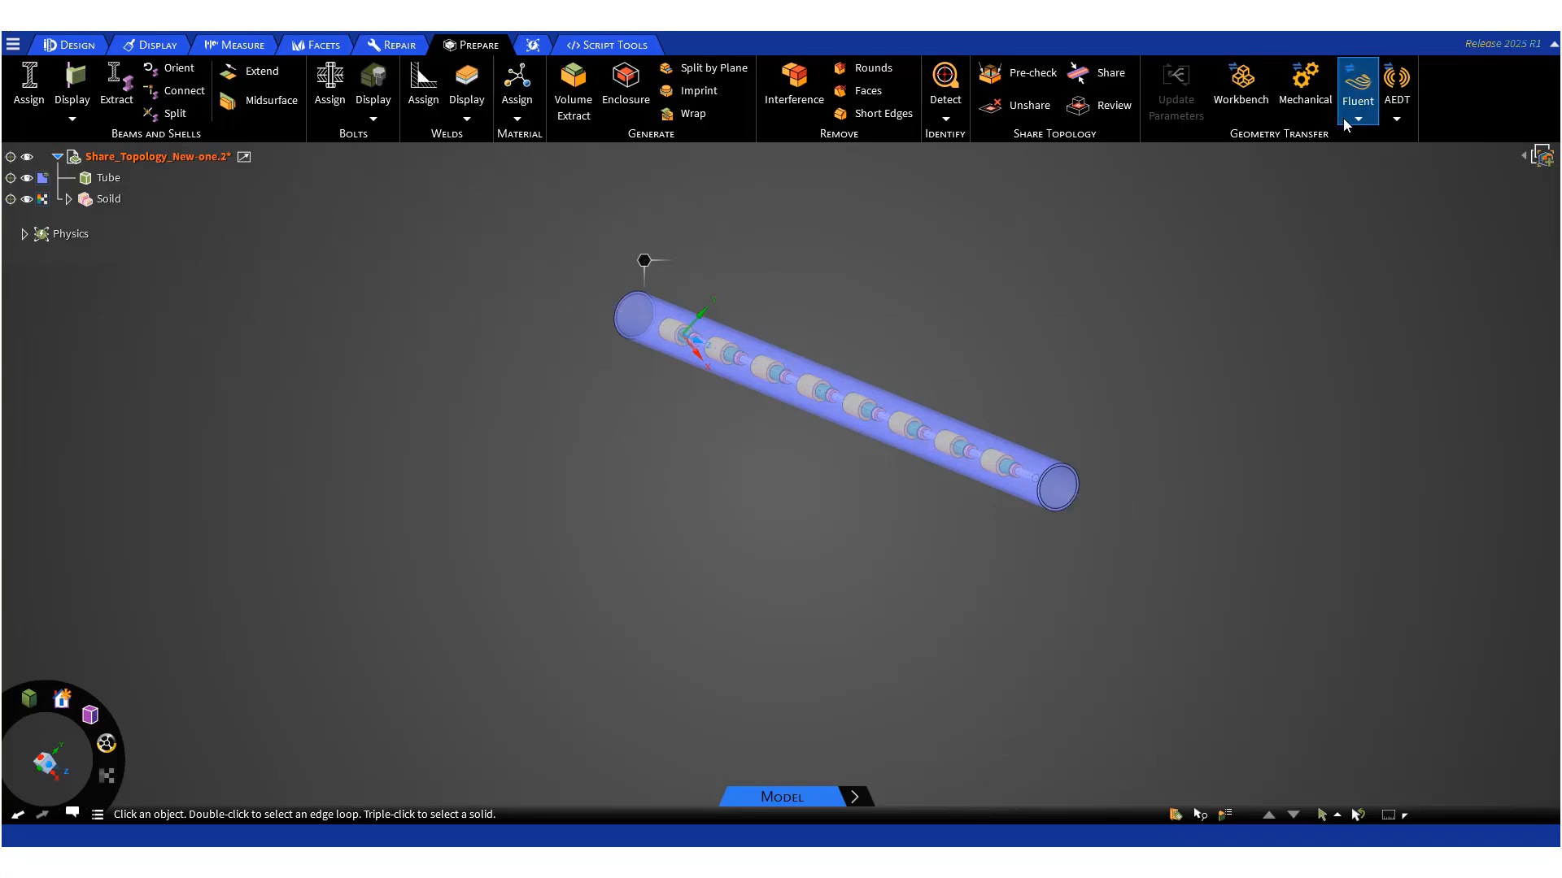
pyautogui.click(1347, 121)
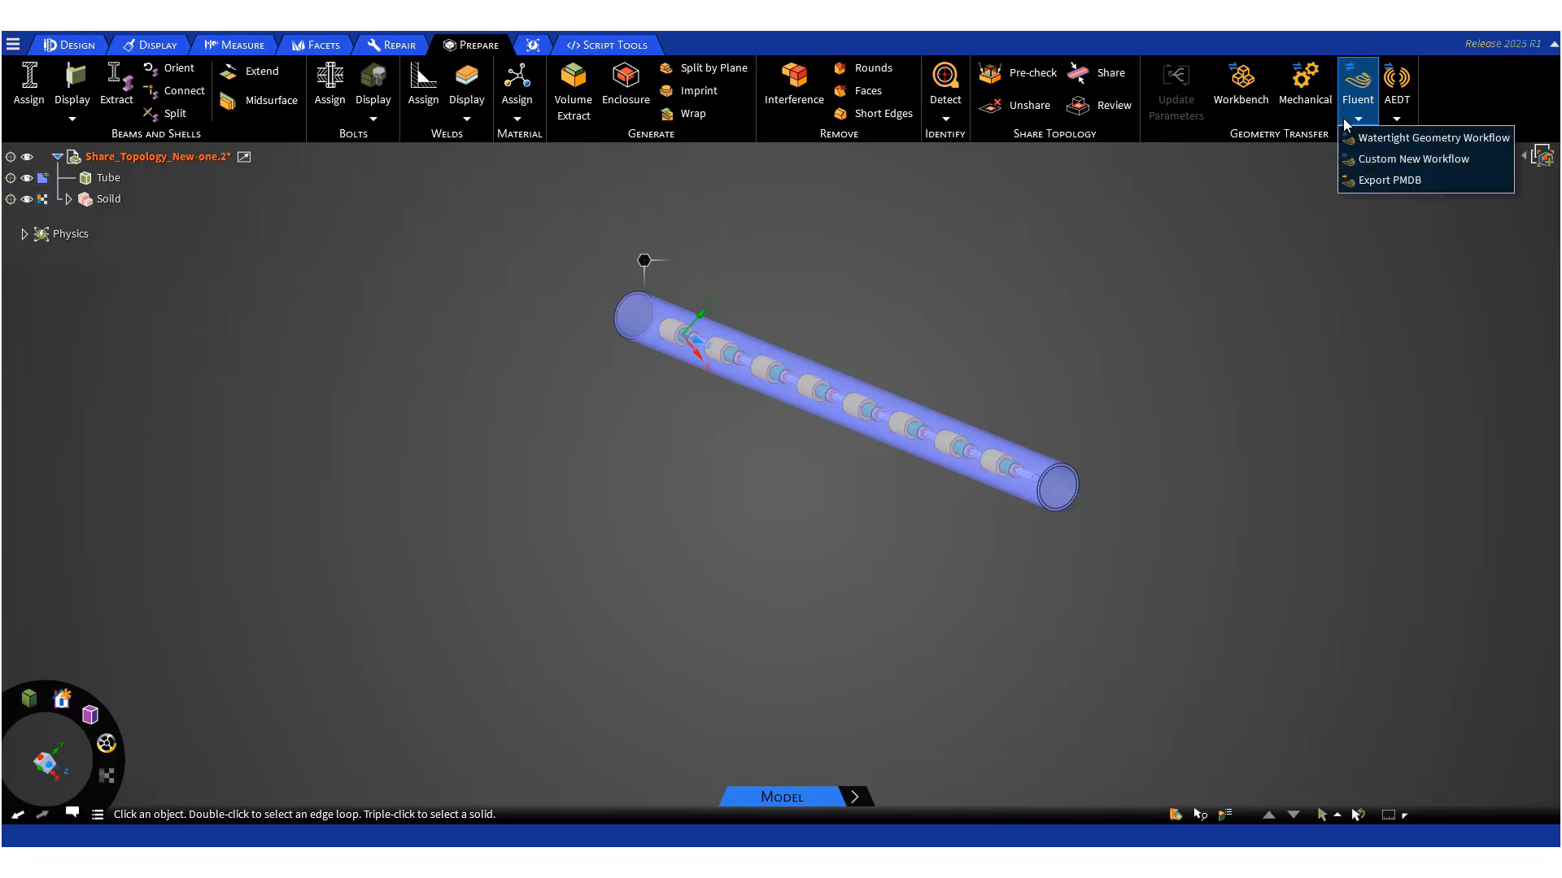
pyautogui.click(1381, 180)
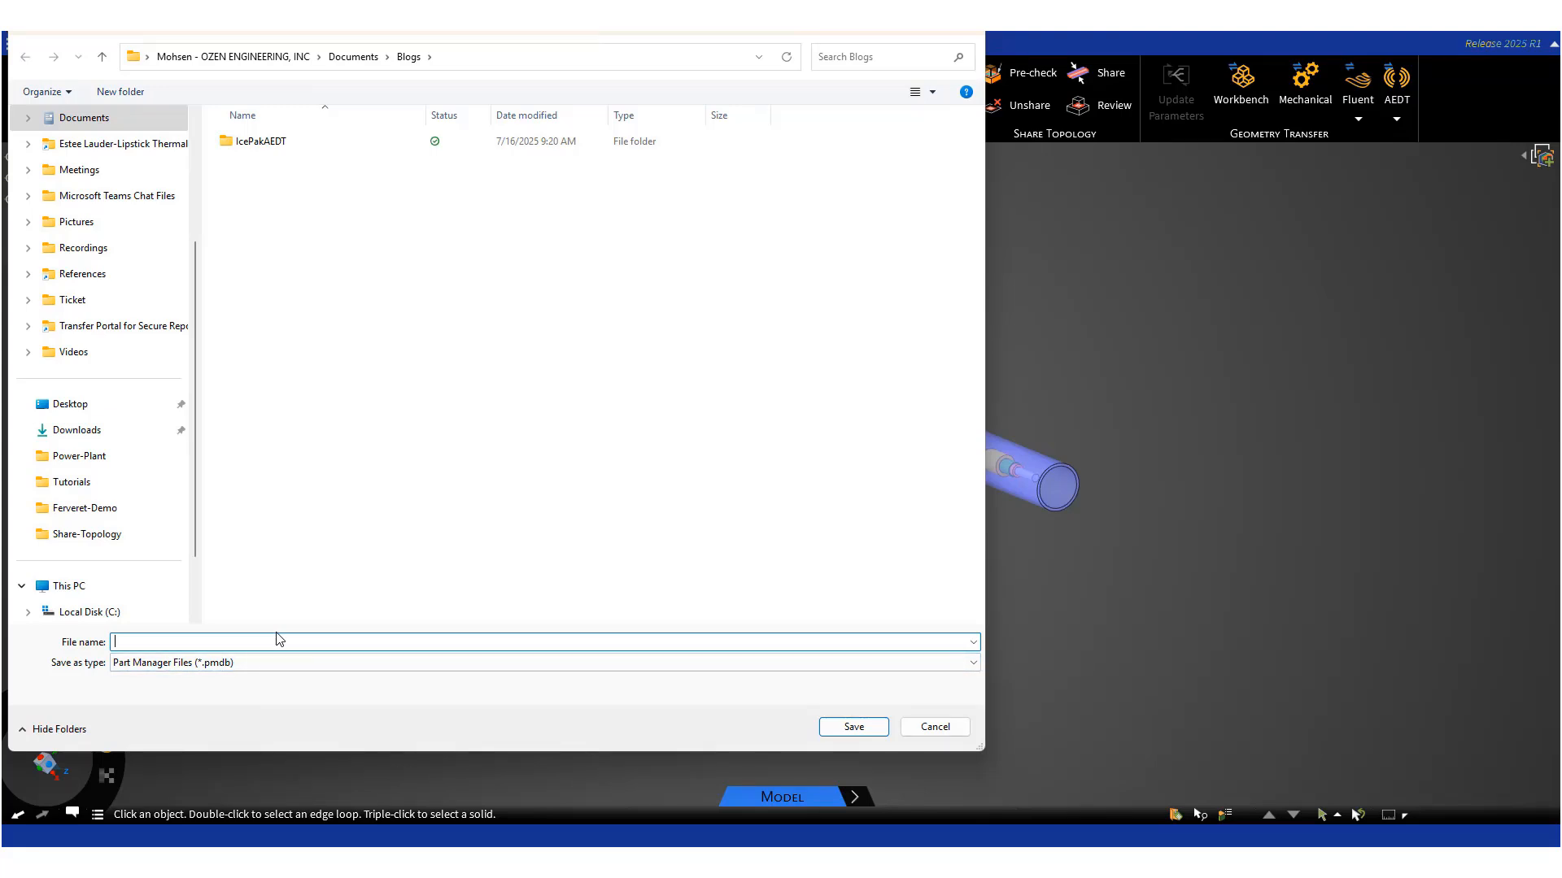
pyautogui.write('share-')
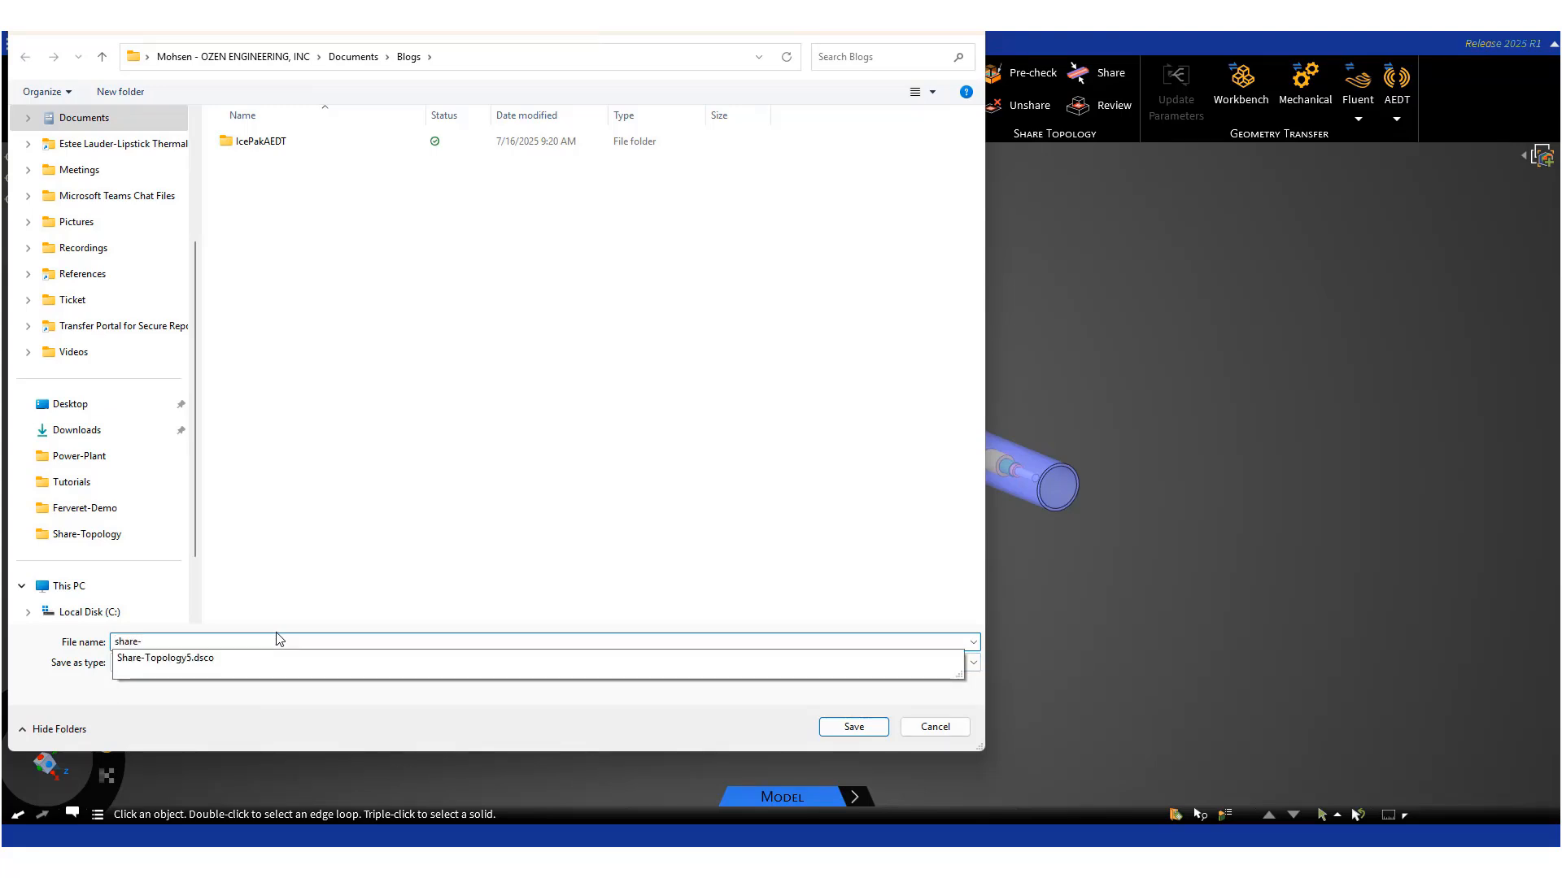
pyautogui.write('topology')
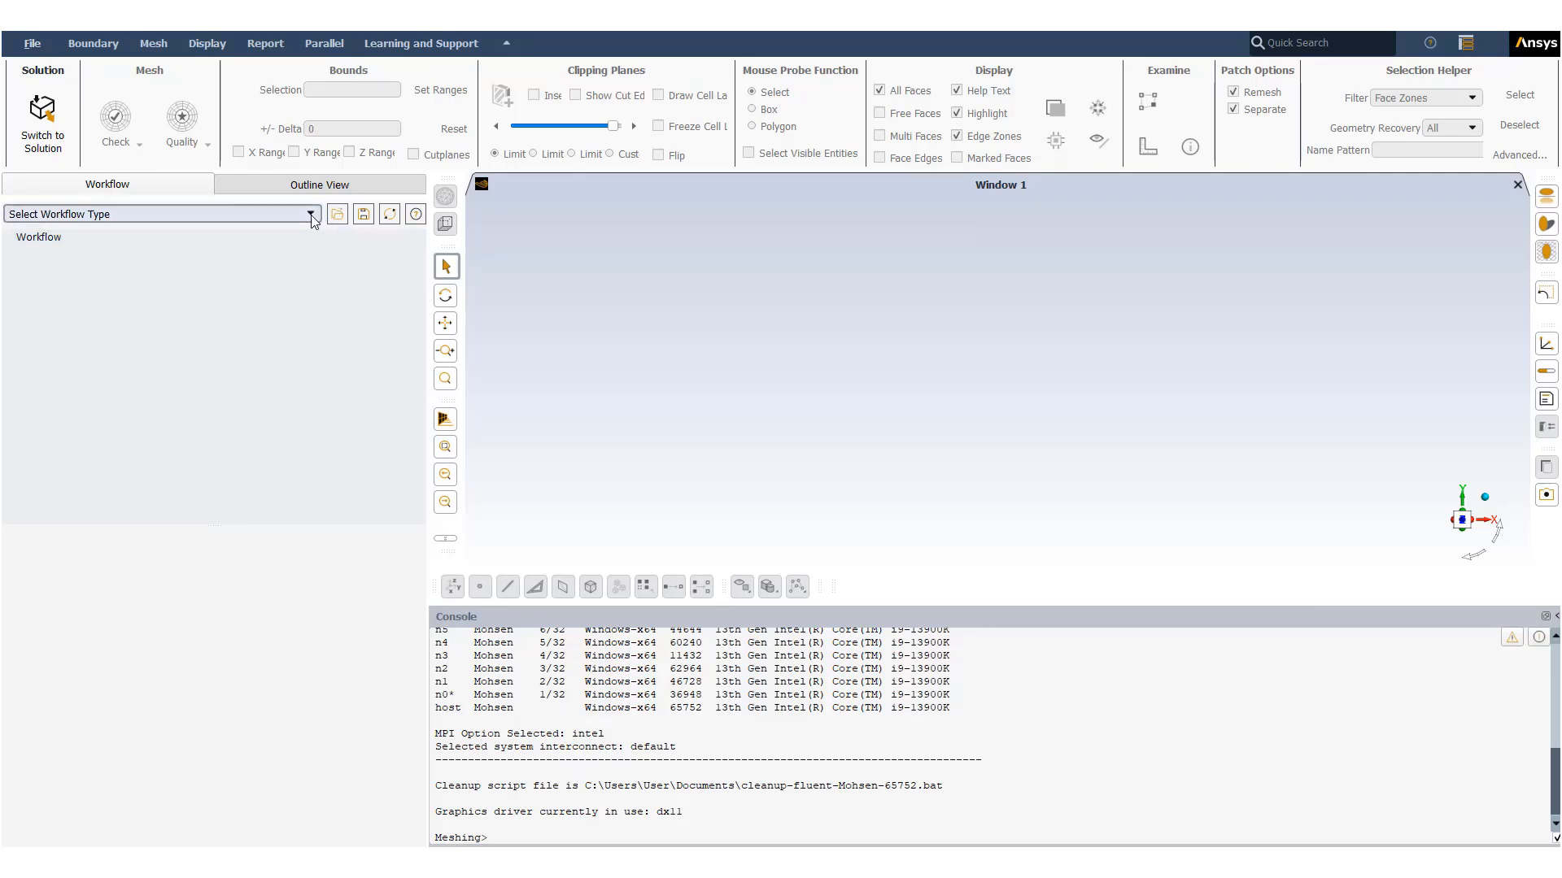
# - In Fluent Meshing, start the Watertight Geometry workflow and import the Share-Topology-new.pmdb file
pyautogui.click(280, 214)
pyautogui.click(282, 244)
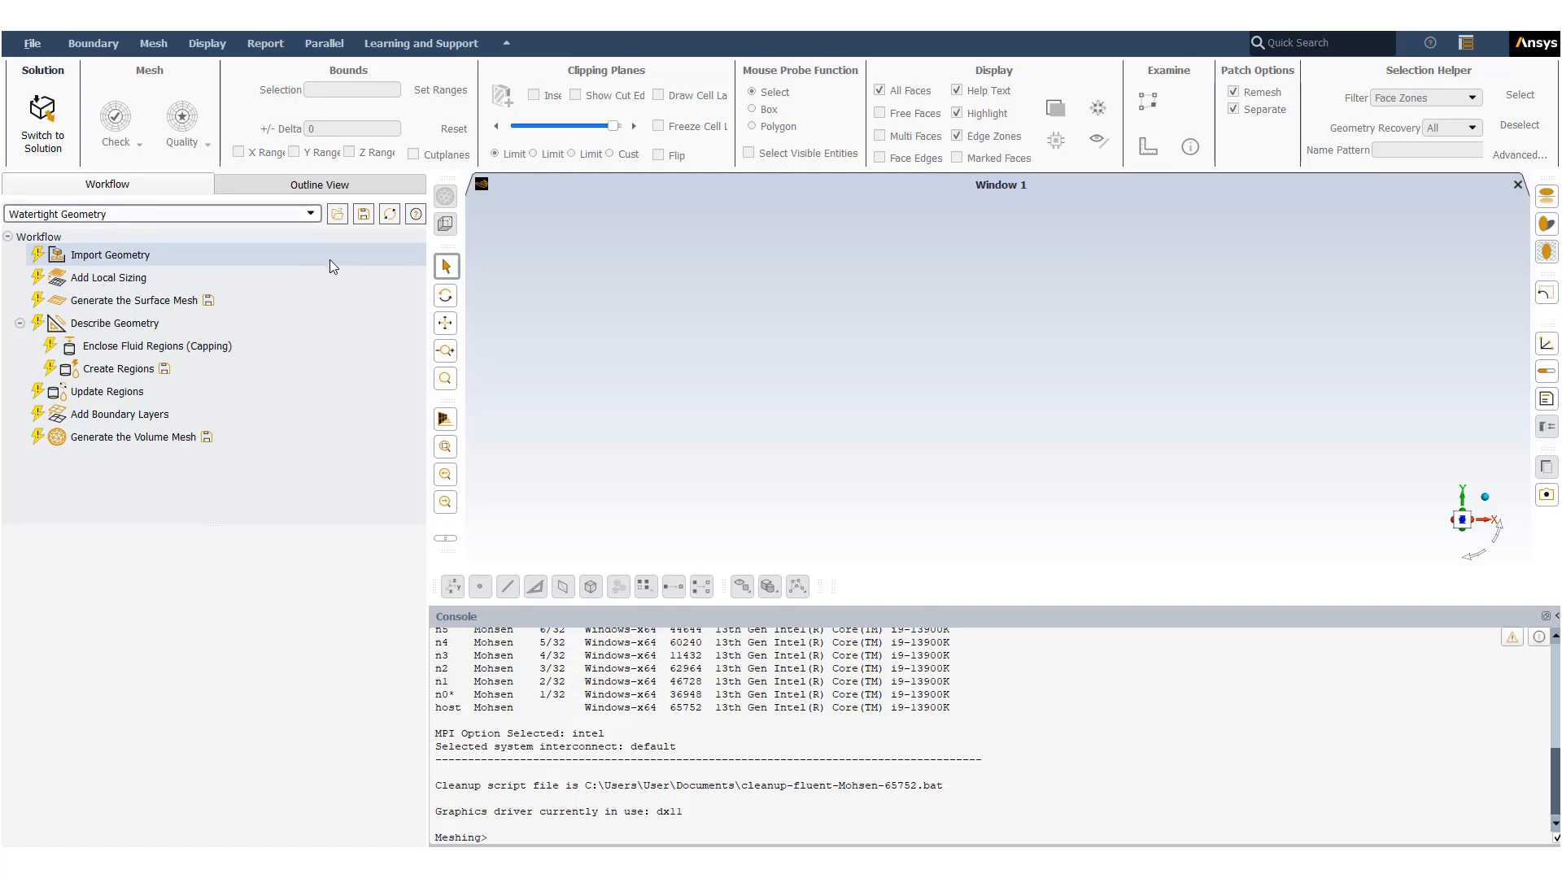
pyautogui.click(110, 255)
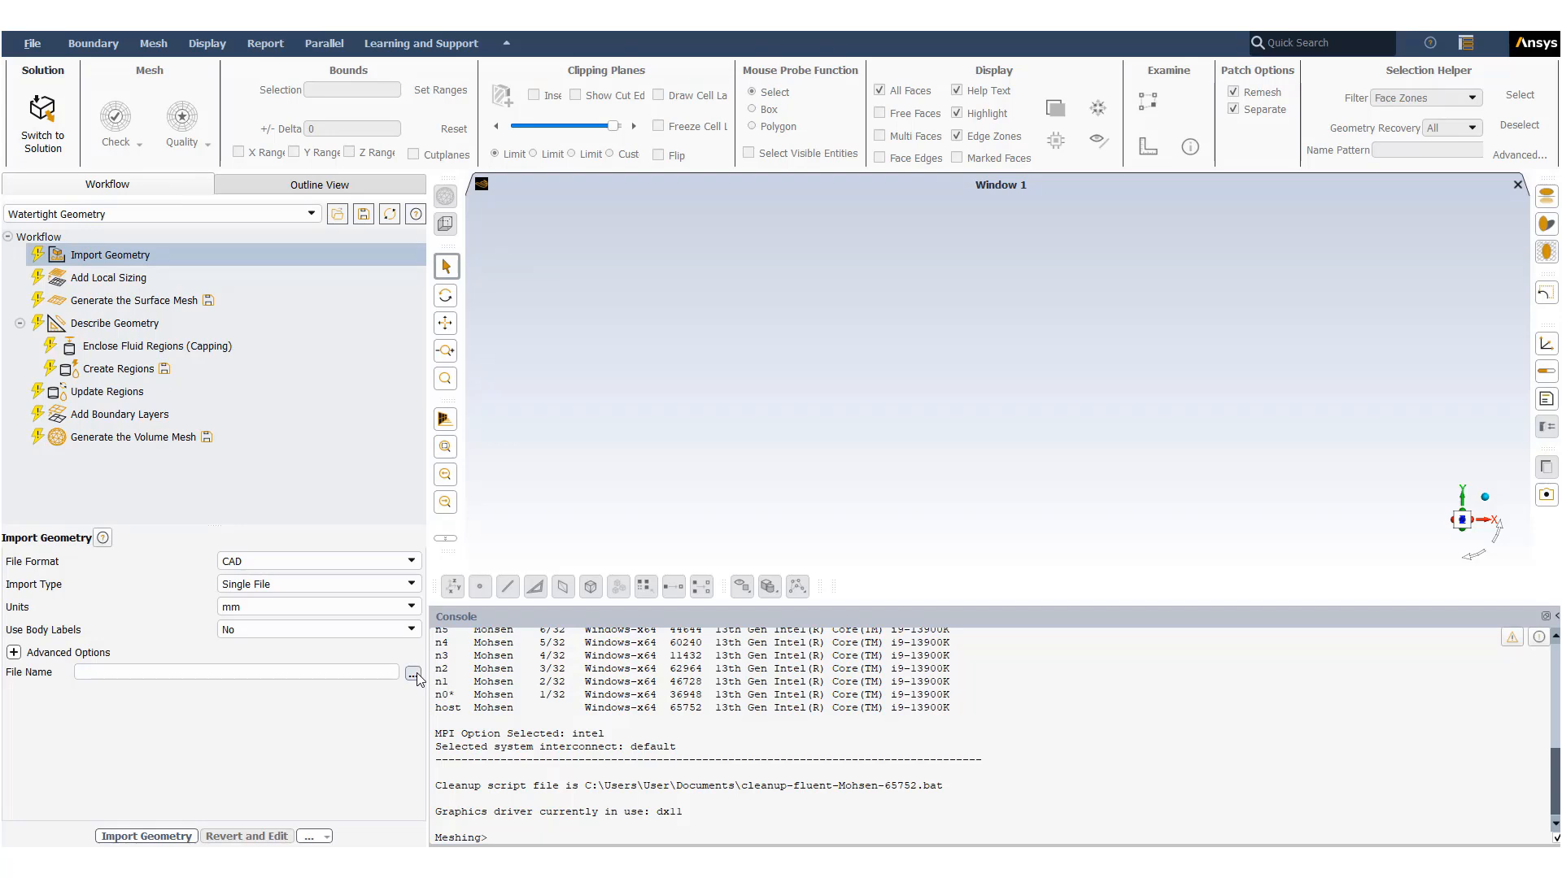
pyautogui.click(414, 674)
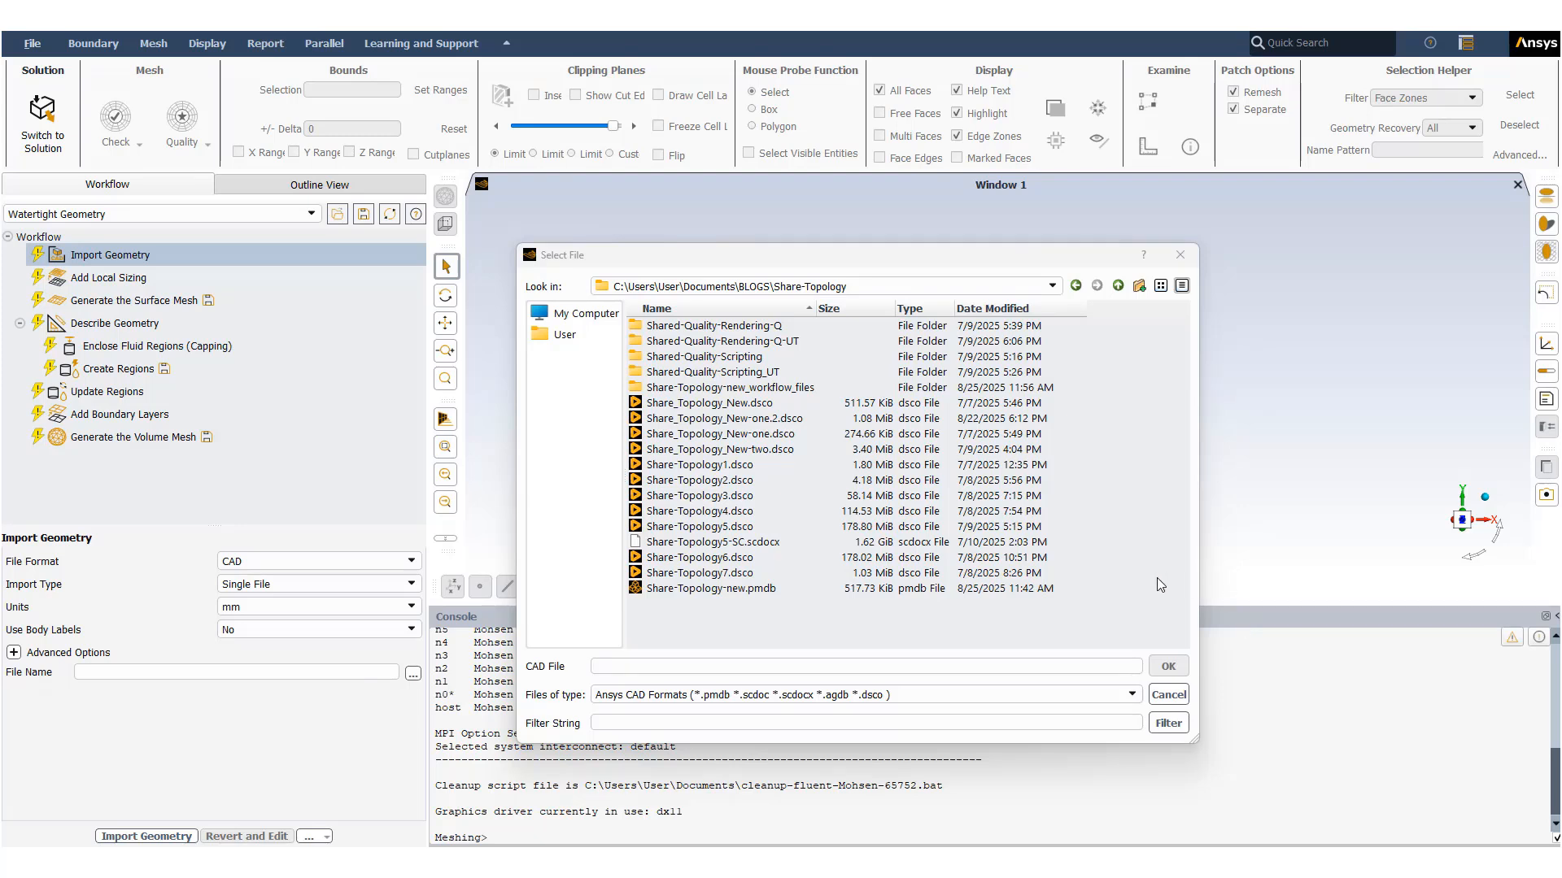
pyautogui.click(768, 593)
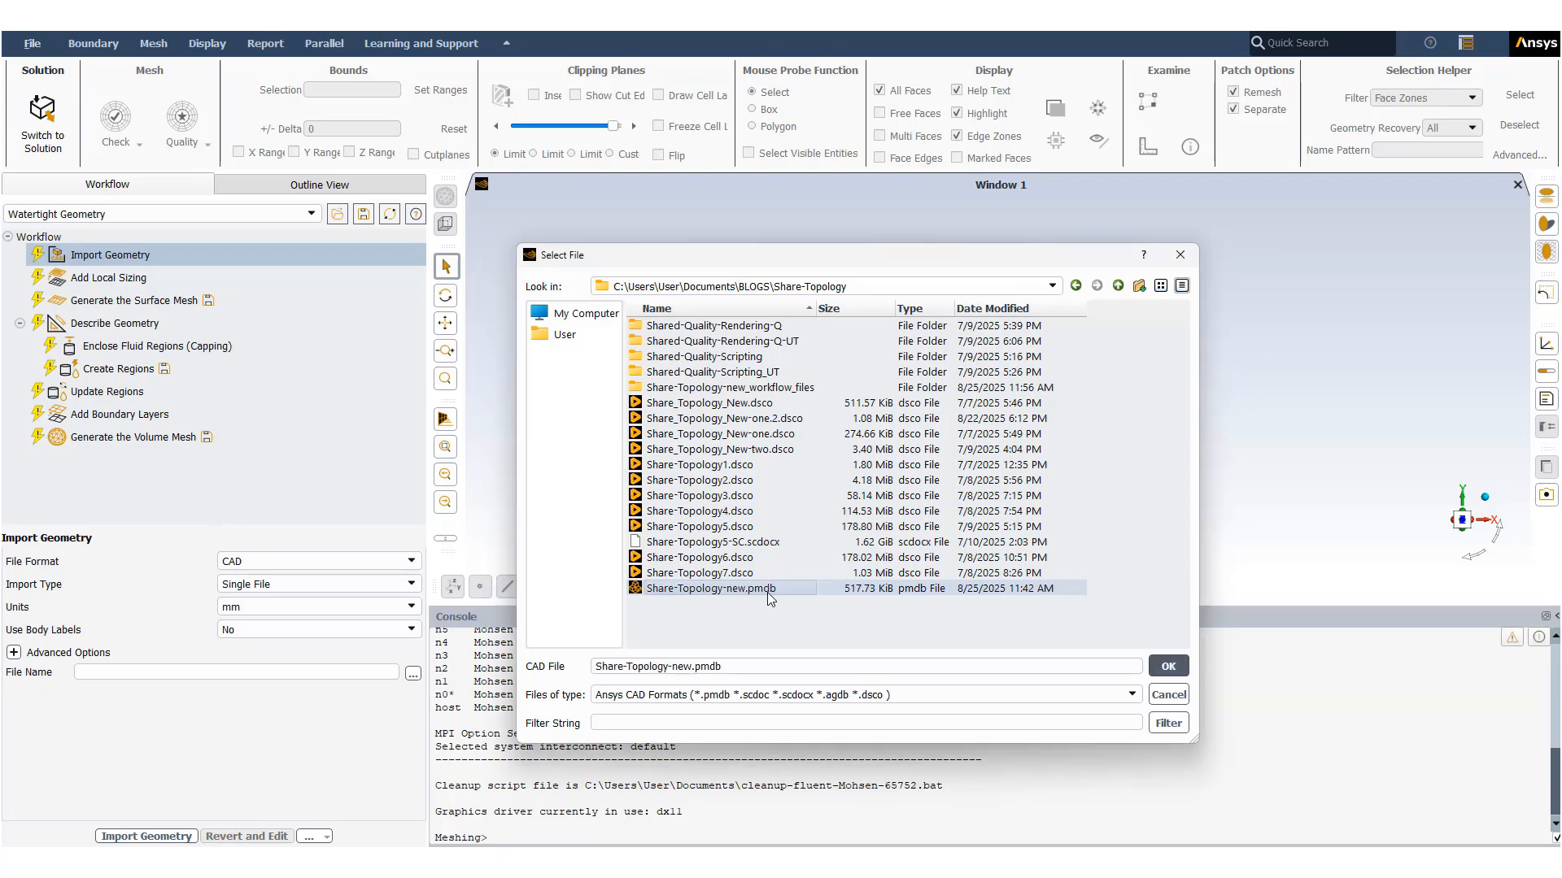
pyautogui.click(1168, 667)
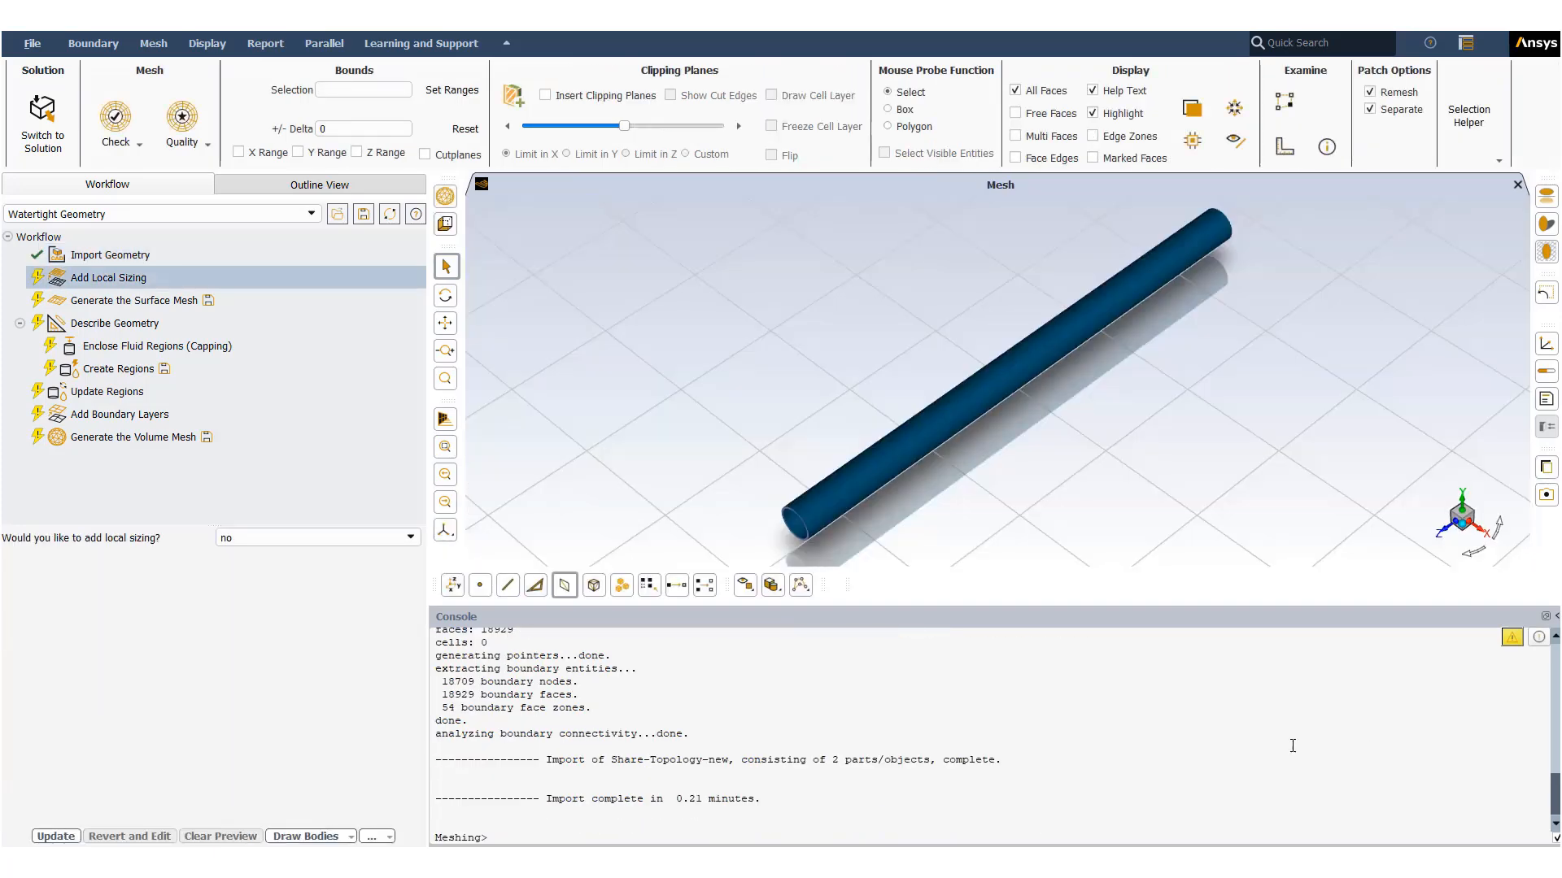
# - Inspect the imported tube's interior components using a clipping plane
pyautogui.moveTo(851, 514); pyautogui.dragTo(897, 462)
pyautogui.click(545, 96)
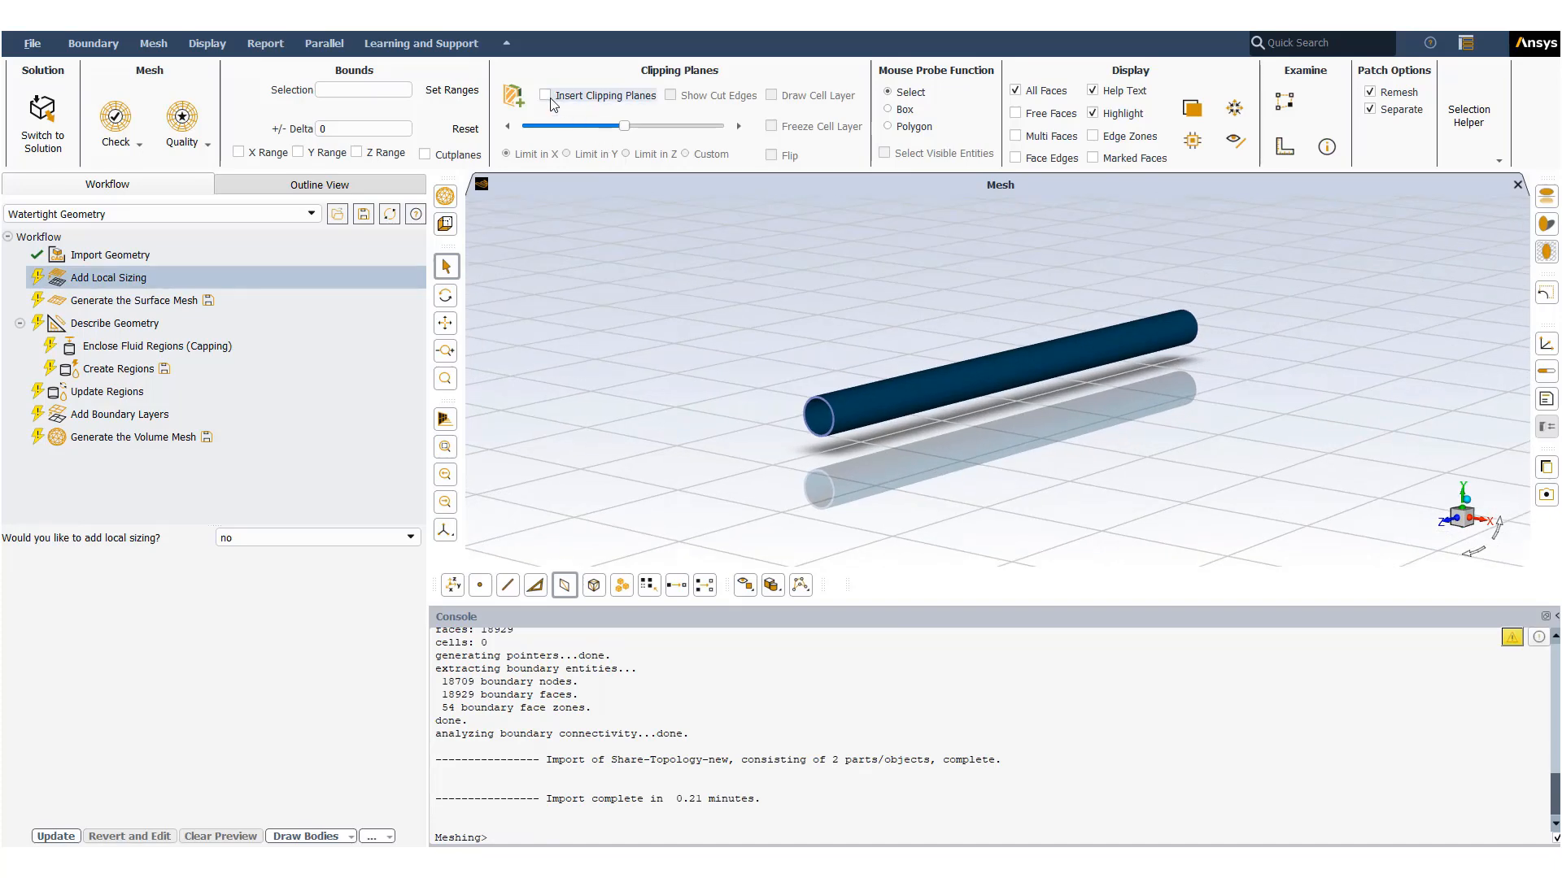
pyautogui.scroll(6, 924, 409)
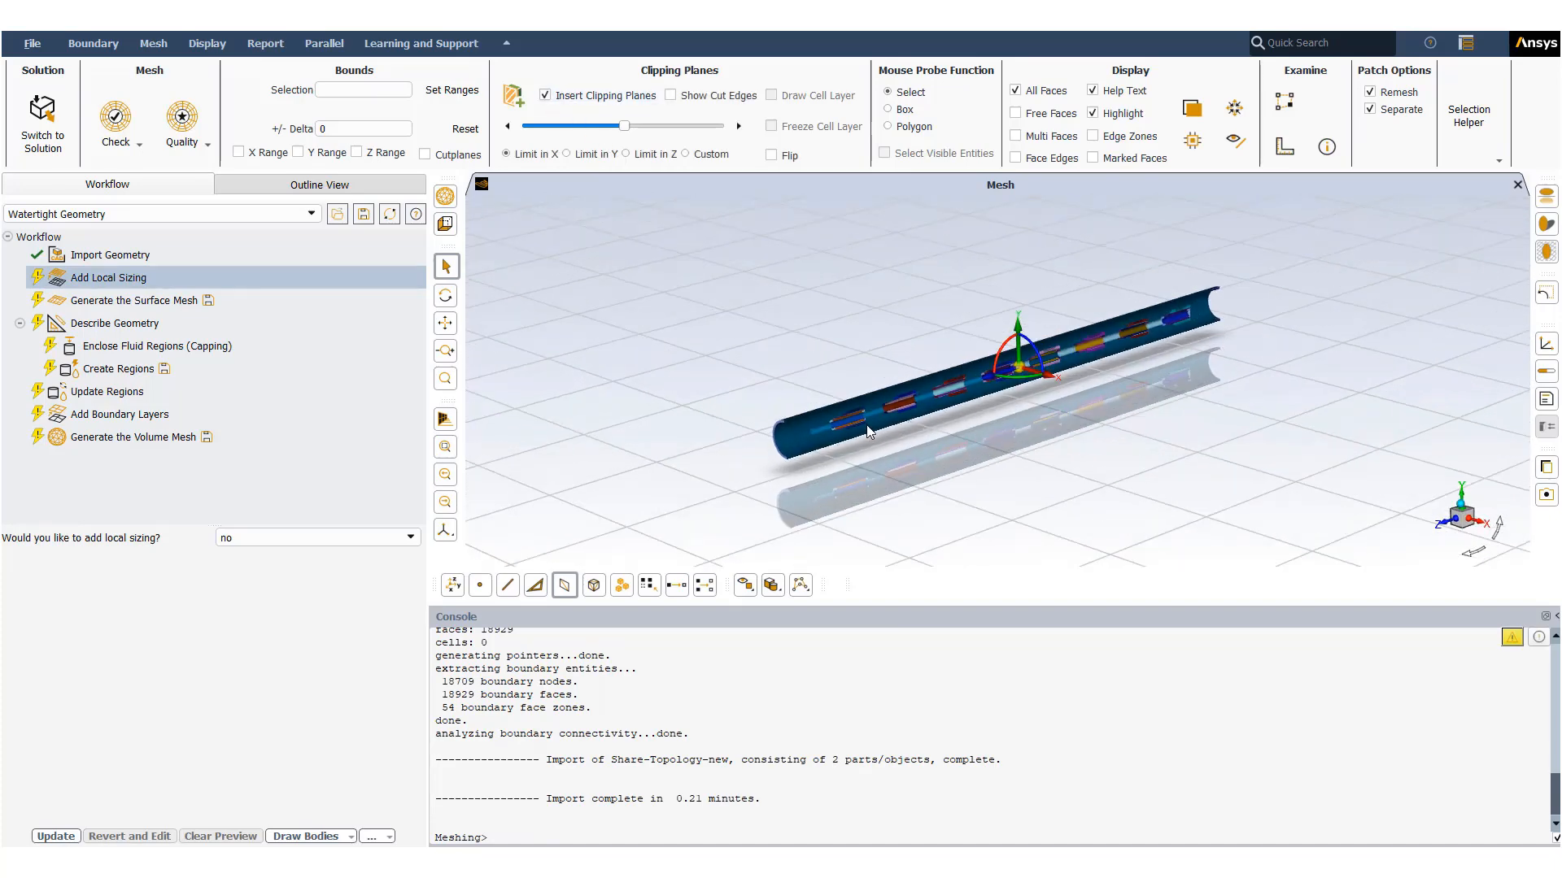
pyautogui.scroll(-8, 896, 430)
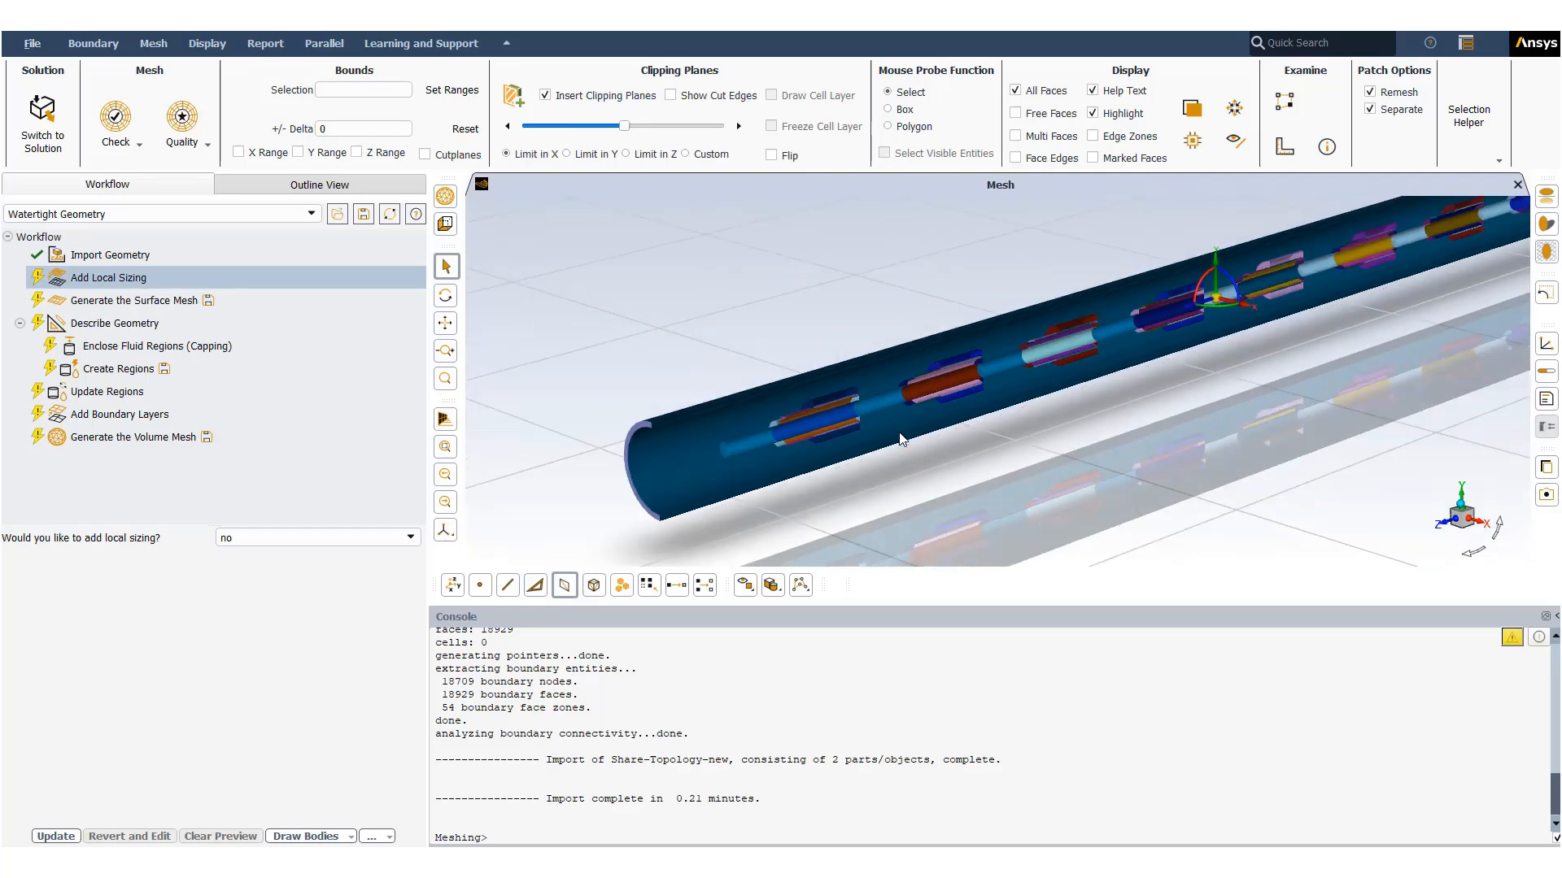
pyautogui.click(545, 95)
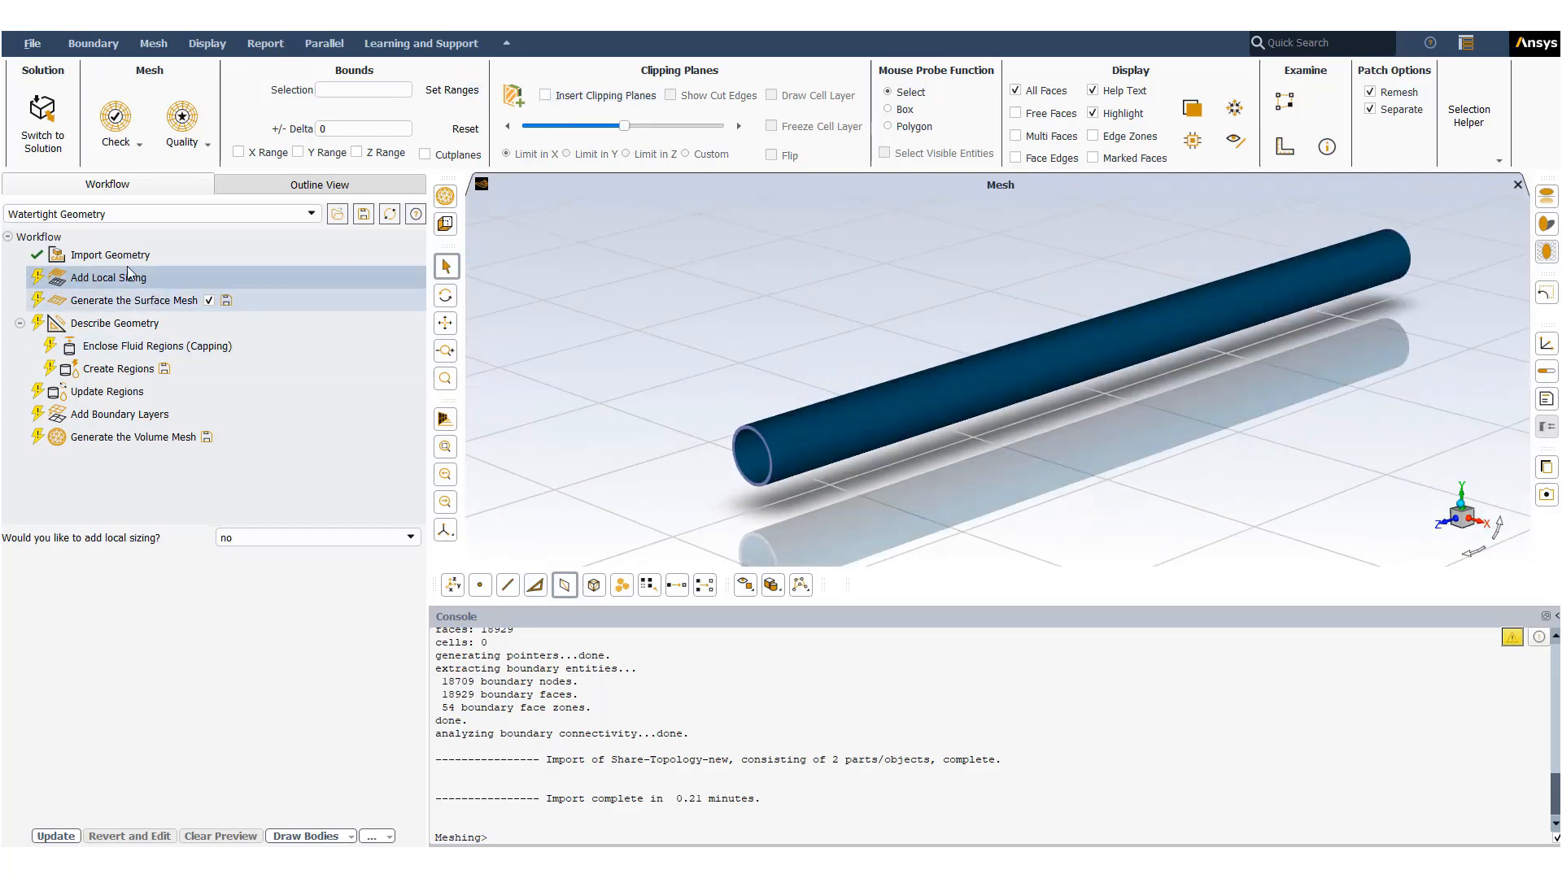
# - Skip local sizing and generate the surface mesh with the default size settings
pyautogui.click(57, 836)
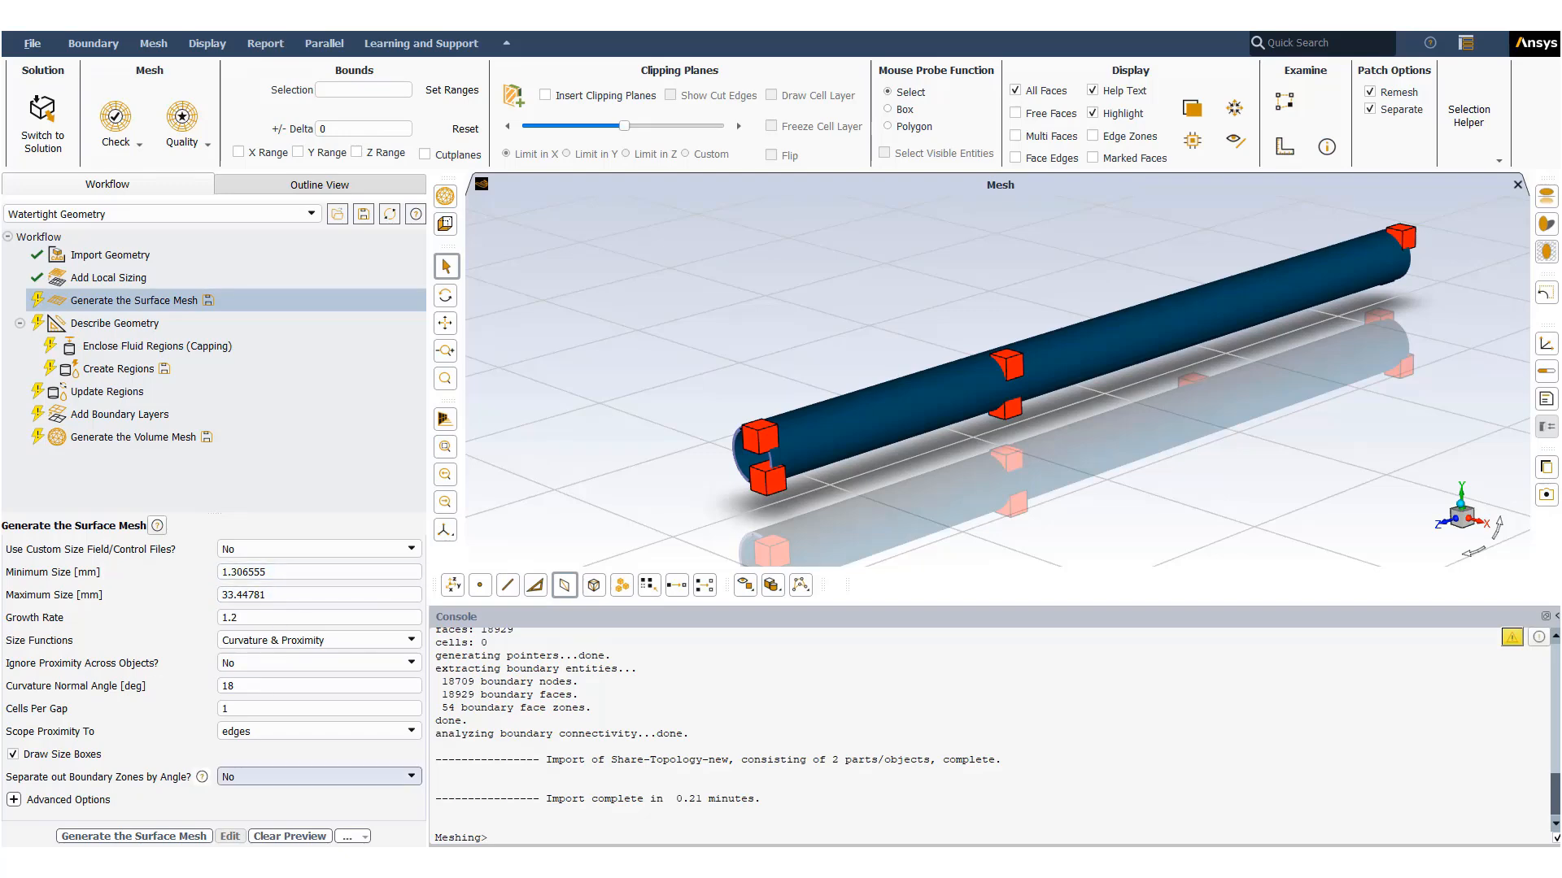
pyautogui.click(170, 835)
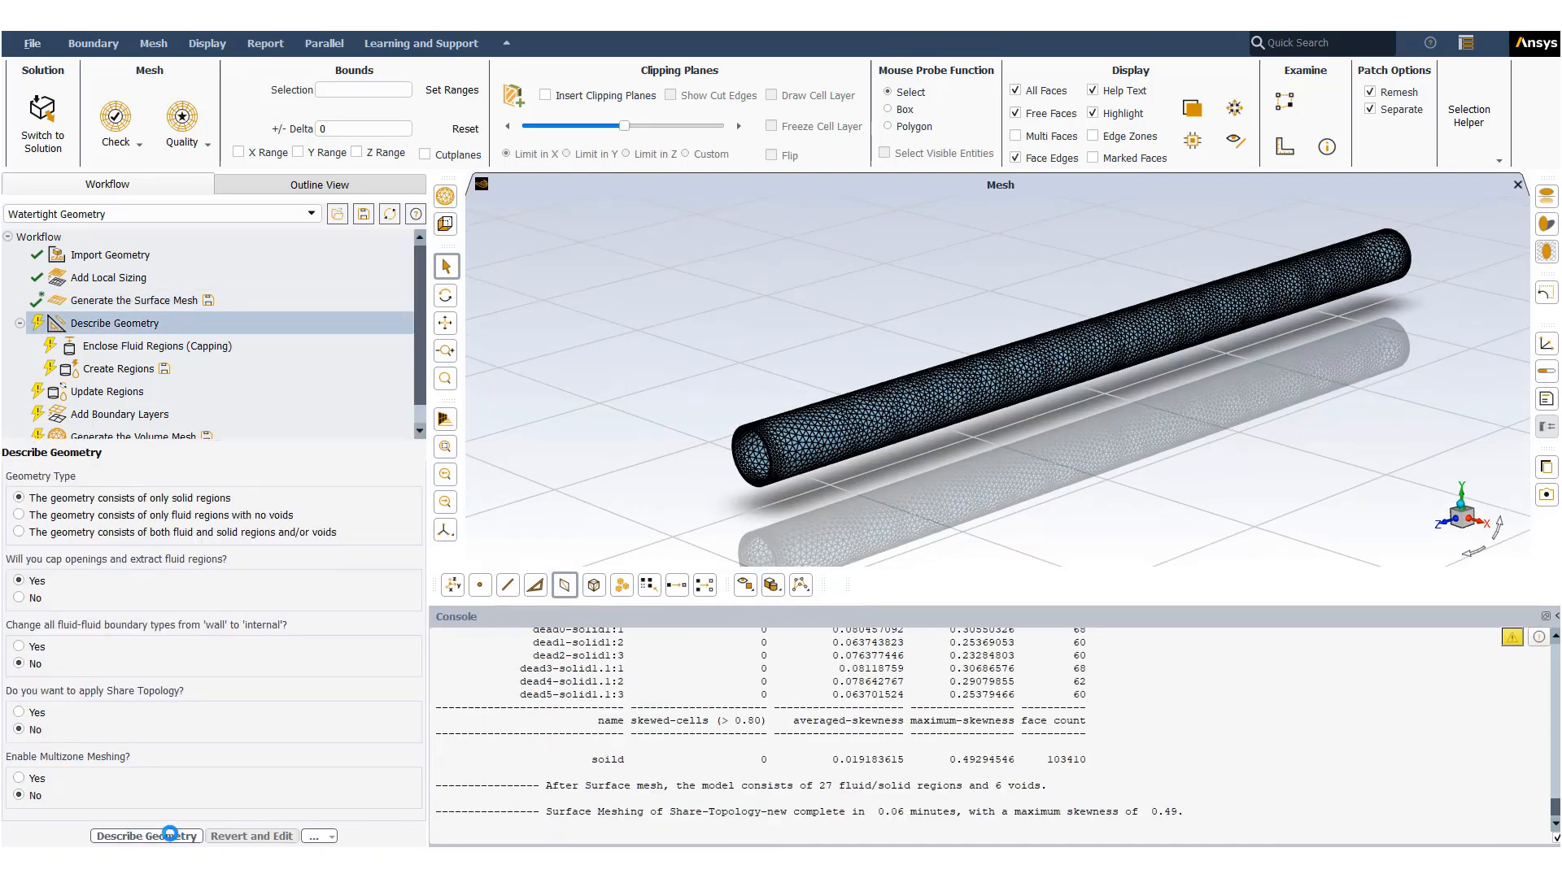
# - Examine the surface mesh inside the tube with a clipping plane, zooming in on the components
pyautogui.click(545, 95)
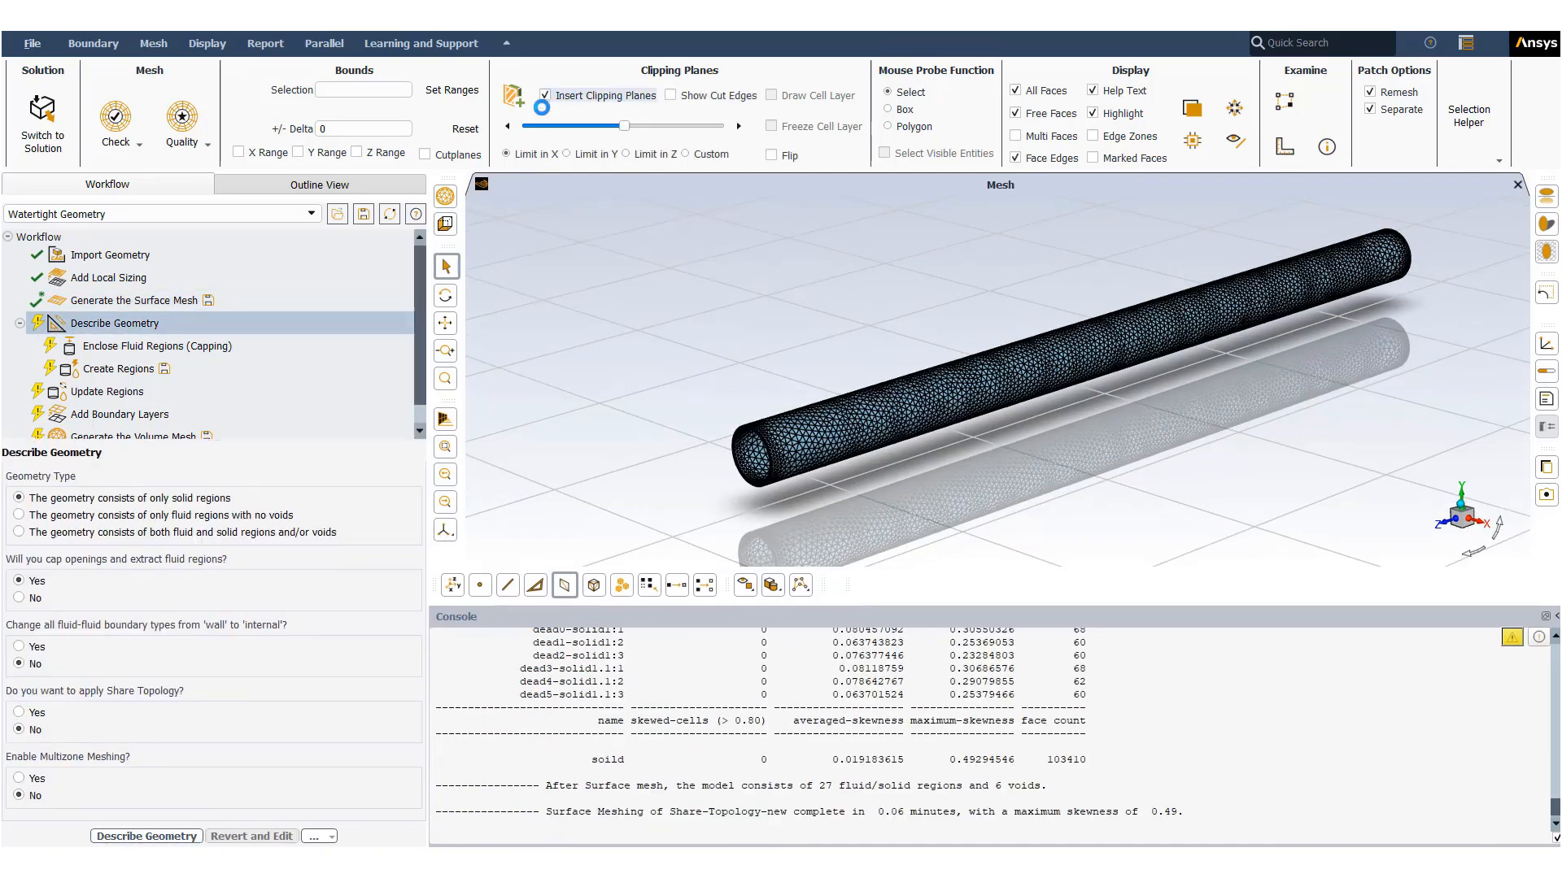
pyautogui.scroll(5, 862, 397)
pyautogui.scroll(8, 838, 438)
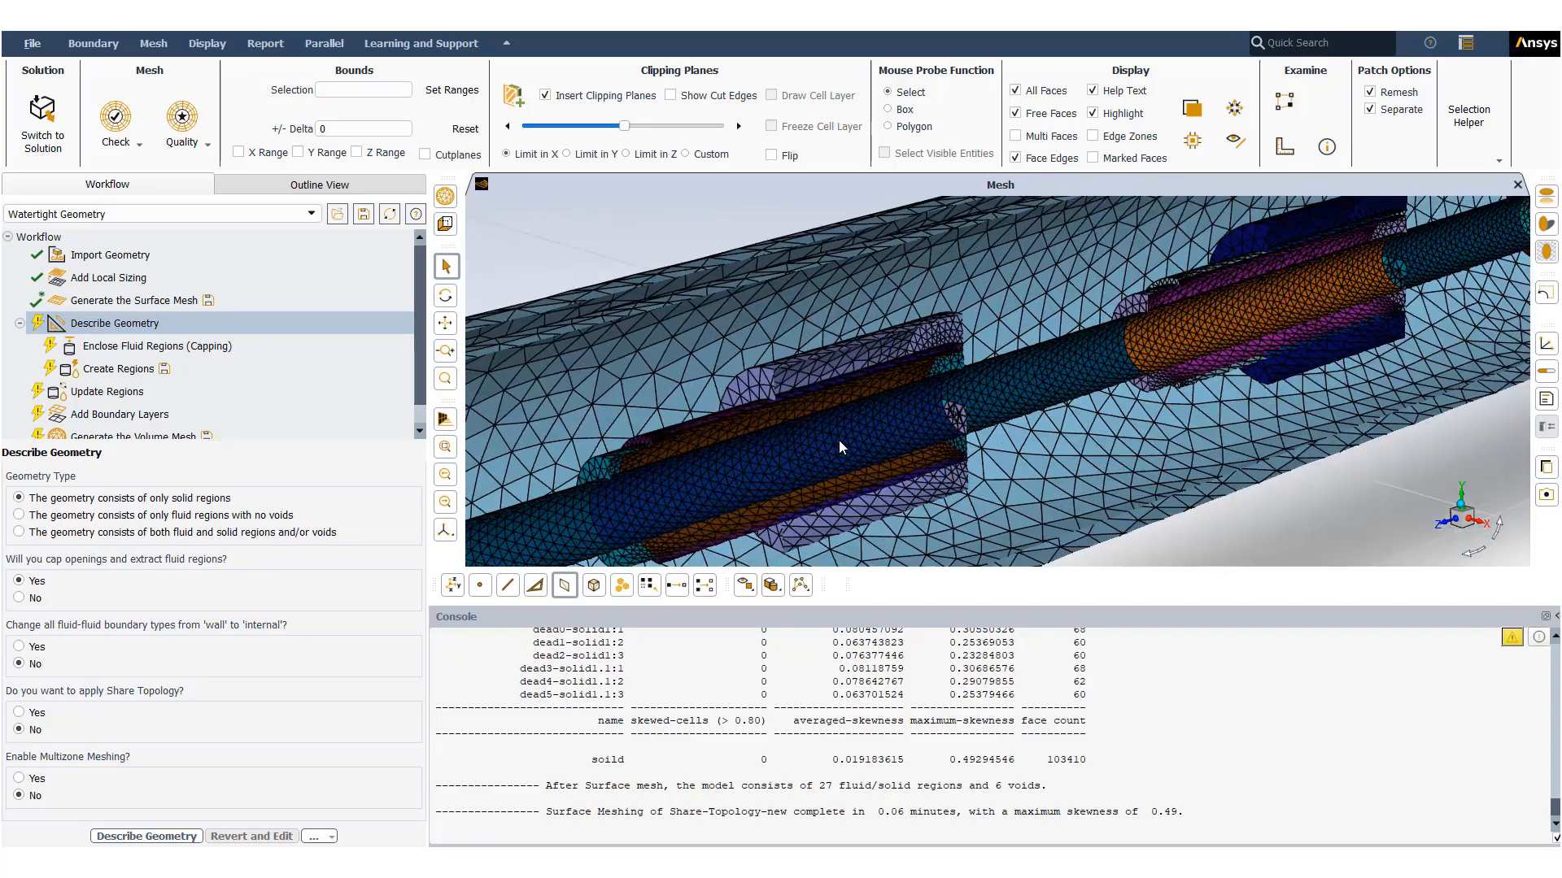
pyautogui.scroll(-10, 833, 433)
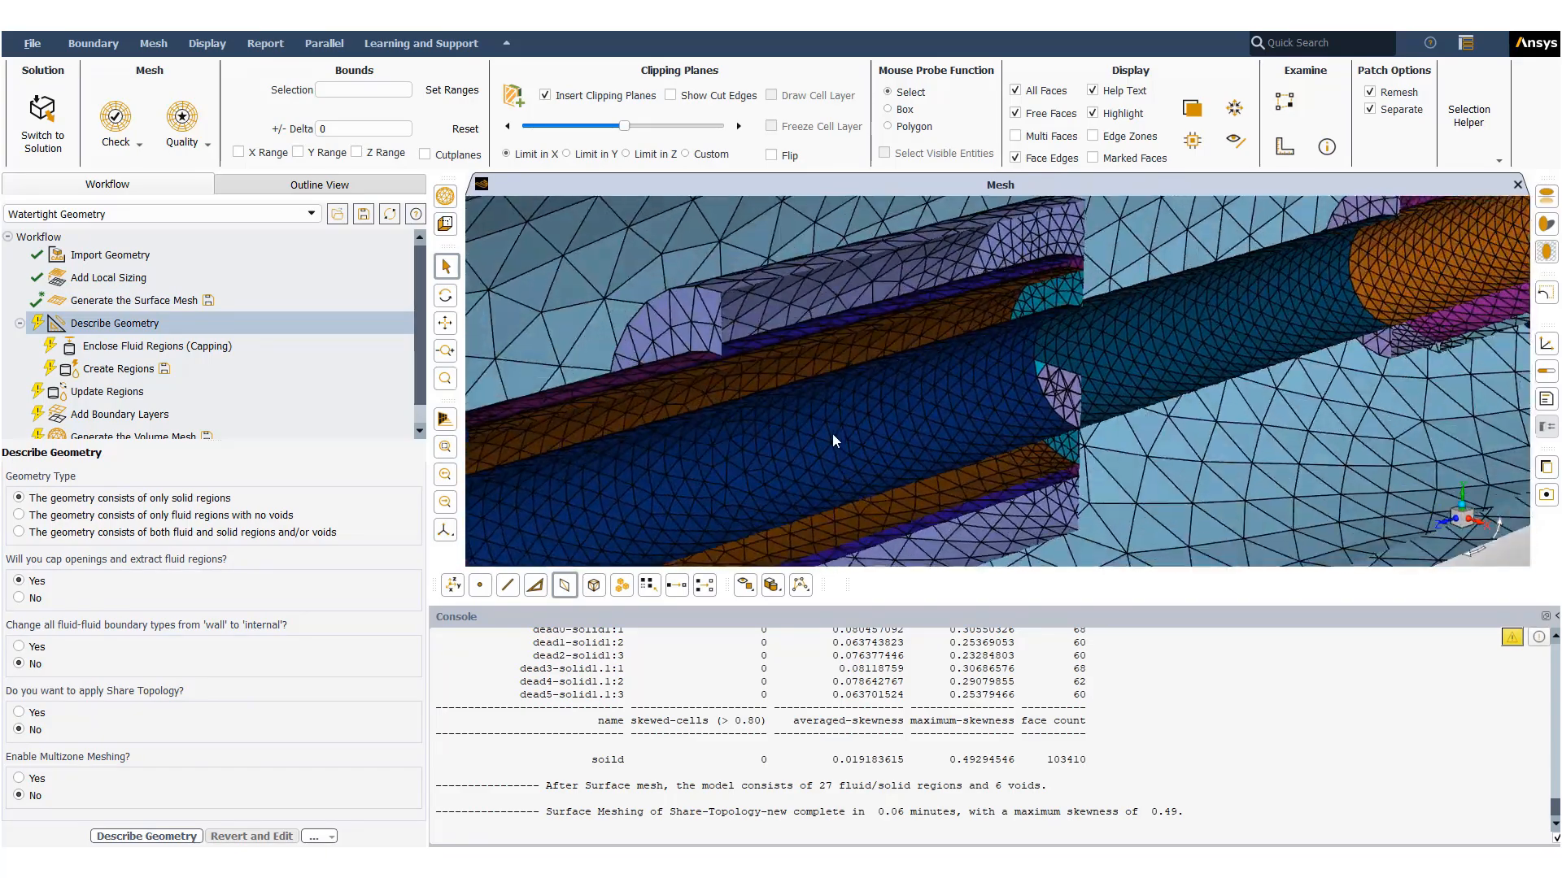
pyautogui.scroll(-5, 833, 434)
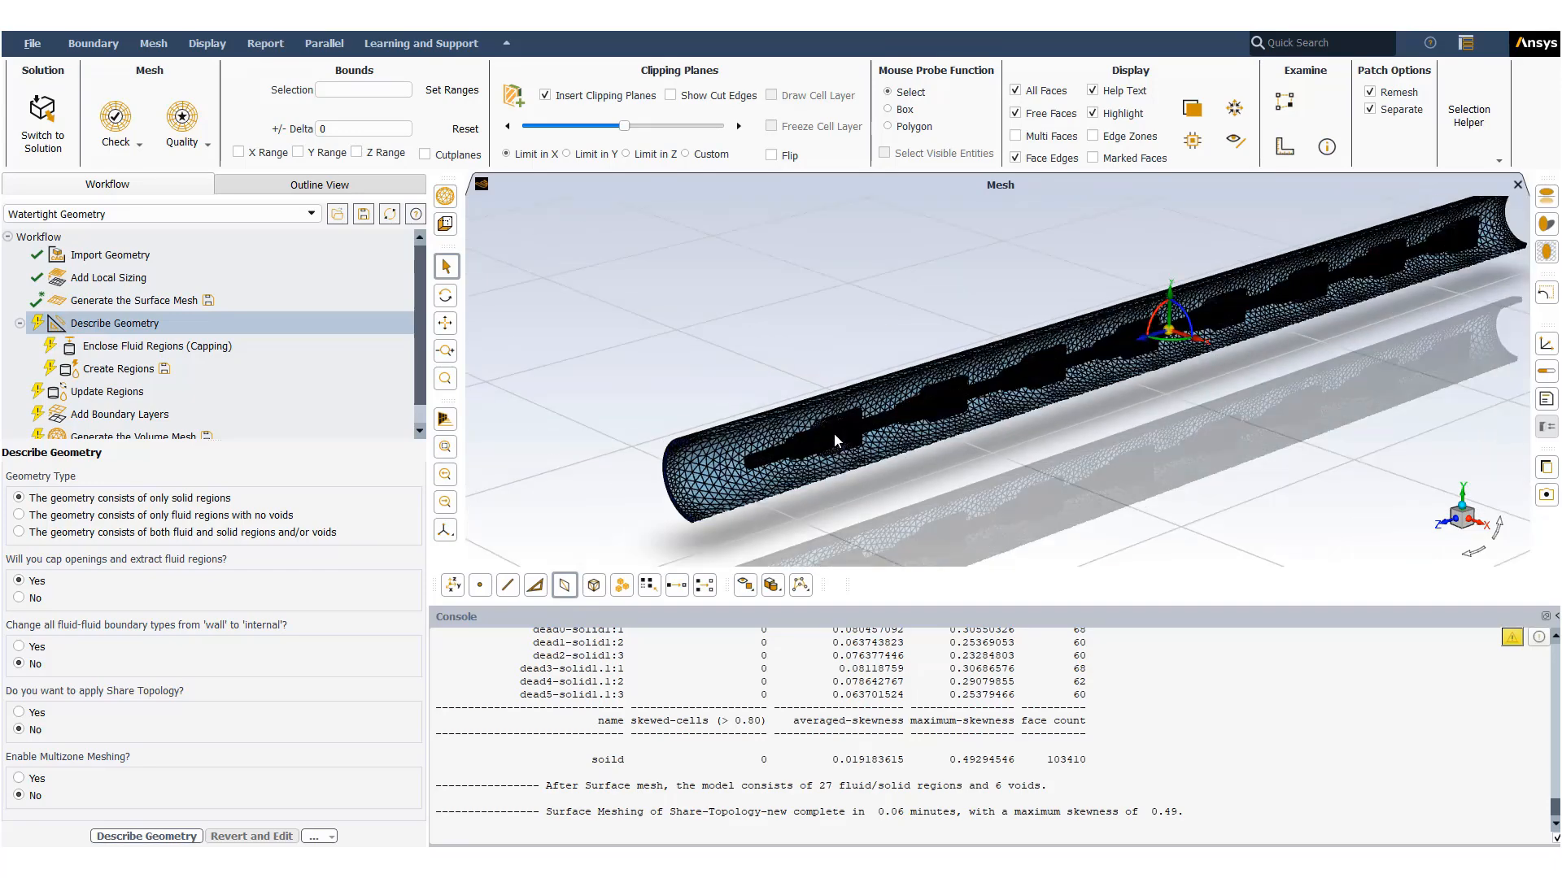
pyautogui.click(544, 96)
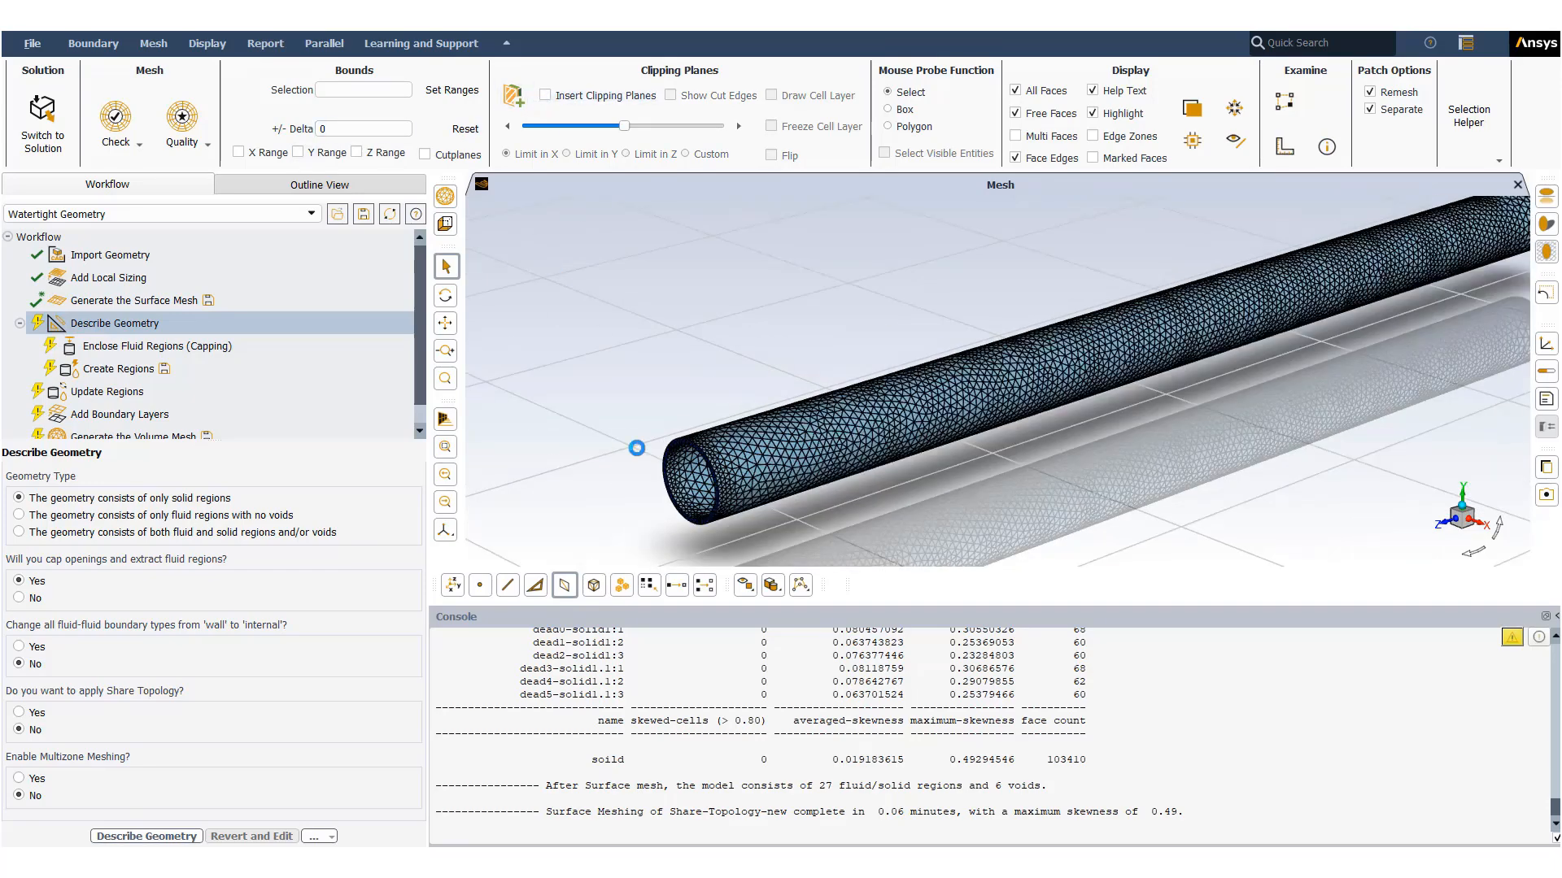
pyautogui.moveTo(669, 501)
pyautogui.mouseDown(button='middle')
pyautogui.moveTo(697, 498)
pyautogui.moveTo(667, 497)
pyautogui.mouseUp(button='middle')
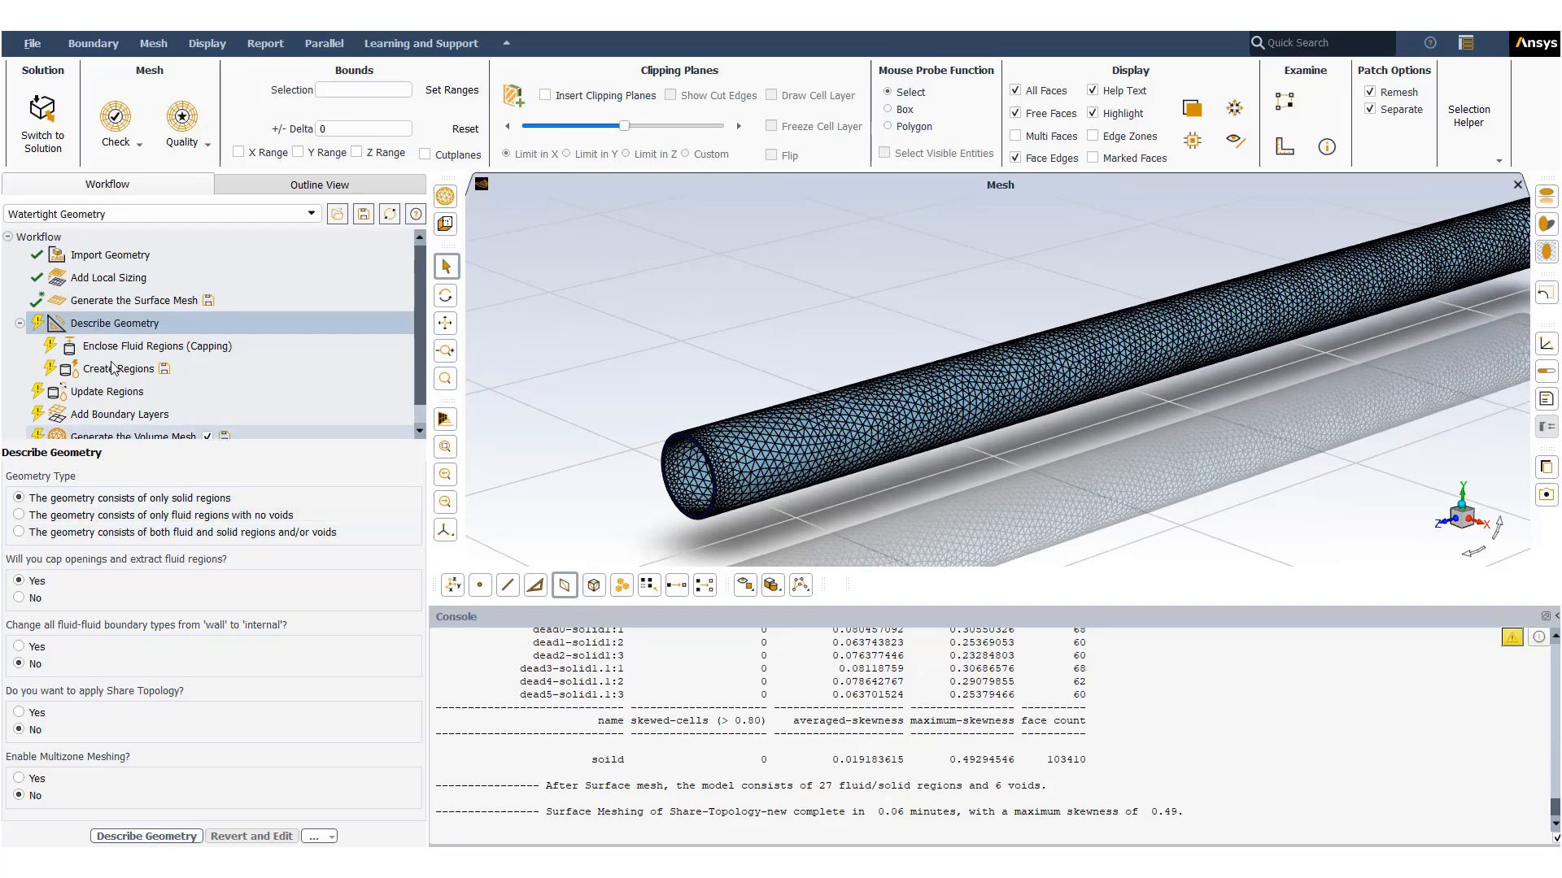
# - Describe the geometry as solid regions only with openings to be capped for fluid extraction
pyautogui.click(180, 328)
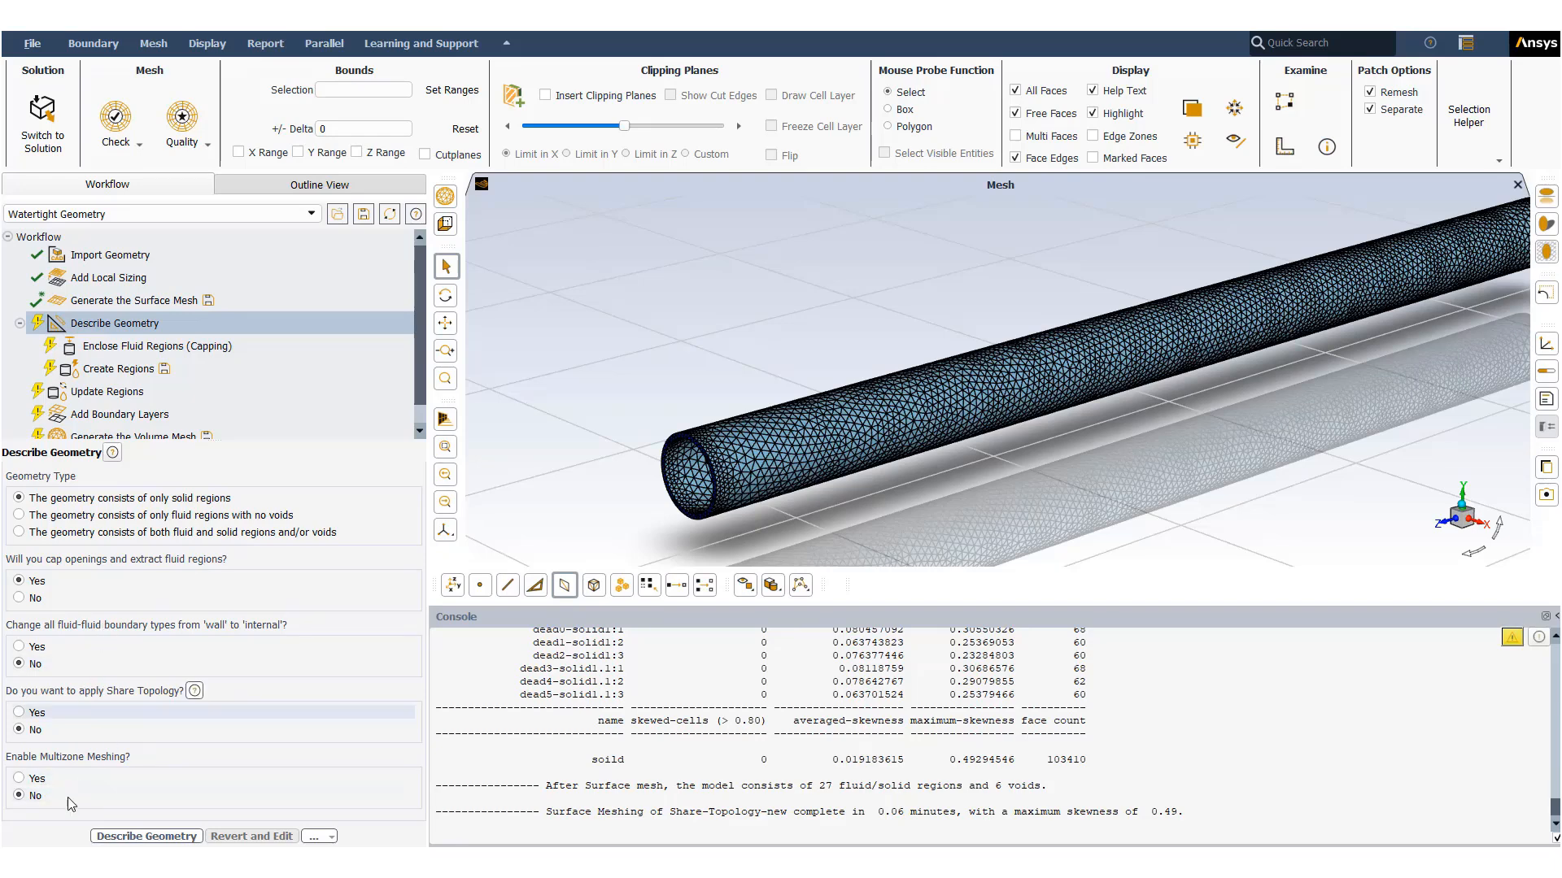
pyautogui.click(147, 841)
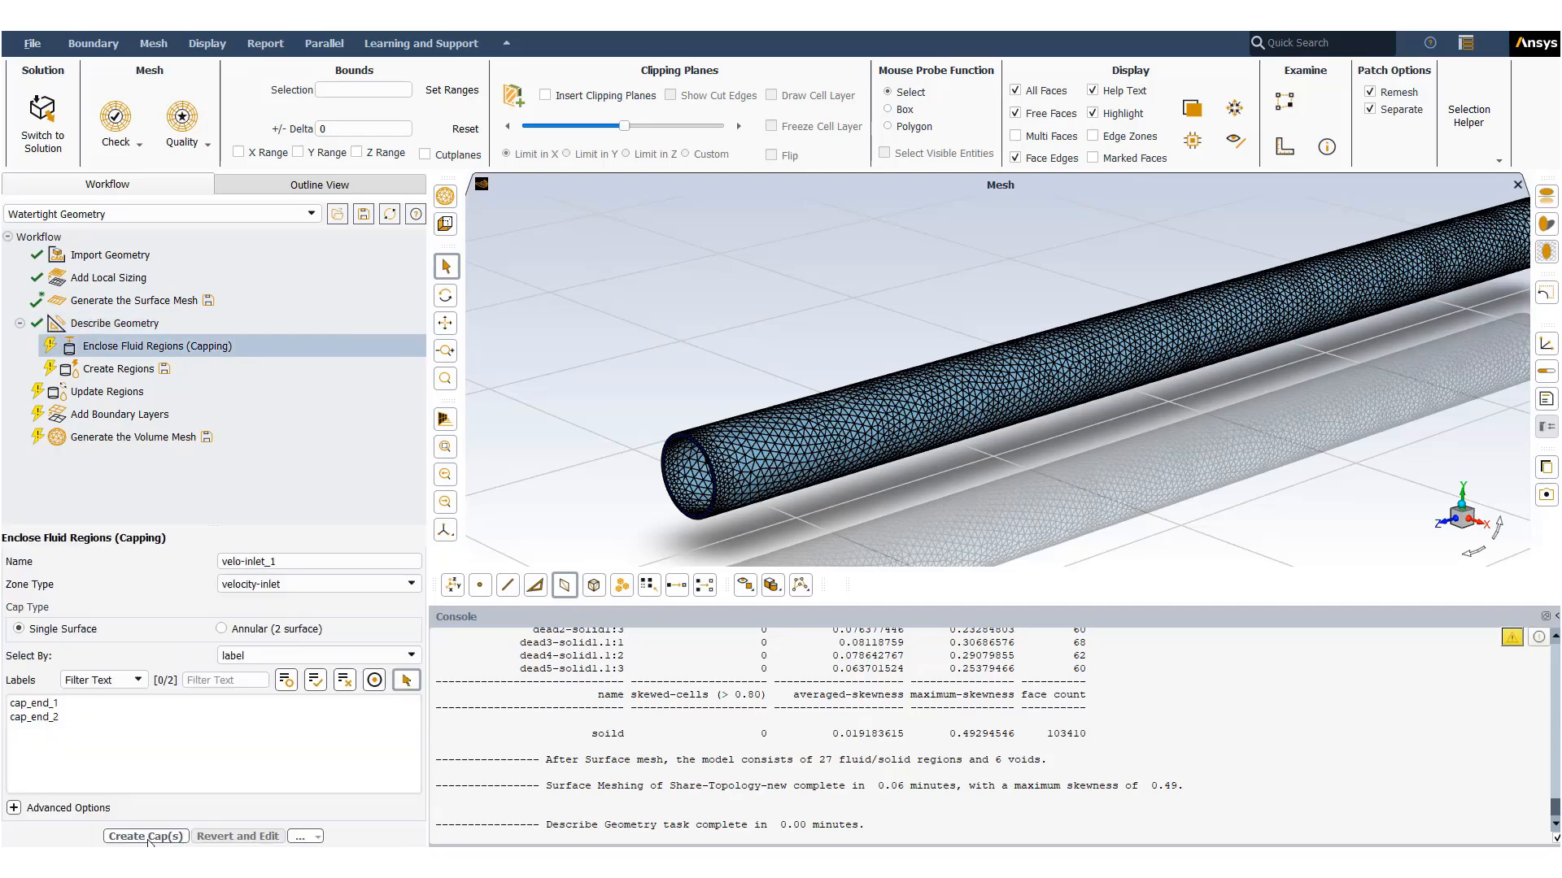
# - Cap both tube end faces cap_end_1 and cap_end_2 as a single-surface velocity-inlet named velo-inlet_1
pyautogui.click(128, 348)
pyautogui.click(53, 717)
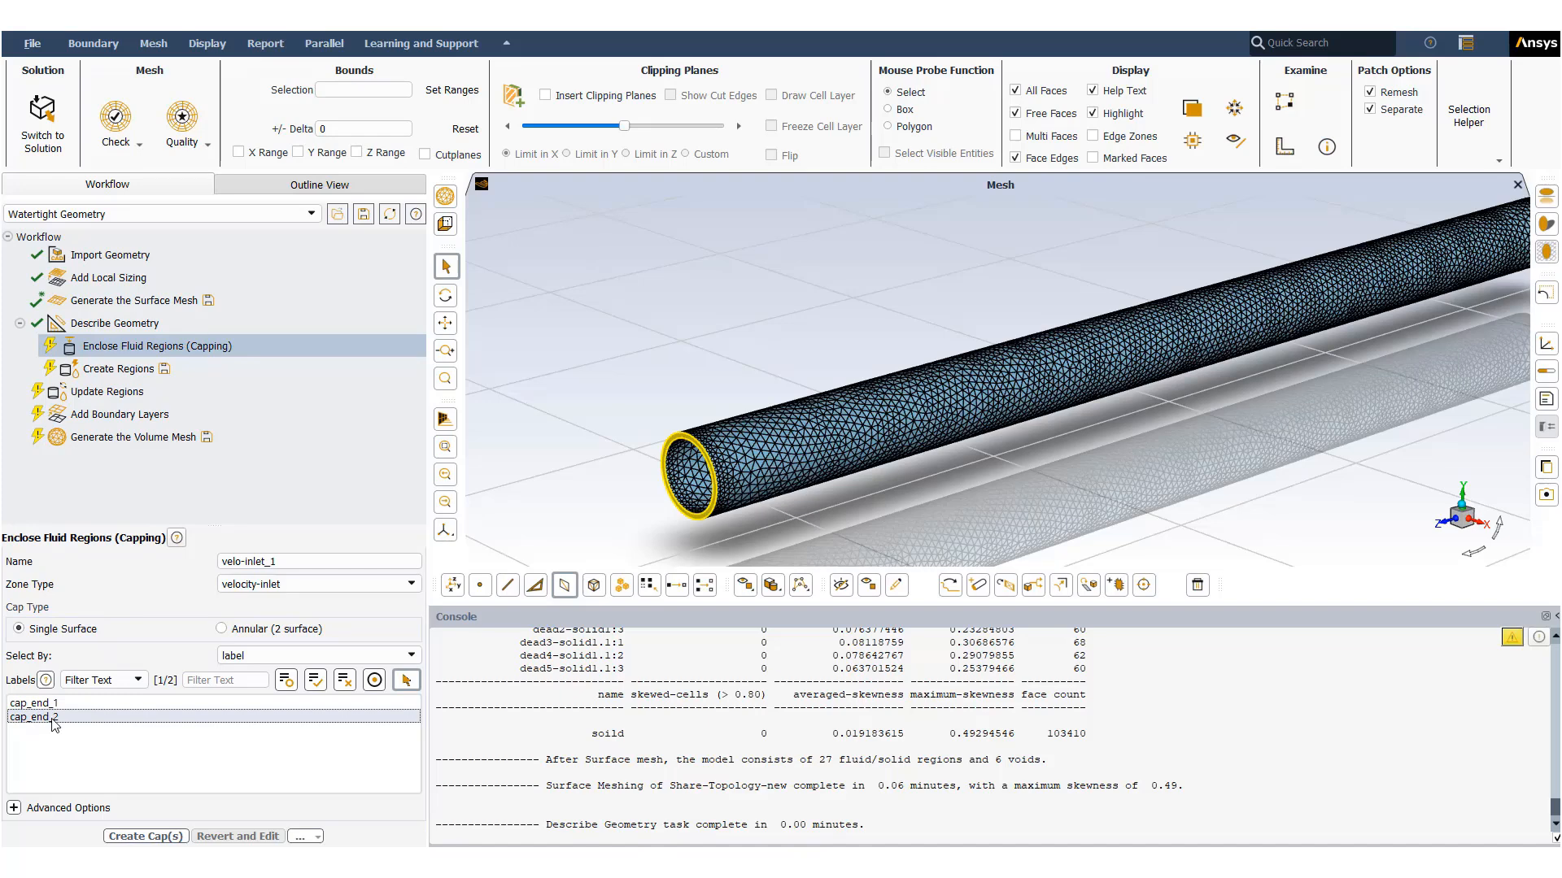
pyautogui.click(52, 716)
pyautogui.click(68, 704)
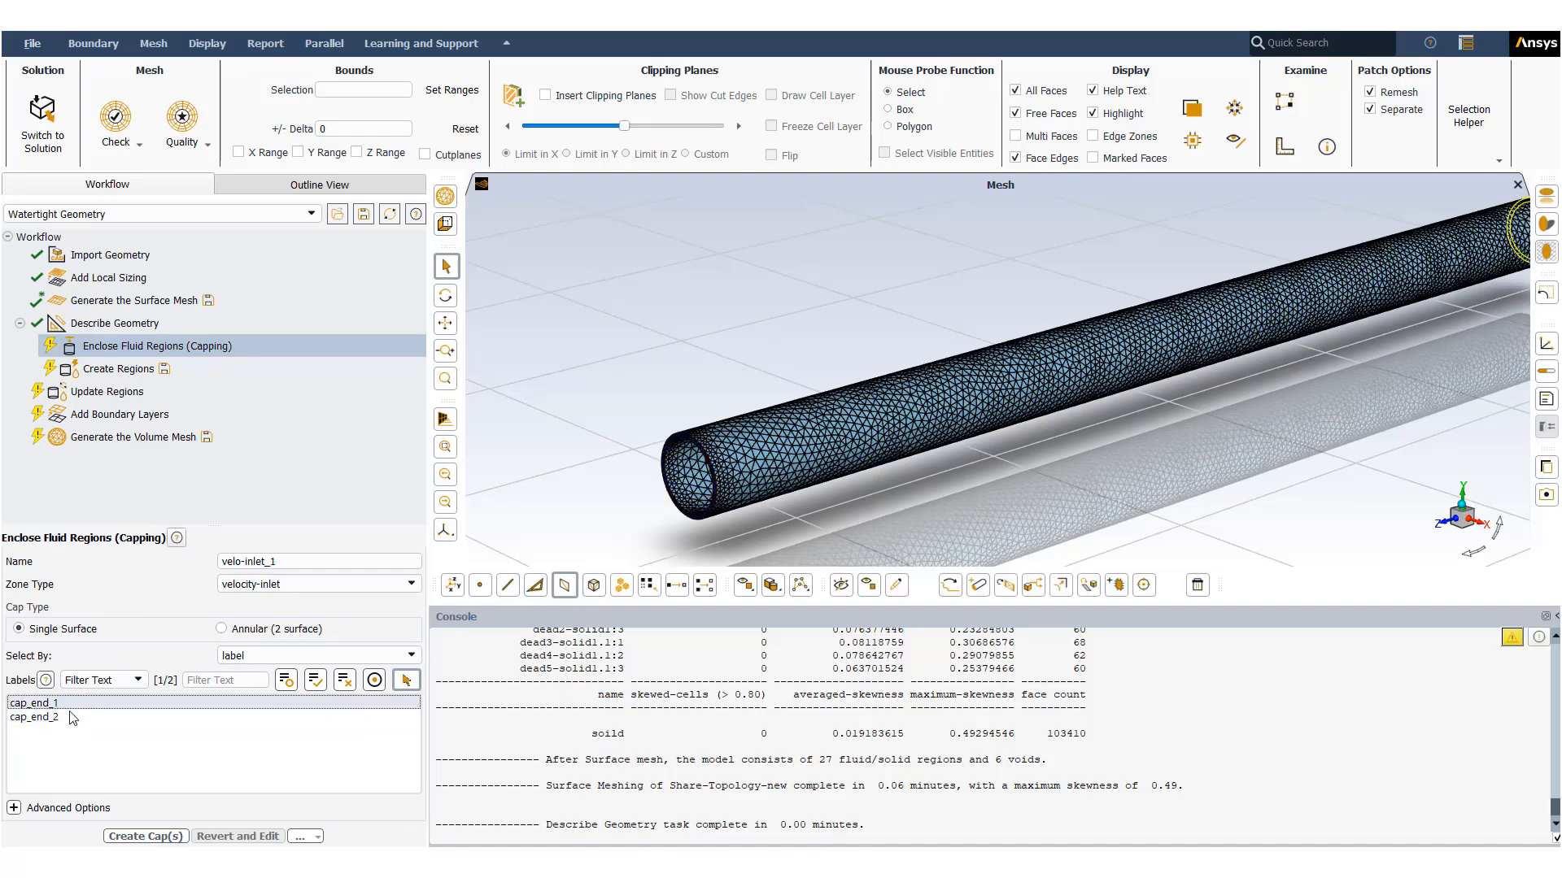
pyautogui.click(72, 717)
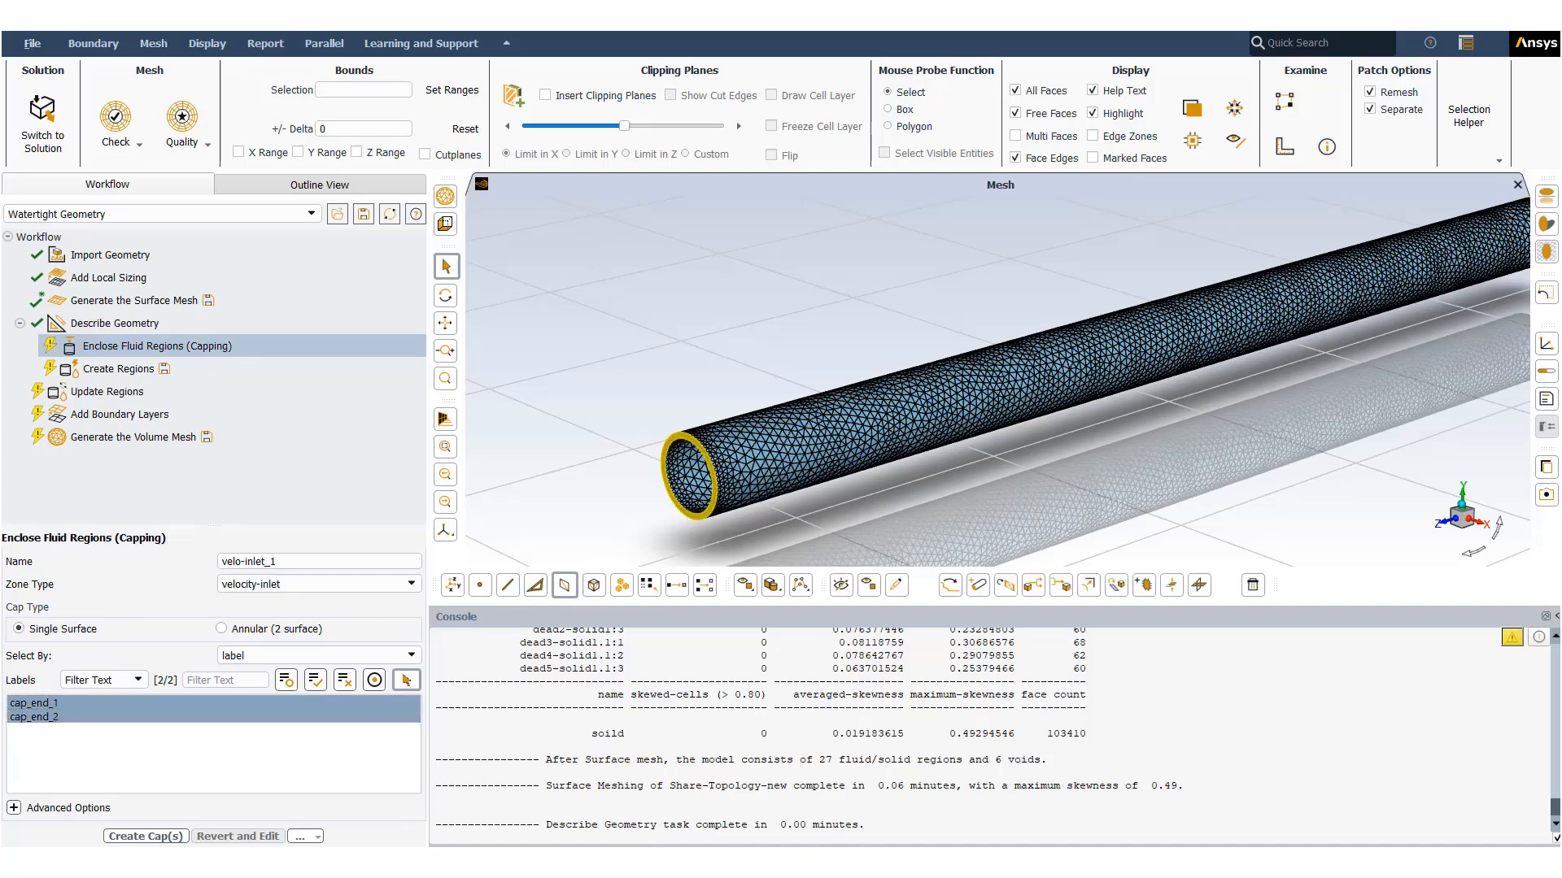
pyautogui.scroll(-5, 1419, 409)
pyautogui.keyDown('ctrl'); pyautogui.moveTo(1399, 392); pyautogui.dragTo(1338, 452, button='middle'); pyautogui.keyUp('ctrl')
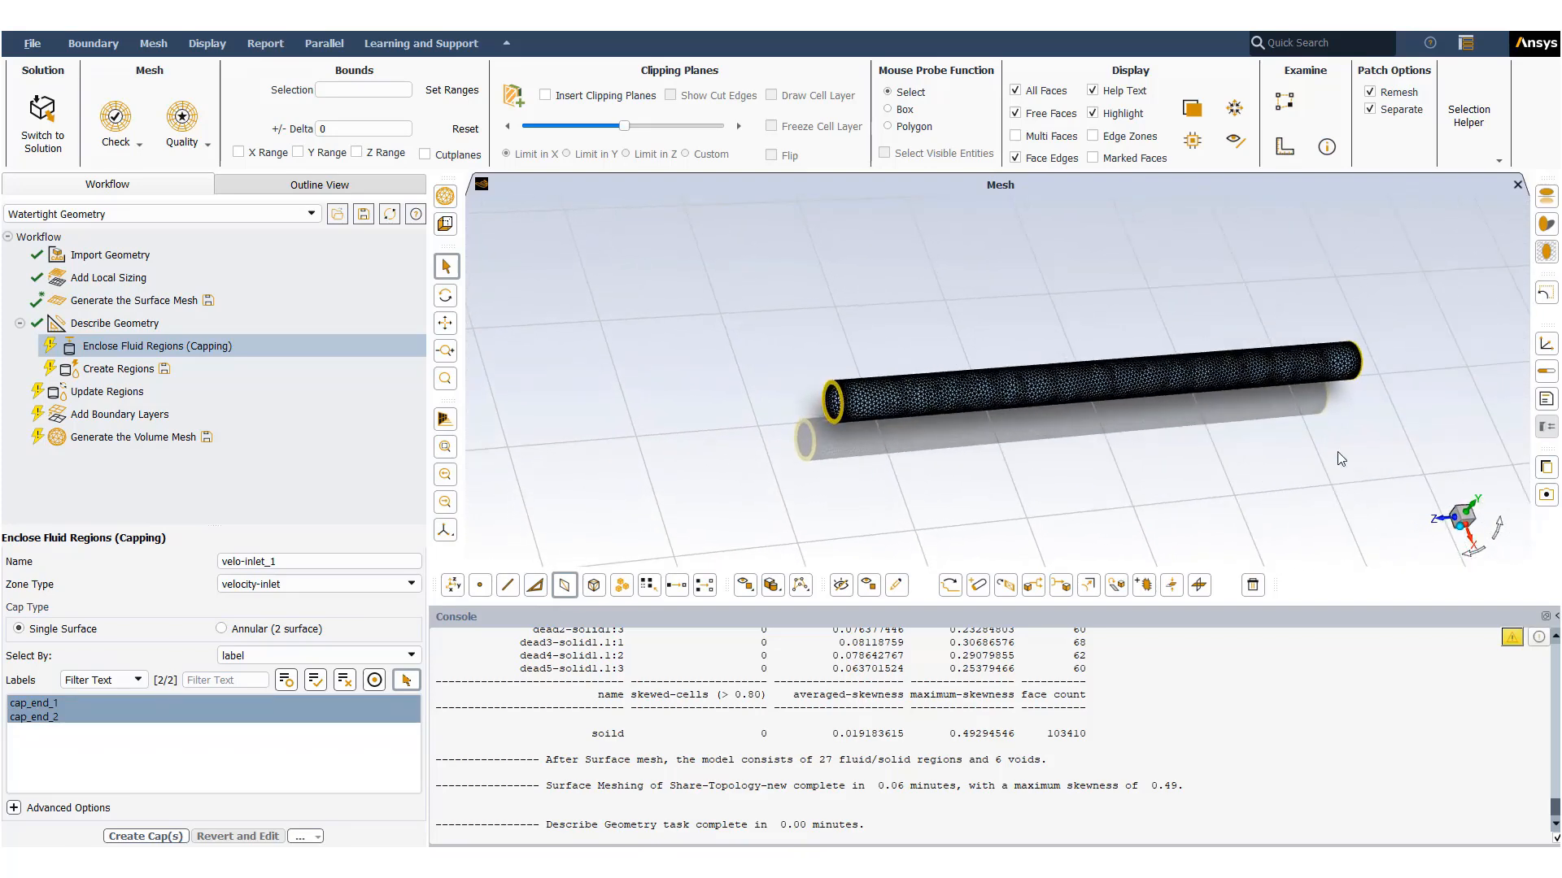
pyautogui.click(1545, 251)
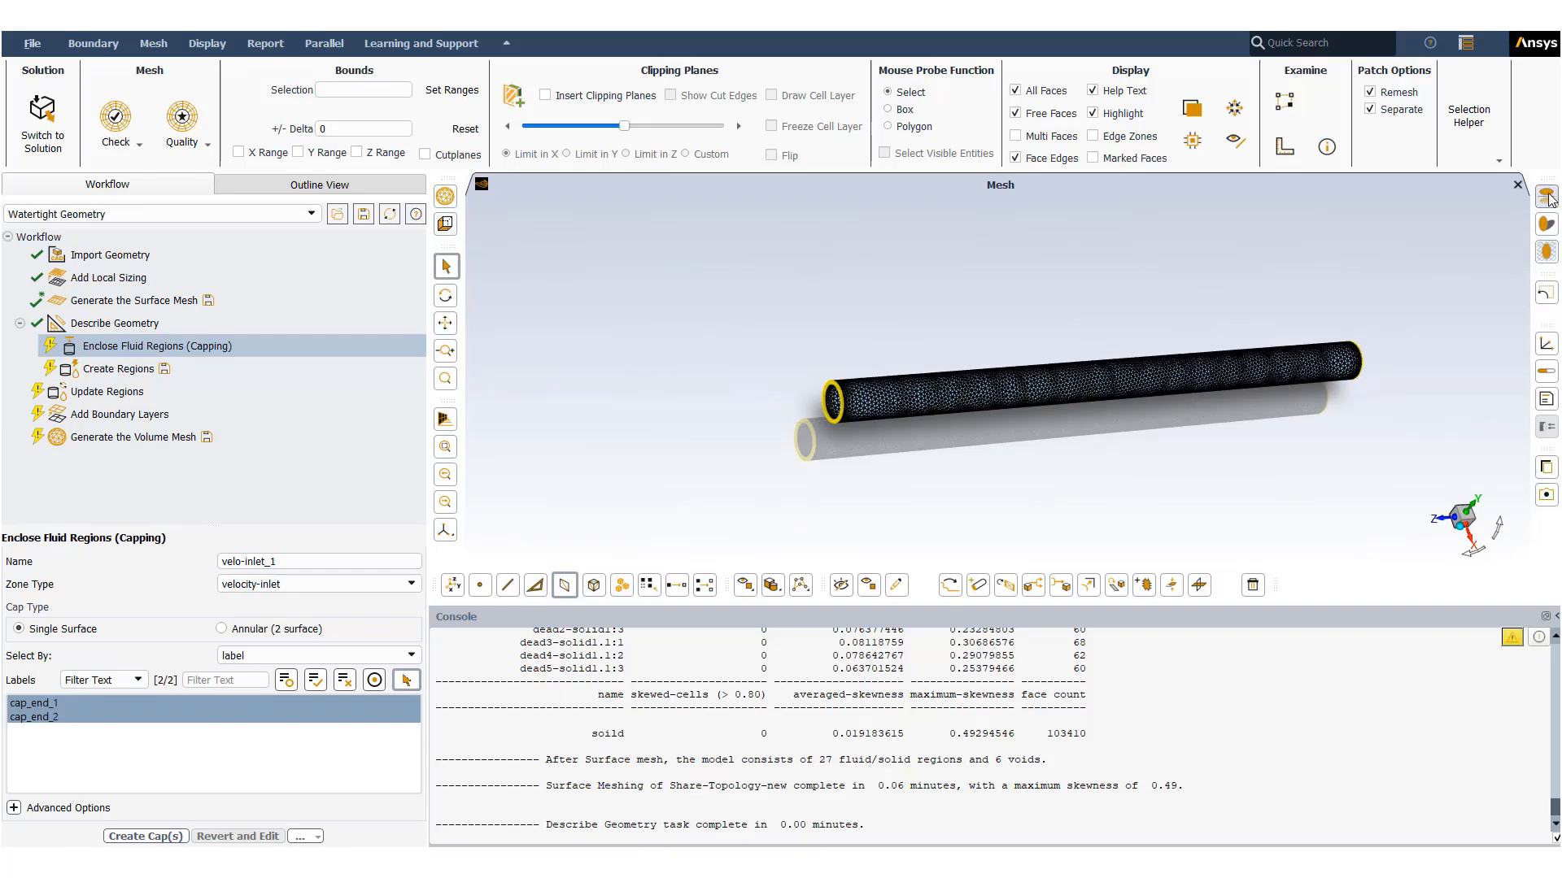
pyautogui.click(1545, 196)
pyautogui.moveTo(977, 518); pyautogui.dragTo(1027, 451, button='middle')
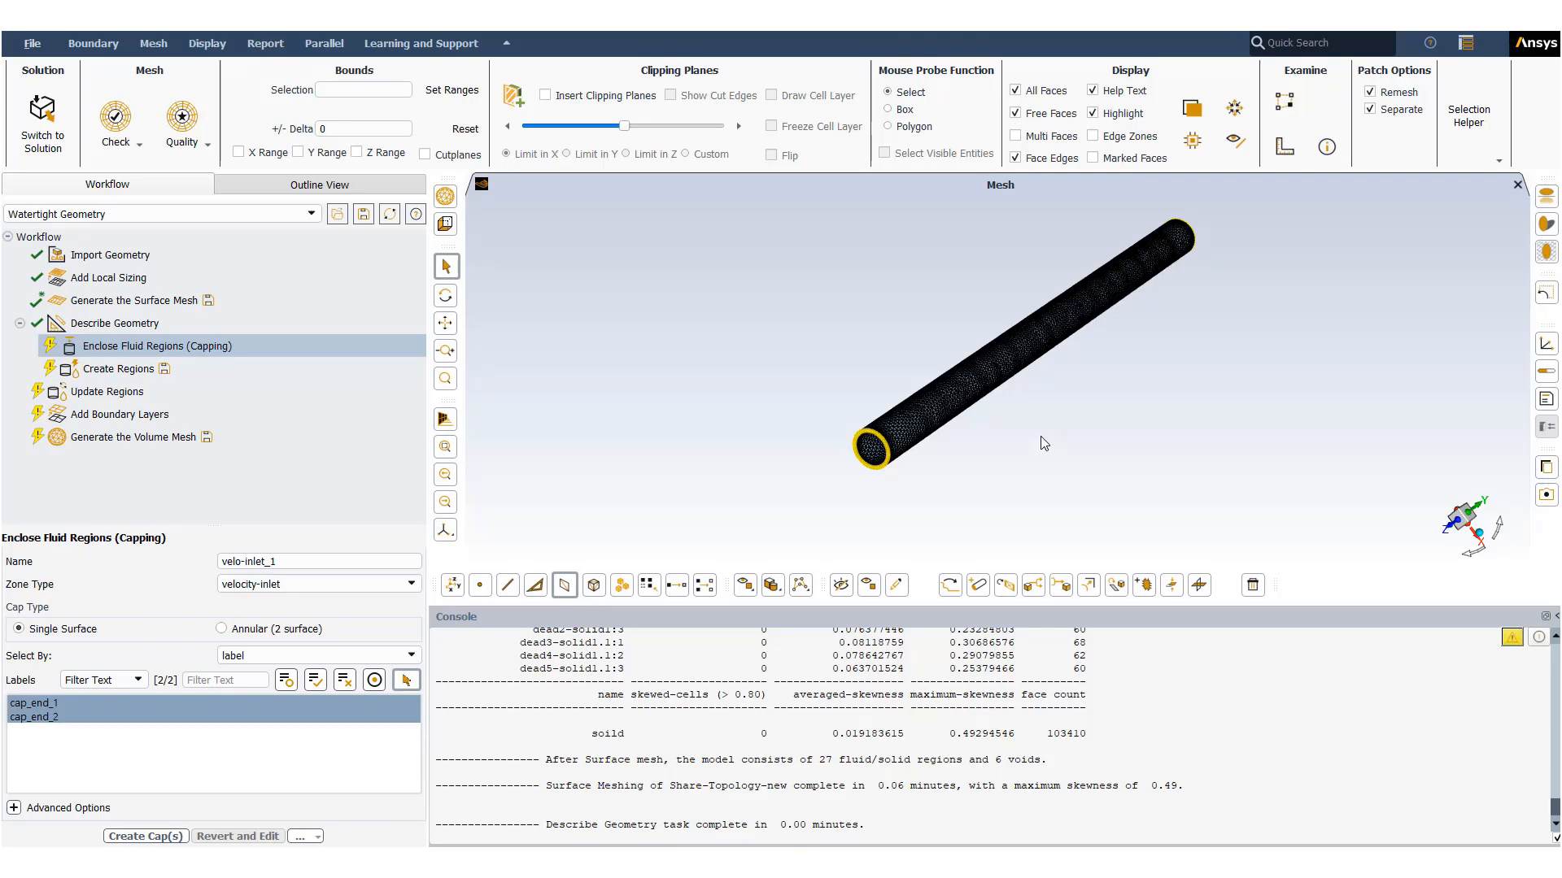
pyautogui.click(163, 837)
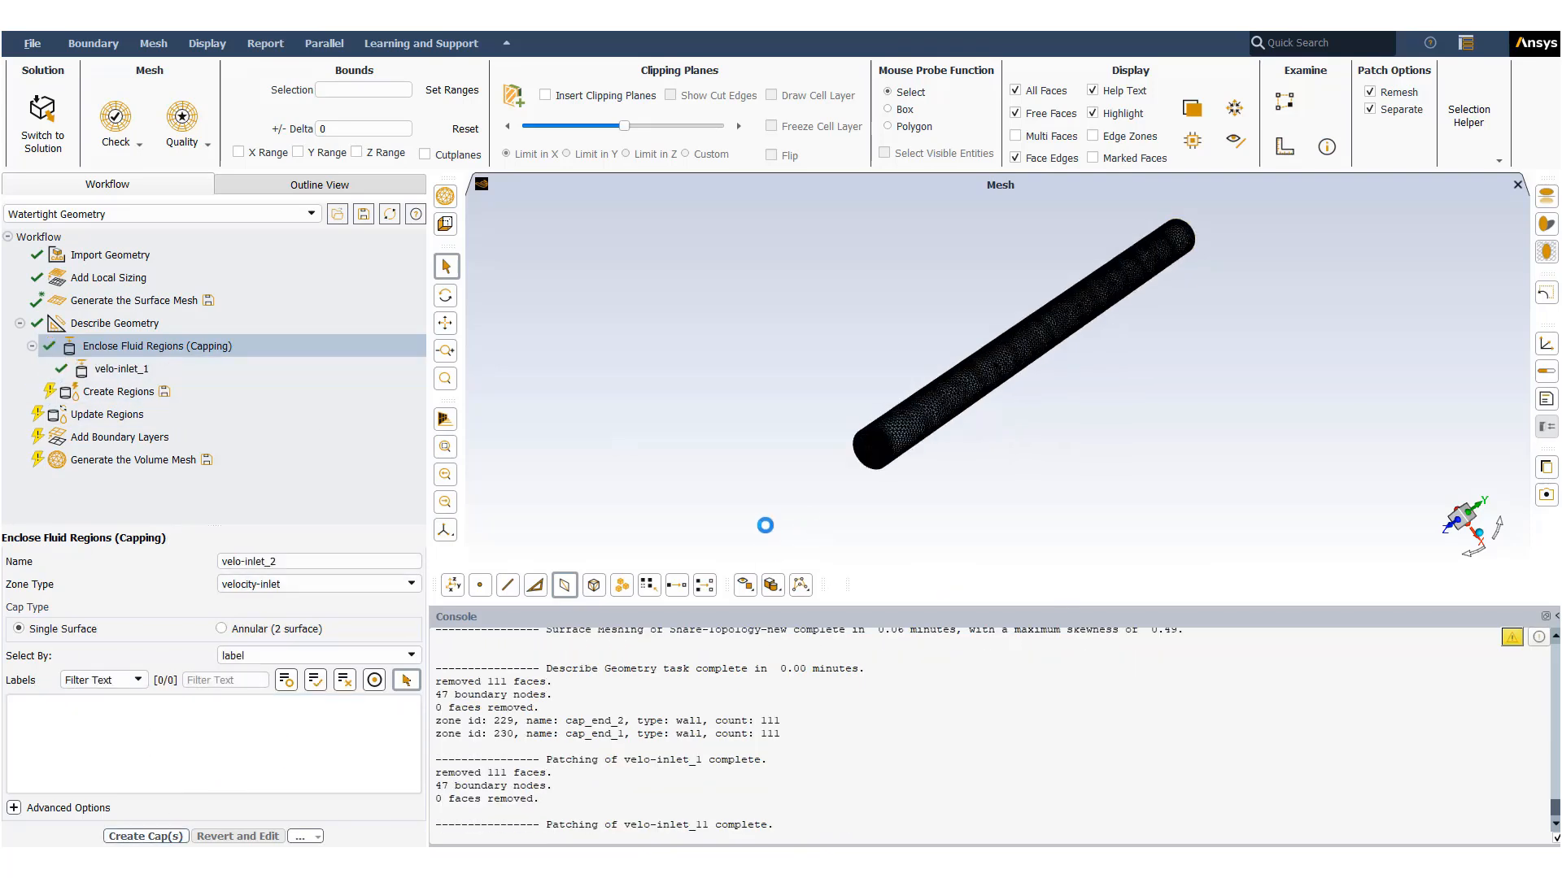
# - Create the fluid regions with the default estimate of one fluid region and no retained dead region names
pyautogui.scroll(4, 854, 492)
pyautogui.scroll(2, 892, 477)
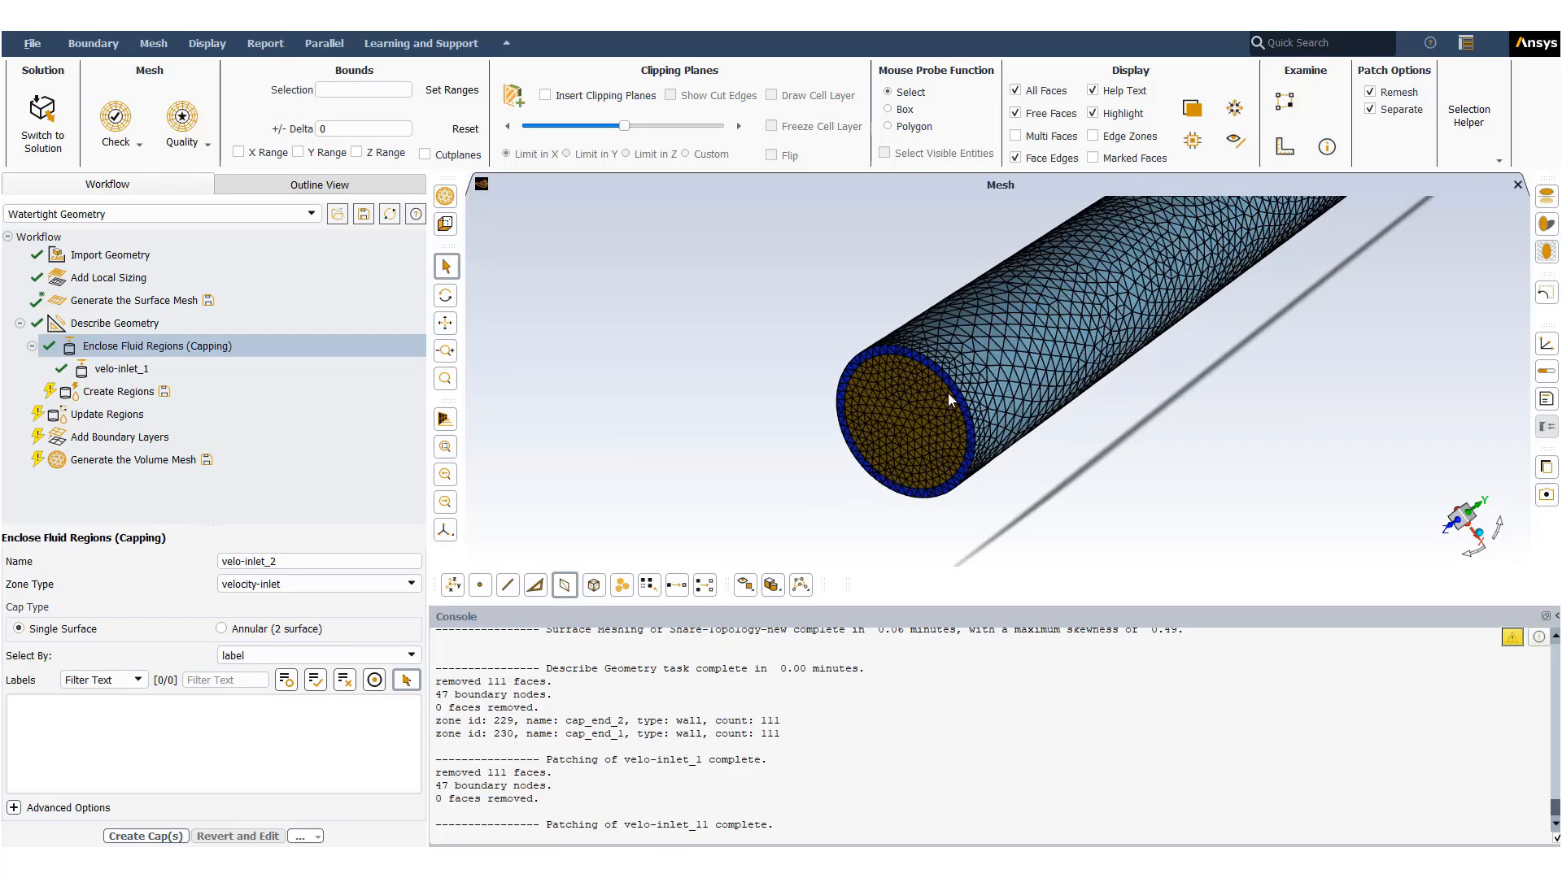
pyautogui.scroll(1, 914, 447)
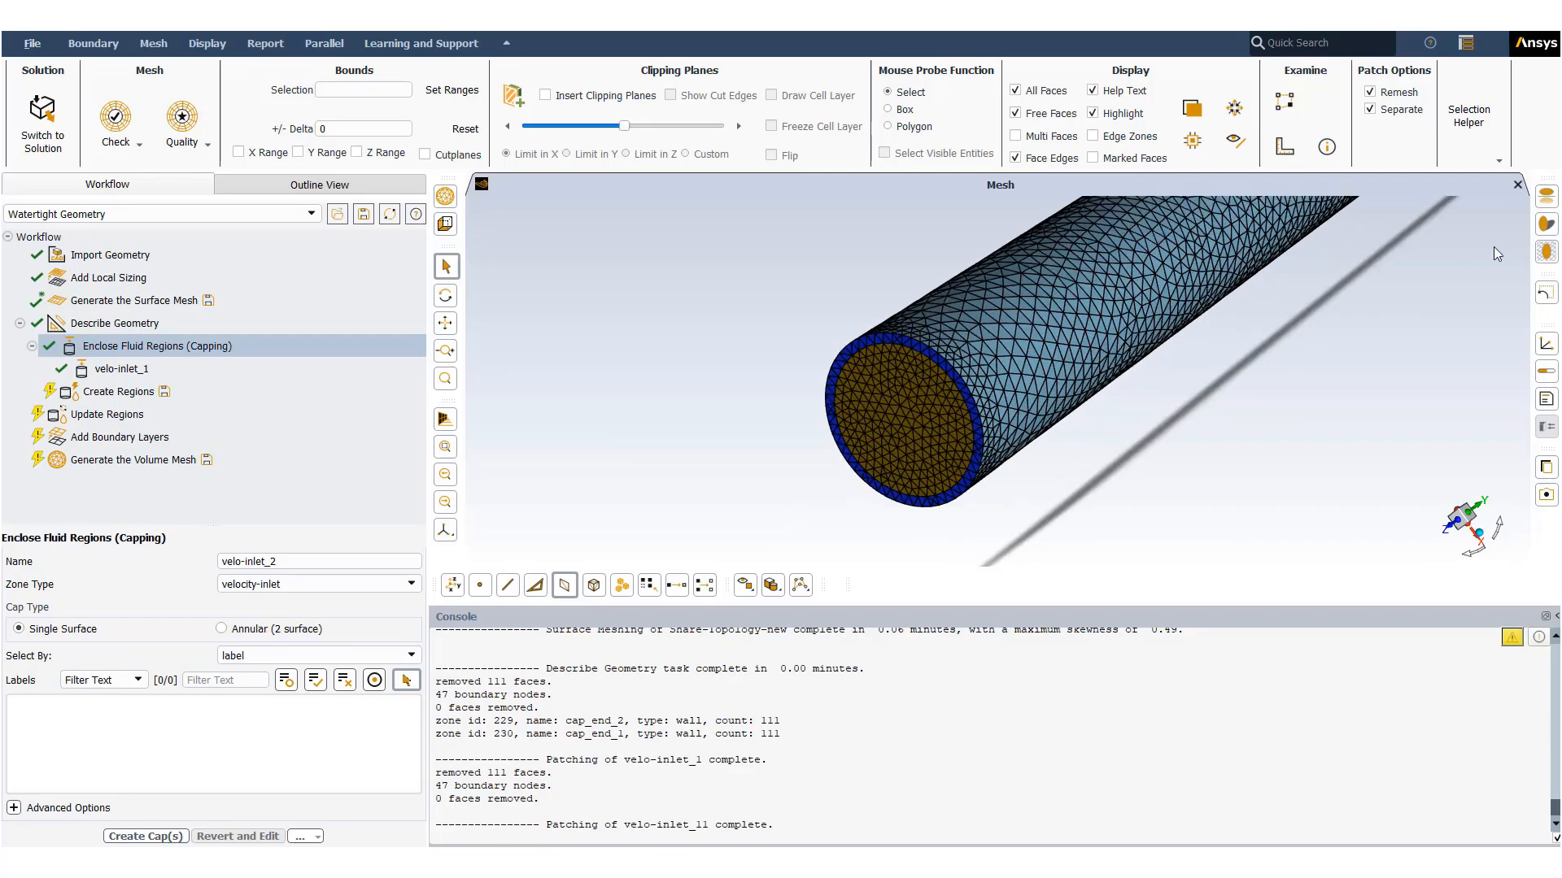
pyautogui.click(1547, 252)
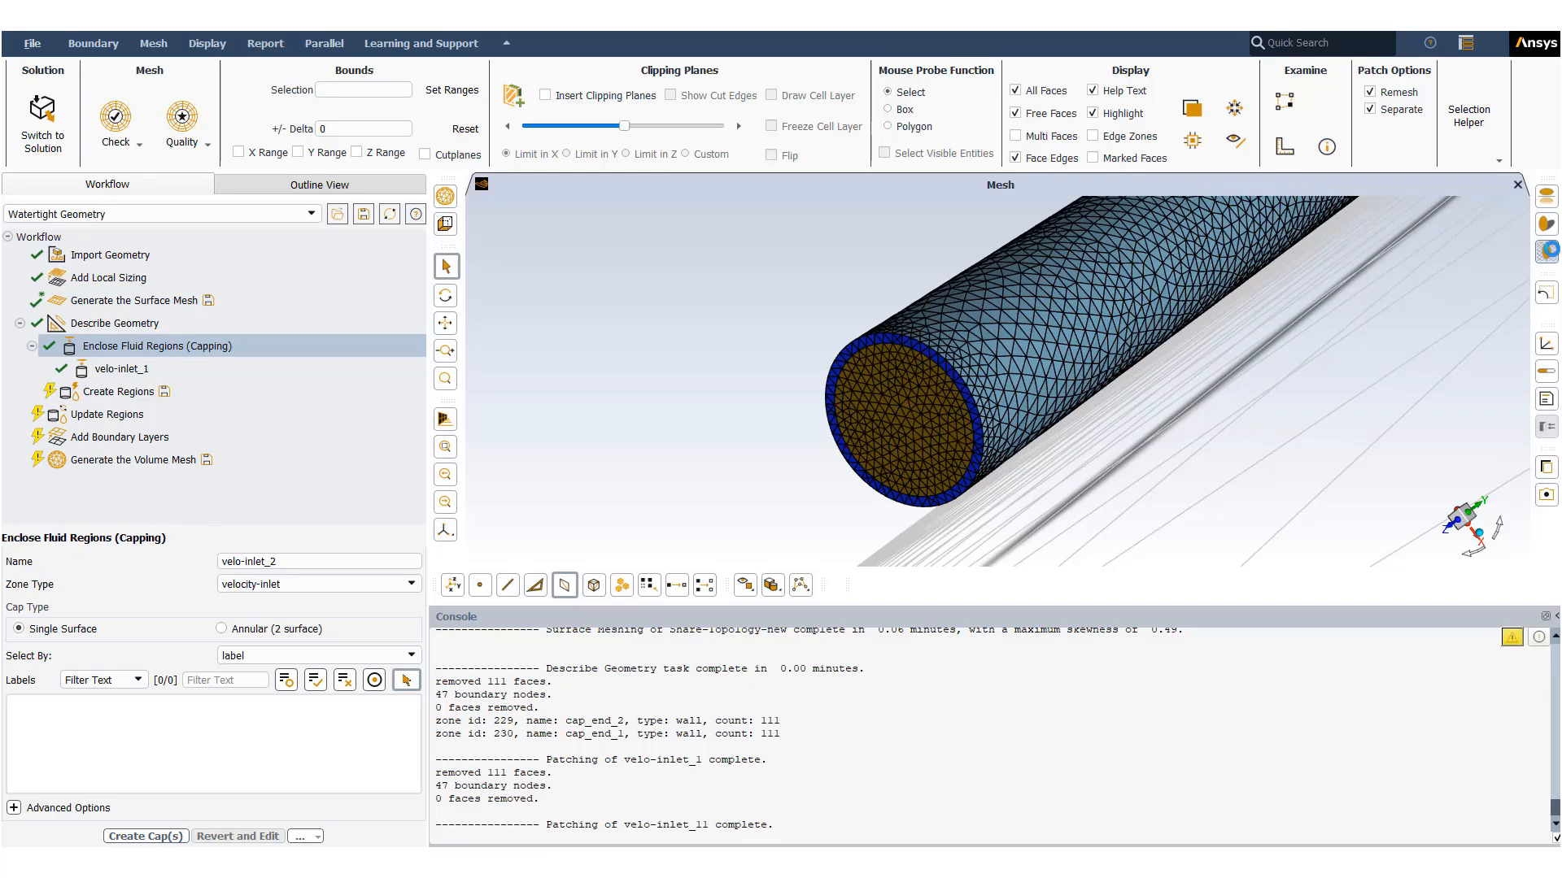
pyautogui.click(1547, 196)
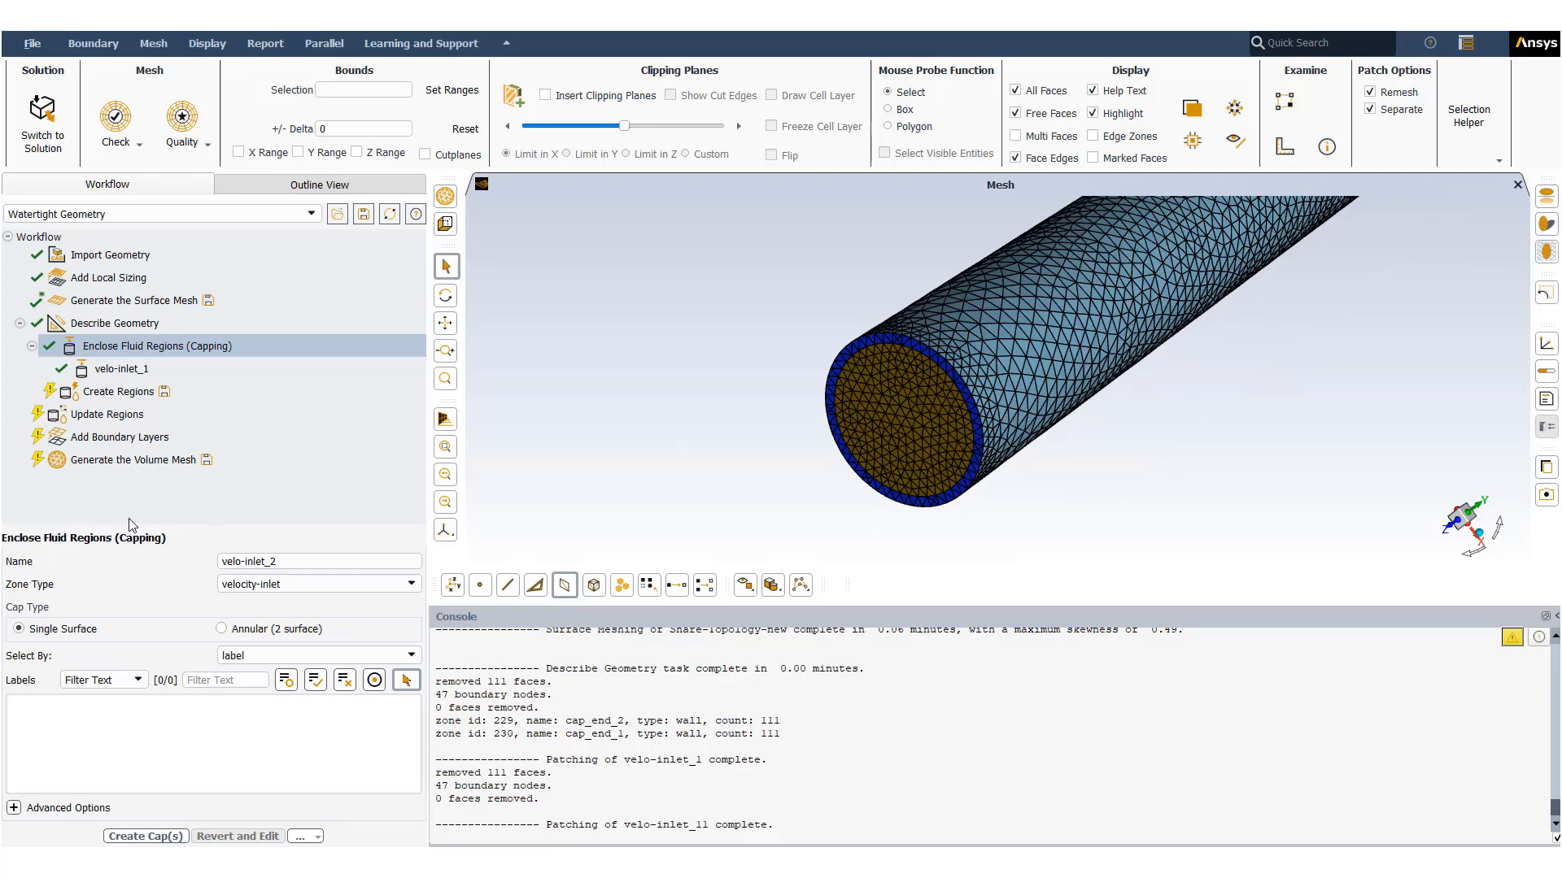
pyautogui.click(108, 368)
pyautogui.click(114, 391)
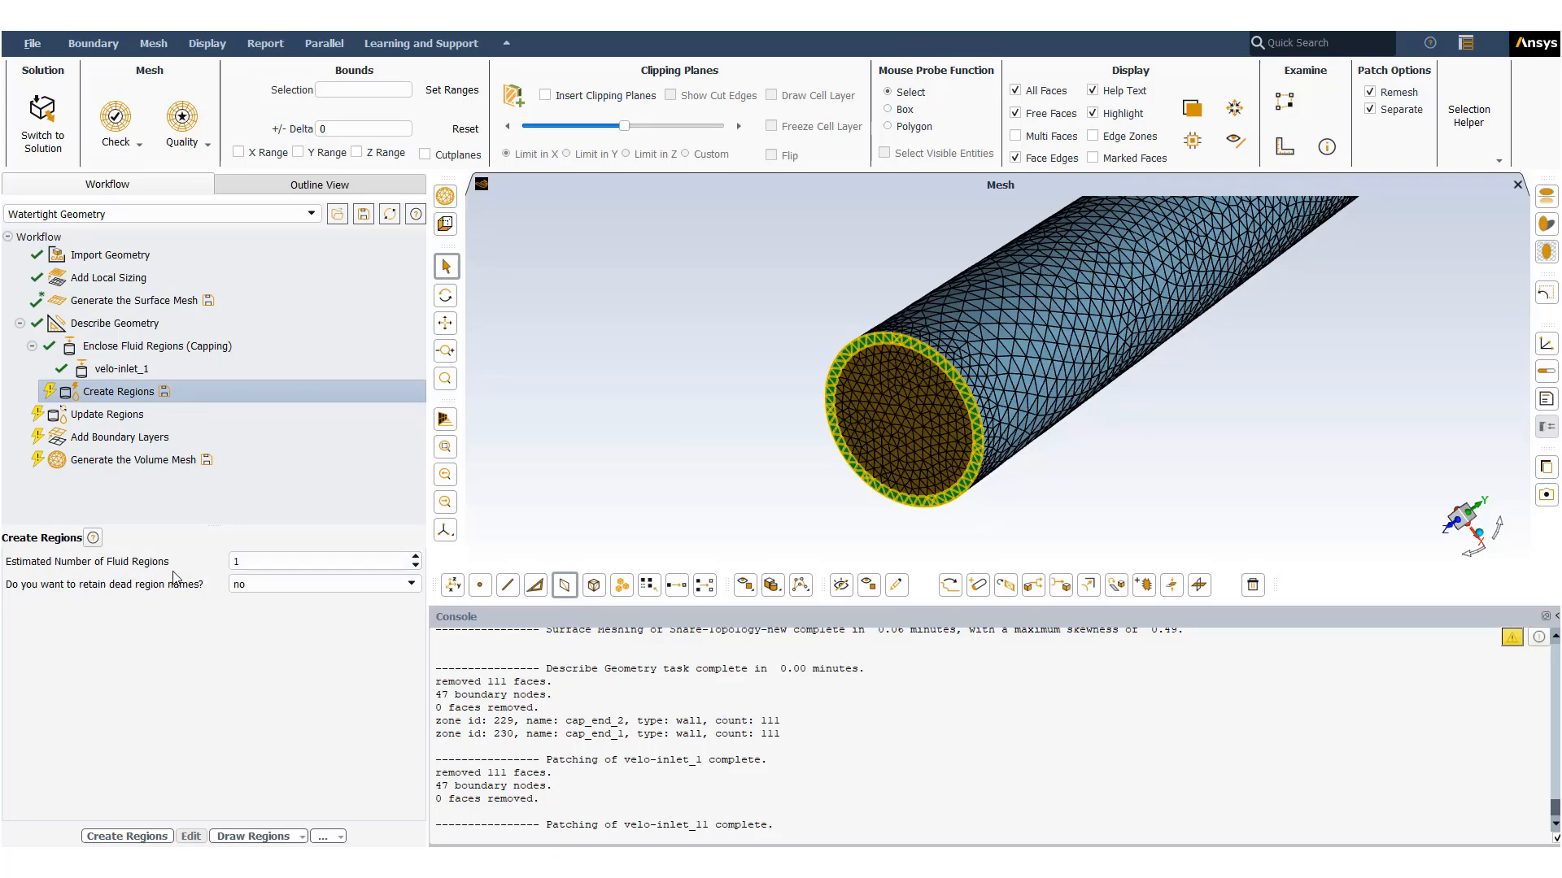
pyautogui.click(143, 837)
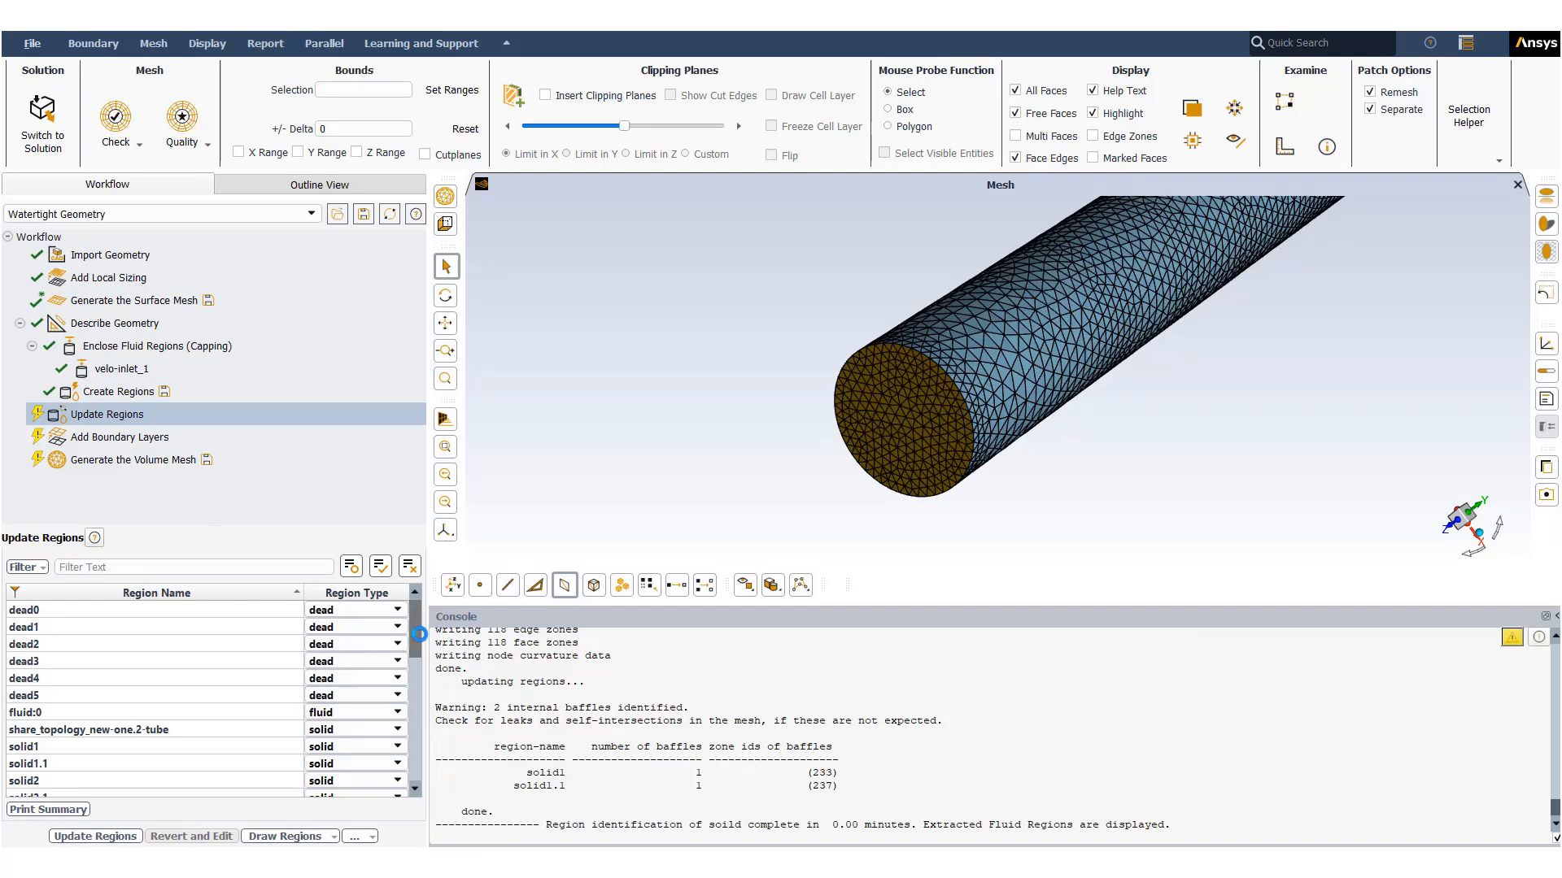
# - Generate the polyhedra volume mesh for Fluent, accepting the default region types and boundary layer settings
pyautogui.scroll(-1, 418, 681)
pyautogui.moveTo(416, 677); pyautogui.dragTo(419, 606)
pyautogui.moveTo(279, 721)
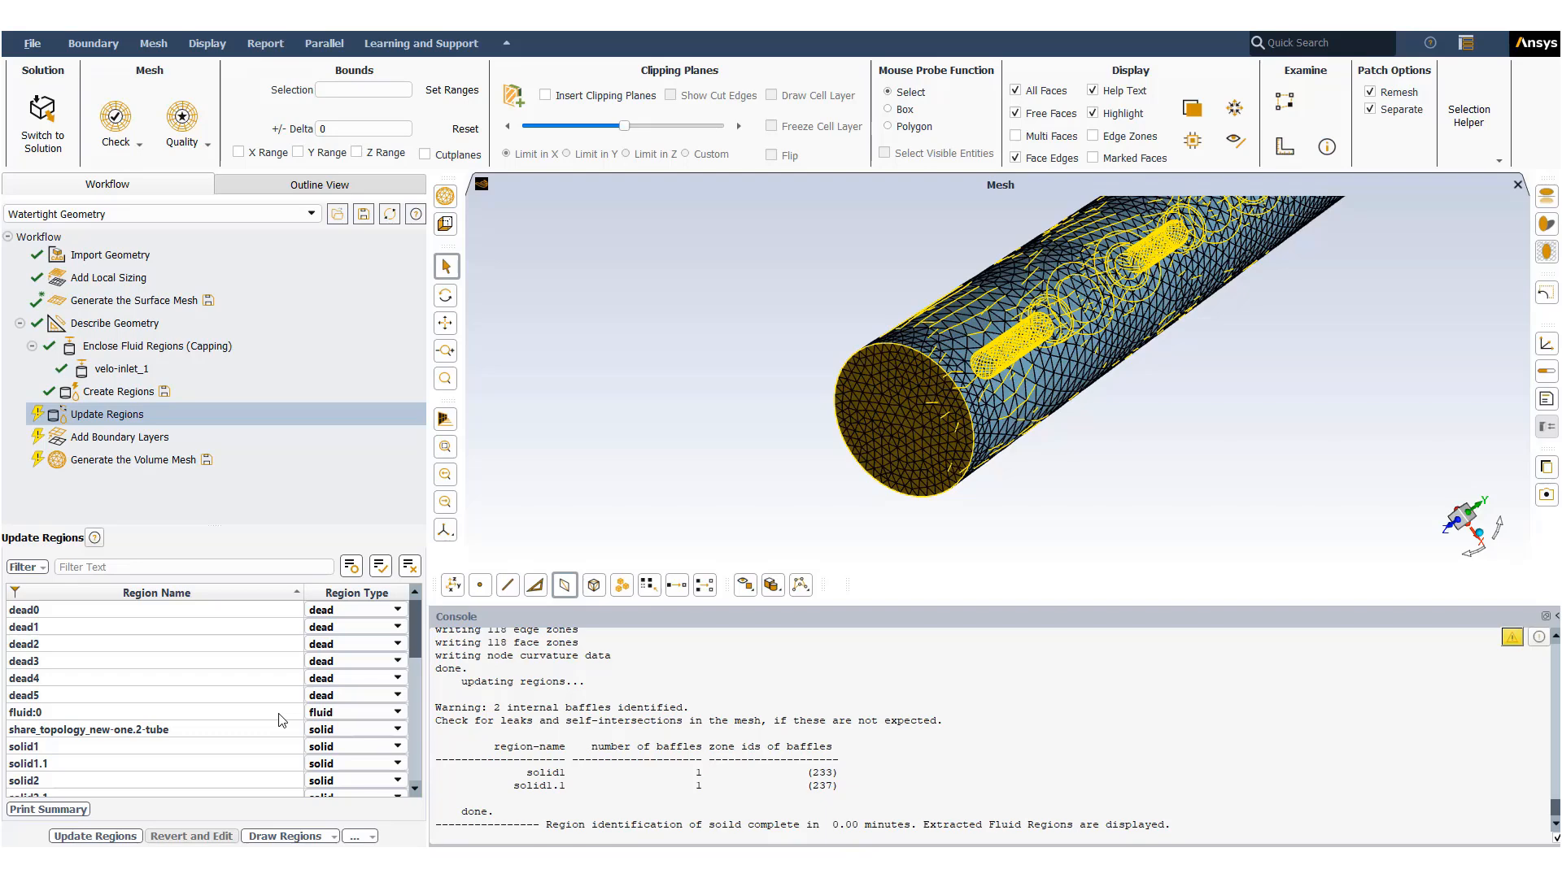
pyautogui.click(136, 439)
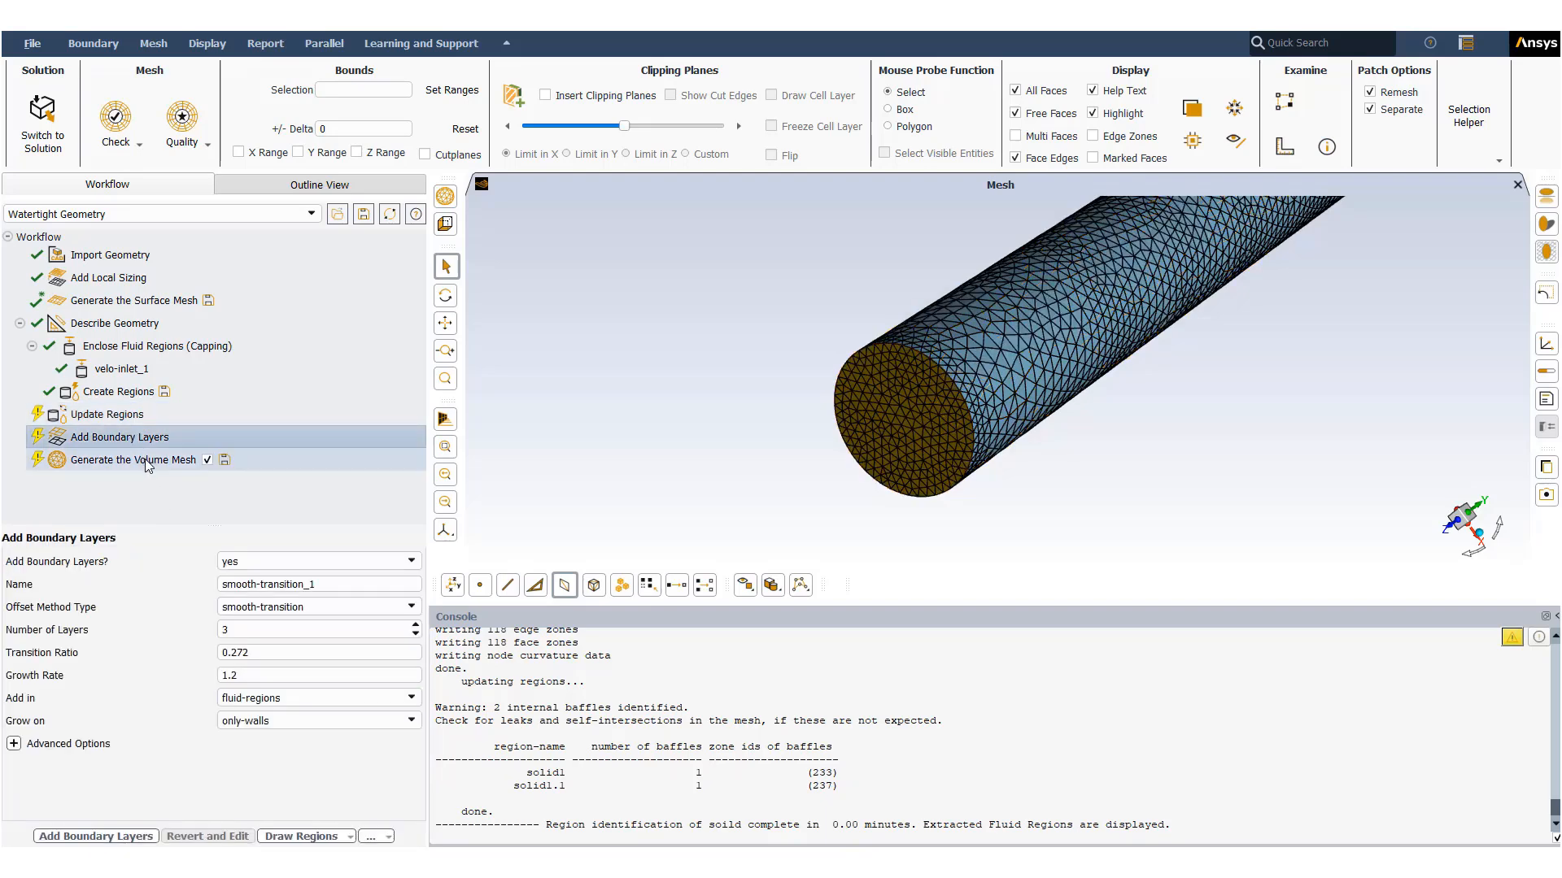
pyautogui.click(147, 462)
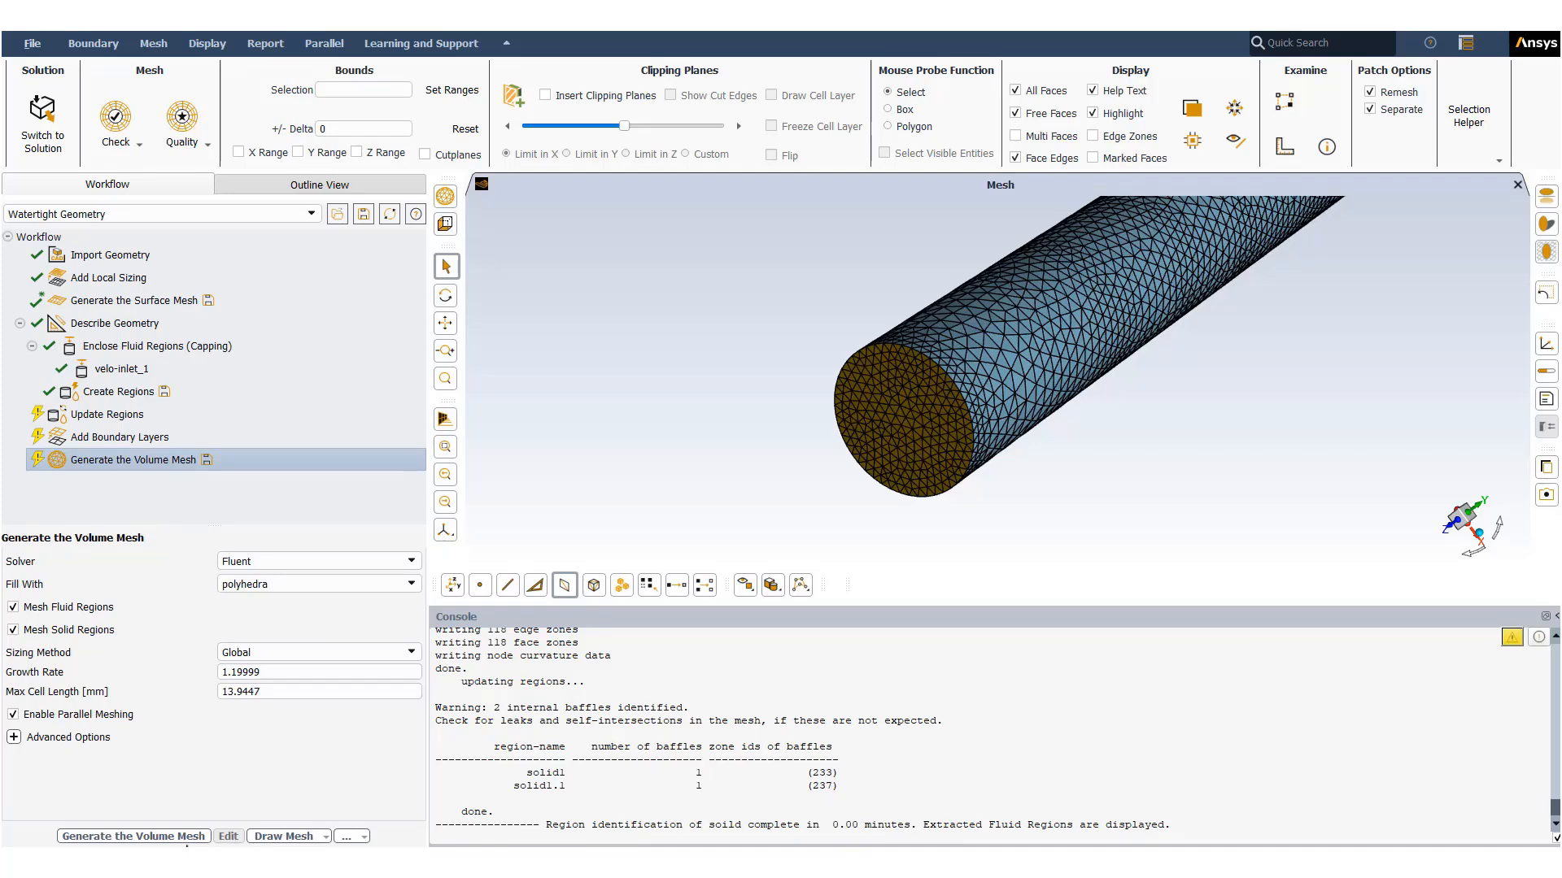
pyautogui.click(190, 840)
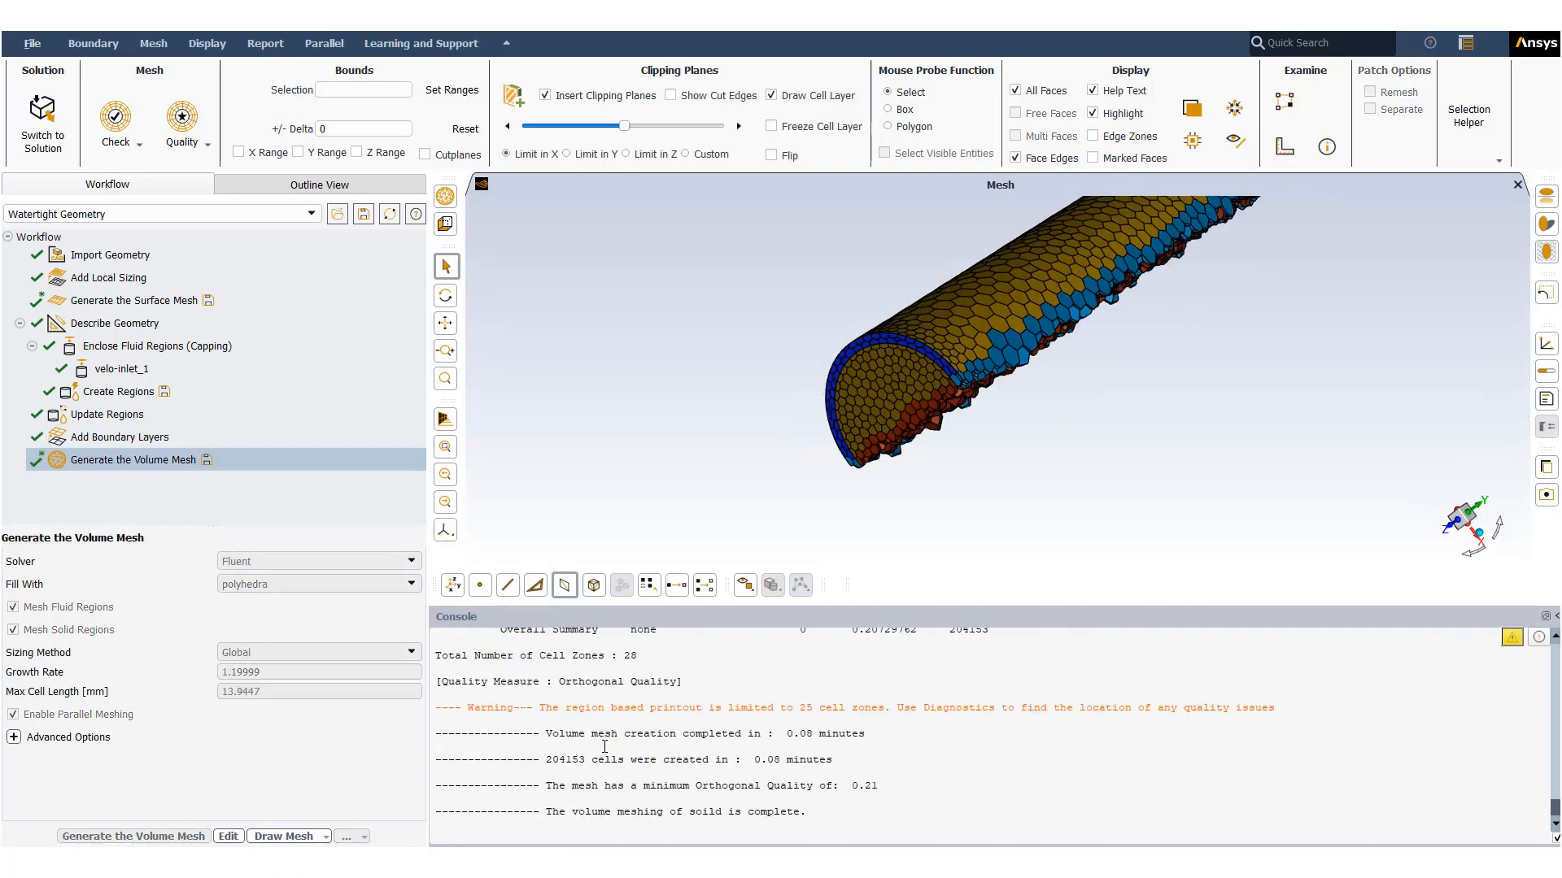
# - Examine the volume mesh cells near the capped tube end through the clipping plane
pyautogui.moveTo(1004, 498); pyautogui.dragTo(816, 372)
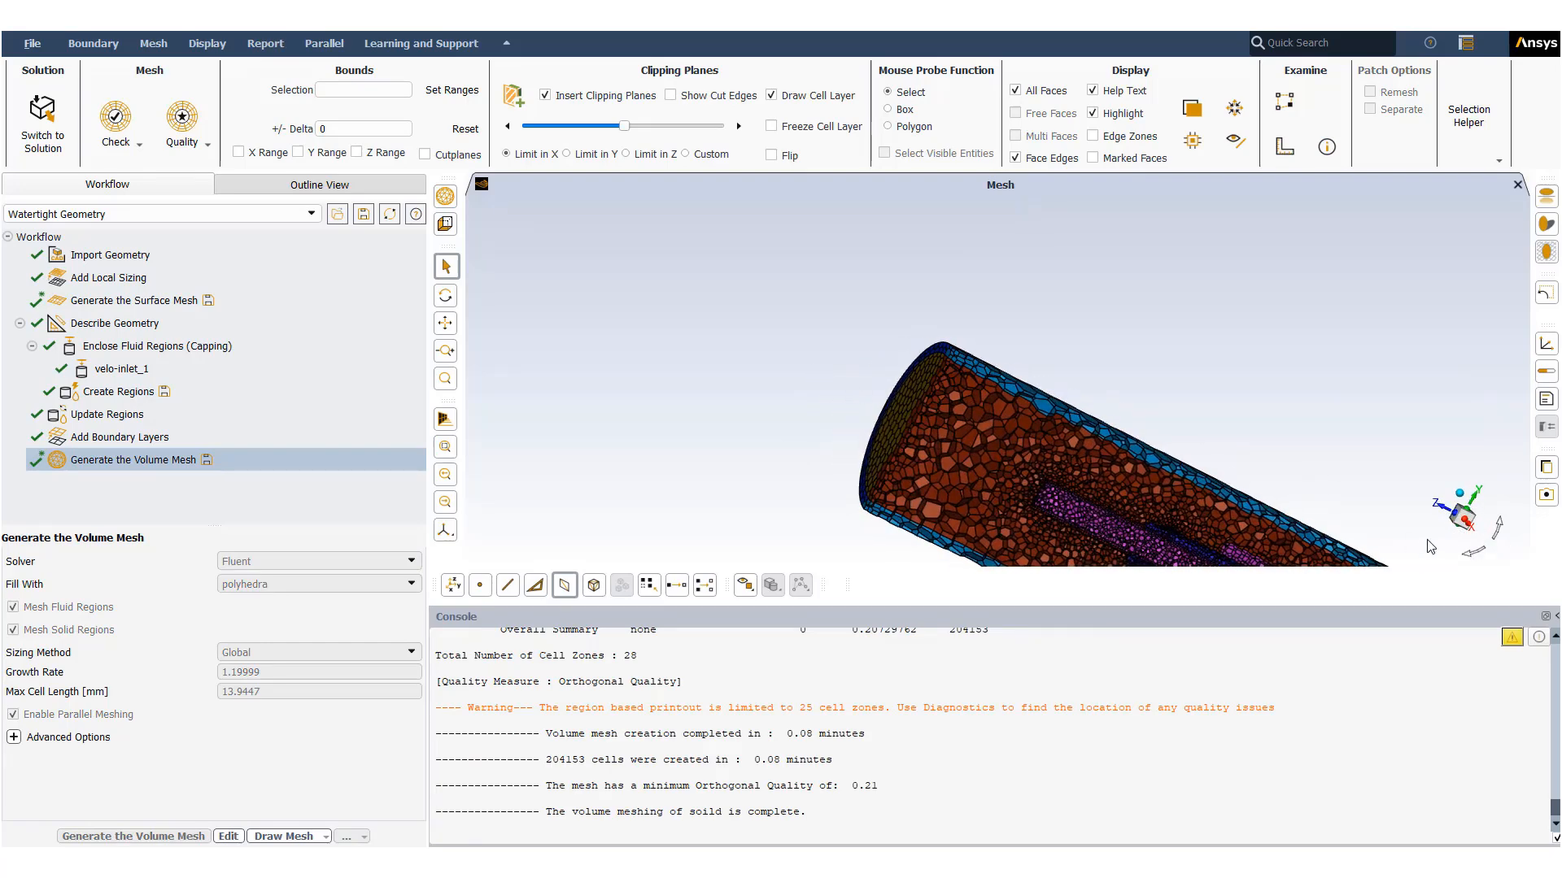
pyautogui.click(1464, 519)
pyautogui.scroll(4, 797, 371)
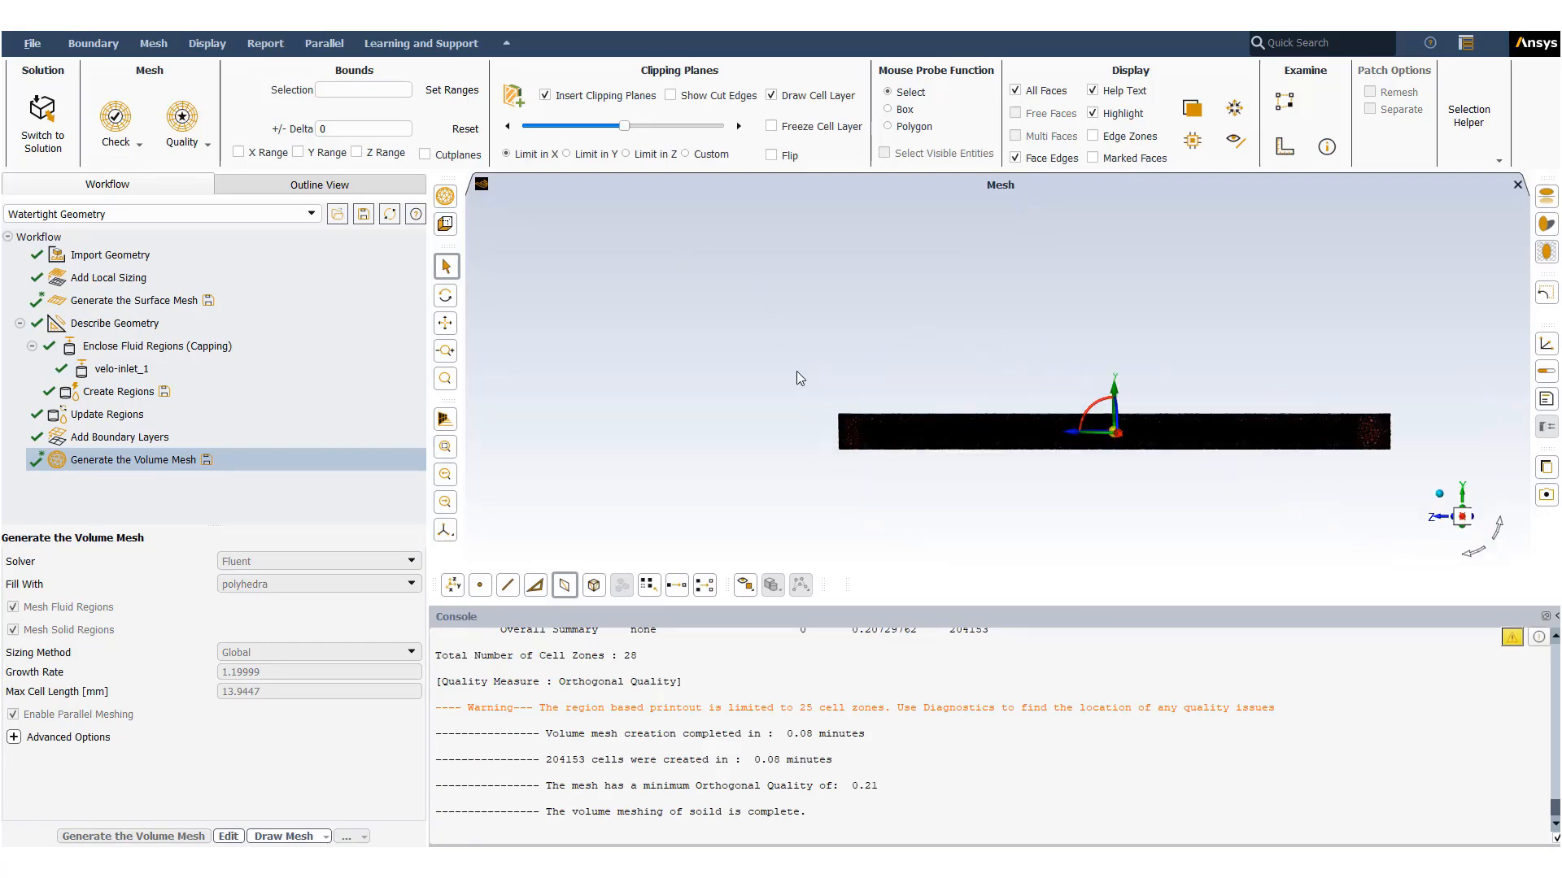
pyautogui.moveTo(943, 484); pyautogui.dragTo(940, 480)
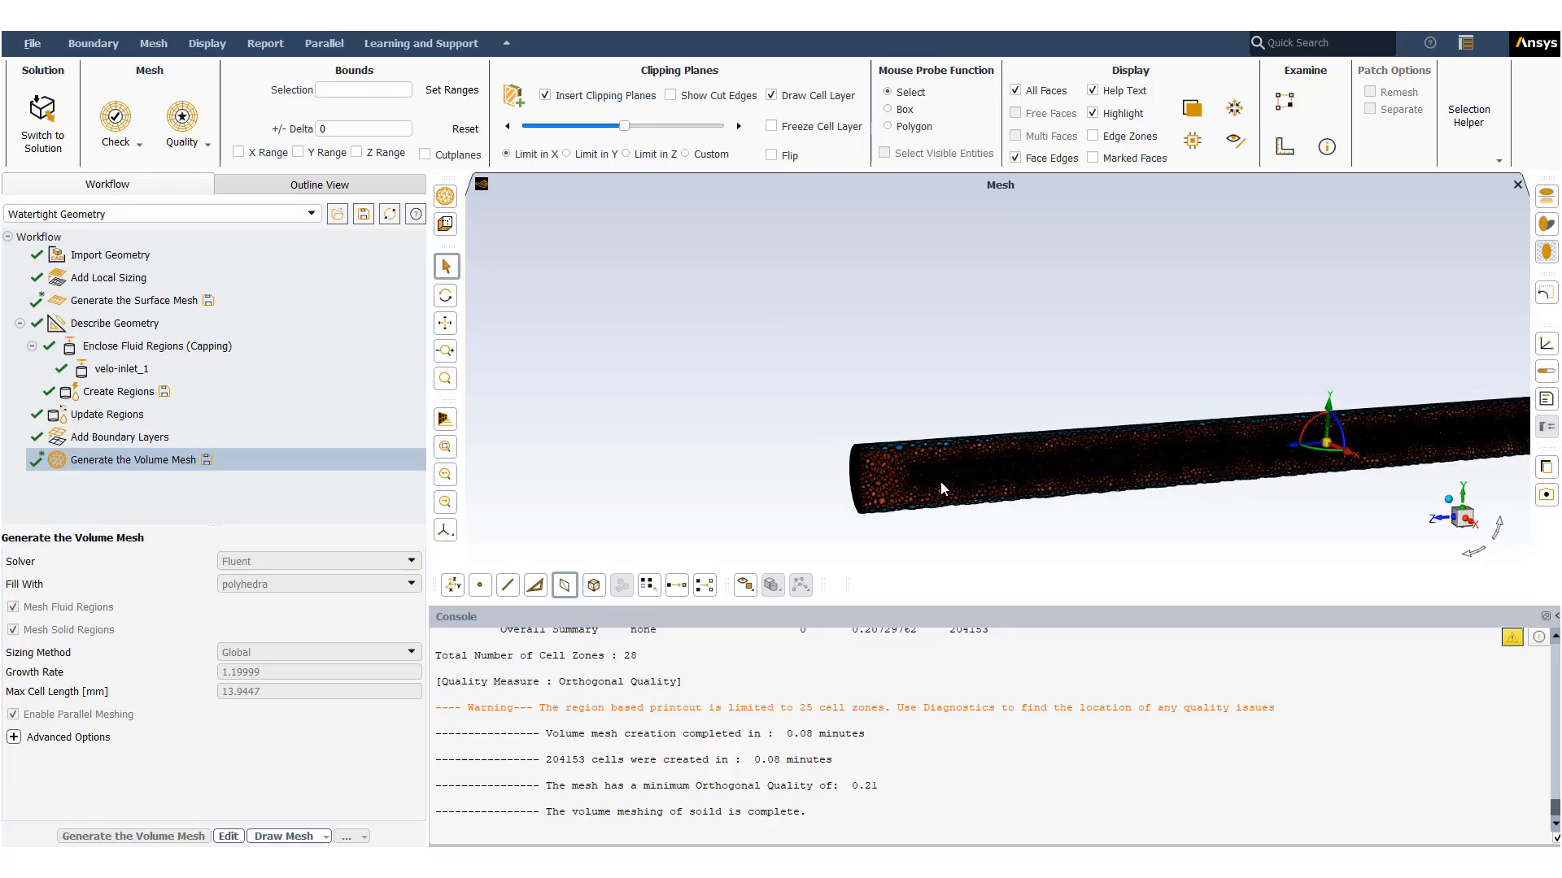
pyautogui.scroll(5, 941, 481)
pyautogui.moveTo(782, 450)
pyautogui.mouseDown()
pyautogui.moveTo(839, 452)
pyautogui.moveTo(802, 449)
pyautogui.mouseUp()
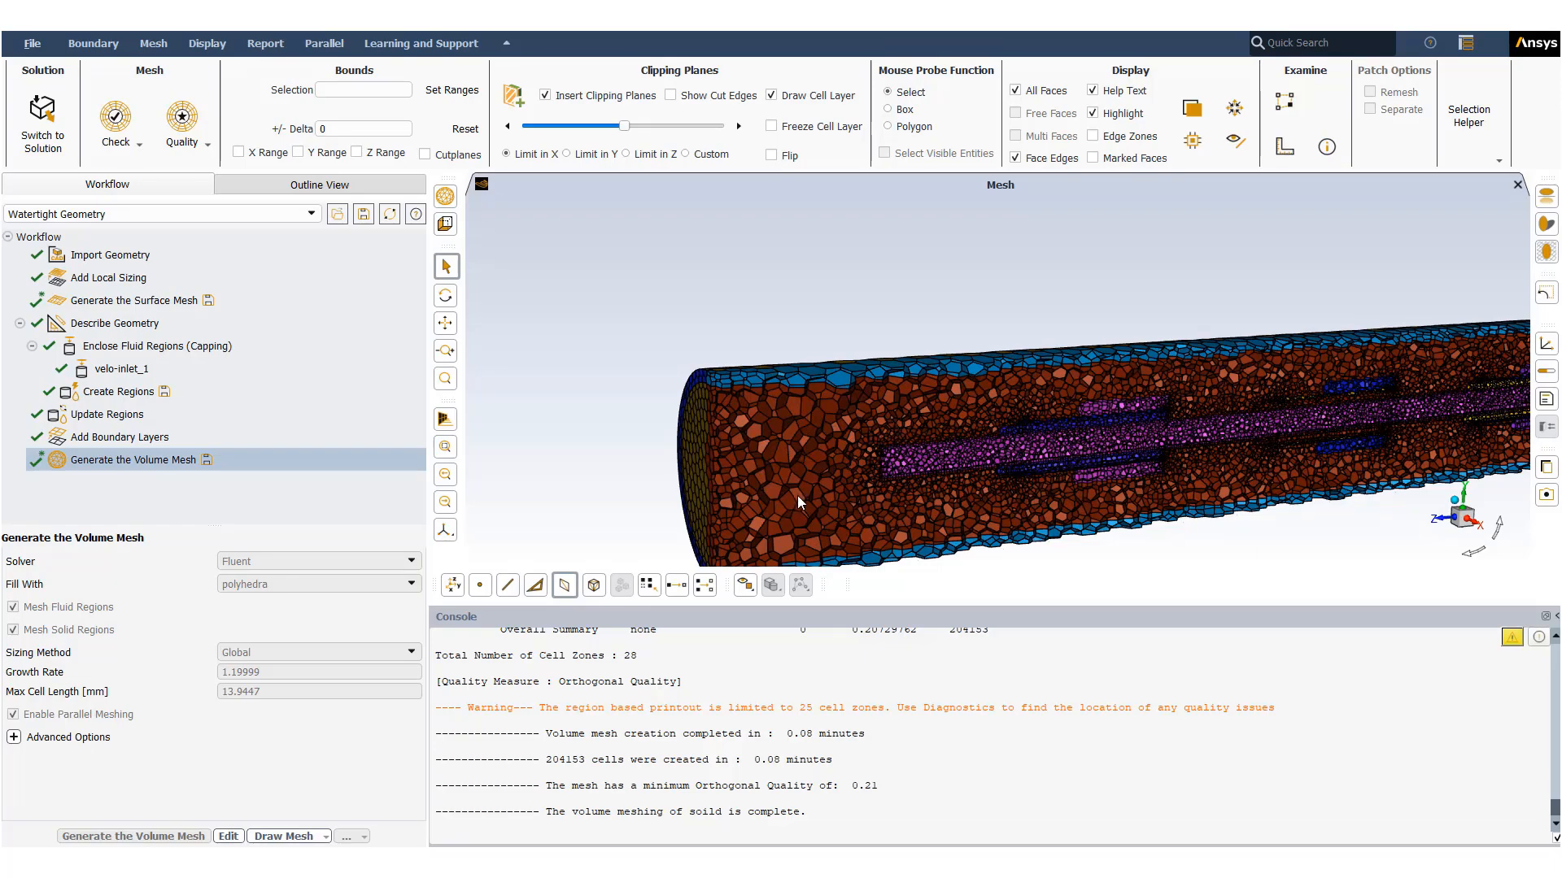
pyautogui.scroll(8, 797, 493)
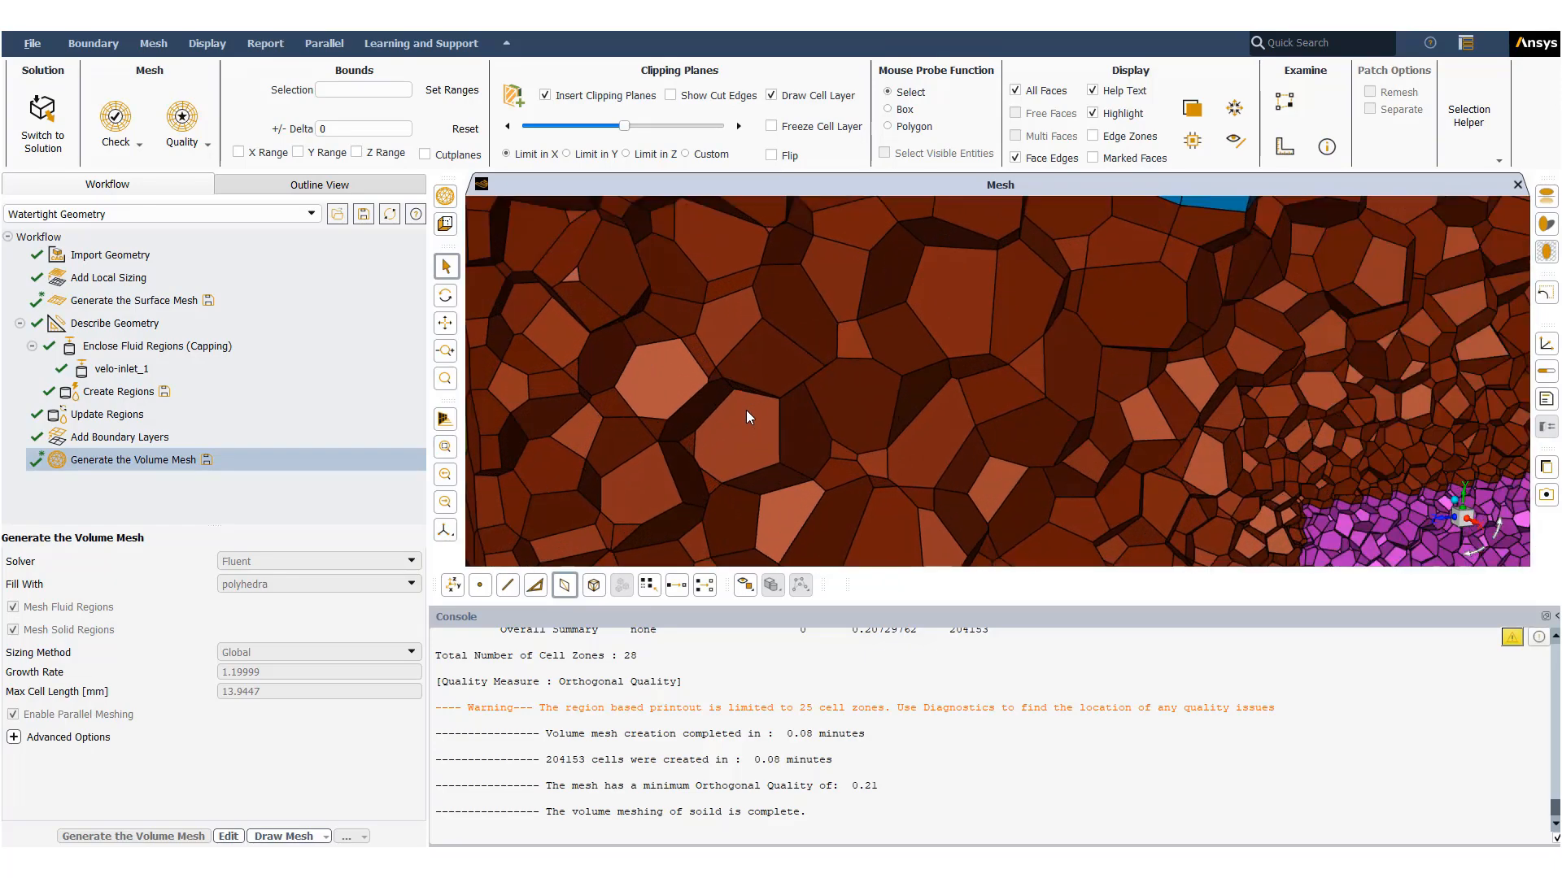
pyautogui.scroll(-6, 745, 410)
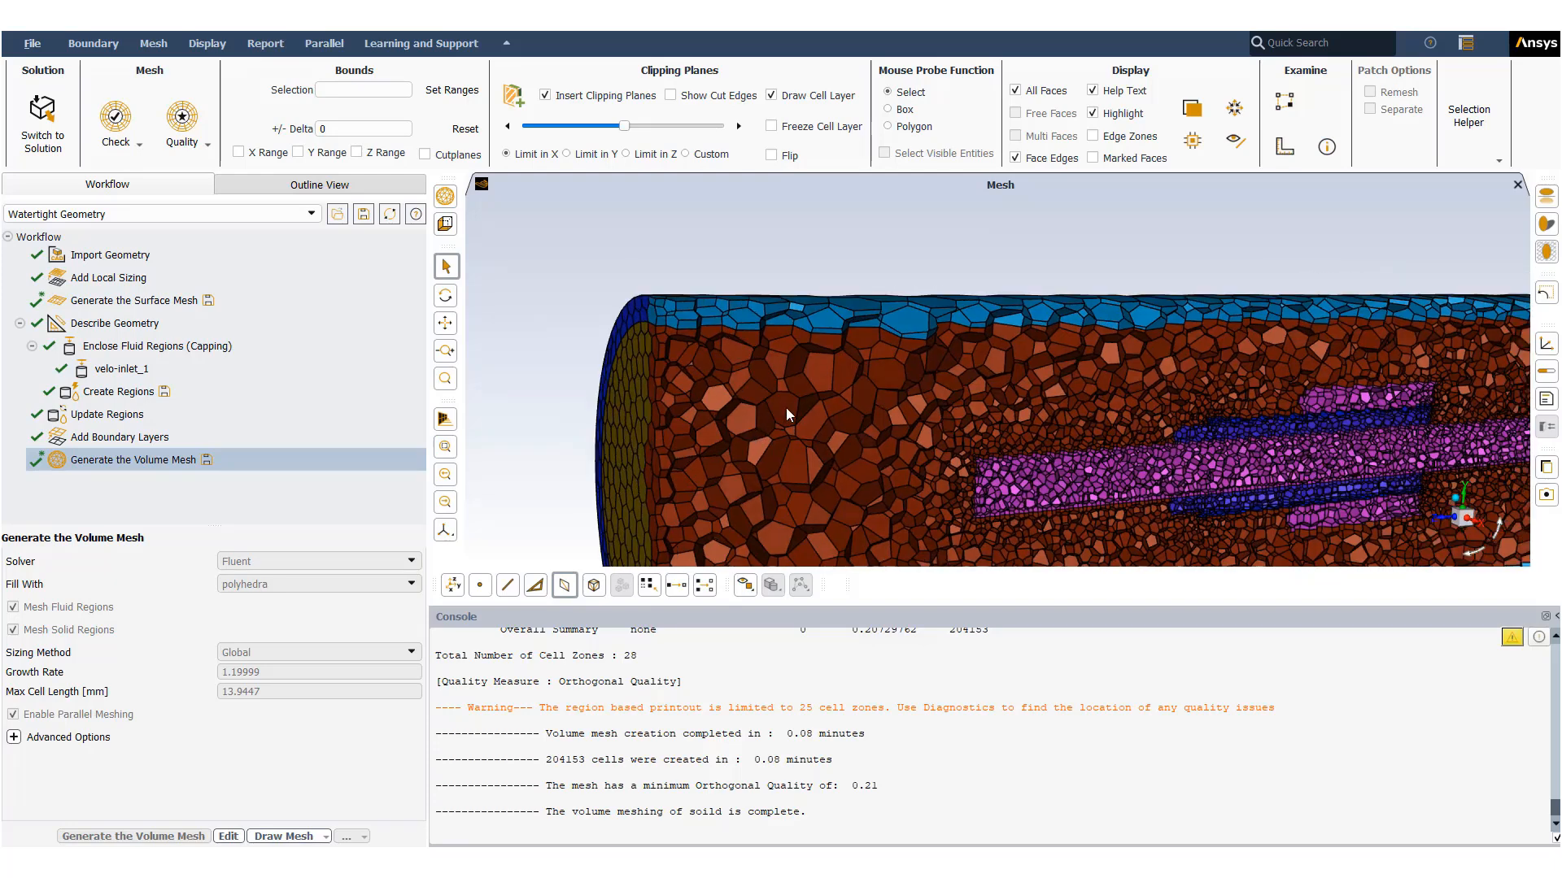
pyautogui.moveTo(786, 408); pyautogui.dragTo(820, 414)
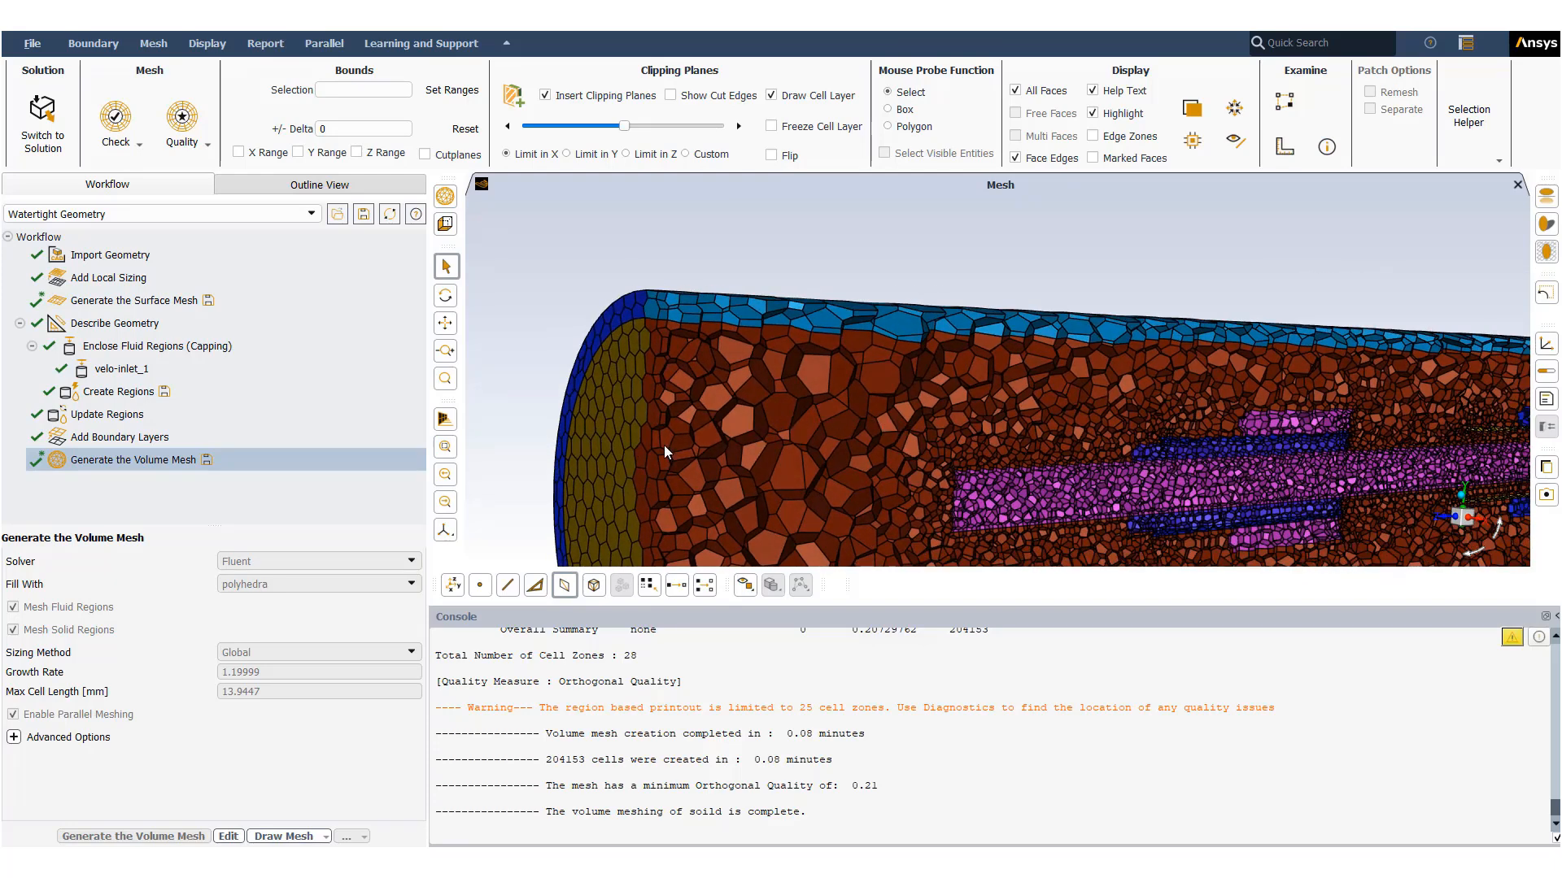
pyautogui.scroll(-5, 852, 431)
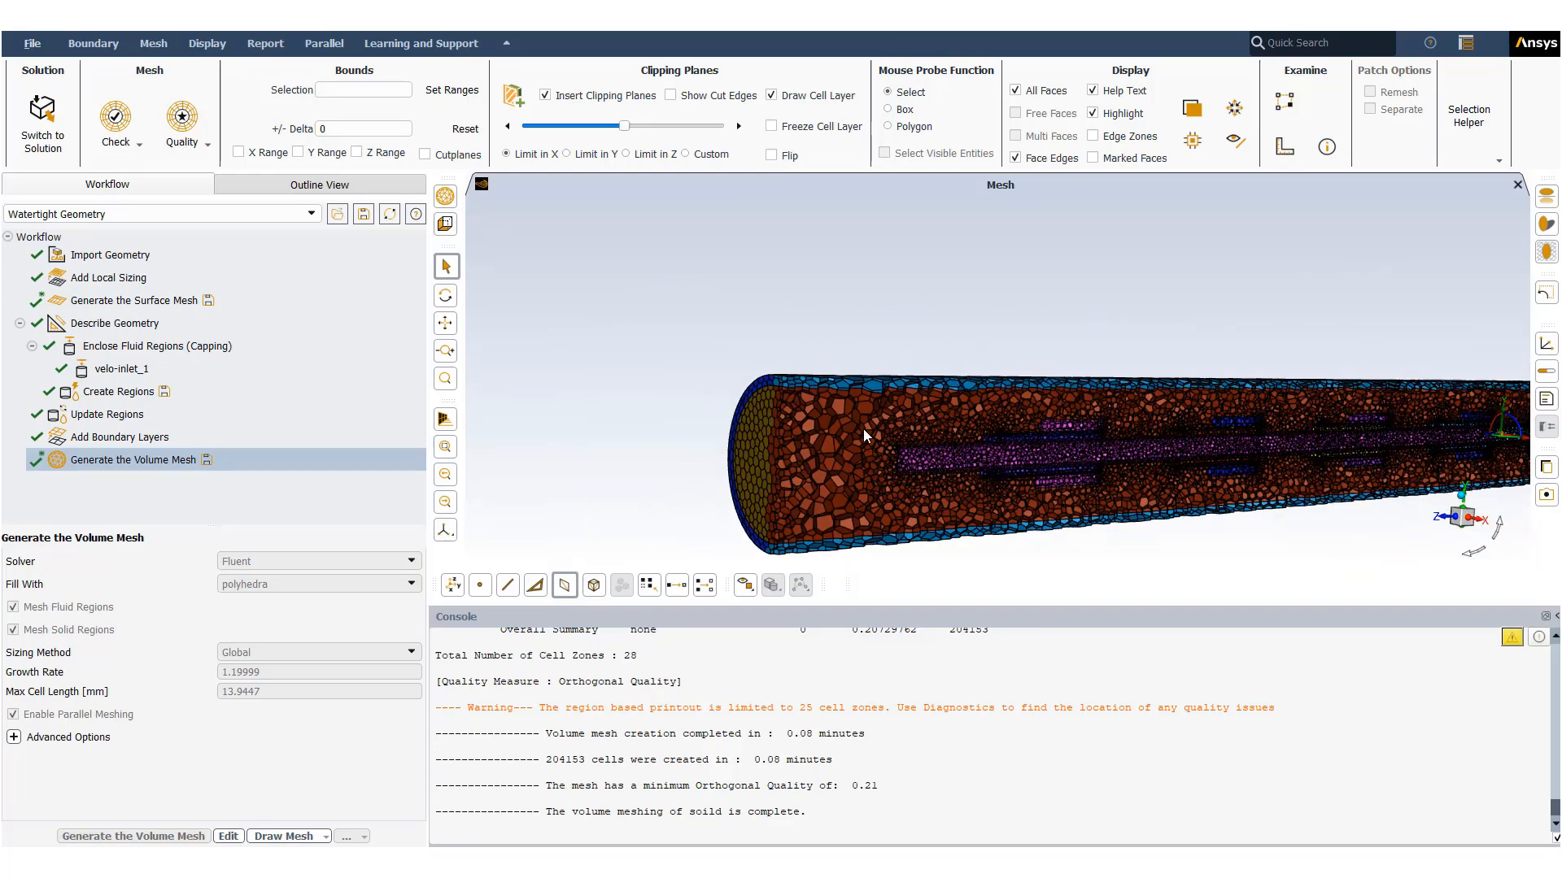
# - Inspect the volume mesh around the internal components along the tube's length
pyautogui.moveTo(862, 428); pyautogui.dragTo(1230, 486)
pyautogui.scroll(5, 1076, 388)
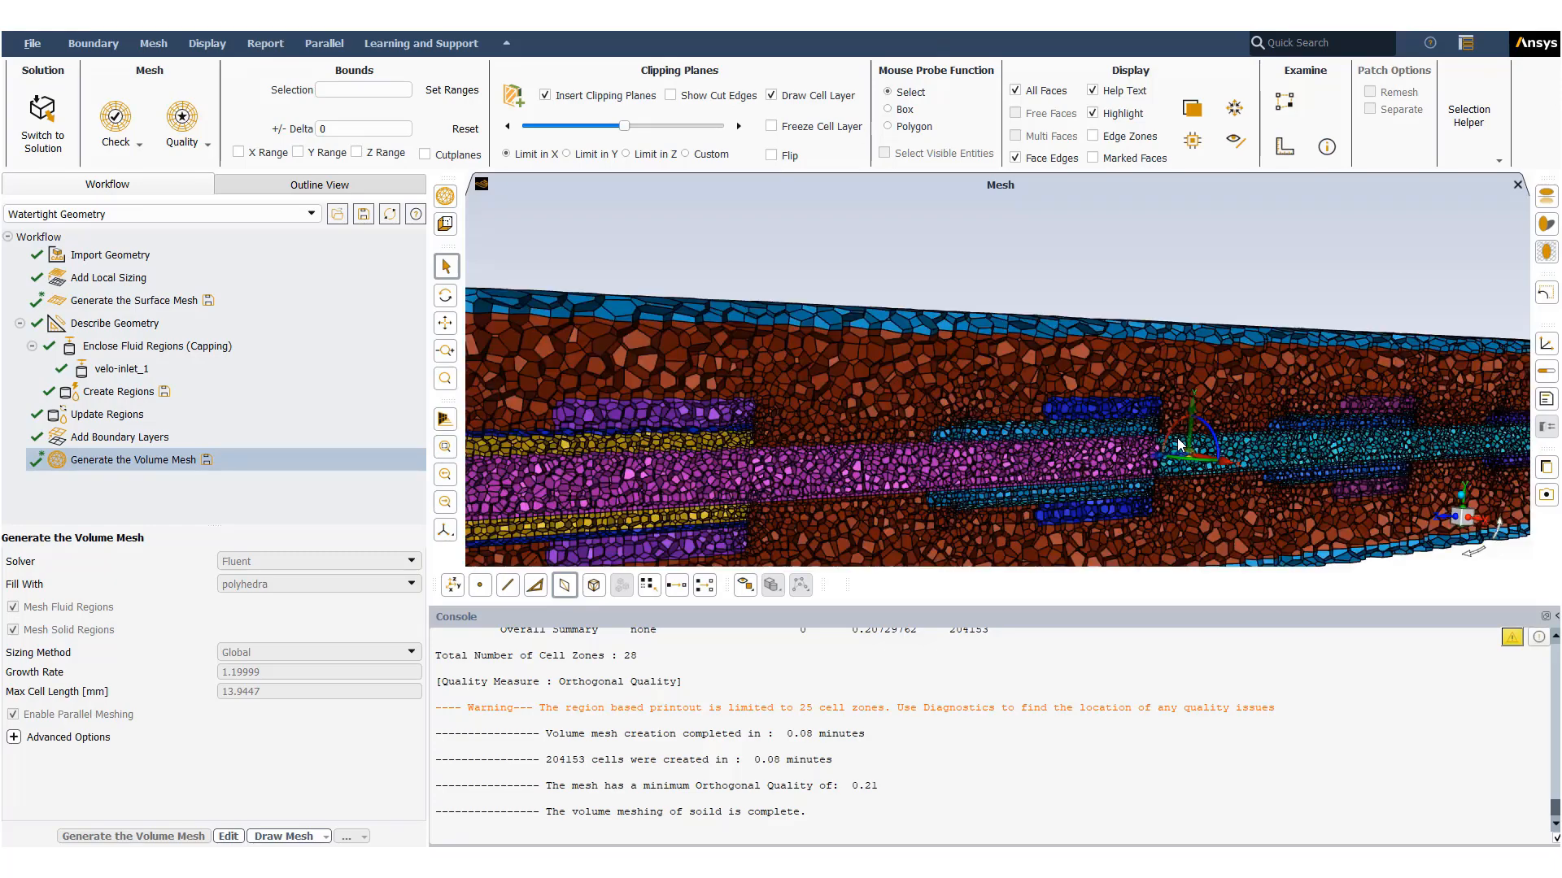
pyautogui.scroll(-10, 1072, 396)
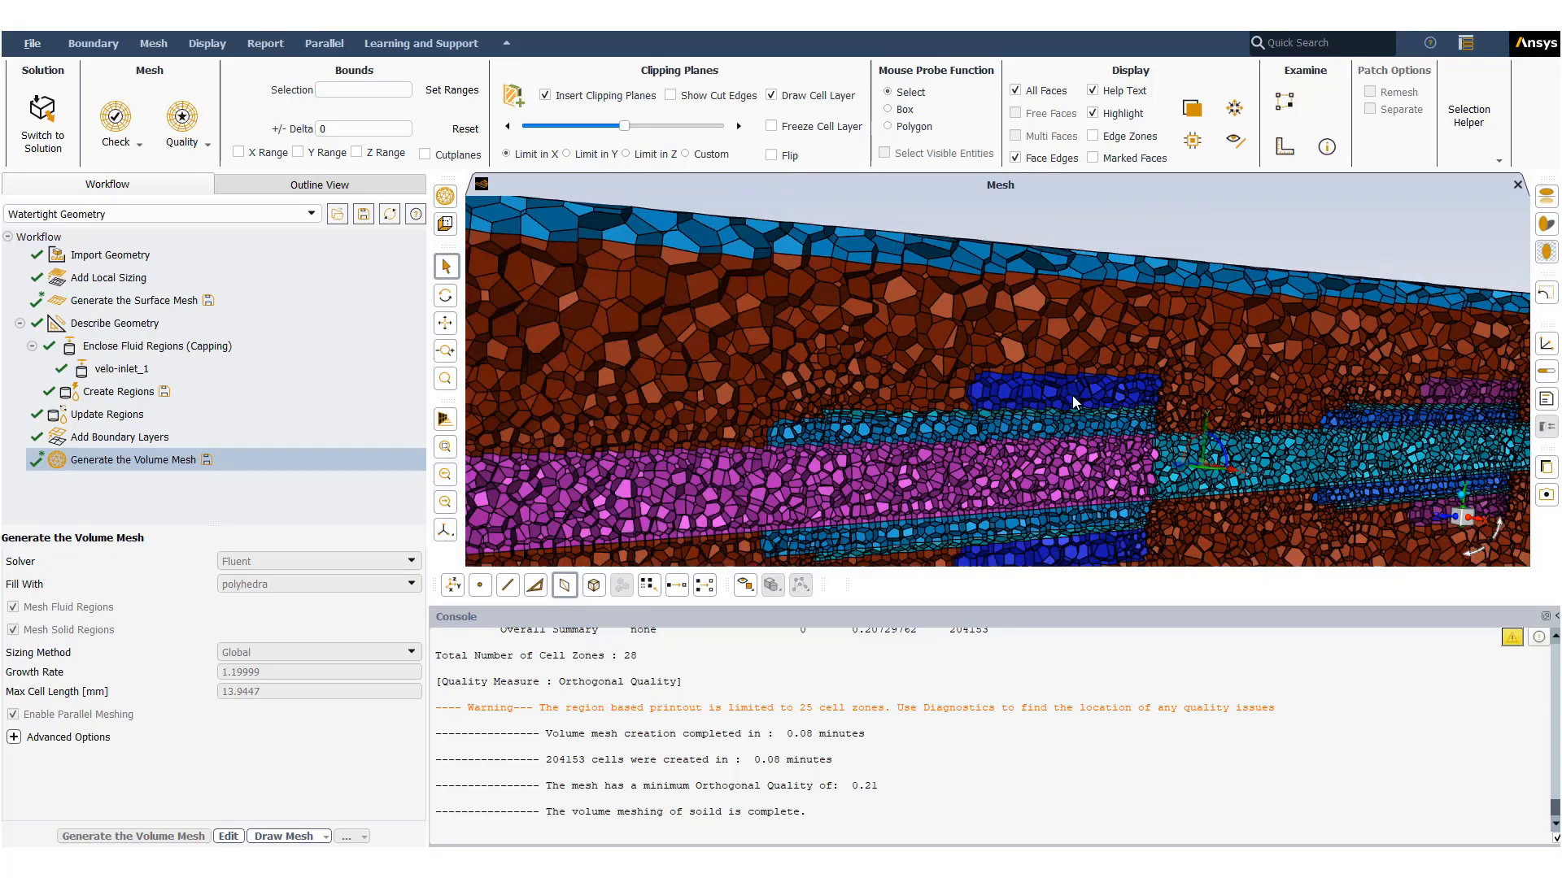
pyautogui.scroll(10, 1480, 422)
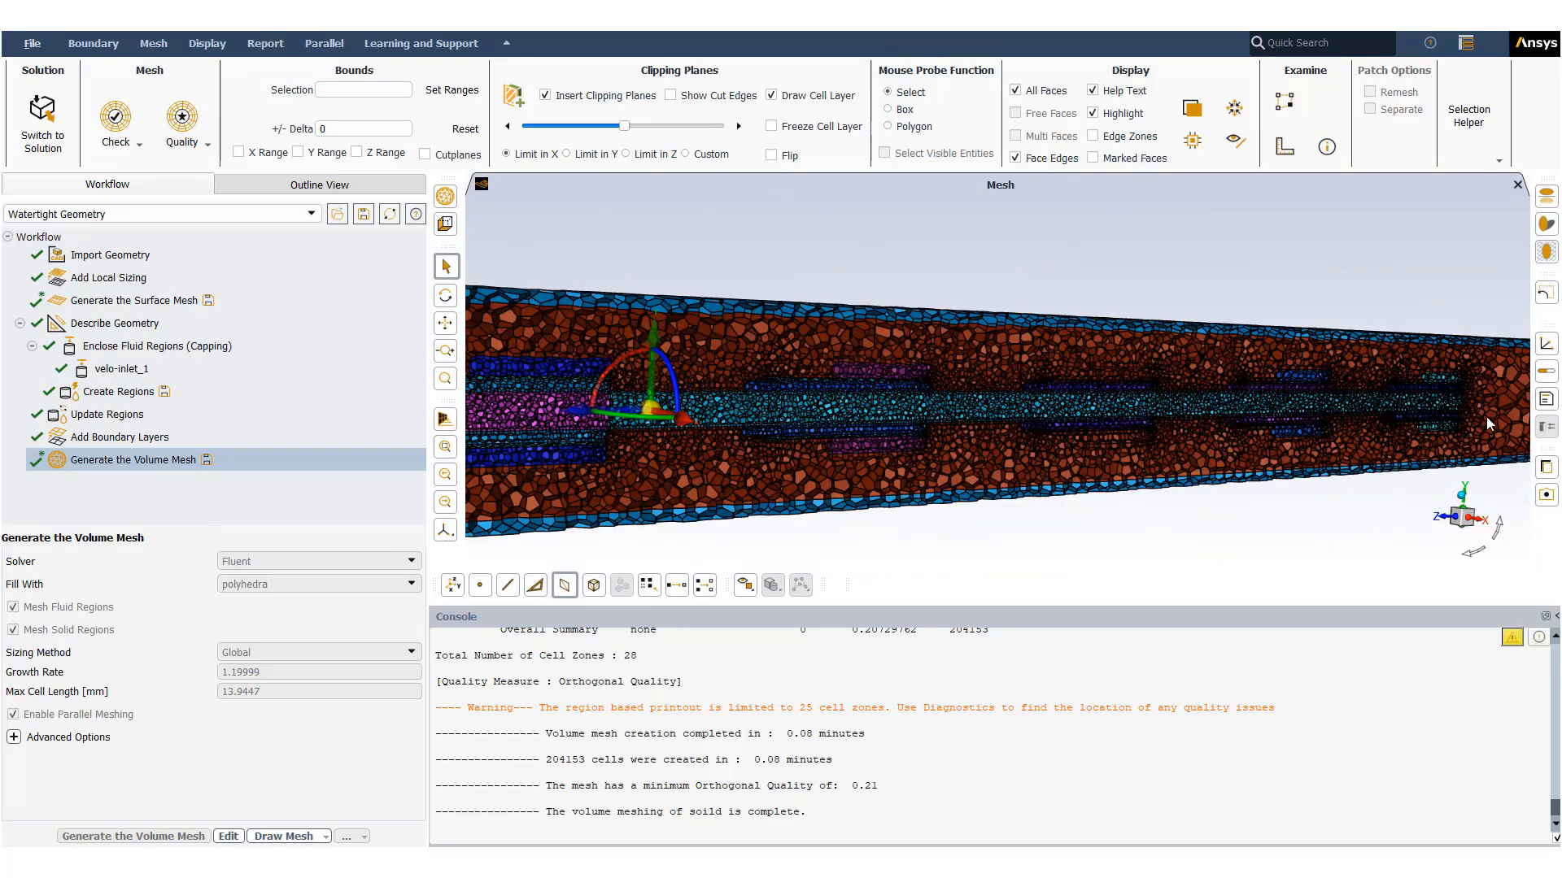
pyautogui.moveTo(1008, 428); pyautogui.dragTo(1354, 424)
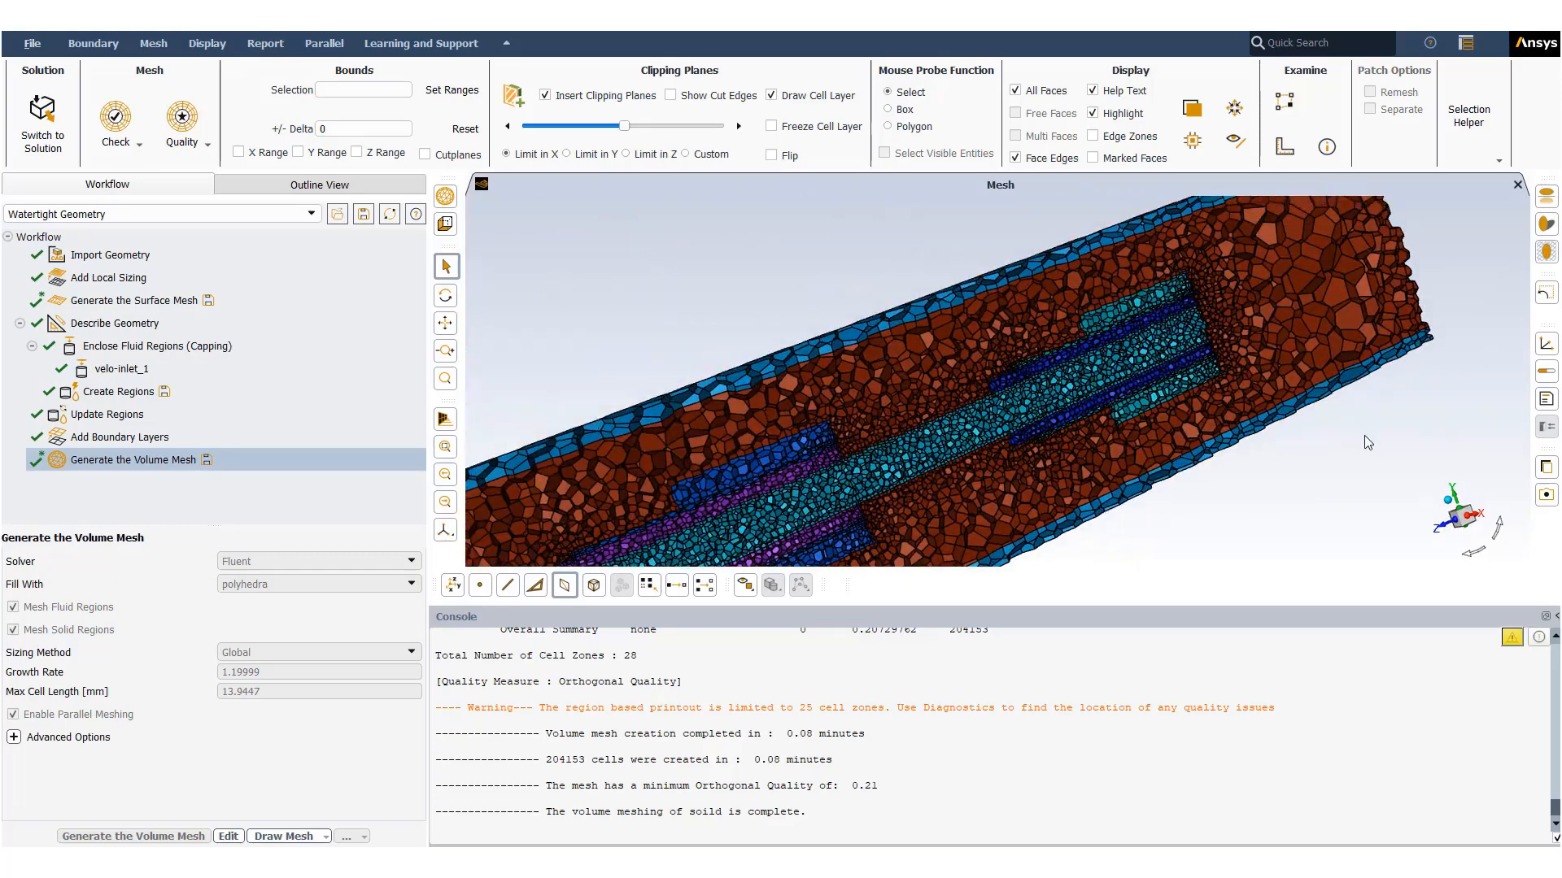
pyautogui.scroll(-5, 1170, 409)
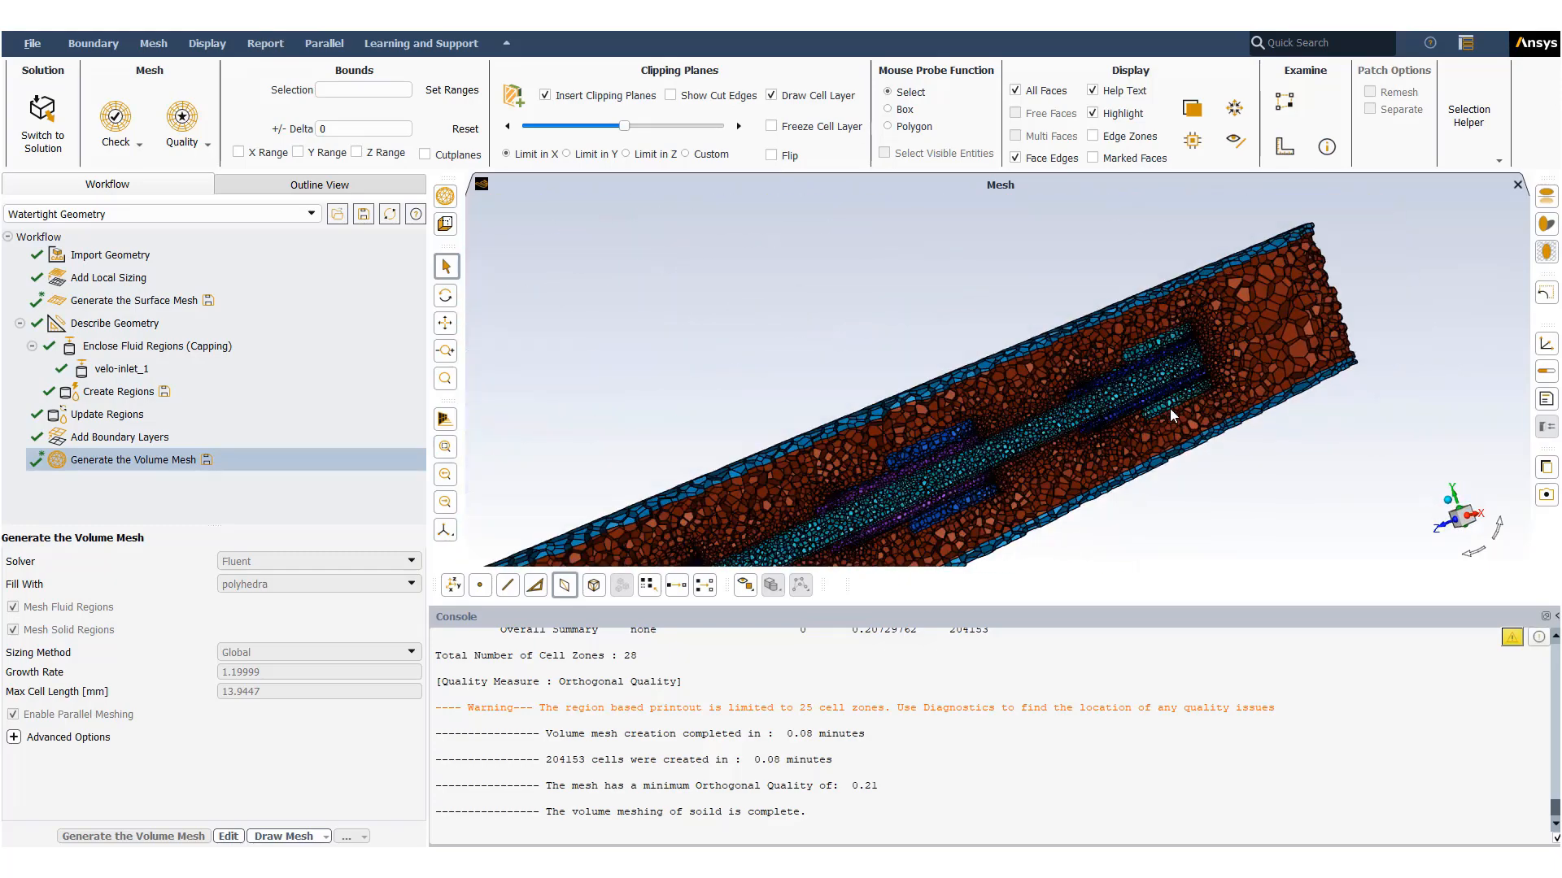
pyautogui.click(1472, 520)
pyautogui.moveTo(1080, 441); pyautogui.dragTo(1220, 485)
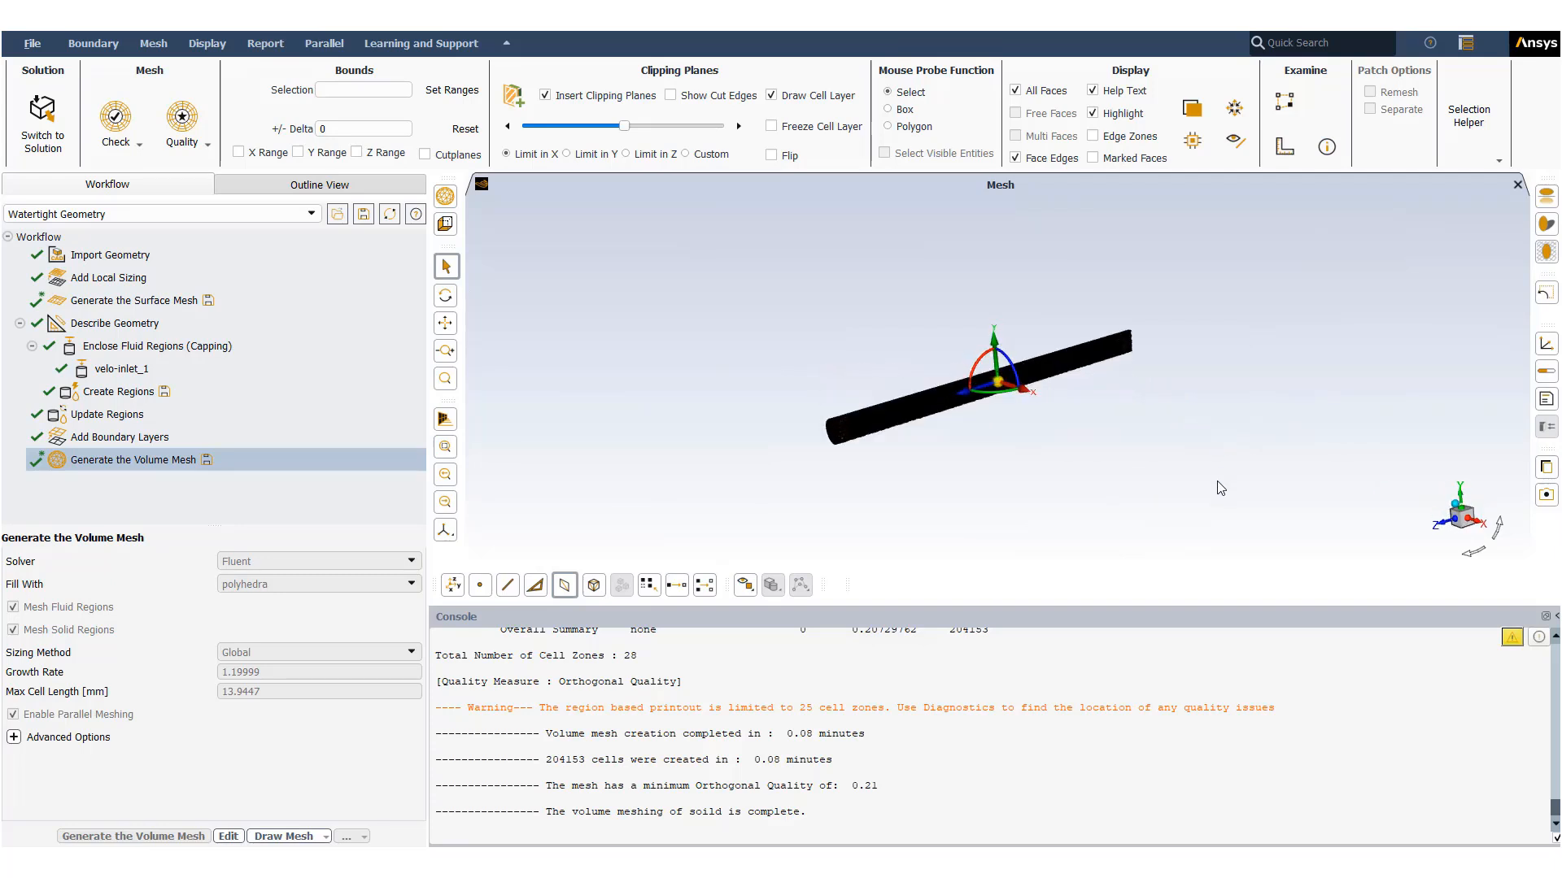
pyautogui.scroll(5, 943, 386)
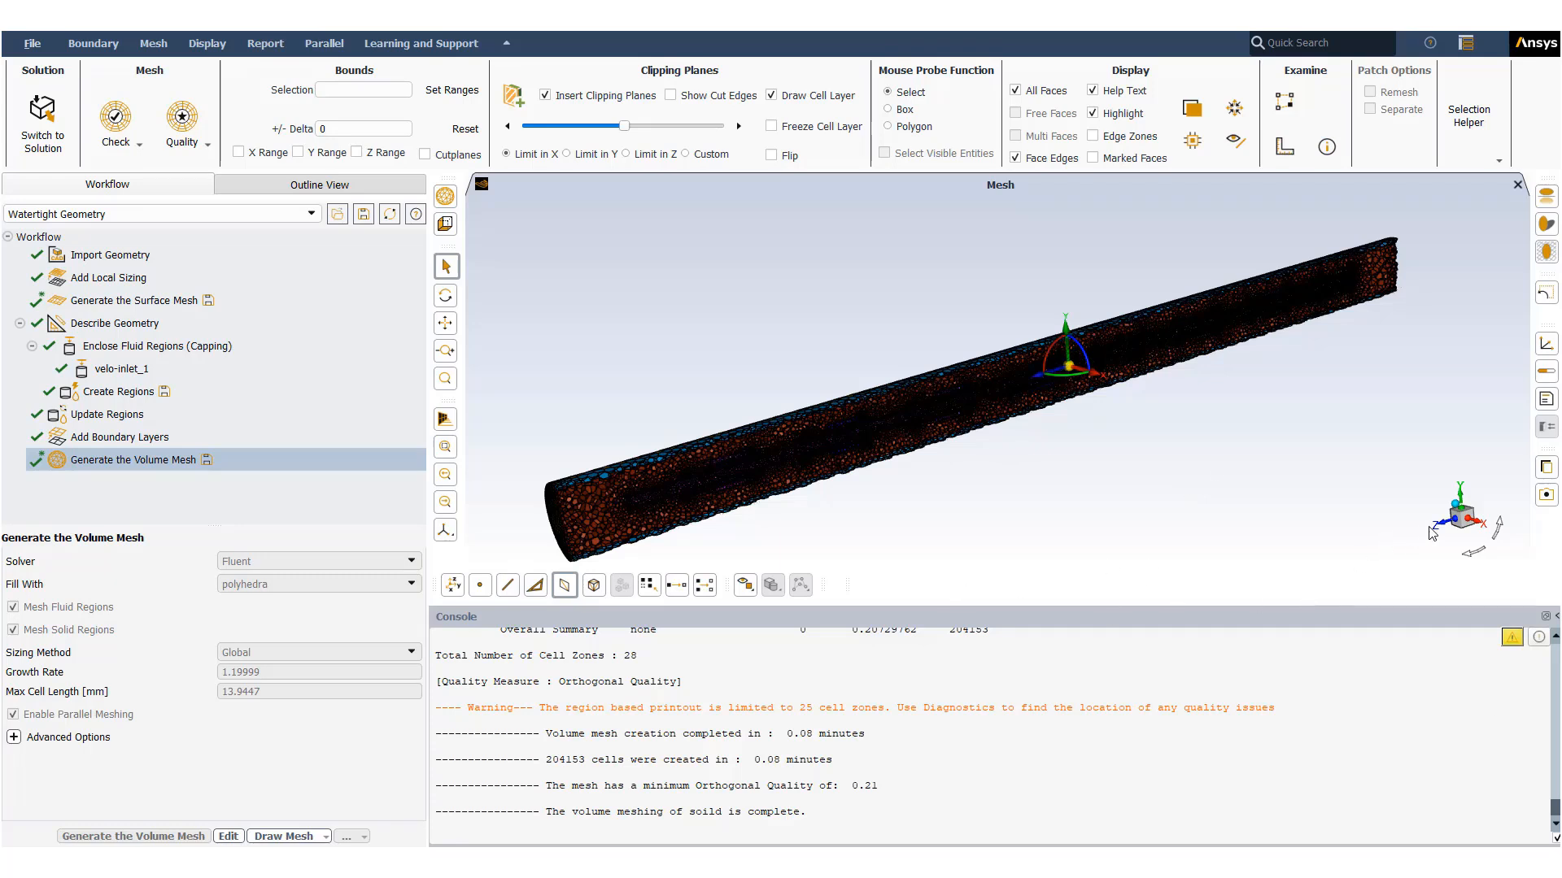
pyautogui.click(1470, 525)
pyautogui.scroll(5, 831, 349)
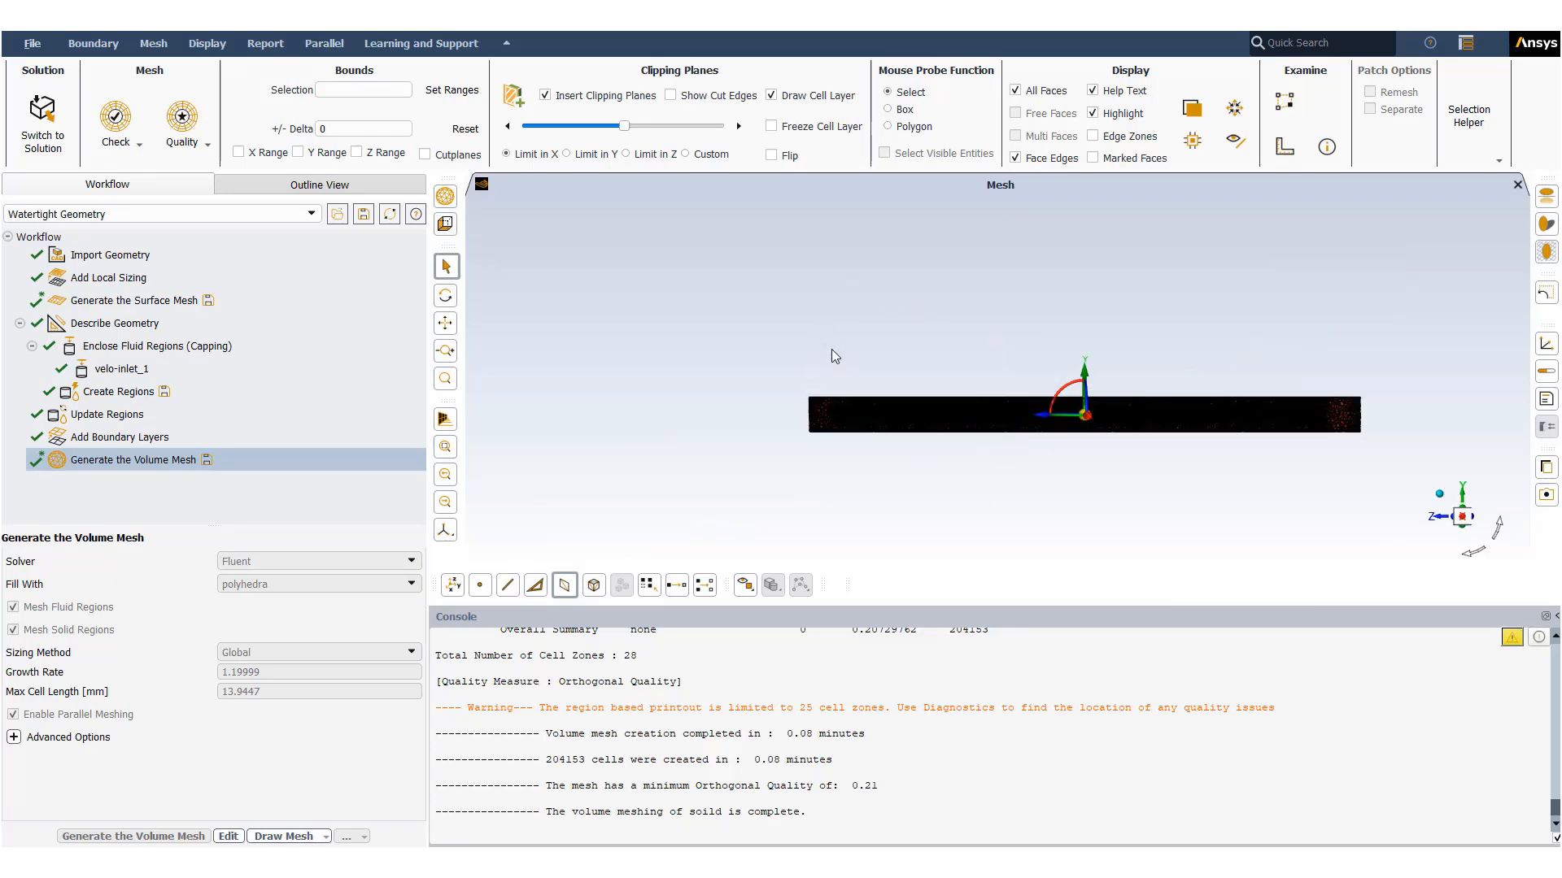
pyautogui.scroll(10, 797, 460)
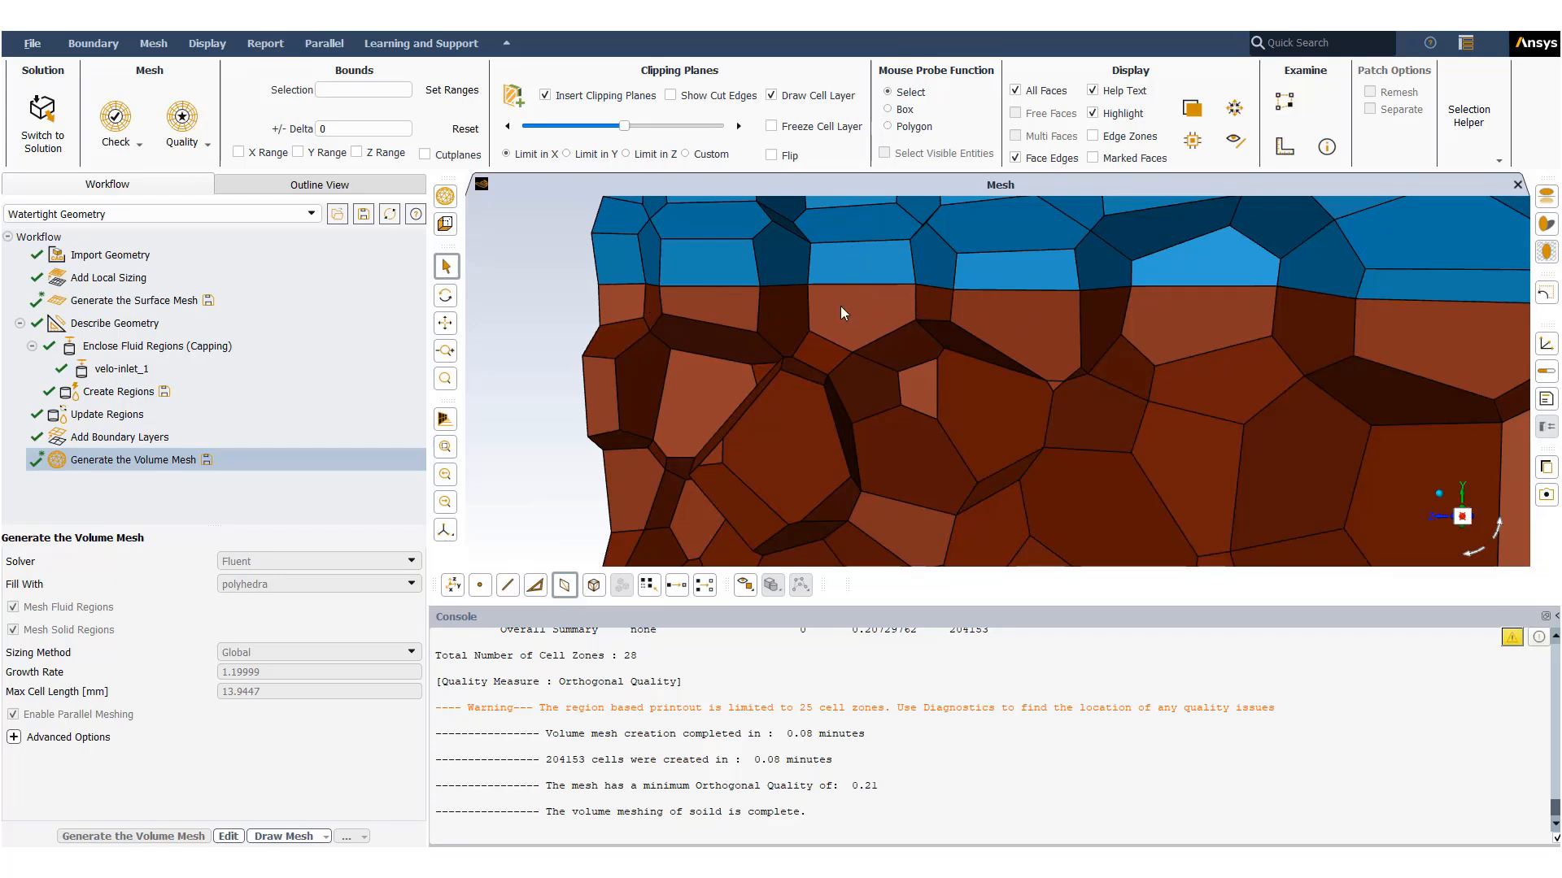
pyautogui.scroll(-10, 841, 307)
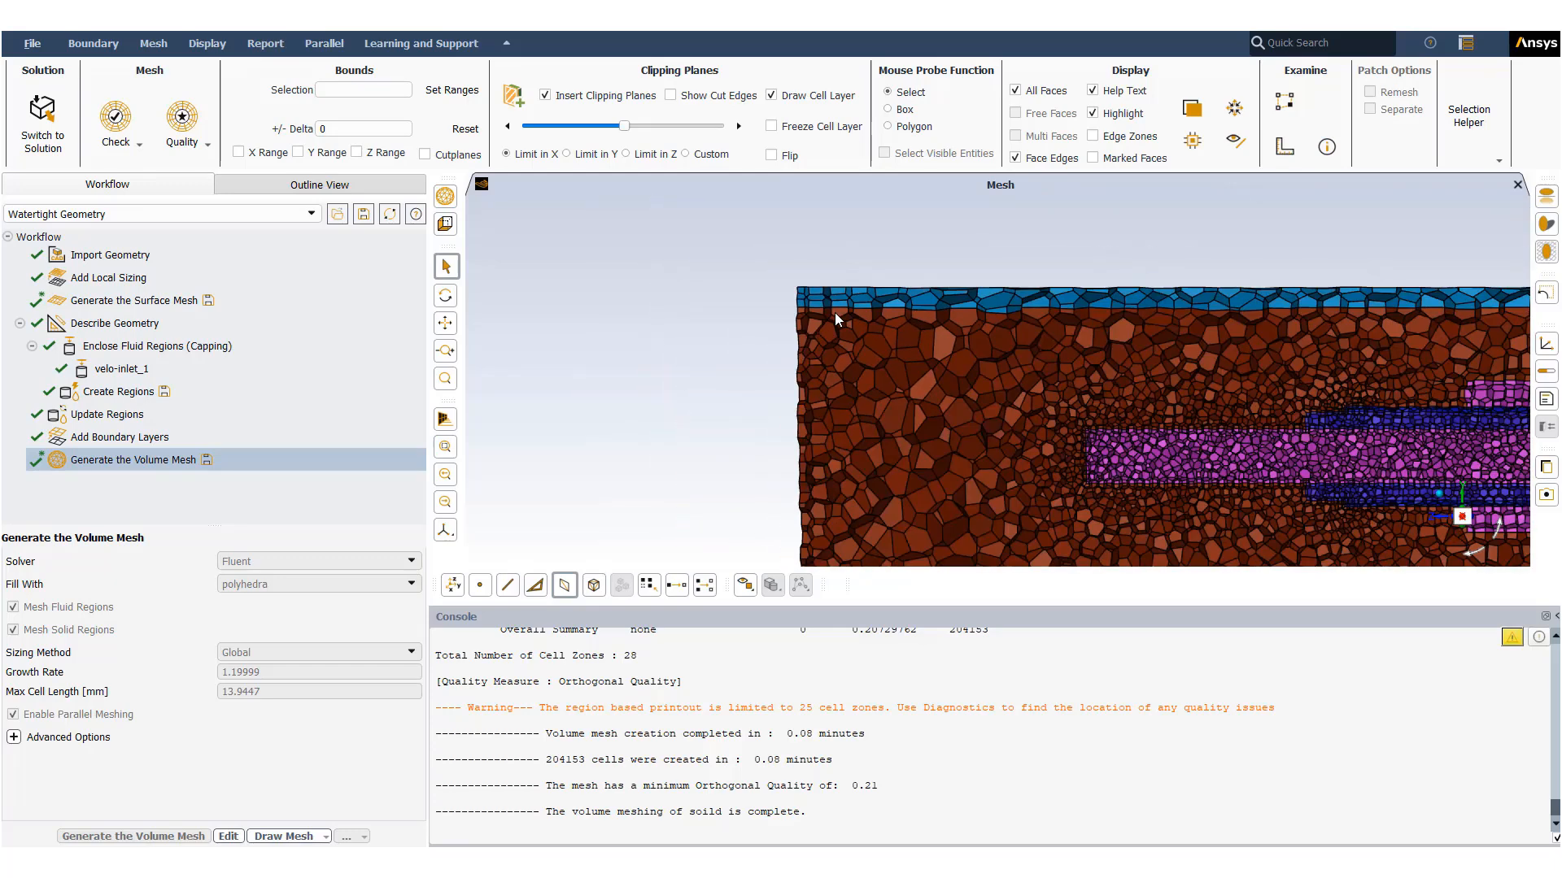
# - Examine the clipped volume mesh cells at the interfaces between the fluid, tube wall and component zones at close zoom
pyautogui.scroll(10, 1018, 394)
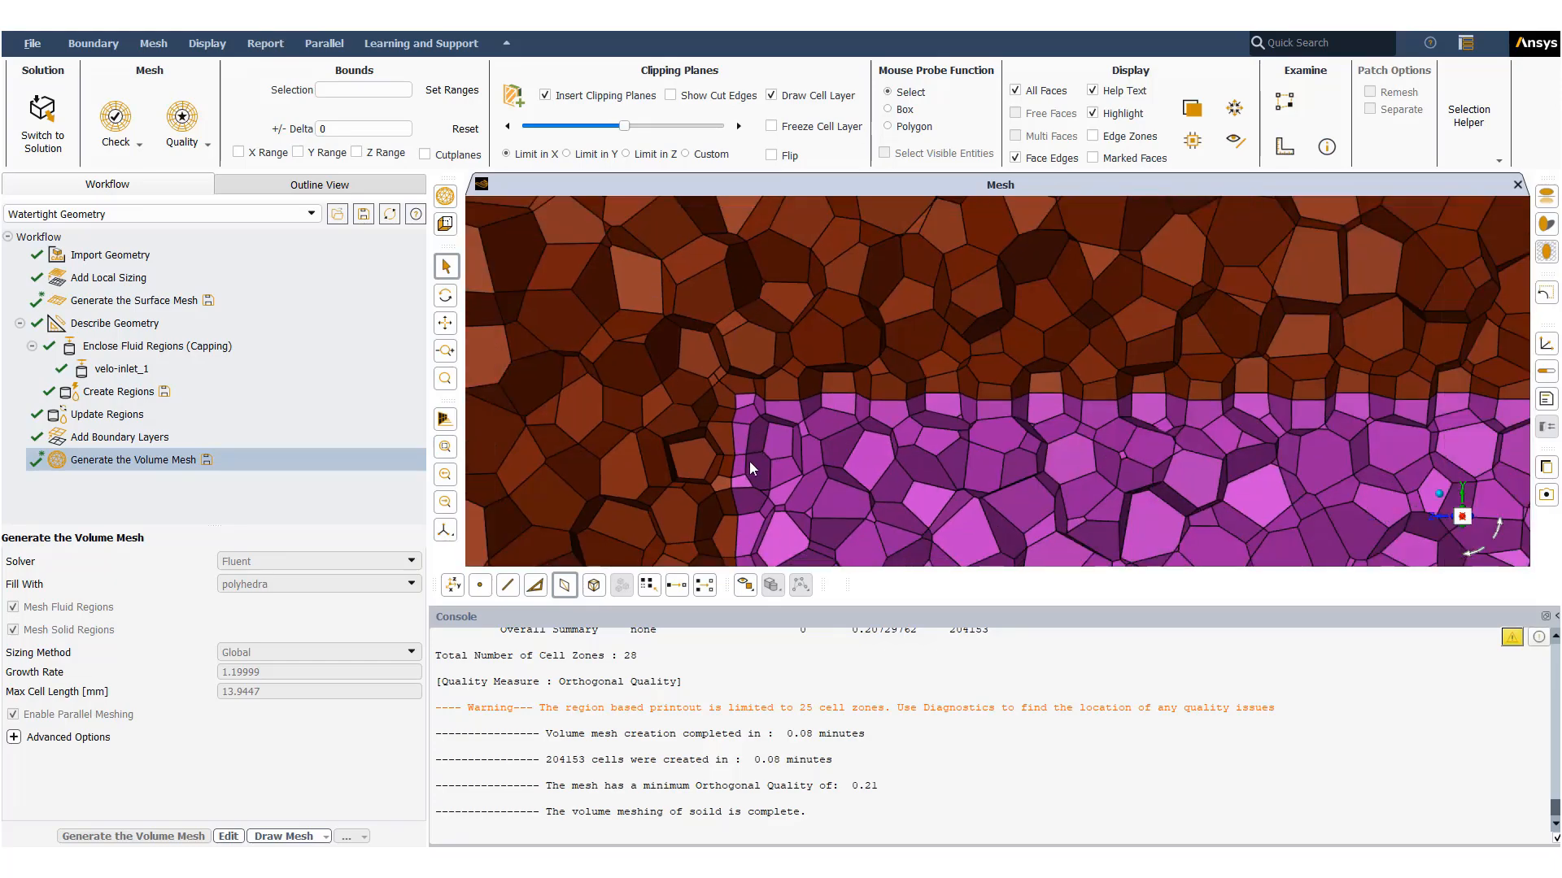
pyautogui.scroll(-6, 749, 461)
pyautogui.scroll(8, 1138, 436)
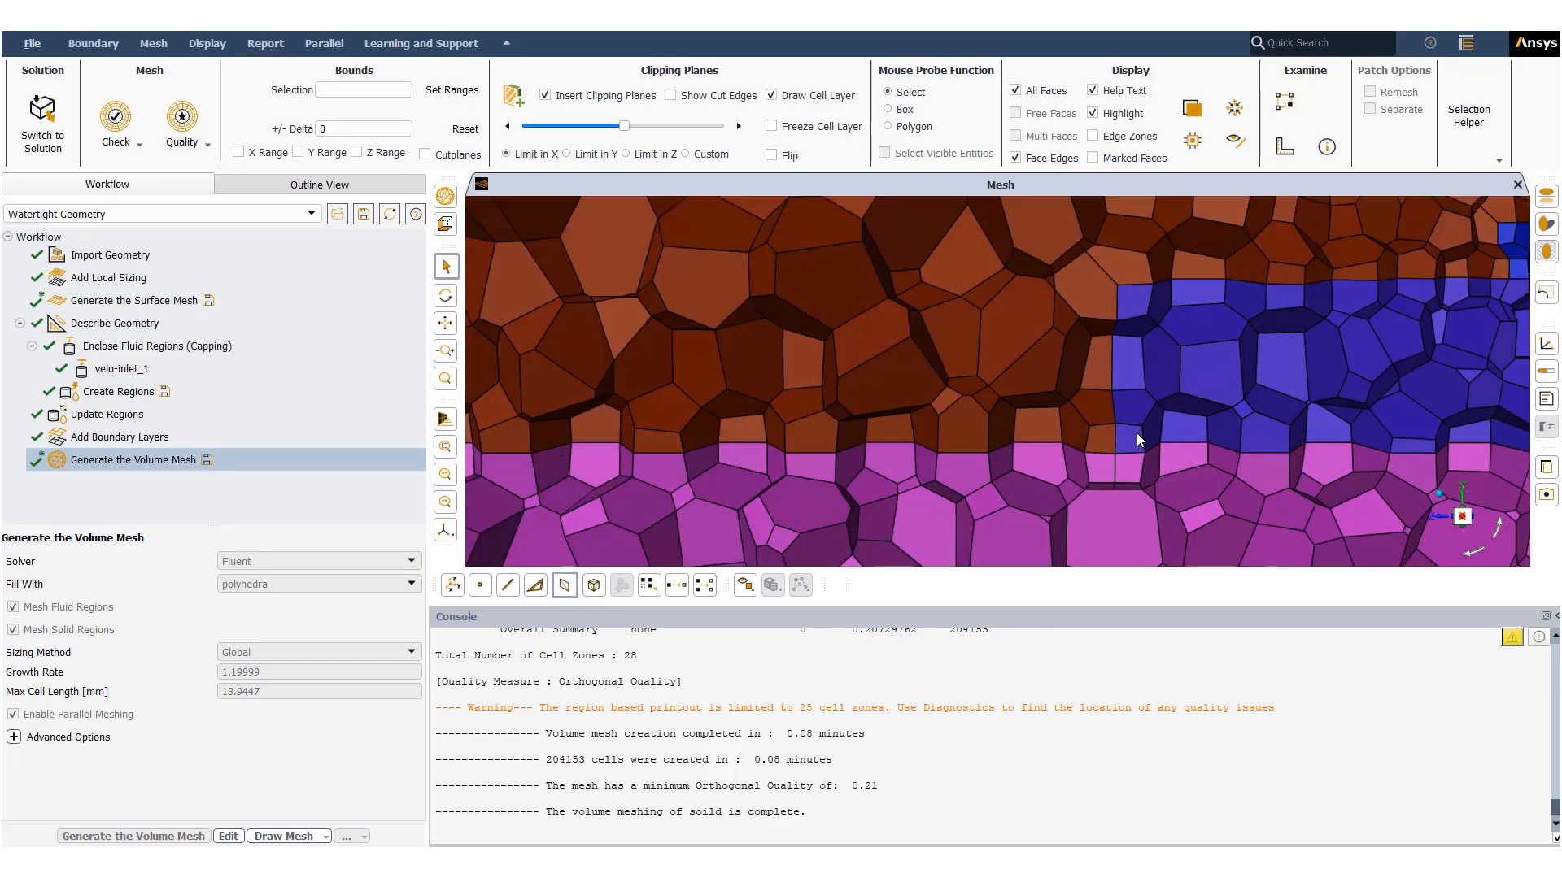
pyautogui.scroll(-4, 1135, 433)
pyautogui.scroll(3, 1292, 388)
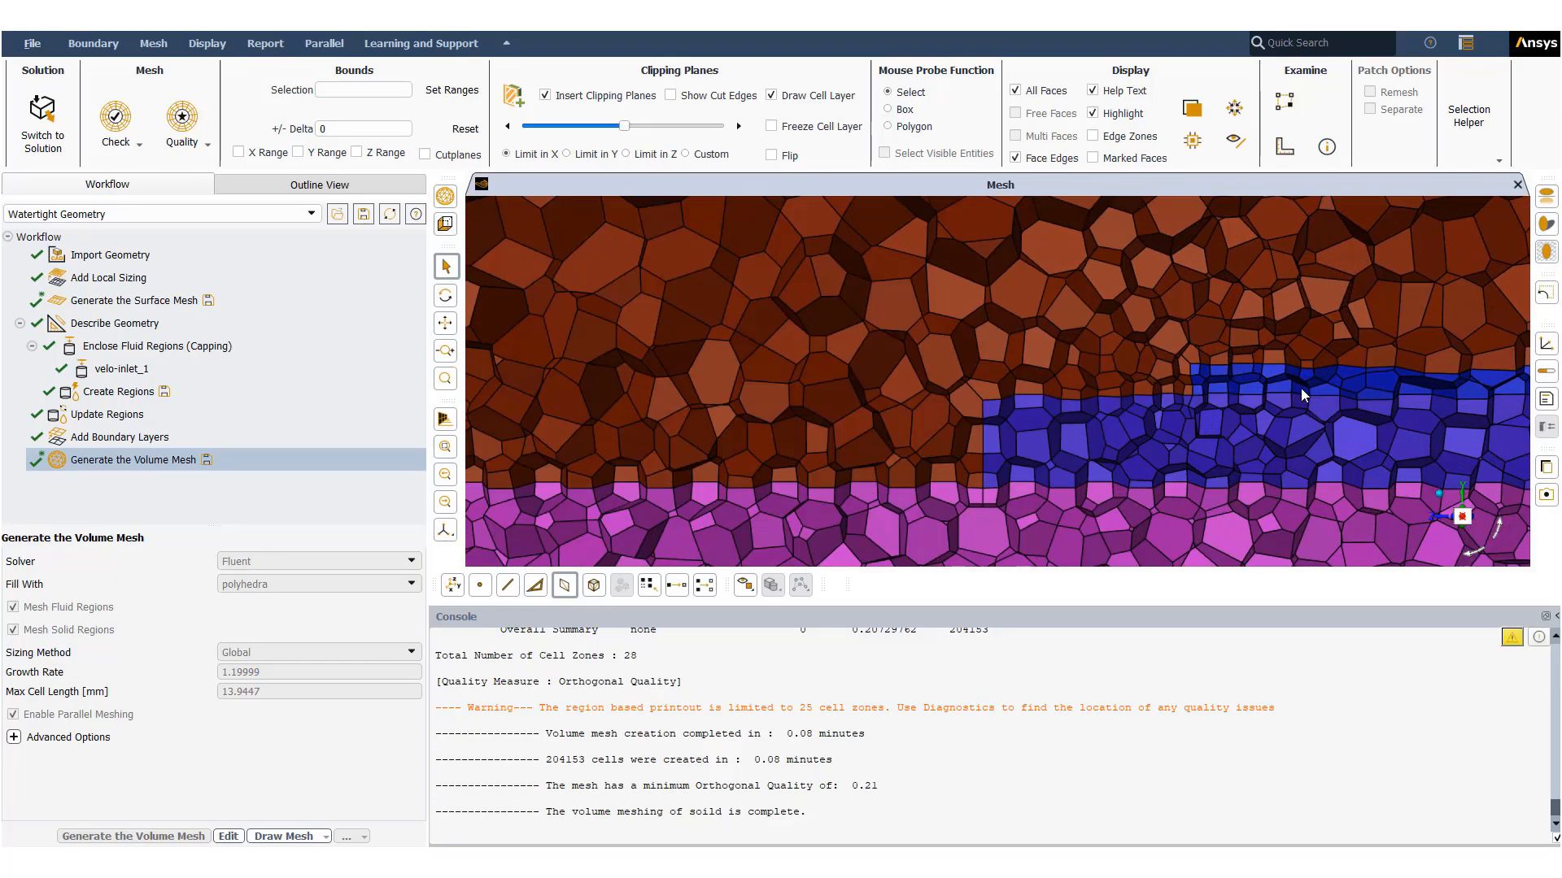
pyautogui.scroll(6, 1159, 391)
pyautogui.scroll(-8, 1163, 388)
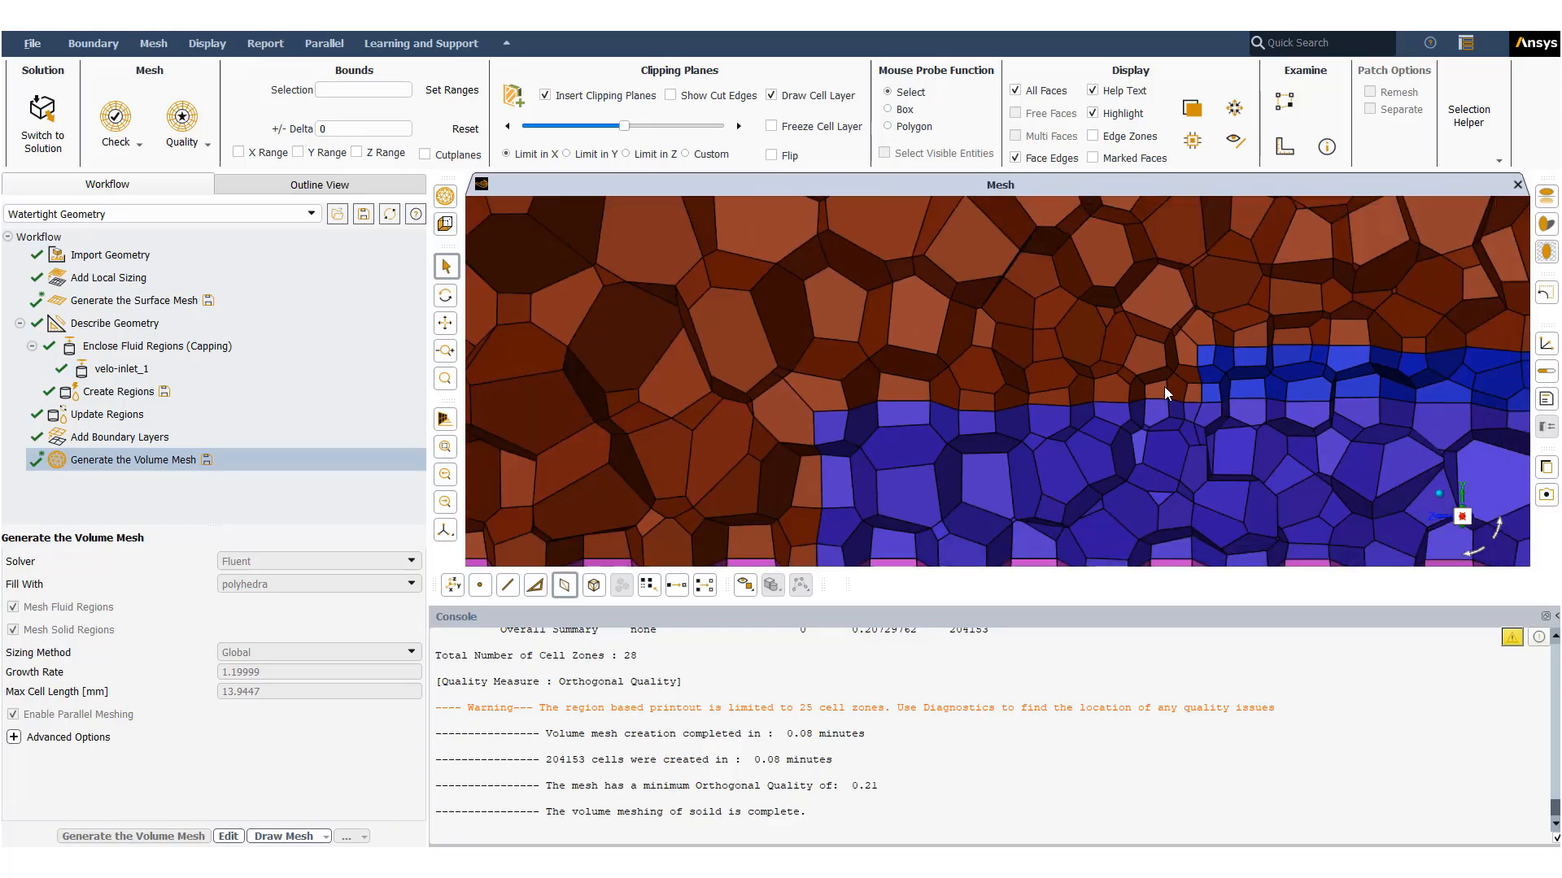
pyautogui.scroll(10, 1325, 433)
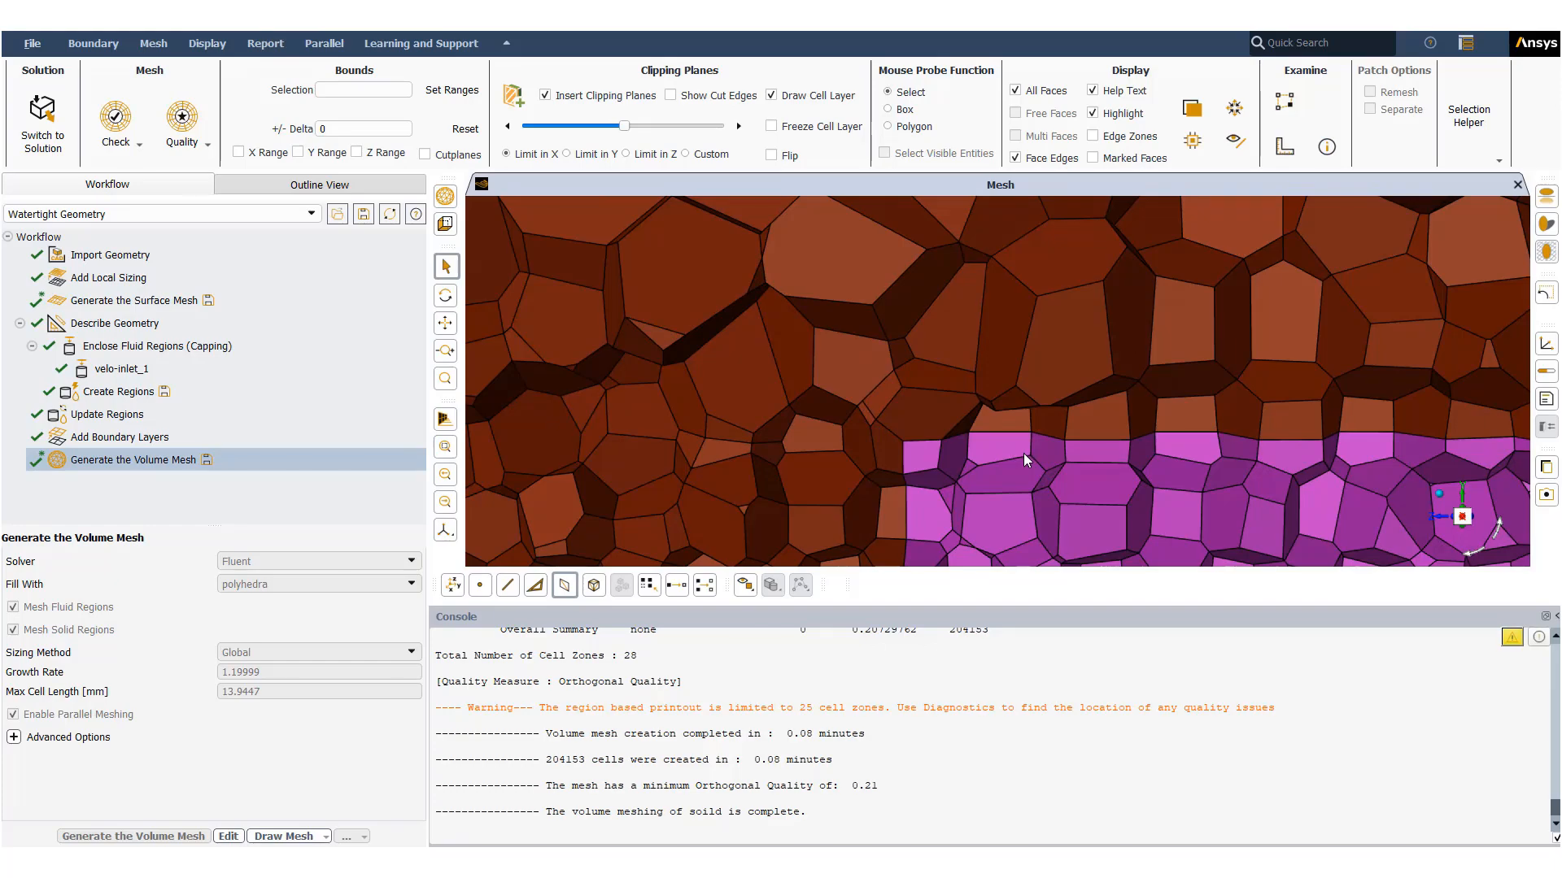
pyautogui.scroll(-8, 1023, 453)
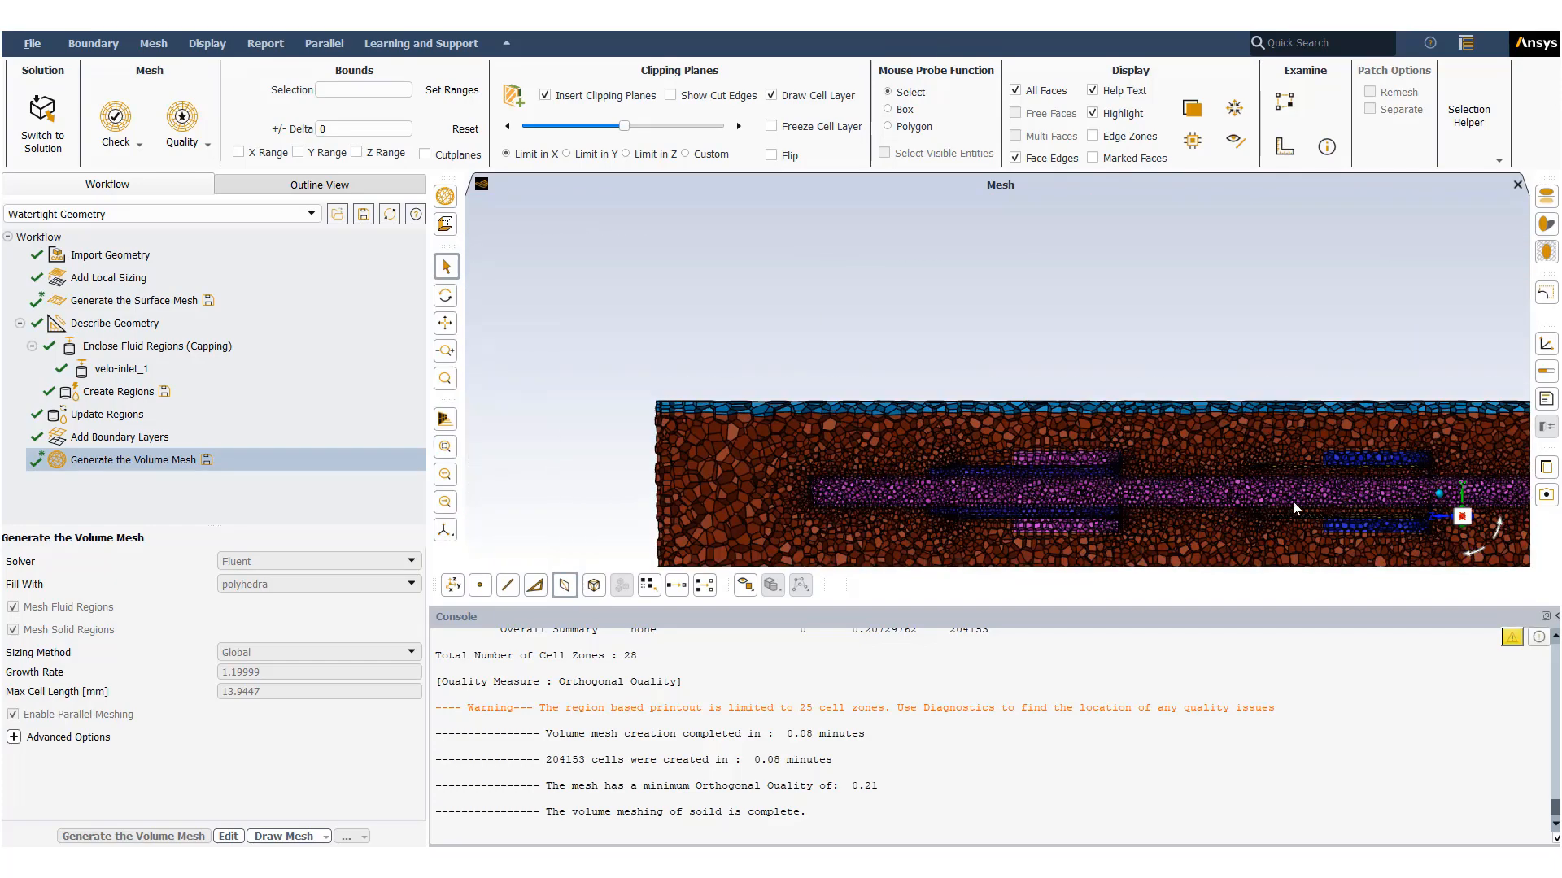
pyautogui.scroll(10, 1291, 500)
pyautogui.scroll(5, 1209, 426)
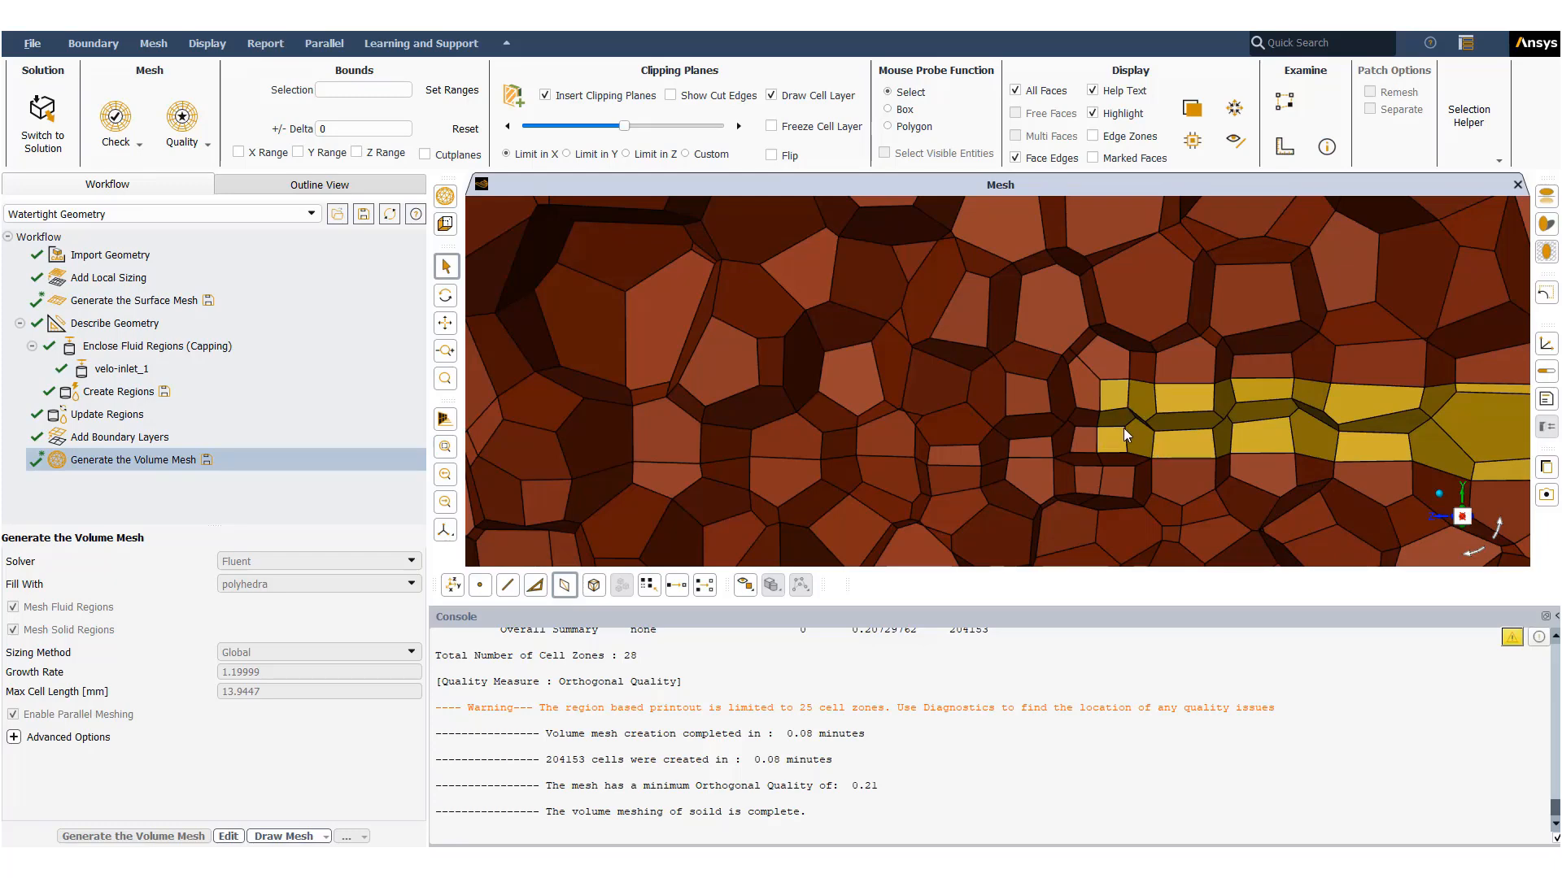
pyautogui.scroll(-6, 1124, 428)
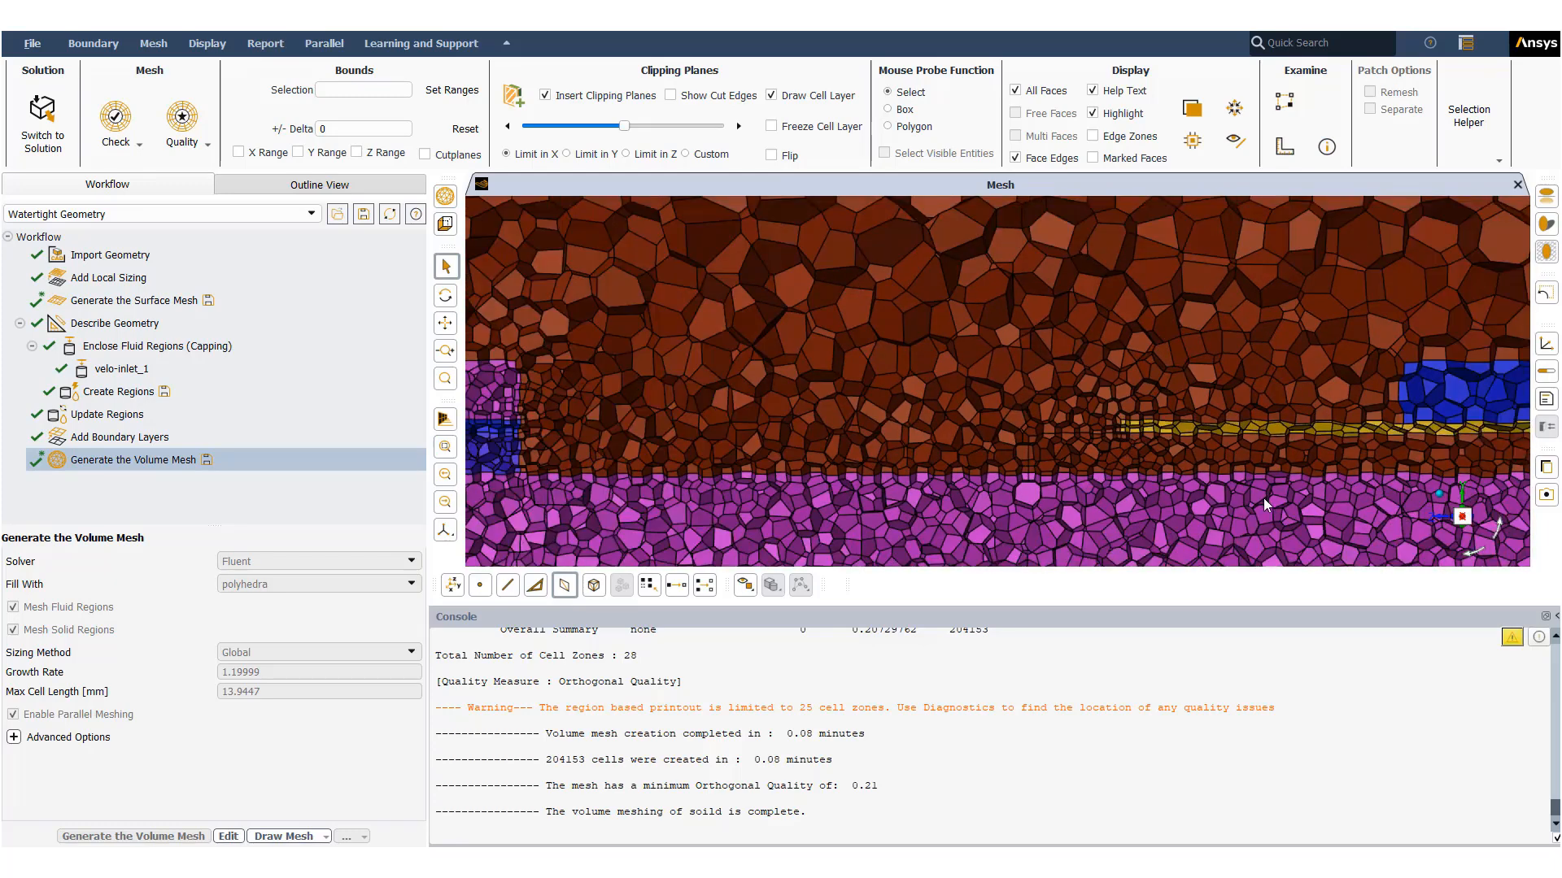
pyautogui.scroll(4, 1030, 375)
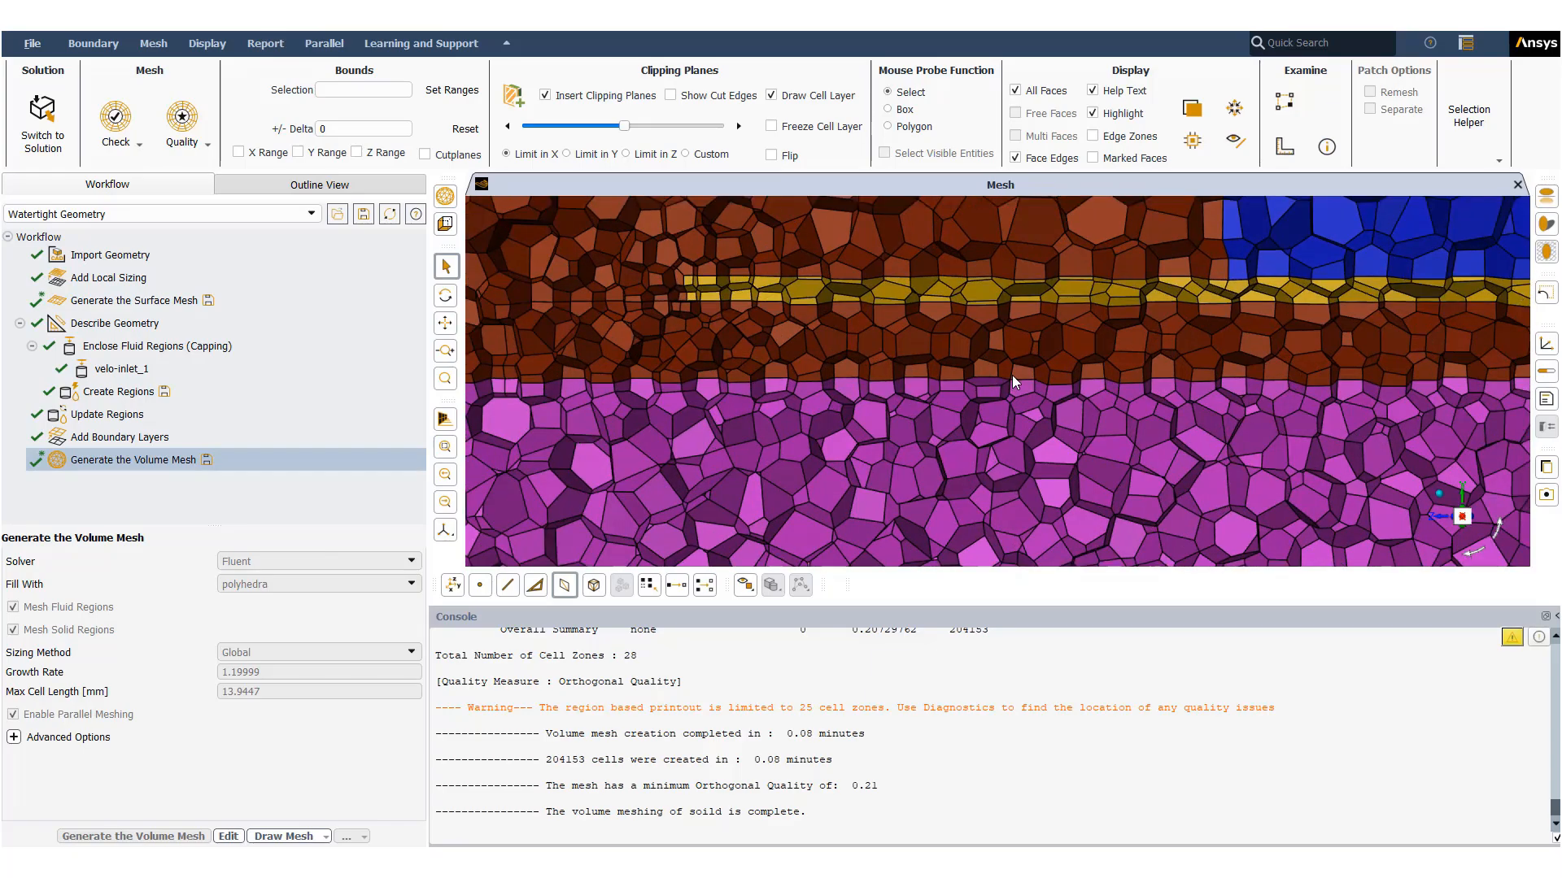
pyautogui.scroll(-6, 1011, 374)
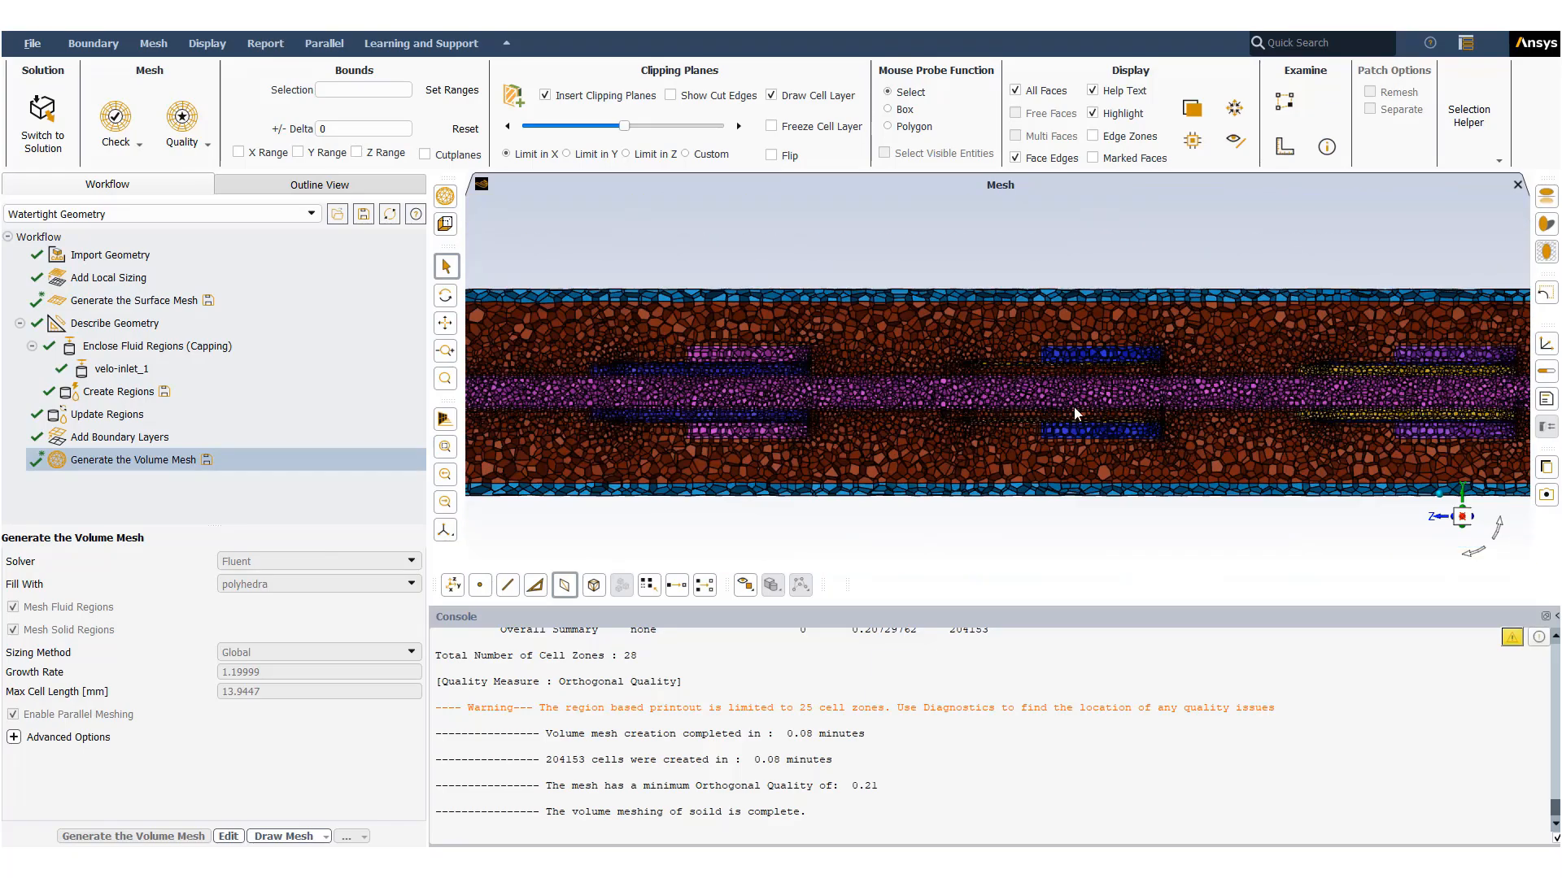
pyautogui.scroll(5, 696, 380)
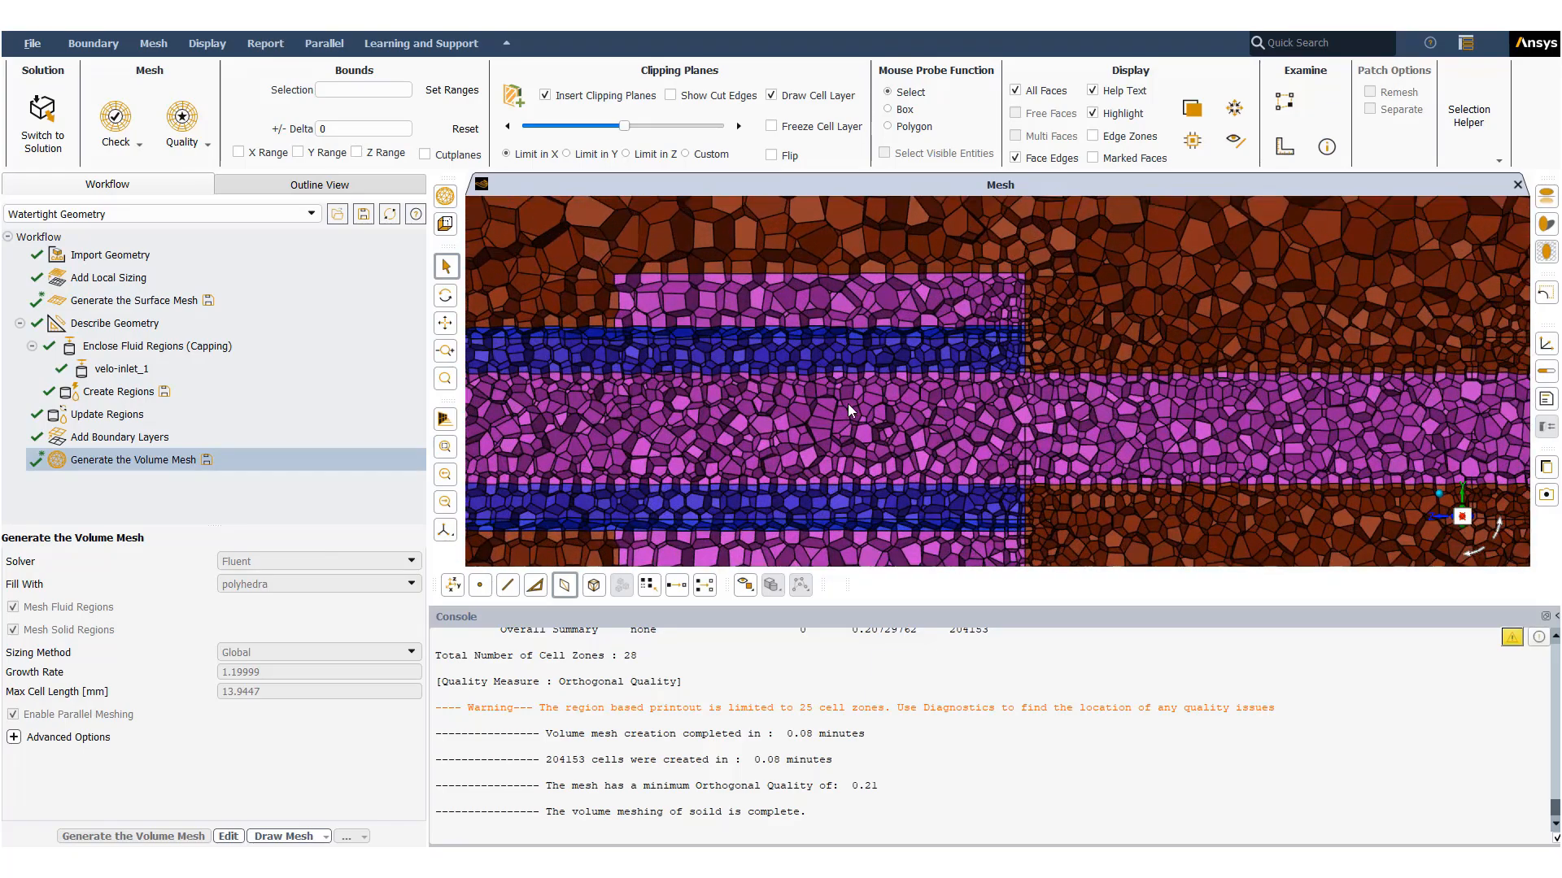
pyautogui.scroll(-7, 945, 386)
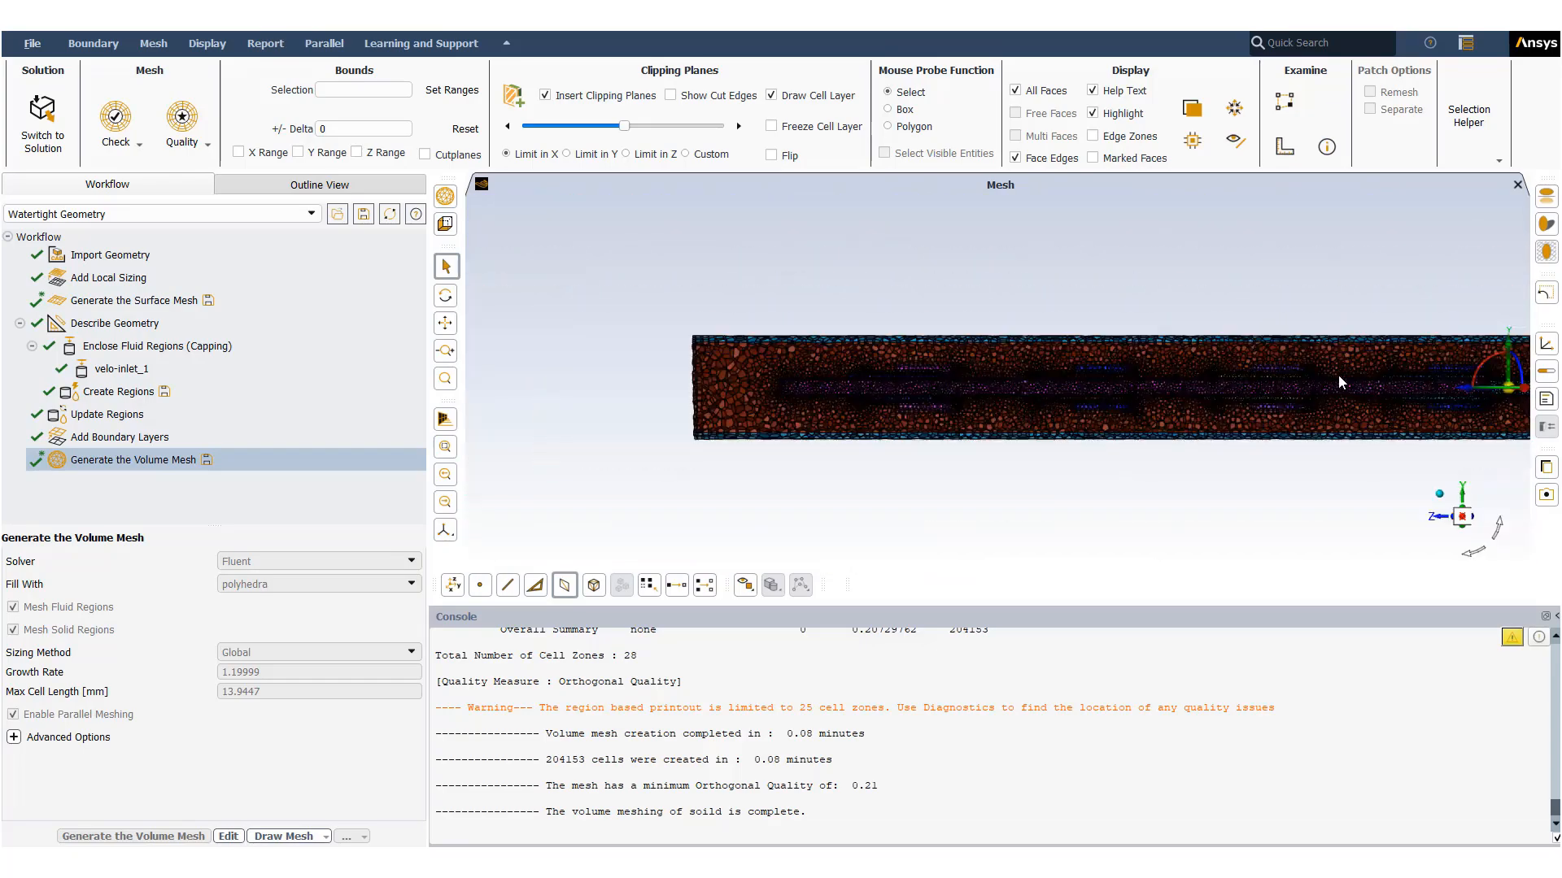
pyautogui.scroll(5, 1355, 385)
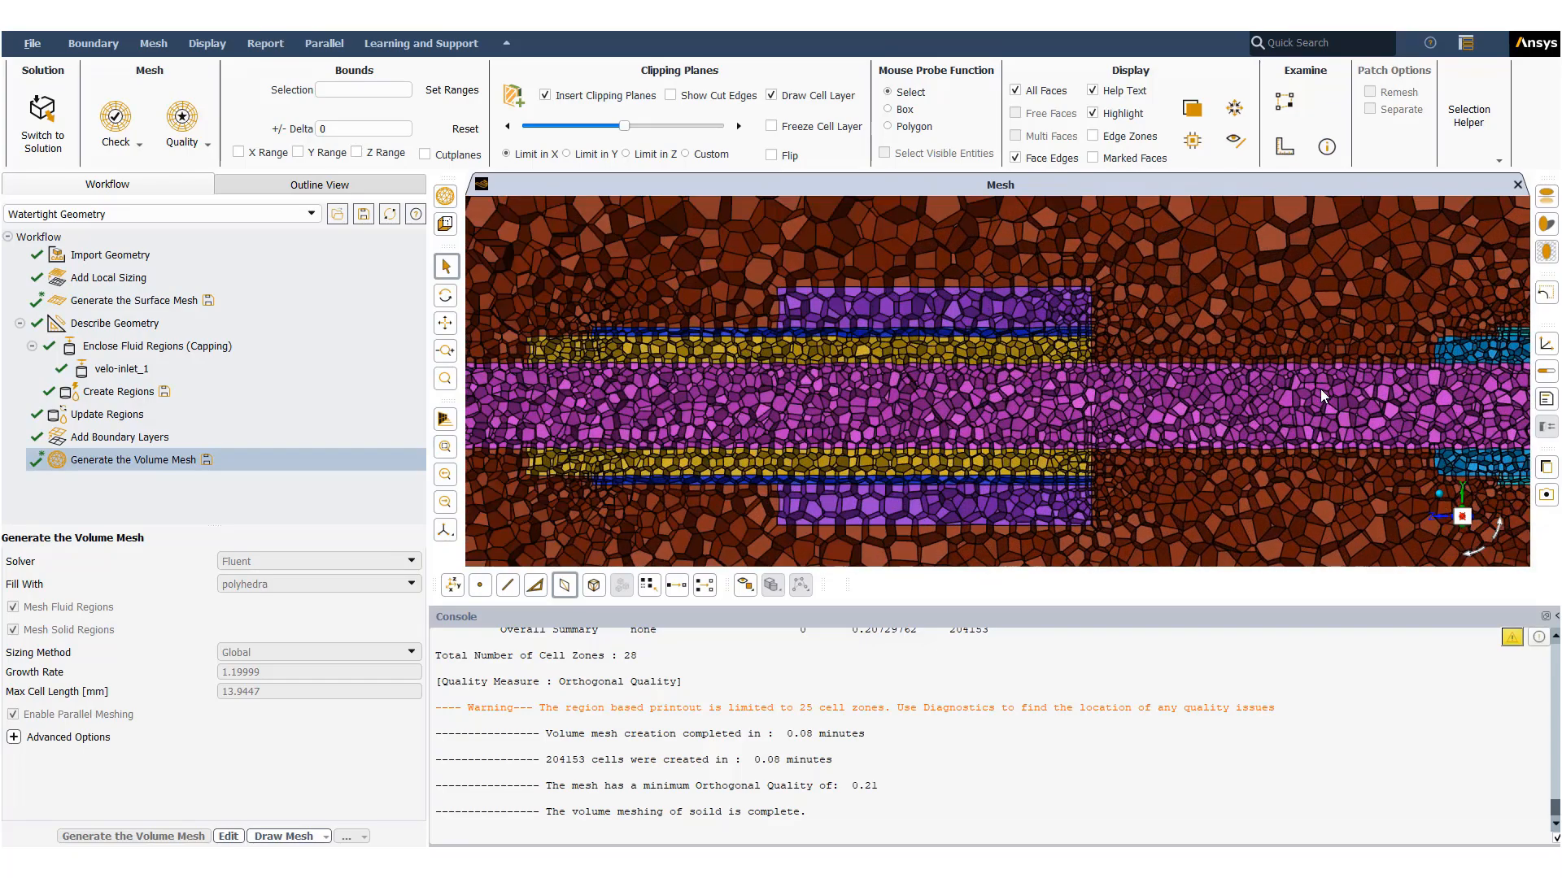
pyautogui.scroll(-7, 1320, 389)
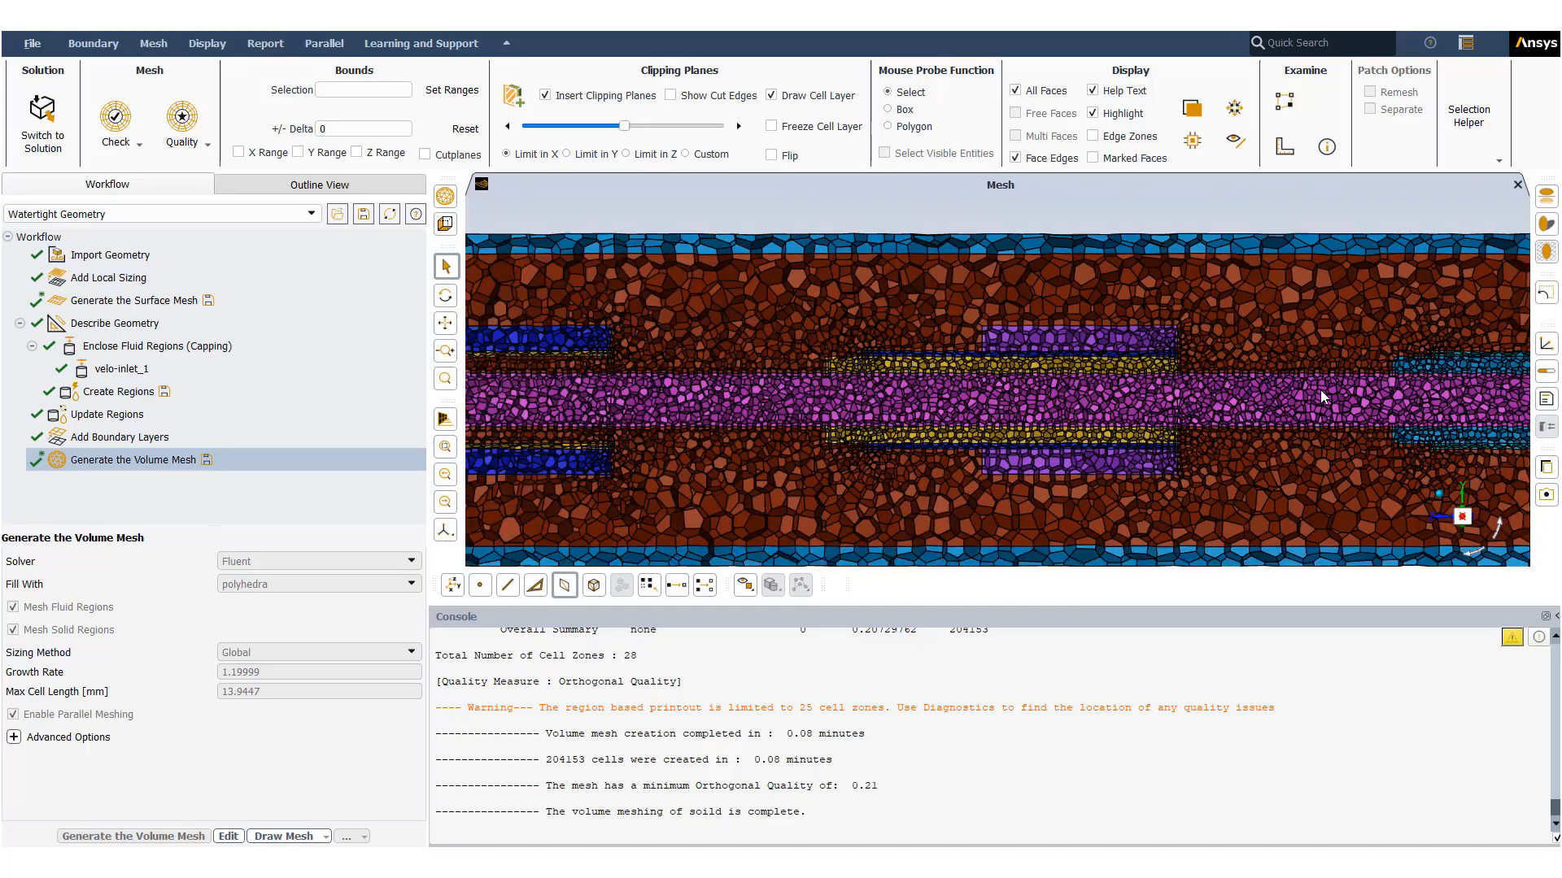
pyautogui.moveTo(1066, 396); pyautogui.dragTo(1155, 441)
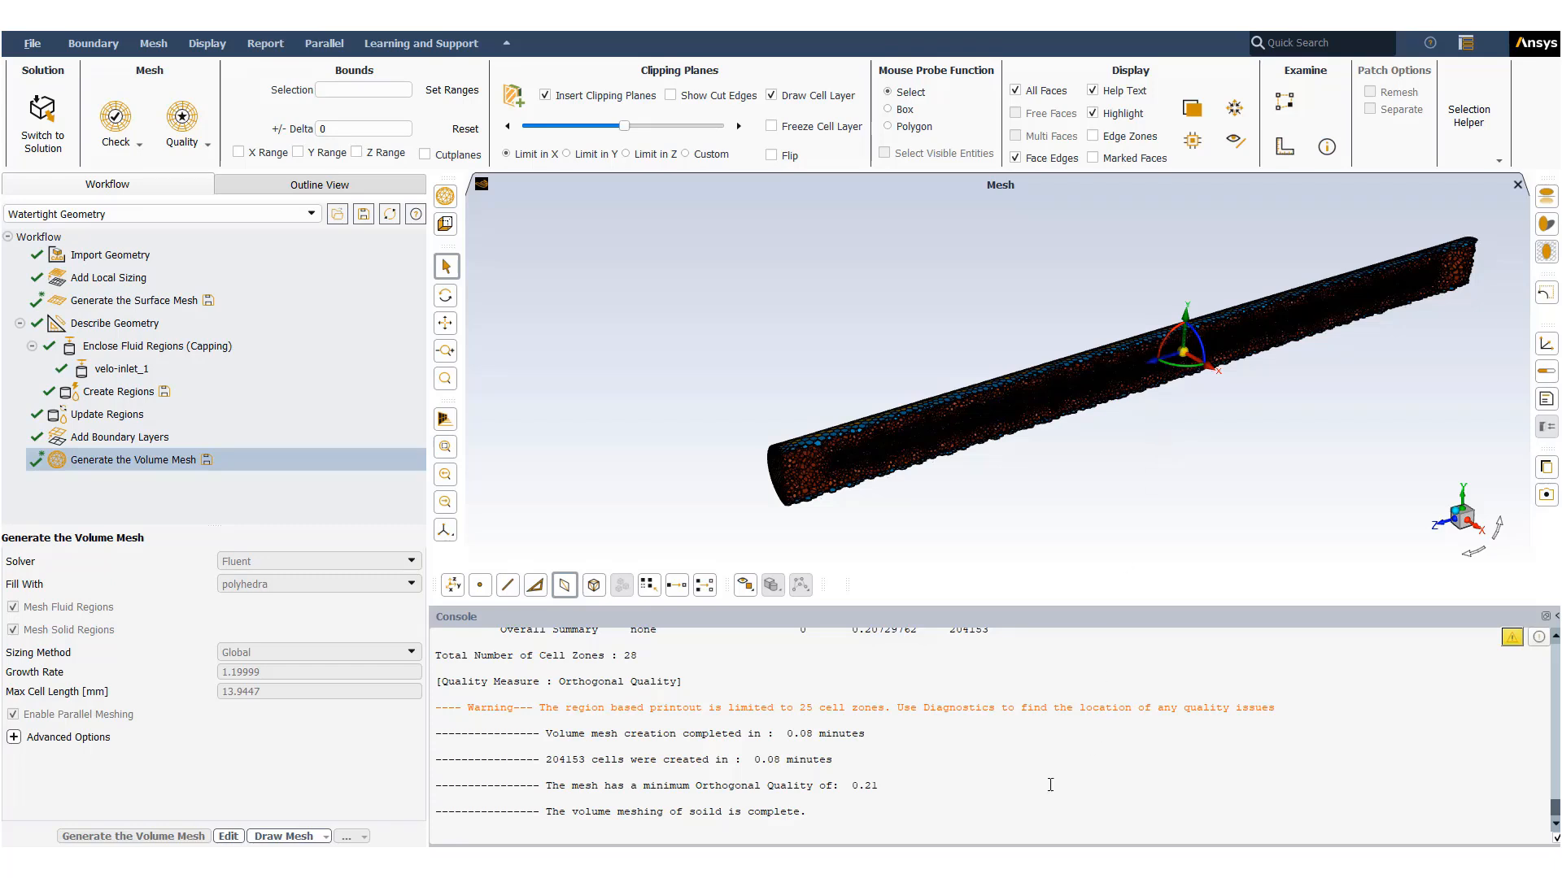
# - Examine the clipped volume mesh in 3D around the capped tube end and the components behind it
pyautogui.click(1000, 810)
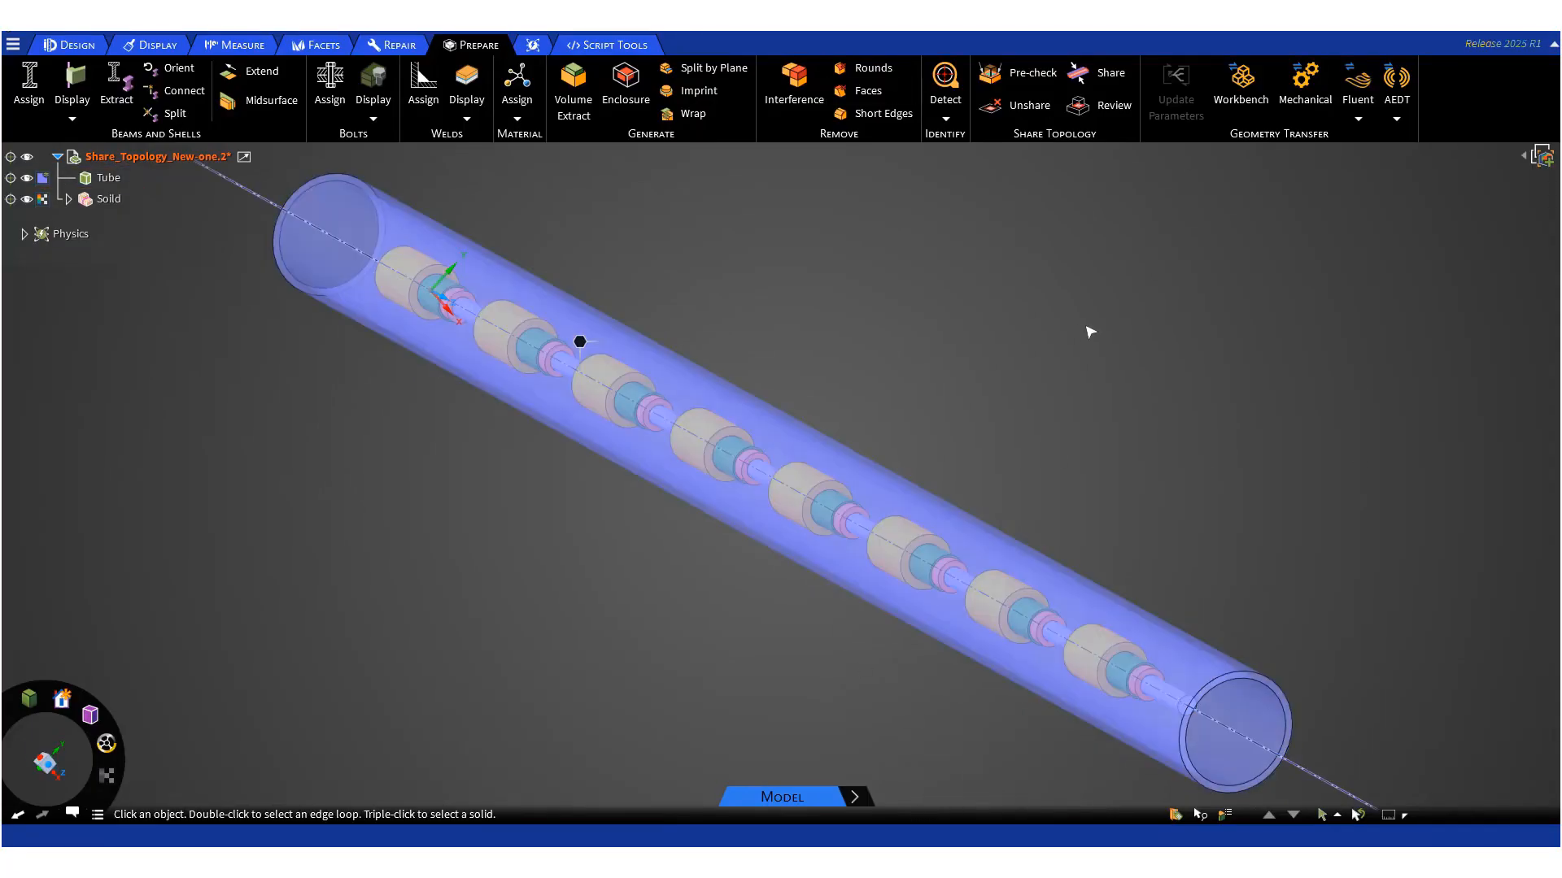
pyautogui.click(1356, 122)
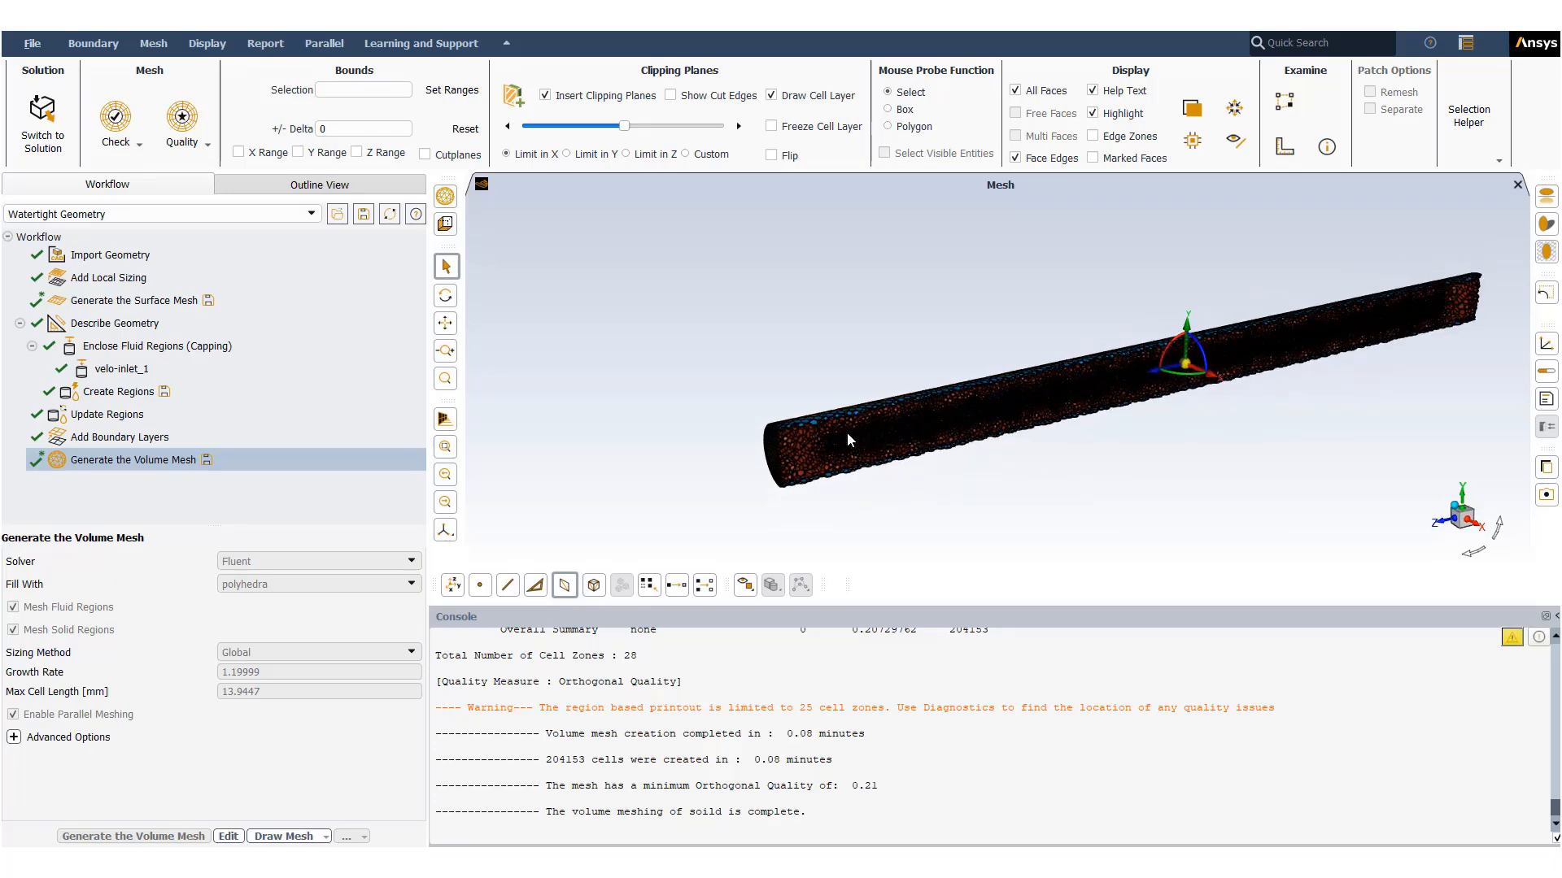
pyautogui.scroll(5, 847, 431)
pyautogui.scroll(5, 779, 407)
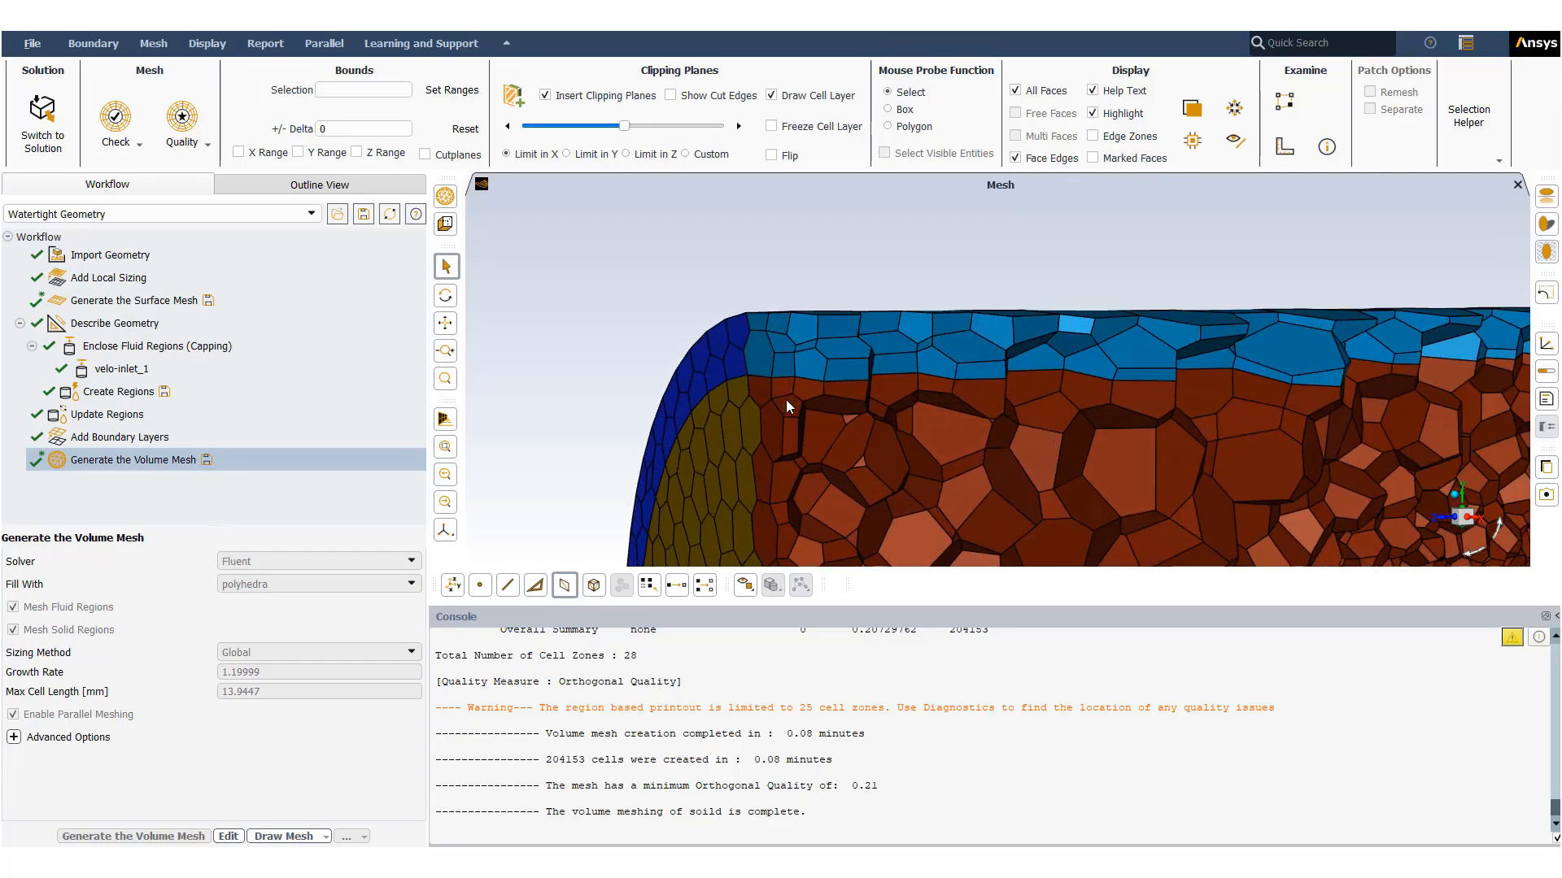
pyautogui.scroll(-6, 785, 398)
pyautogui.scroll(-4, 785, 400)
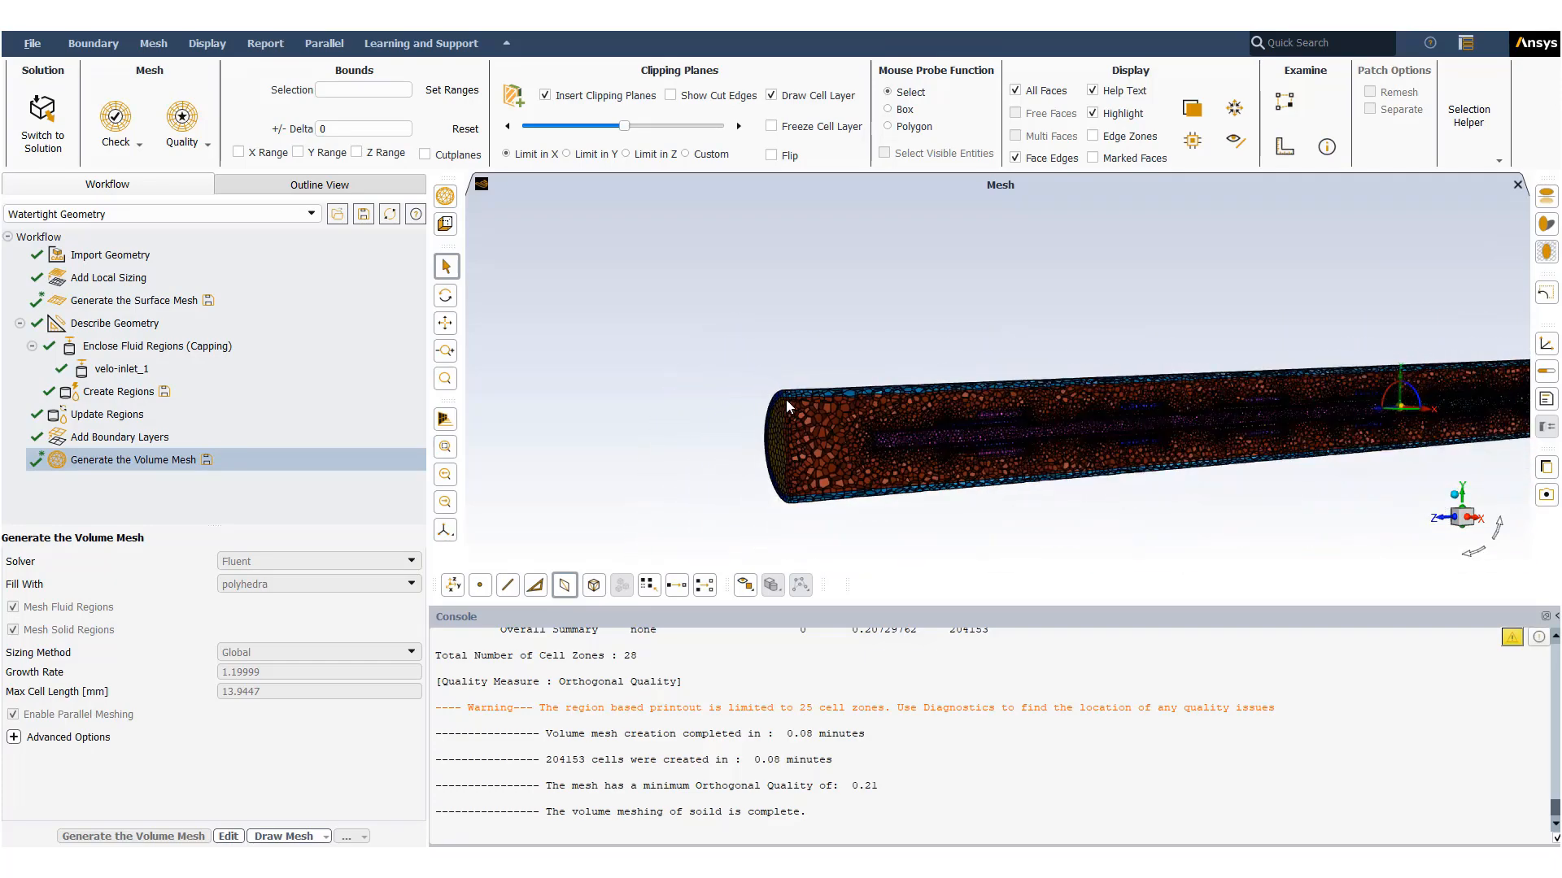
pyautogui.moveTo(927, 468)
pyautogui.mouseDown(button='middle')
pyautogui.moveTo(954, 490)
pyautogui.moveTo(937, 479)
pyautogui.mouseUp(button='middle')
pyautogui.scroll(5, 856, 426)
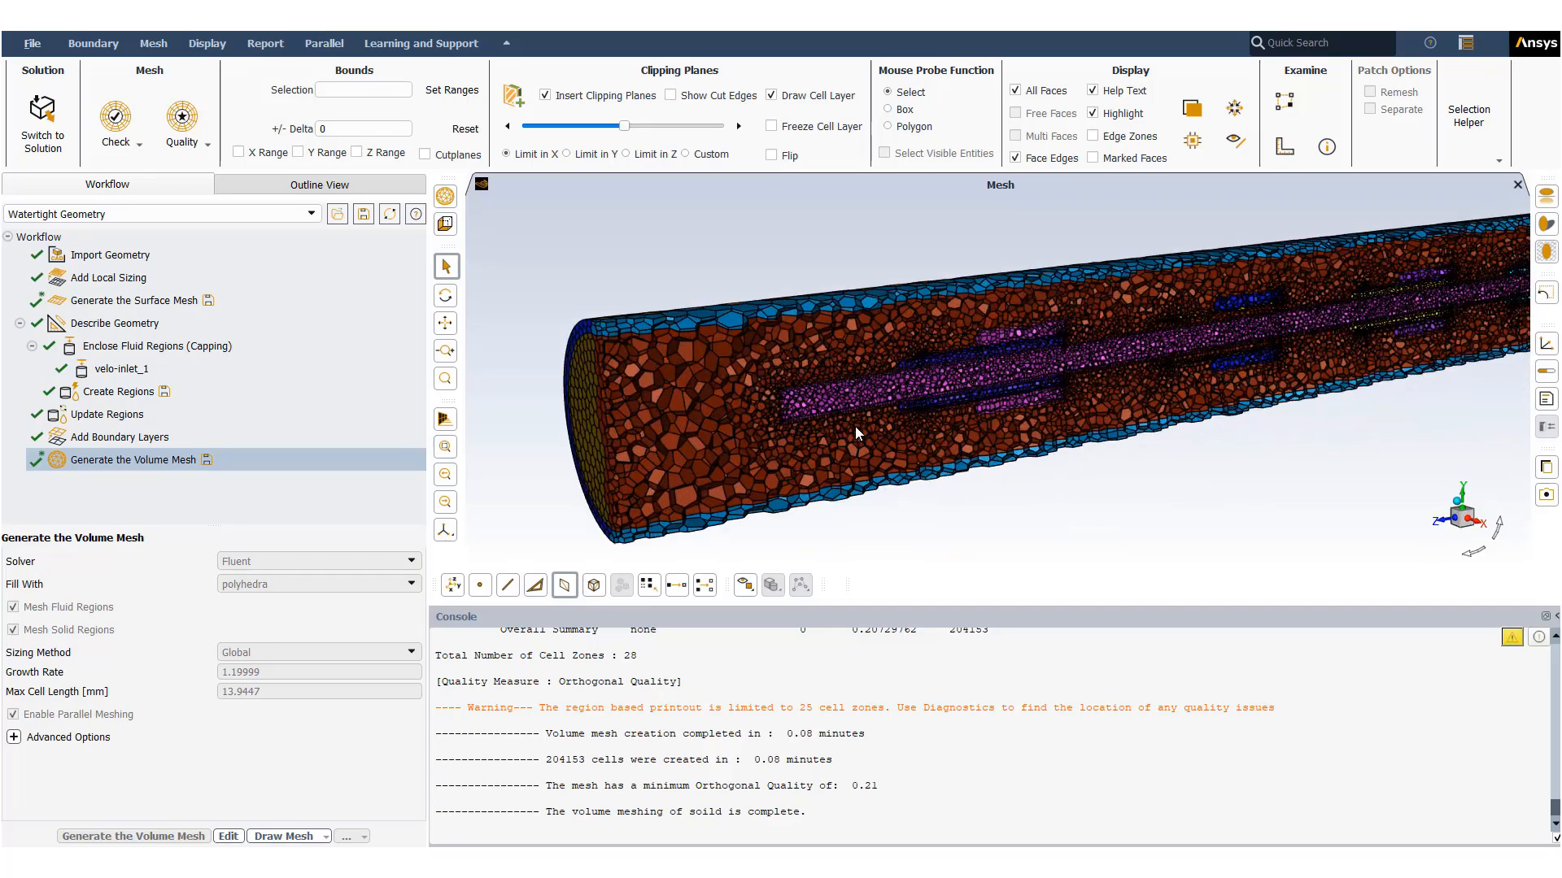
pyautogui.scroll(-3, 855, 428)
pyautogui.scroll(-4, 855, 428)
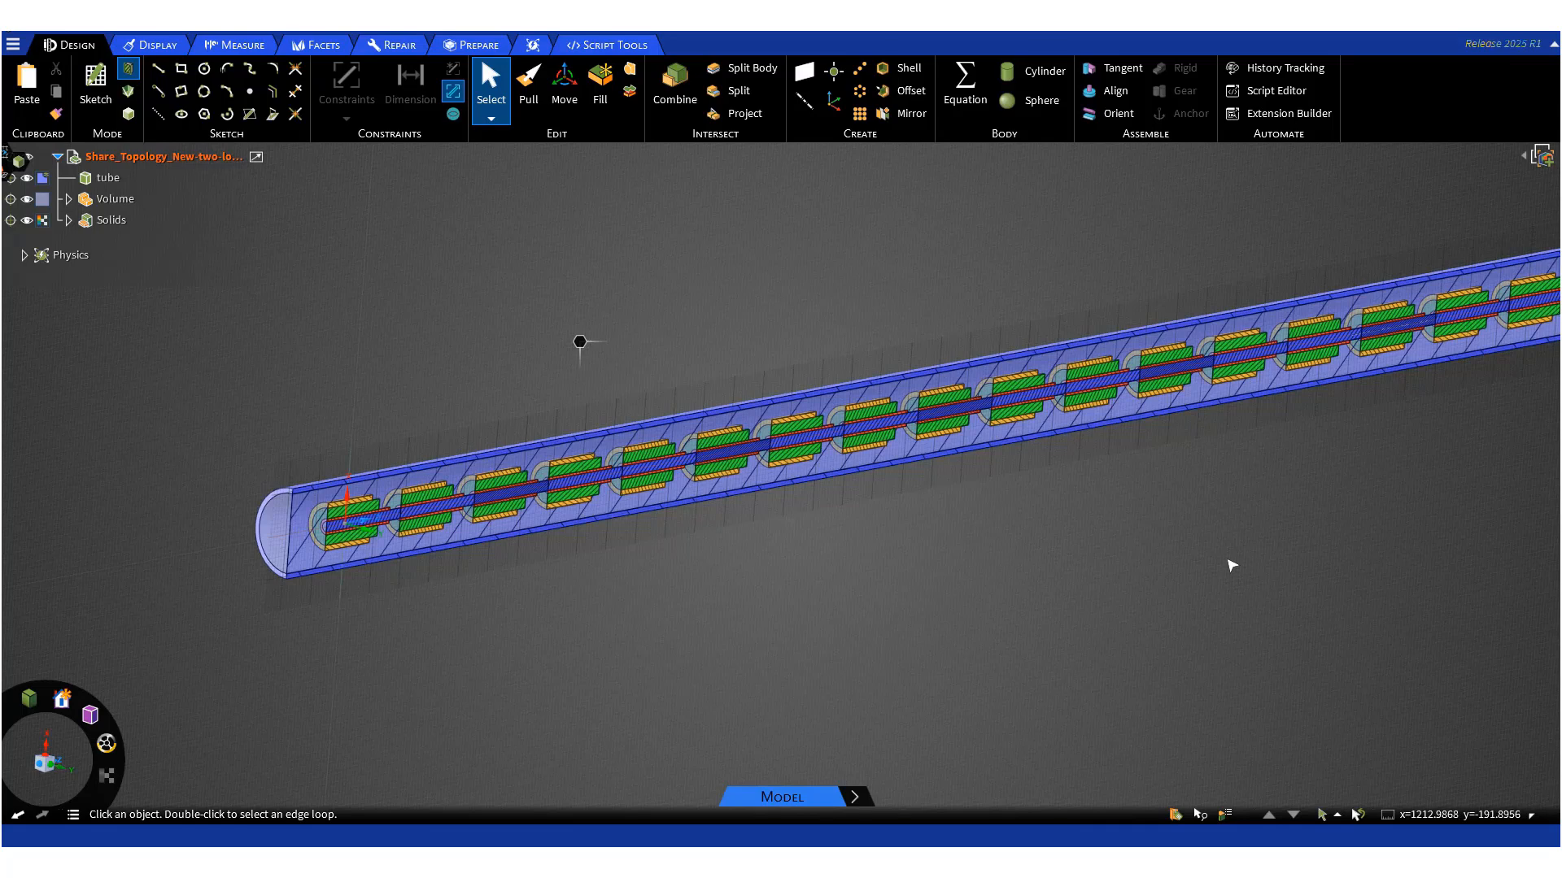
# - Switch to SpaceClaim and examine the longer tube model with its many repeated components
pyautogui.scroll(-5, 1225, 557)
pyautogui.scroll(-3, 1191, 468)
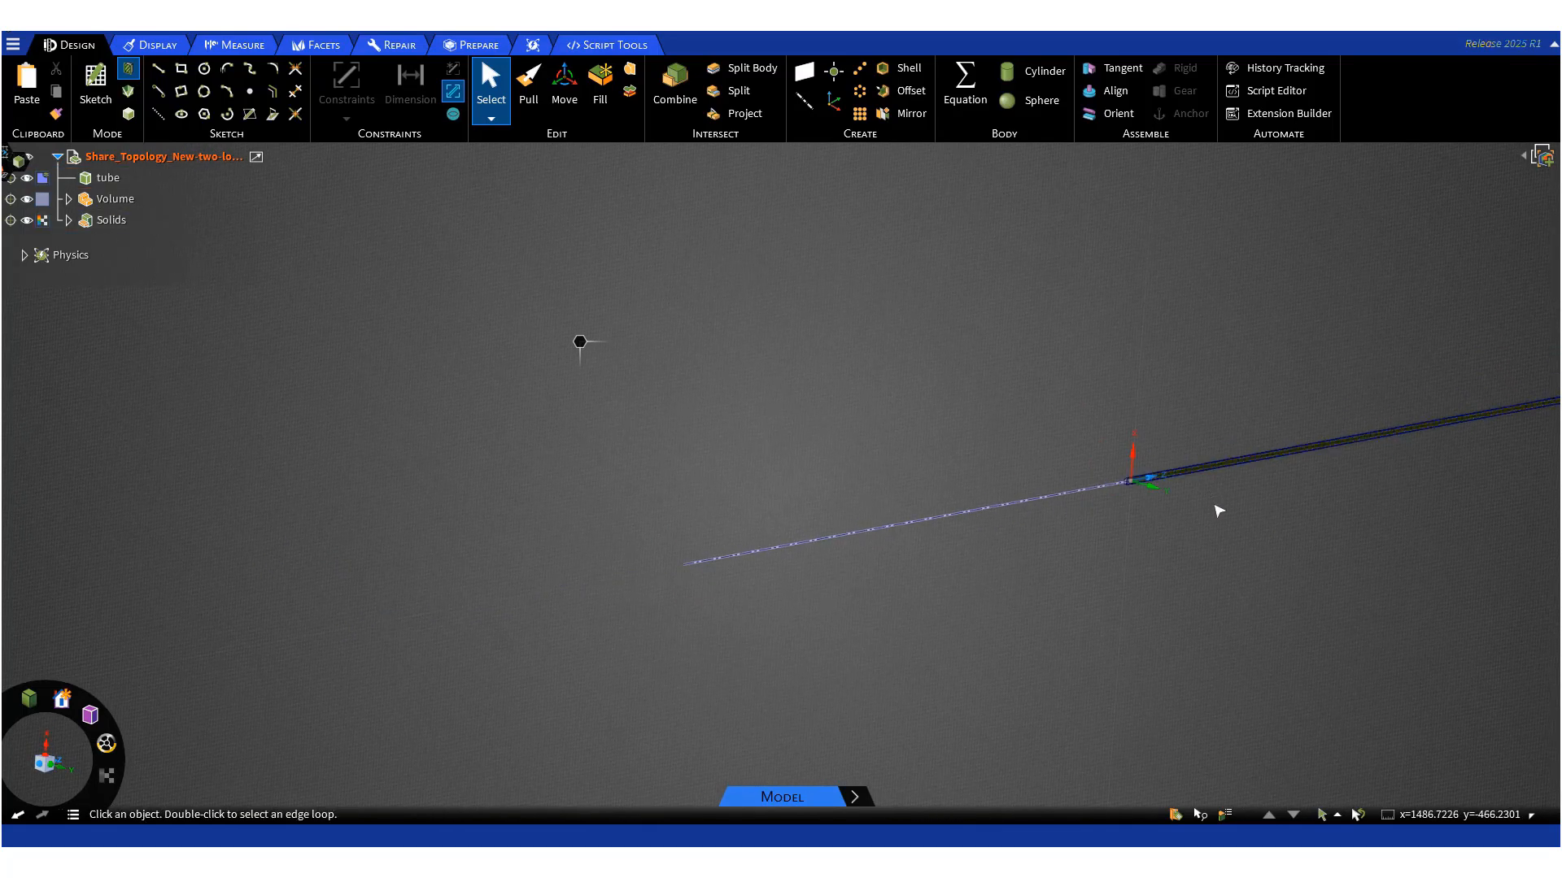
pyautogui.keyDown('ctrl'); pyautogui.moveTo(1307, 512); pyautogui.dragTo(749, 558, button='middle'); pyautogui.keyUp('ctrl')
pyautogui.scroll(-5, 1199, 491)
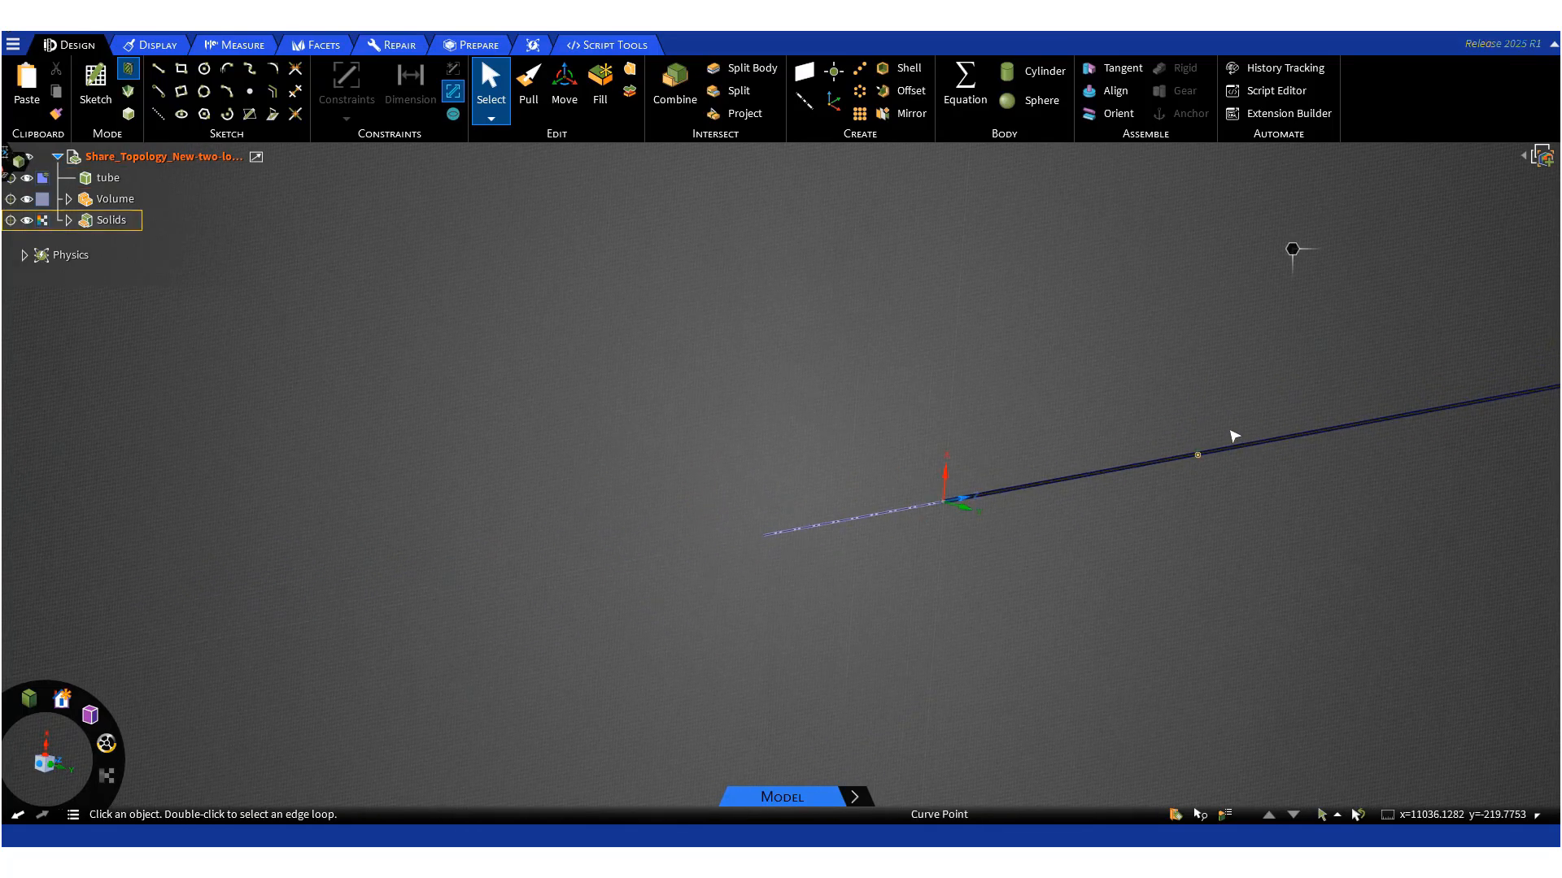
pyautogui.scroll(10, 1253, 433)
pyautogui.scroll(6, 1404, 459)
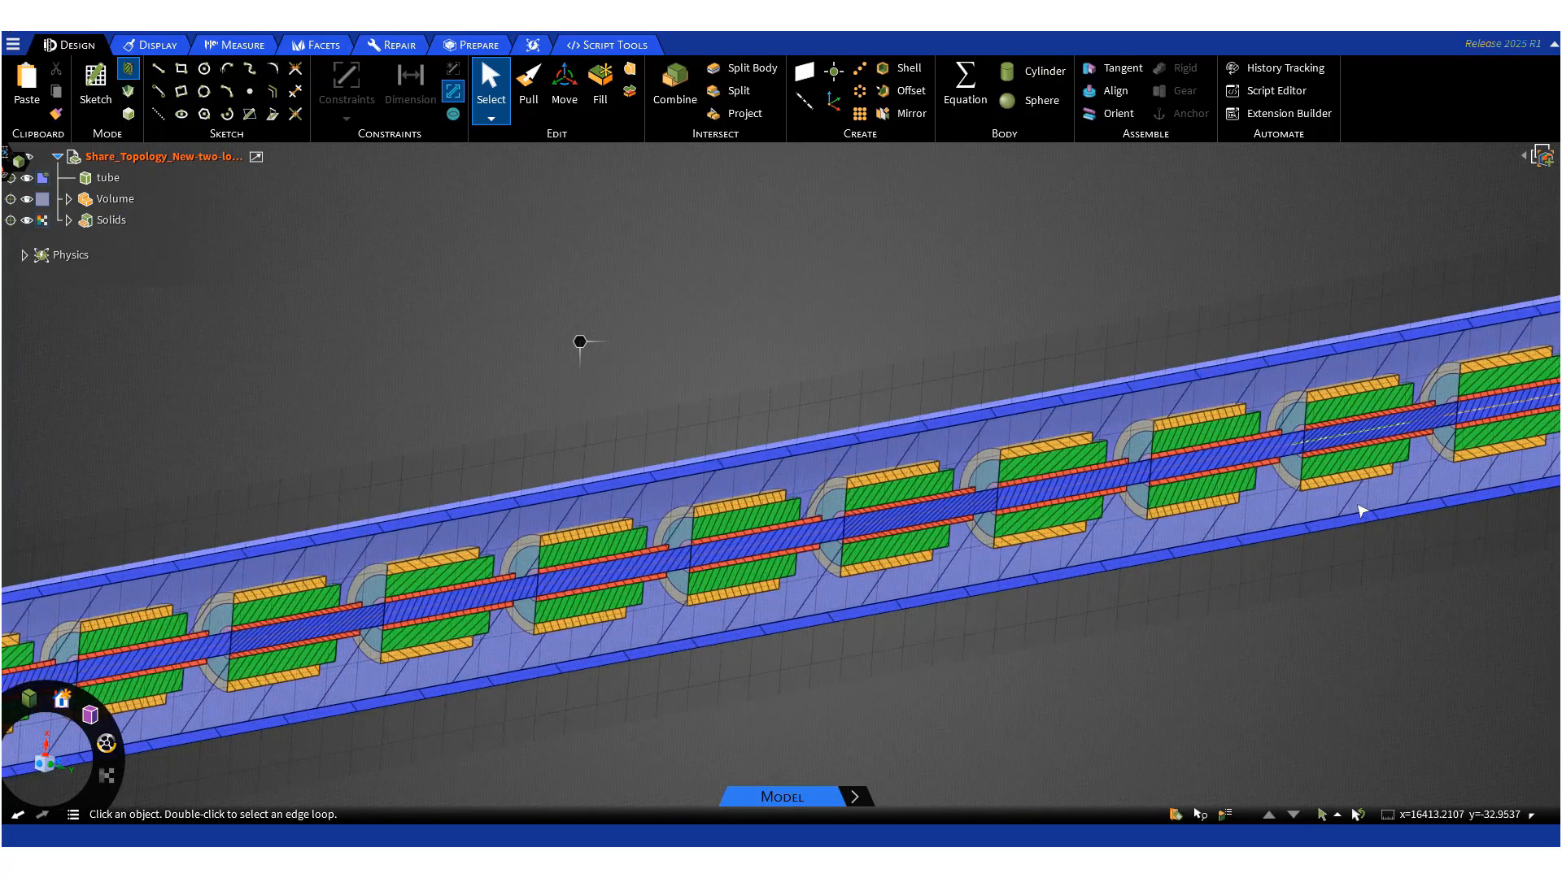
pyautogui.scroll(-2, 1361, 510)
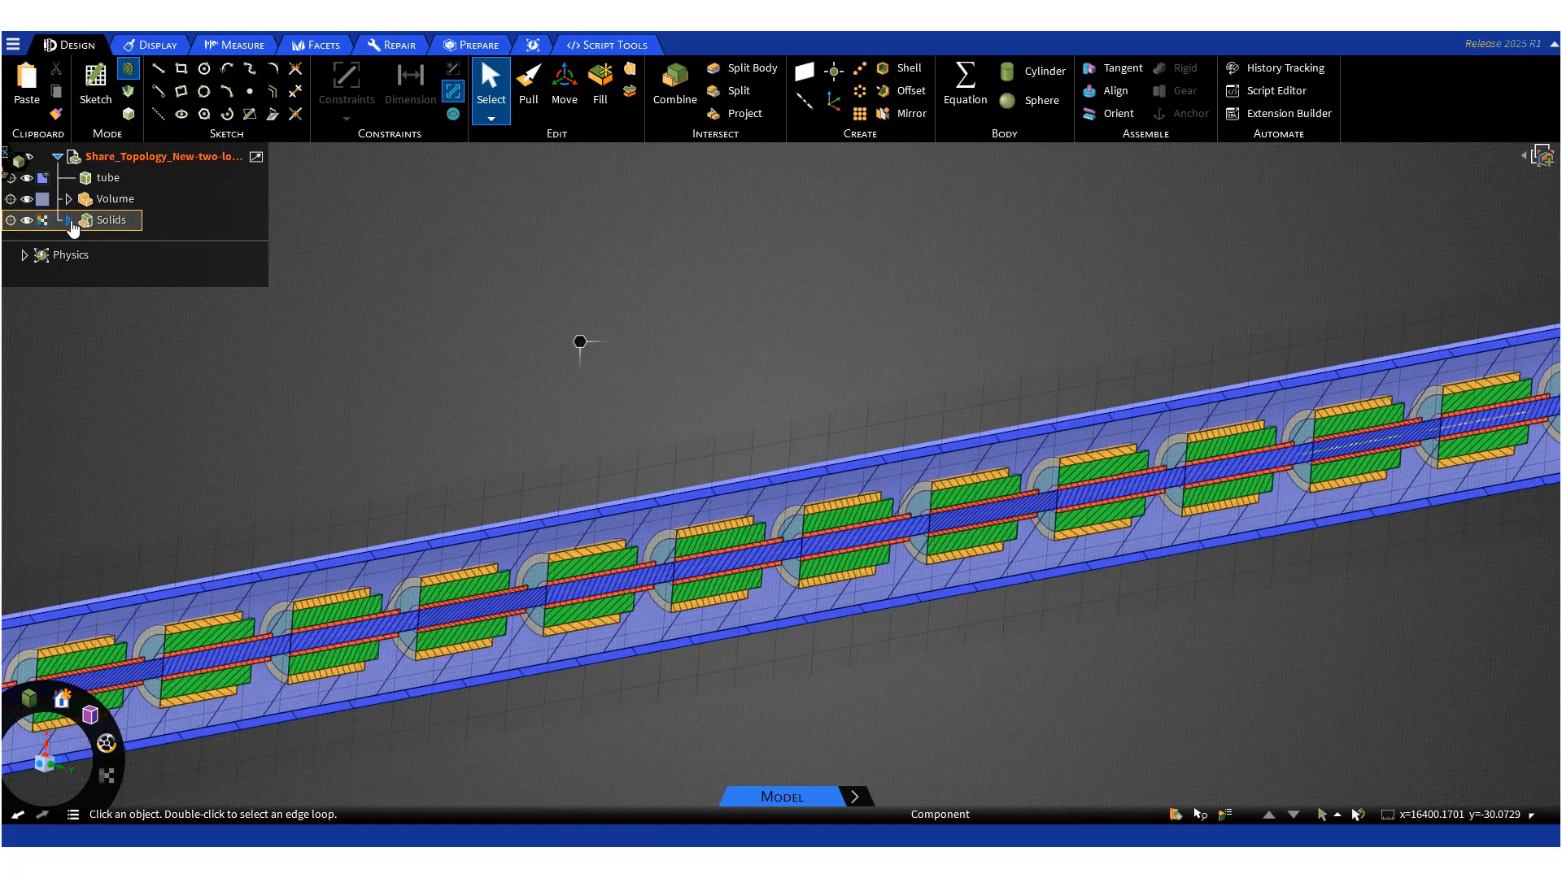
# - Expand and collapse the Solids group and its first Component1 to review the component bodies
pyautogui.click(70, 221)
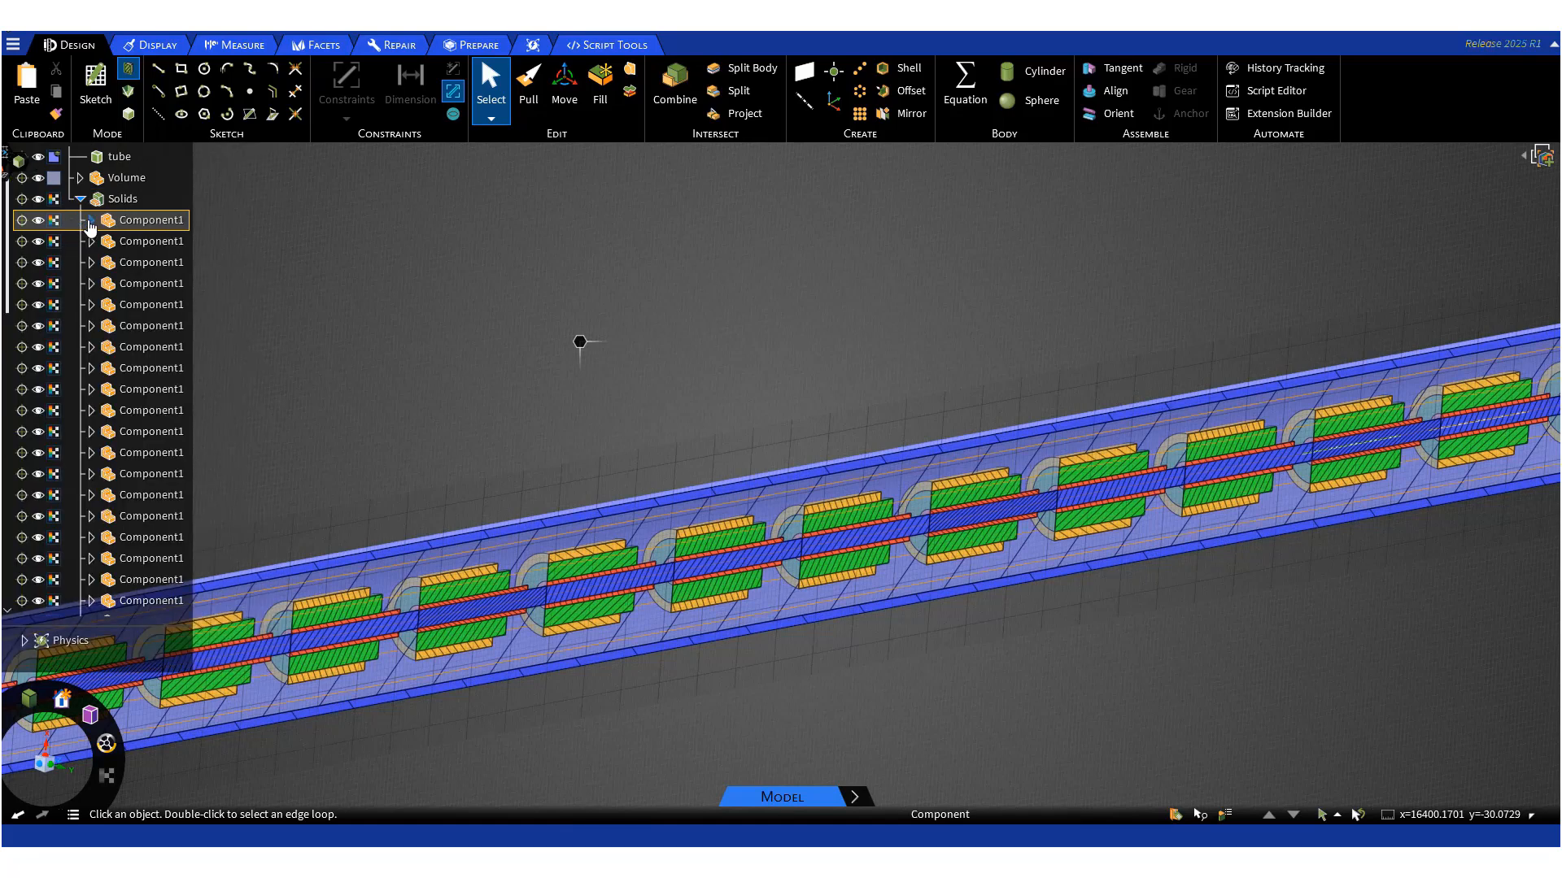
pyautogui.click(90, 220)
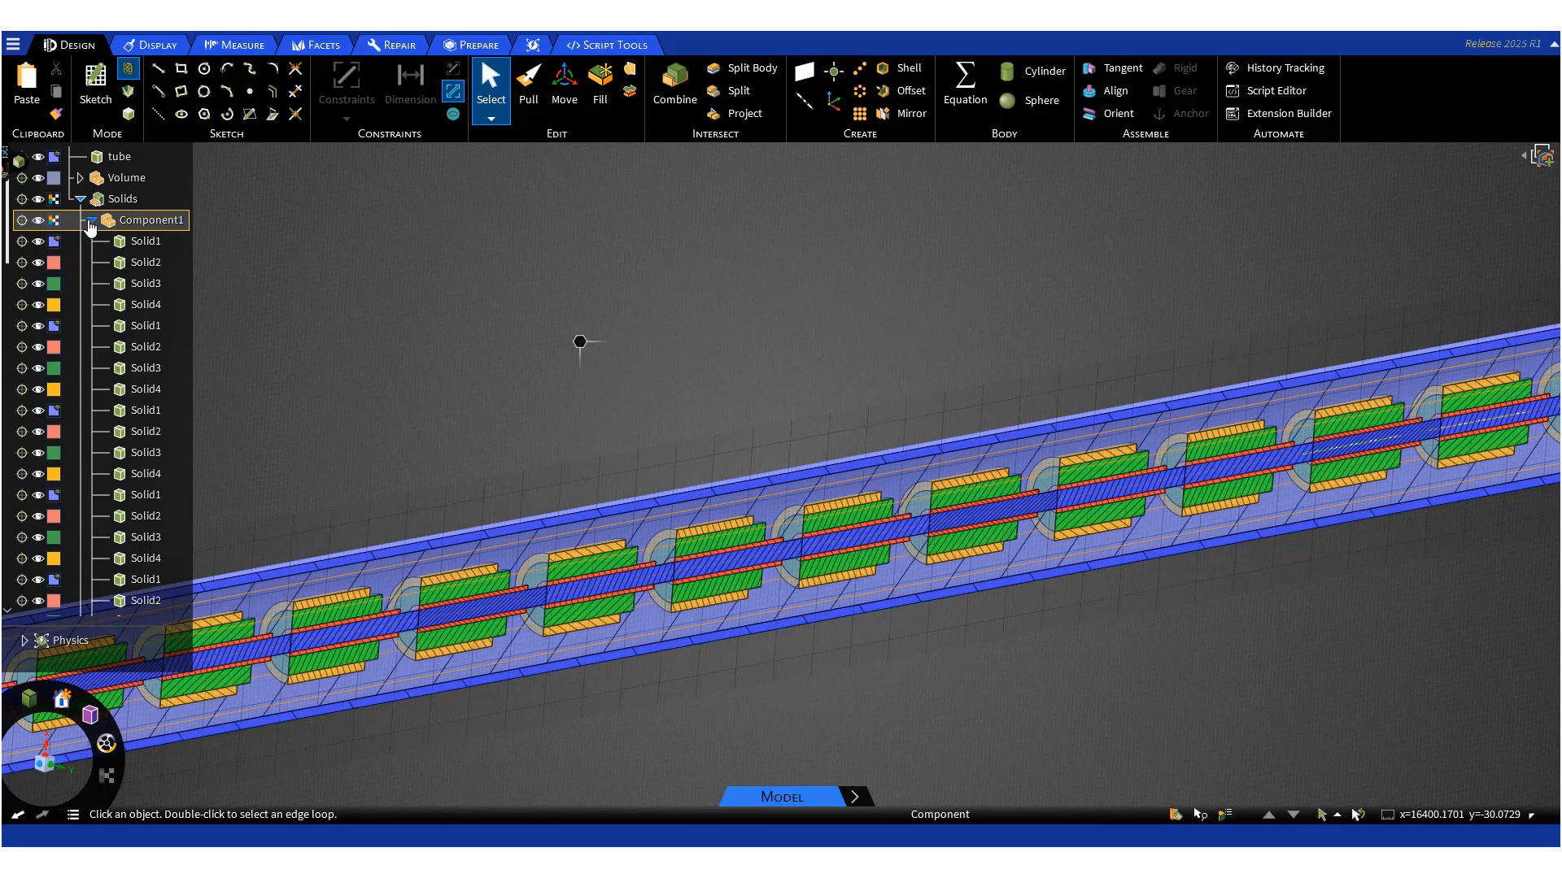
pyautogui.click(91, 220)
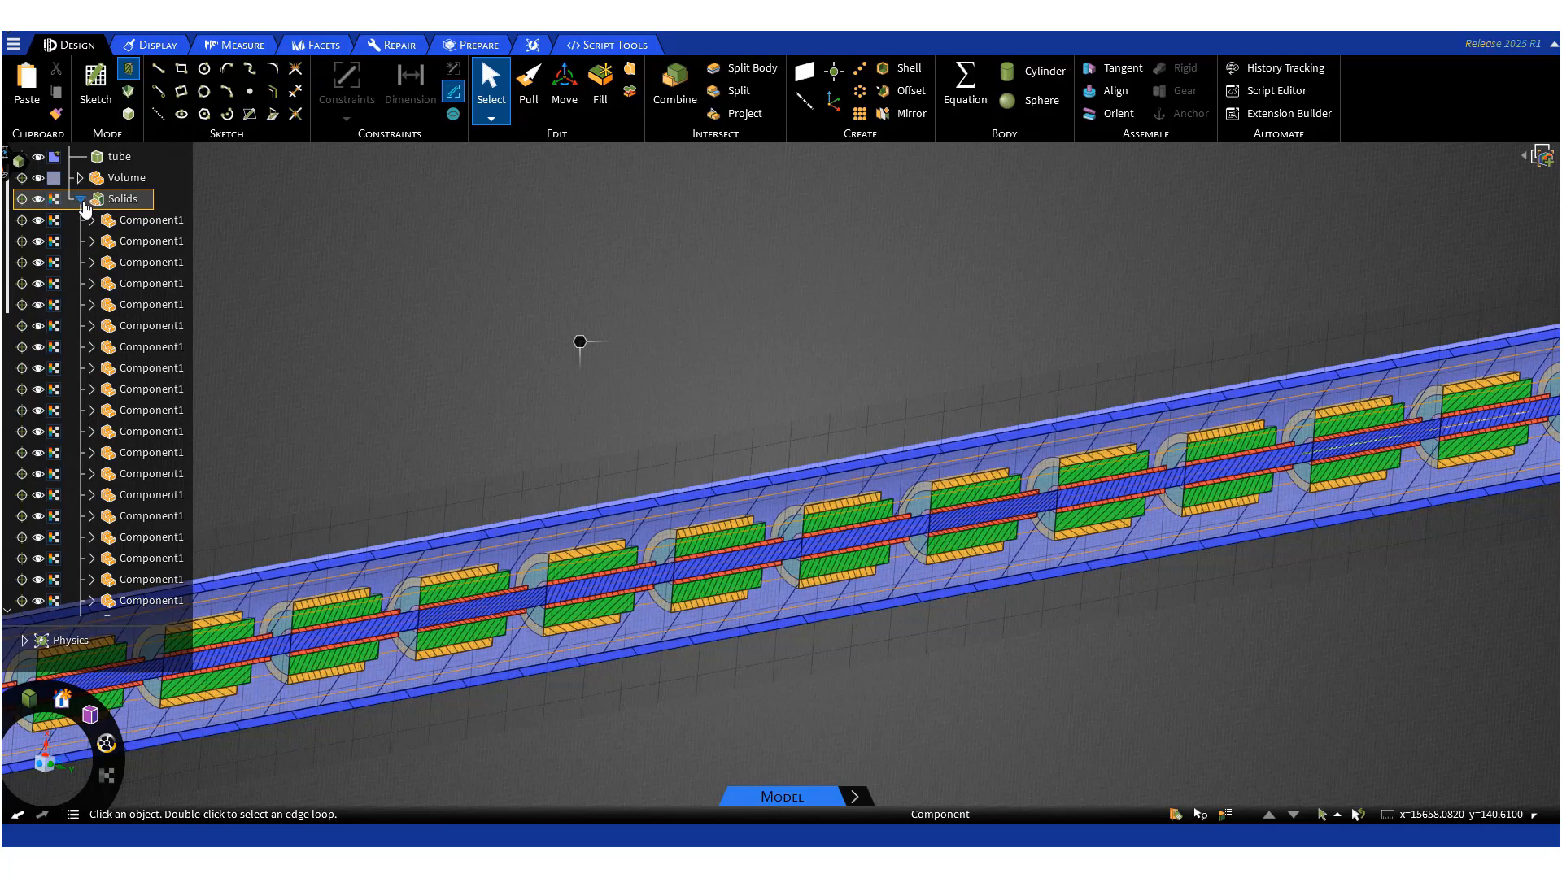
pyautogui.click(81, 199)
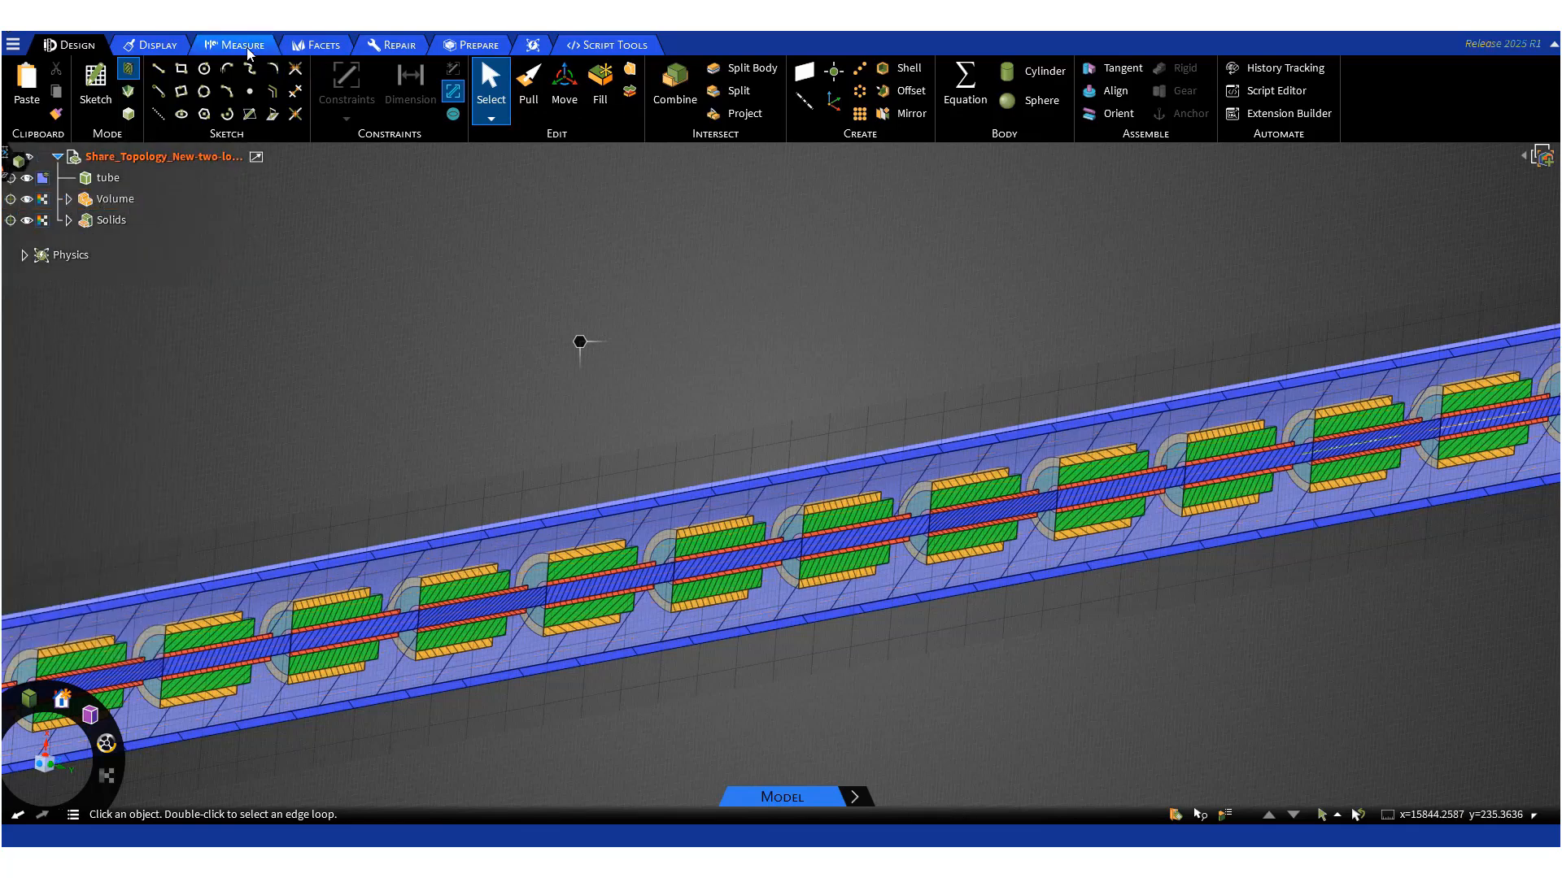
# - Review the tube, Volume and Solids objects of the model by selecting each in turn
pyautogui.click(479, 46)
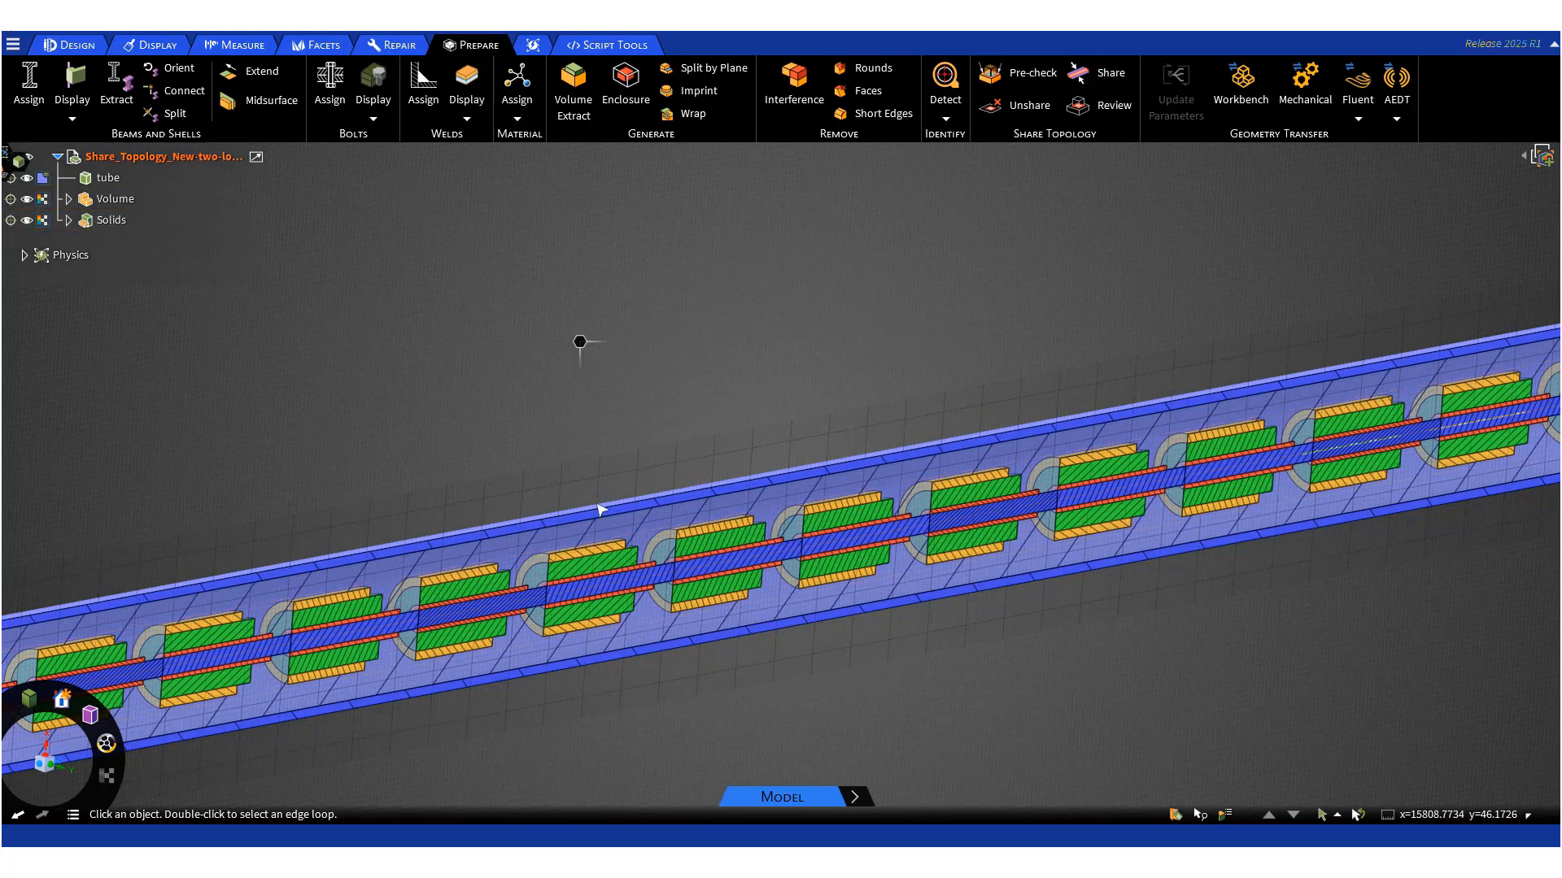
pyautogui.moveTo(602, 510); pyautogui.dragTo(576, 468, button='middle')
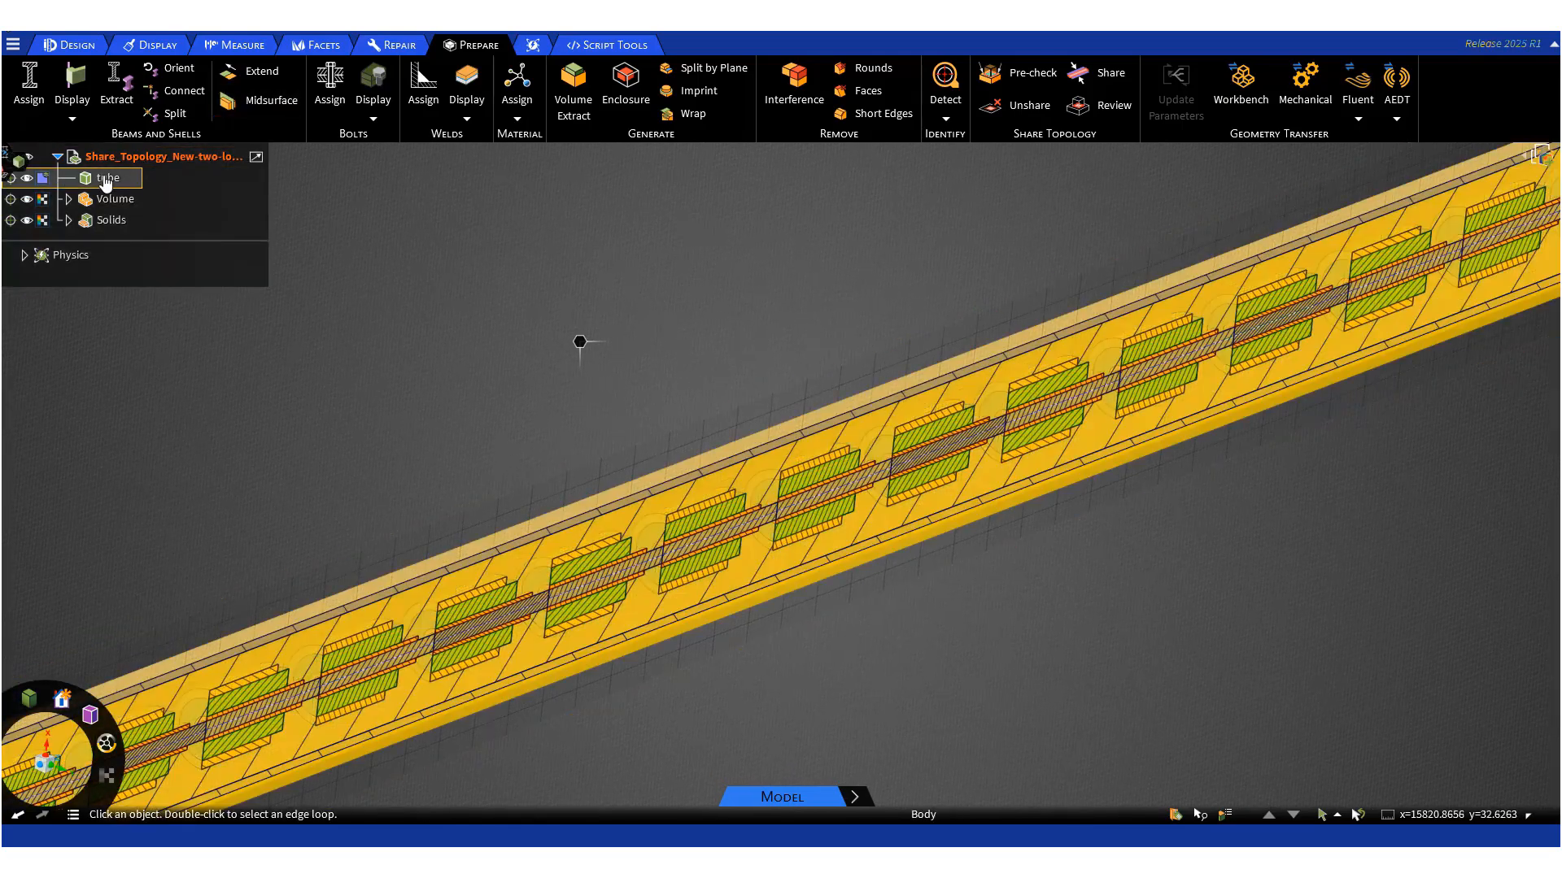
pyautogui.click(106, 184)
pyautogui.click(436, 280)
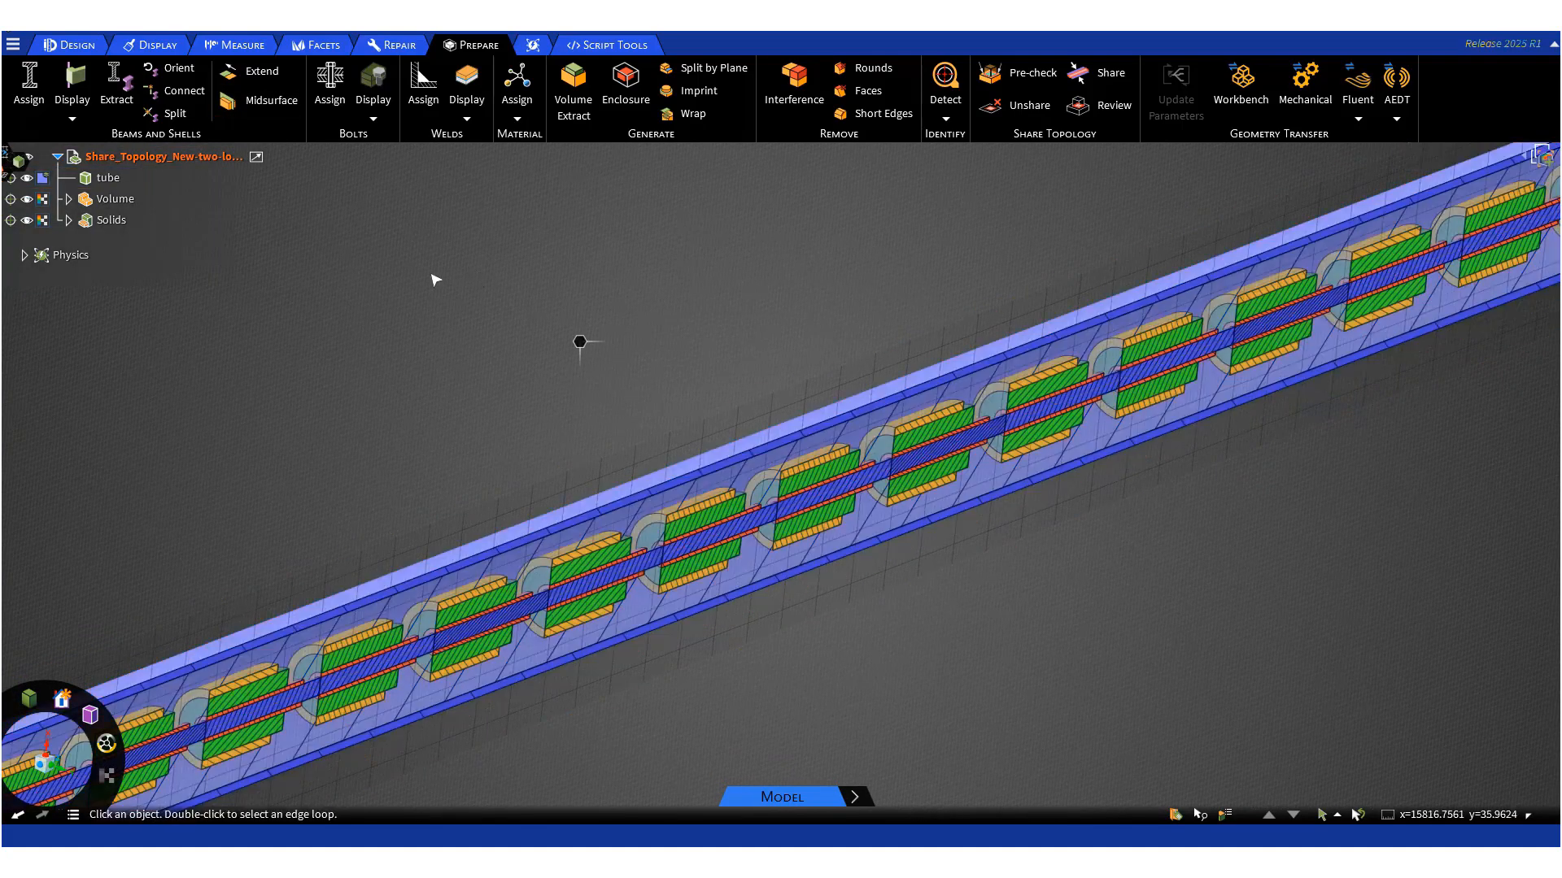
pyautogui.click(110, 200)
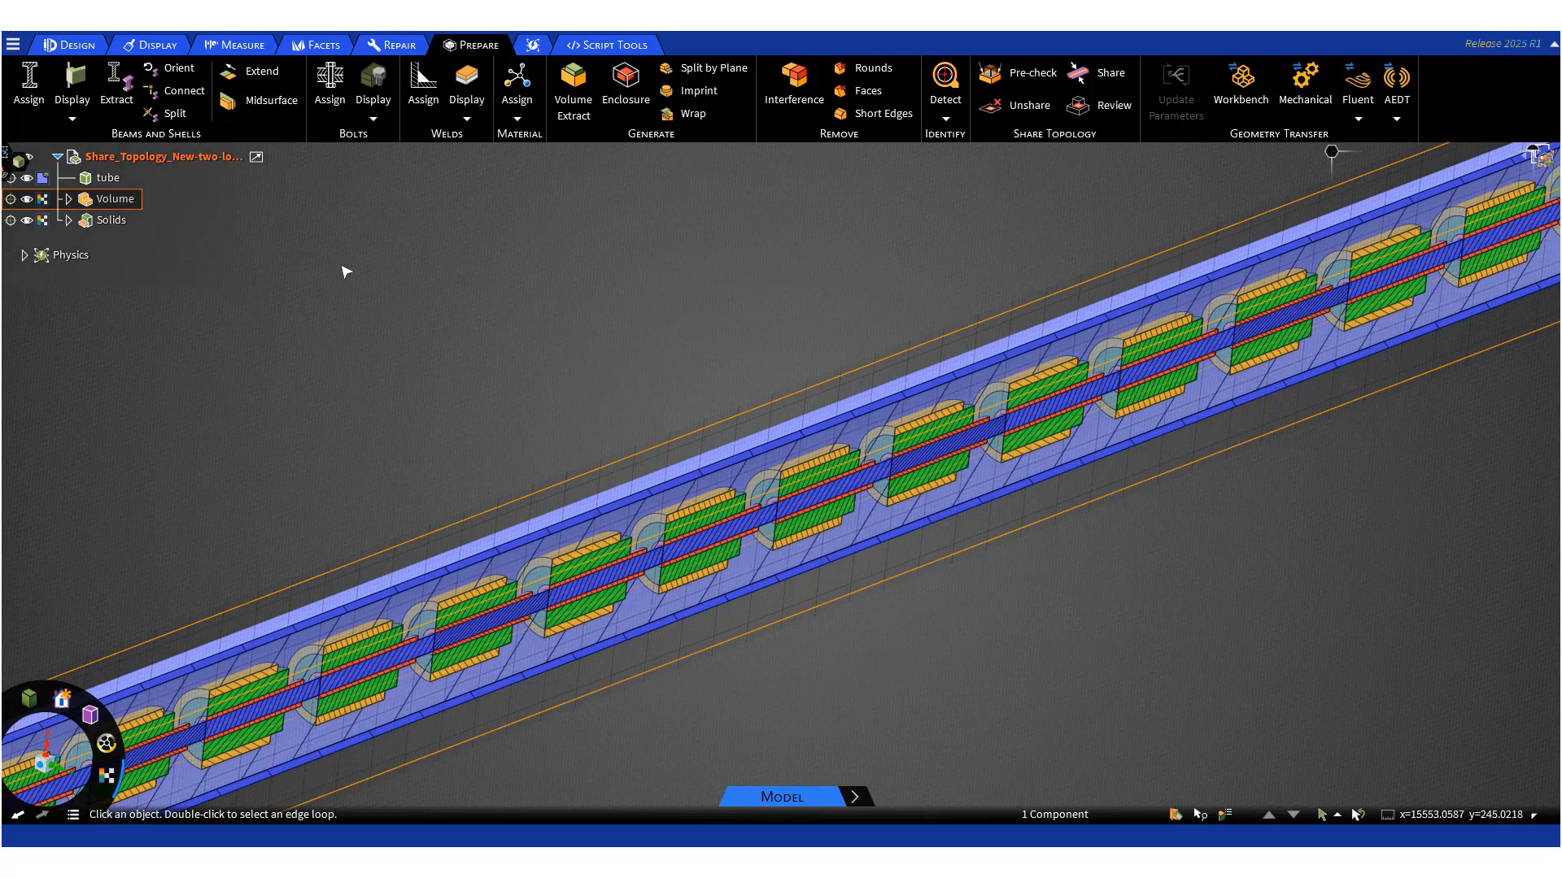
pyautogui.click(124, 224)
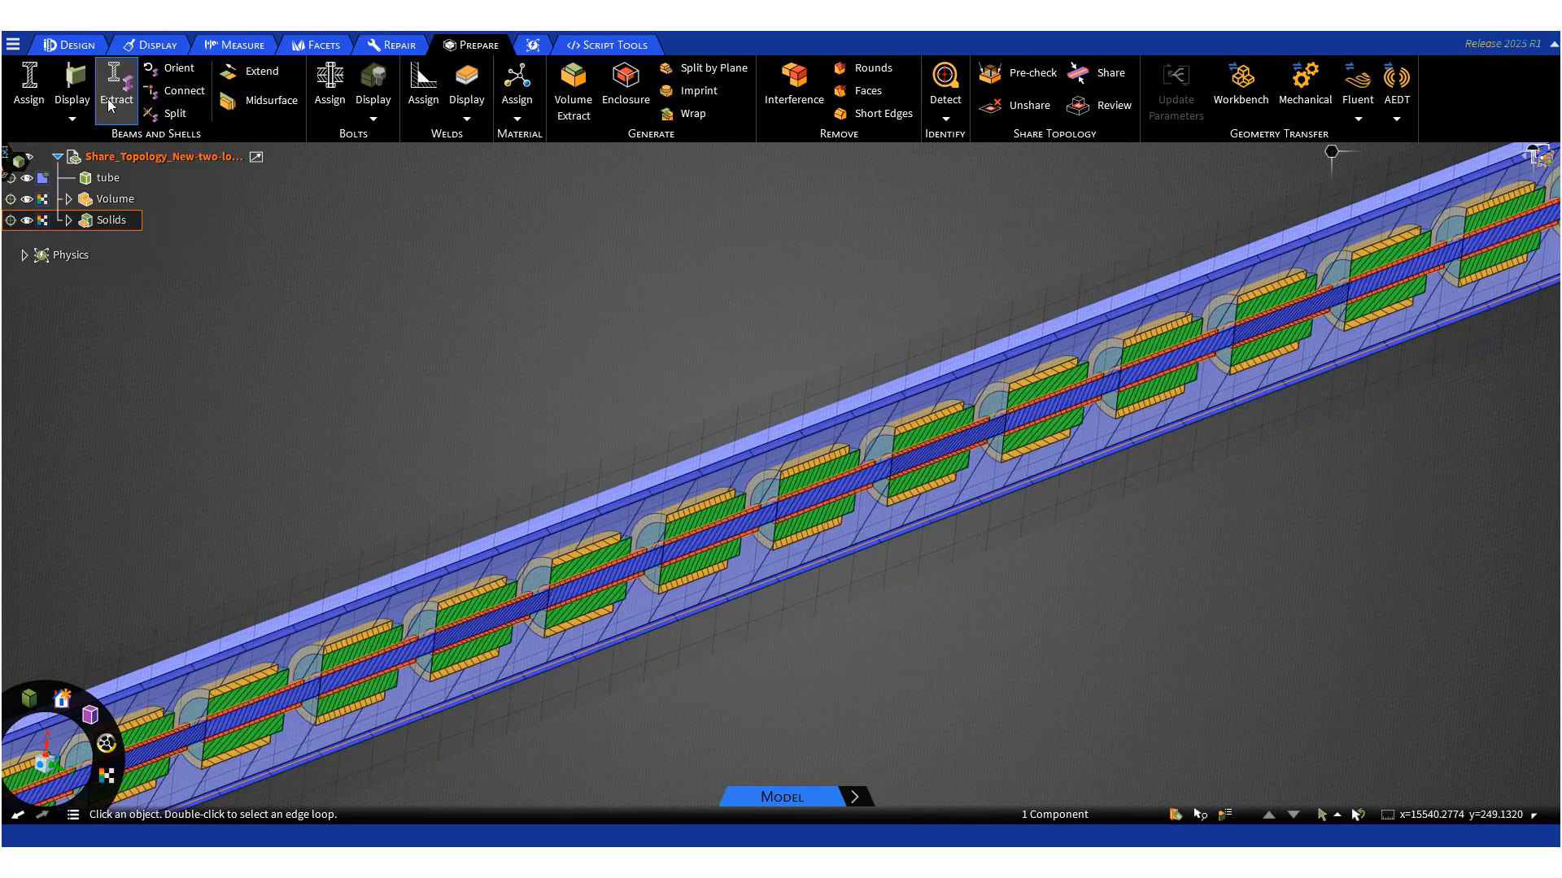
pyautogui.click(69, 45)
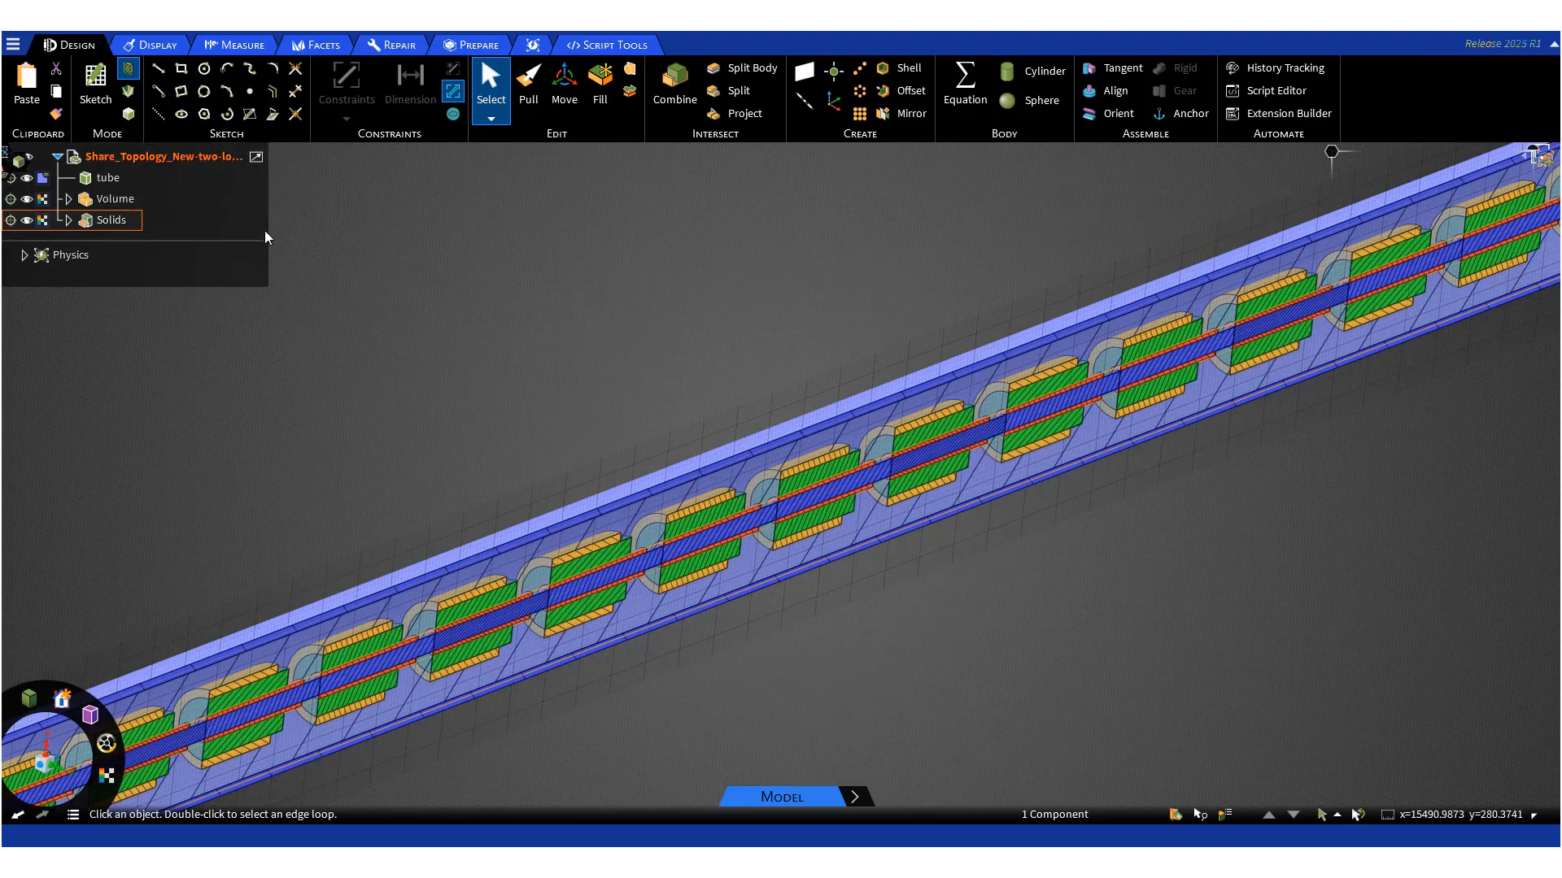
# - Examine the long tube model's tube body and components, zooming out to see its full length
pyautogui.click(132, 121)
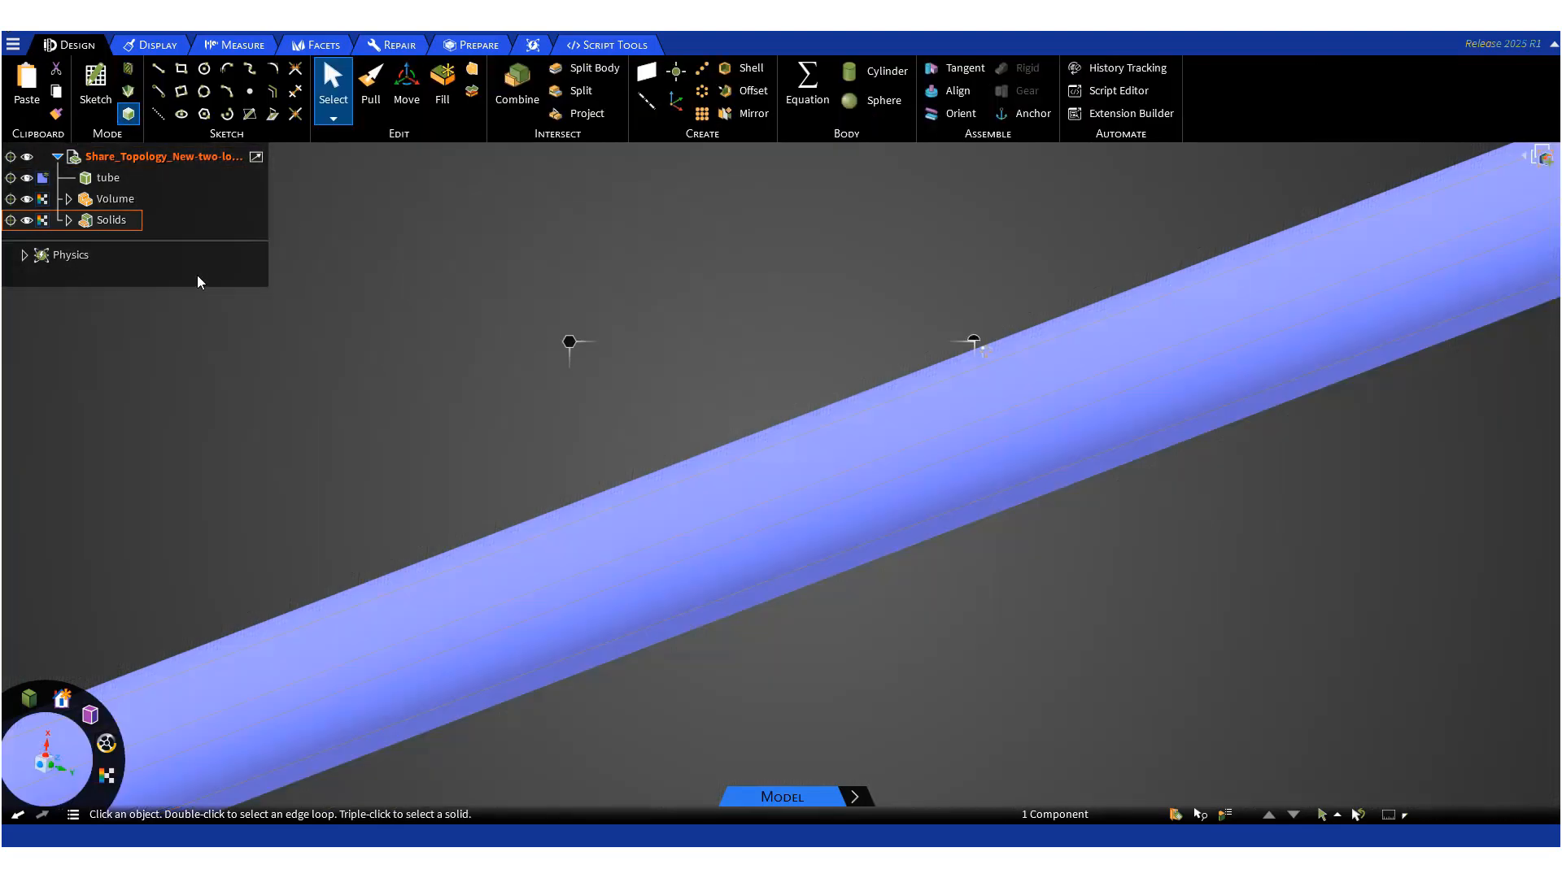
pyautogui.click(106, 178)
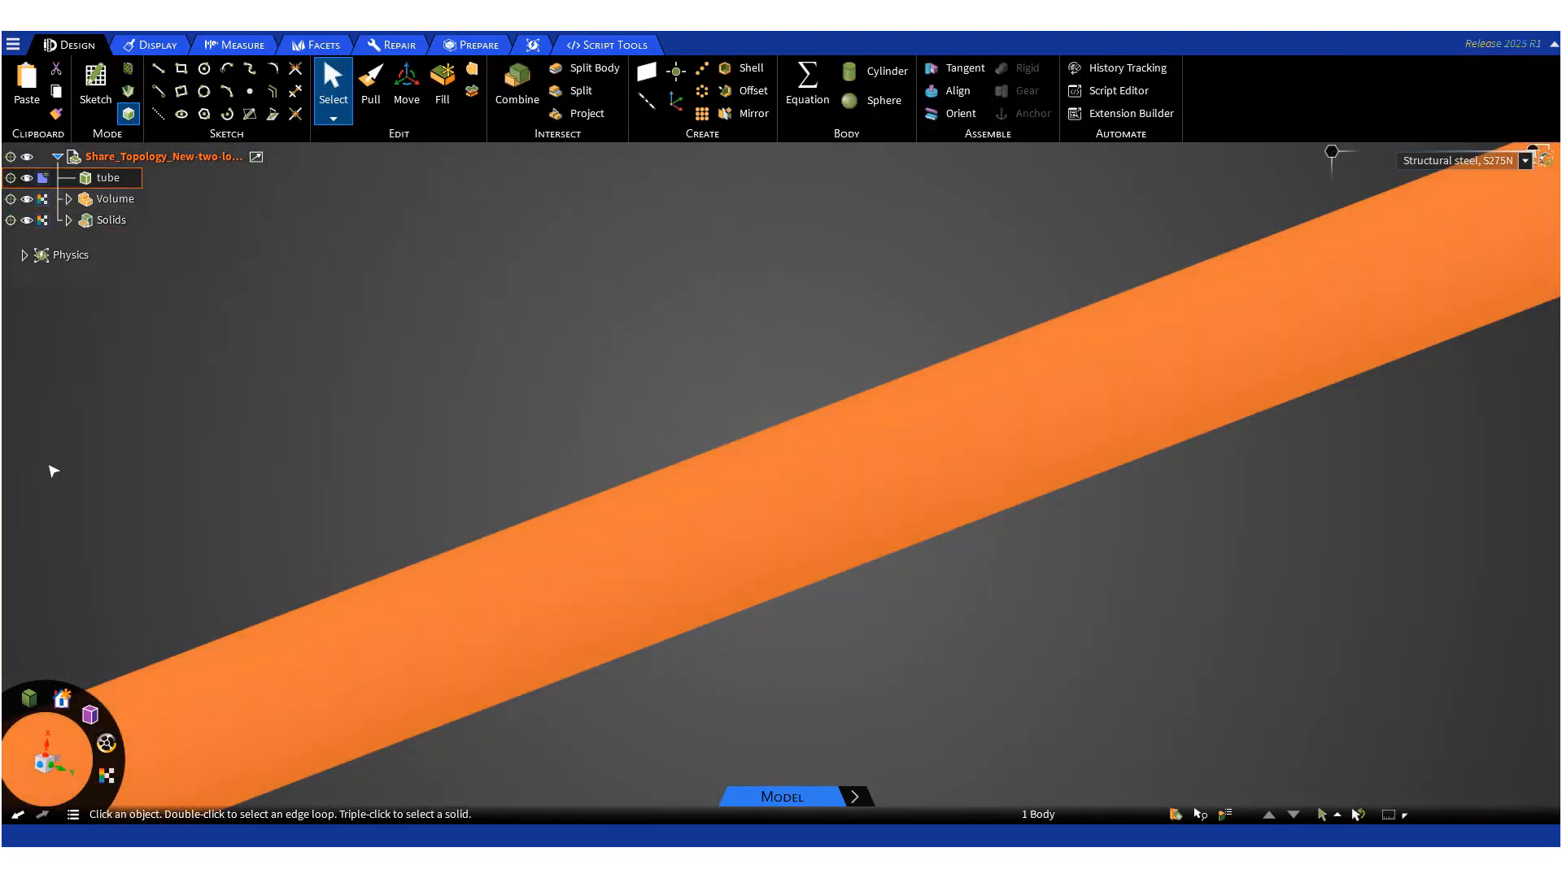
pyautogui.click(107, 778)
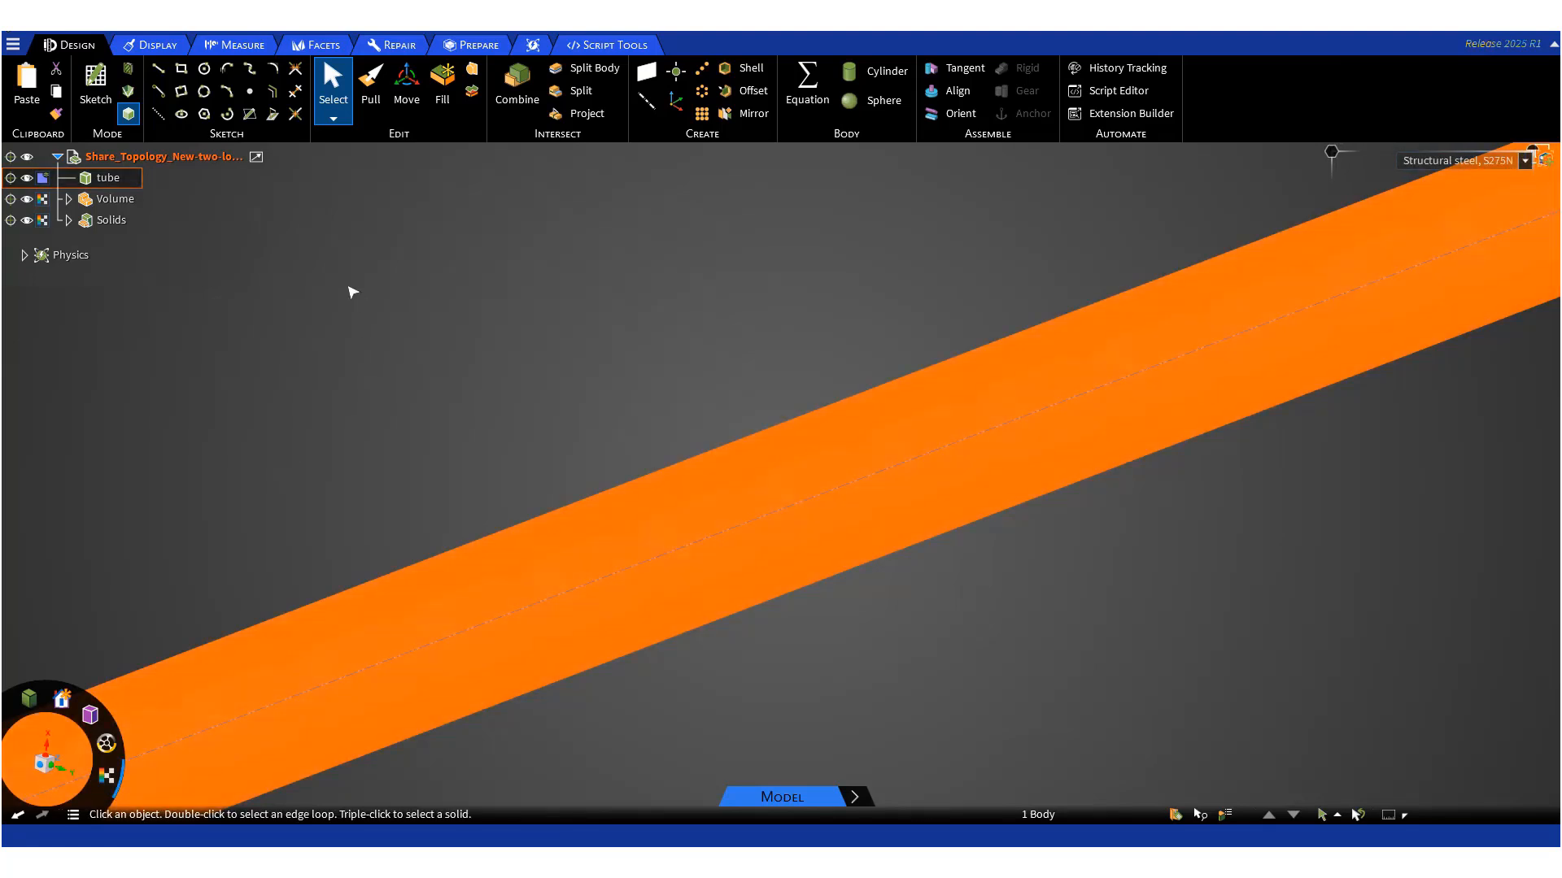
pyautogui.click(351, 292)
pyautogui.keyDown('ctrl'); pyautogui.moveTo(291, 314); pyautogui.dragTo(570, 203, button='middle'); pyautogui.keyUp('ctrl')
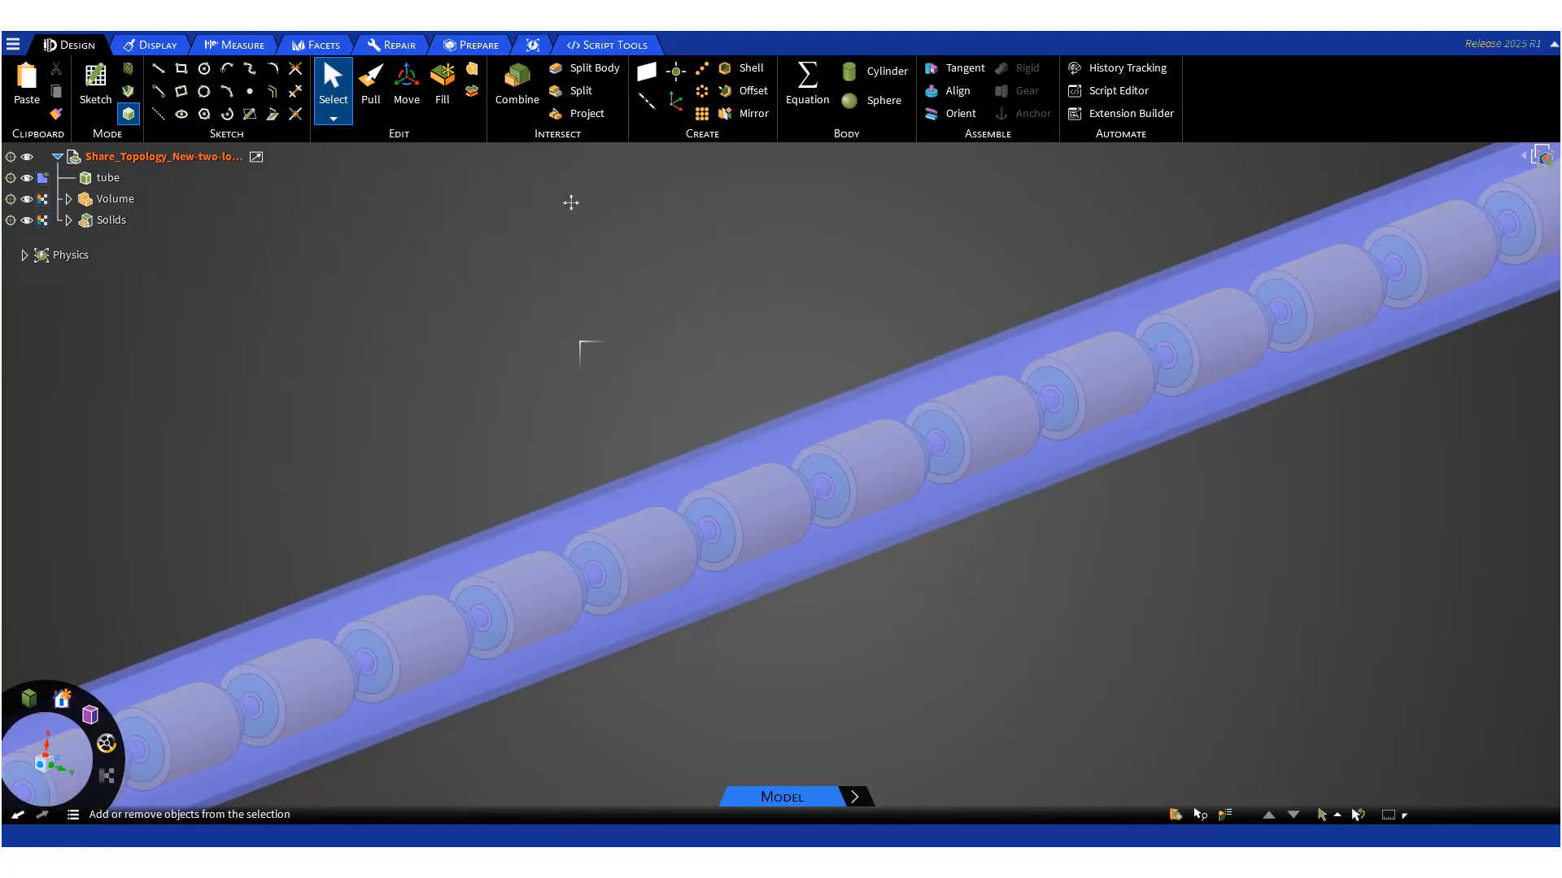
pyautogui.scroll(-3, 478, 286)
pyautogui.scroll(-6, 475, 281)
pyautogui.keyDown('ctrl'); pyautogui.moveTo(516, 342); pyautogui.dragTo(671, 545, button='middle'); pyautogui.keyUp('ctrl')
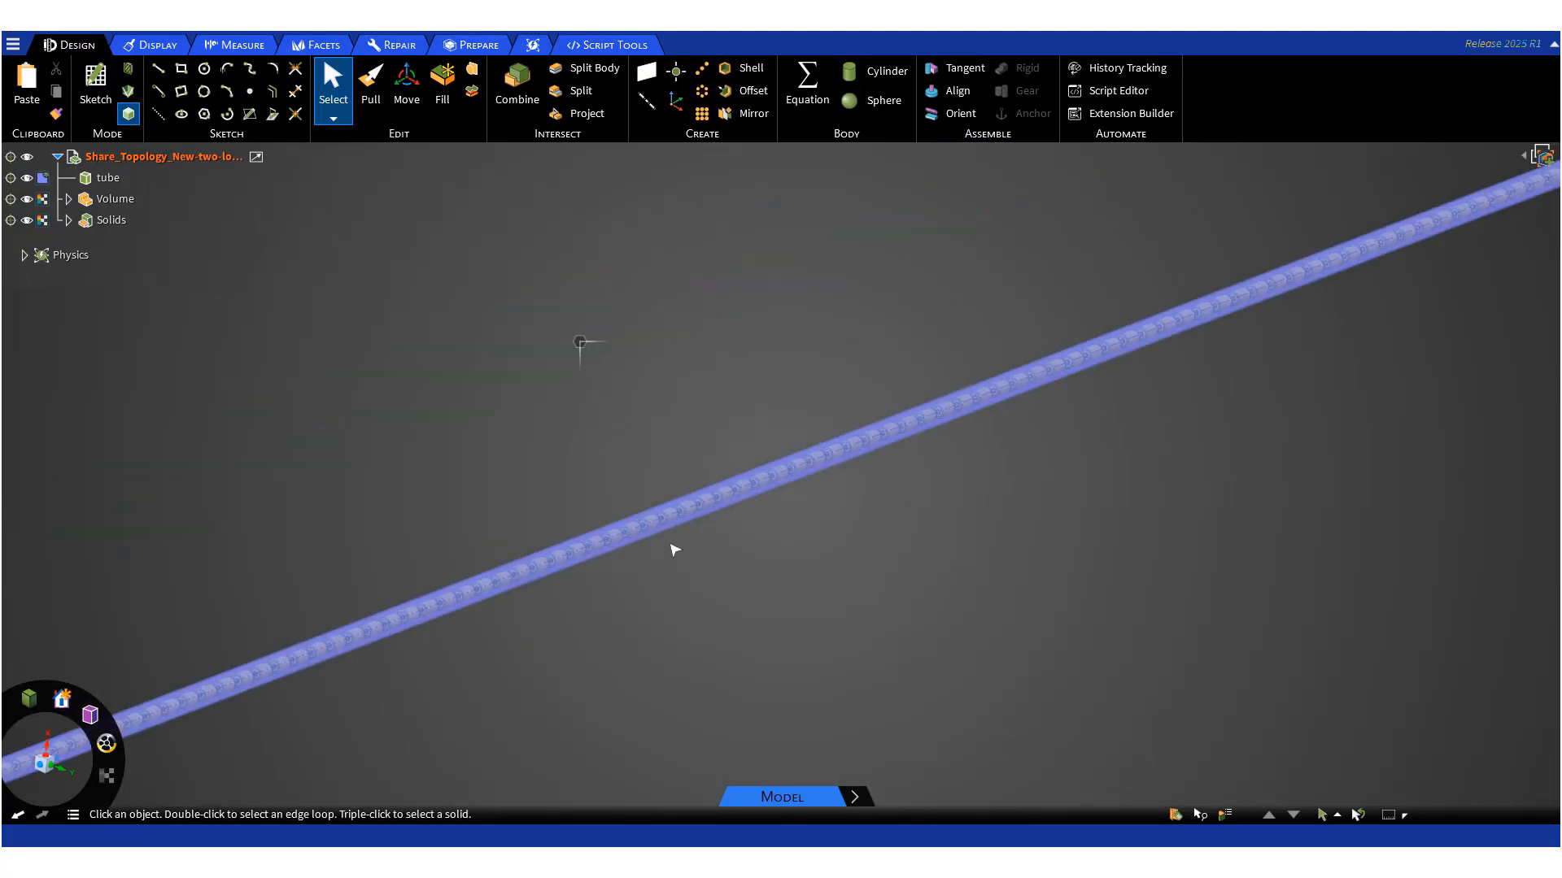
# - Share topology across all bodies of the long tube model and close the message log
pyautogui.click(476, 49)
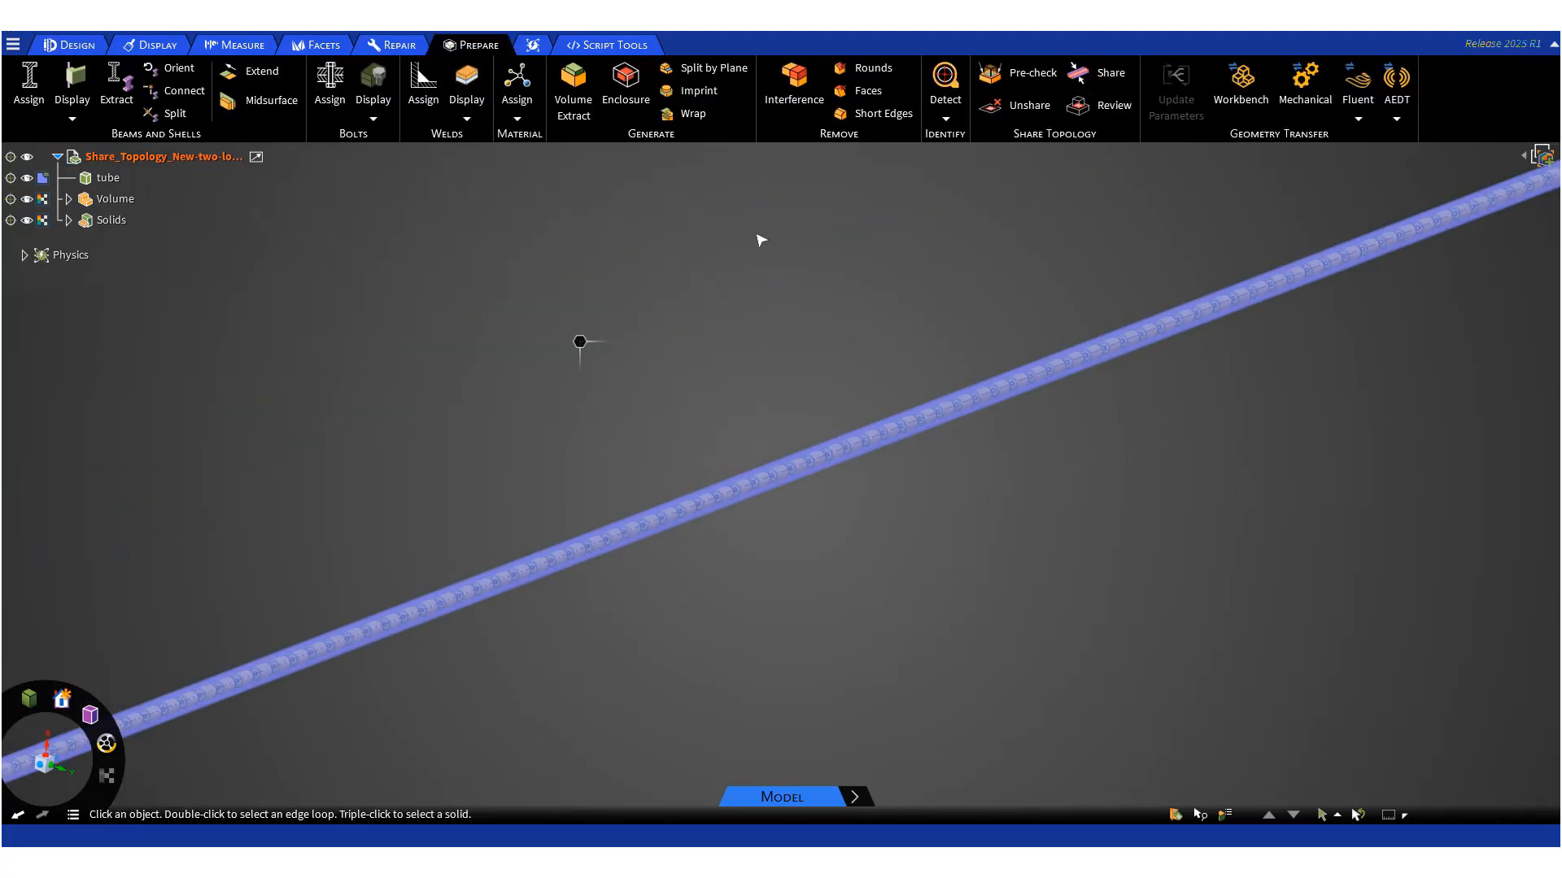
pyautogui.click(1100, 75)
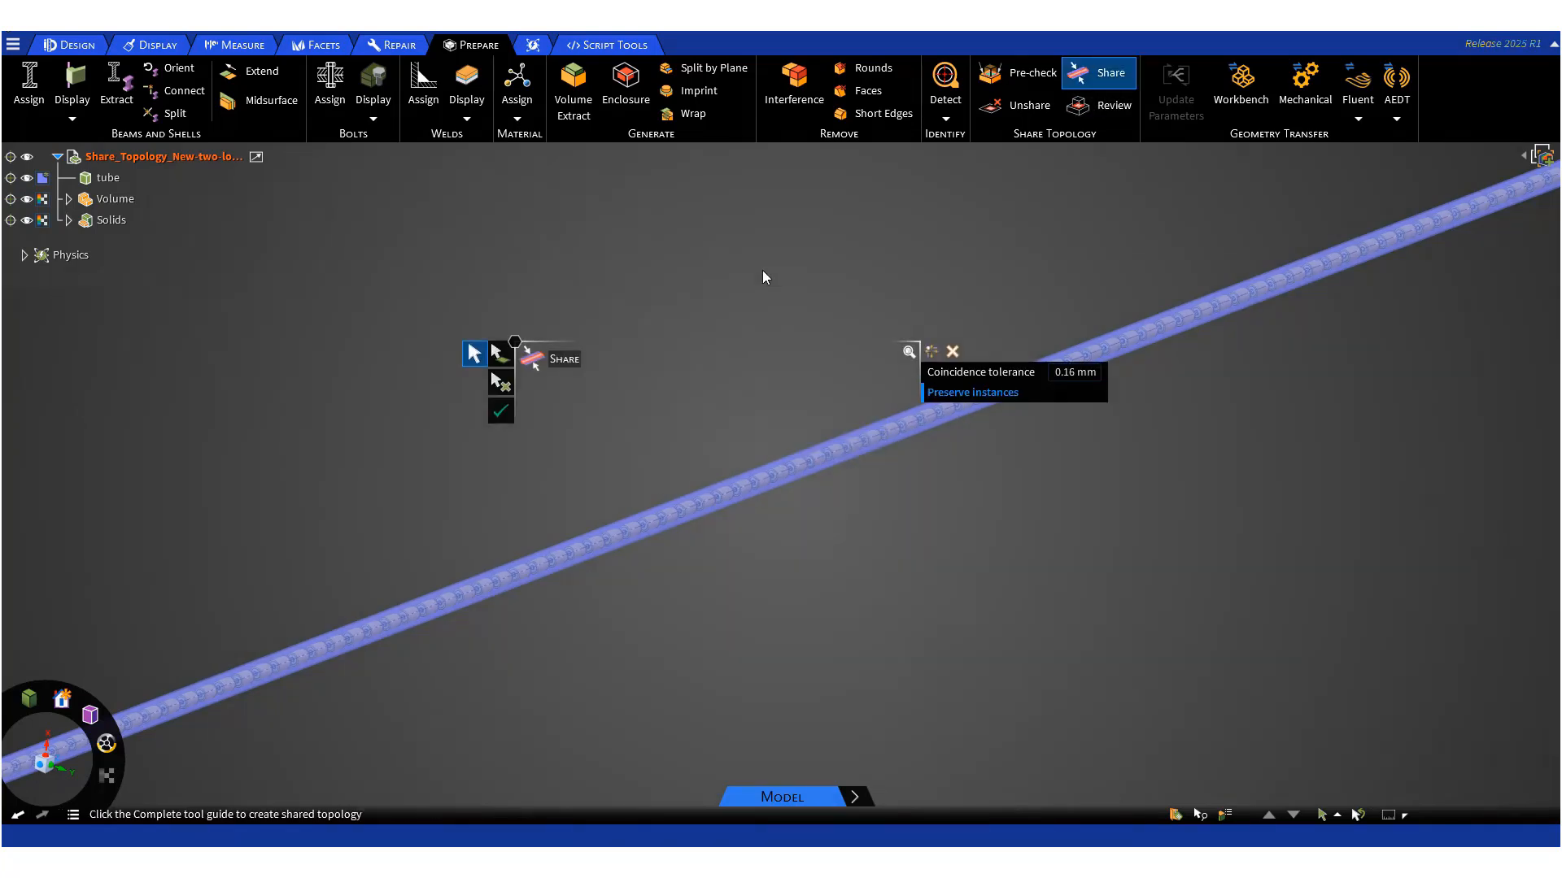
pyautogui.click(501, 412)
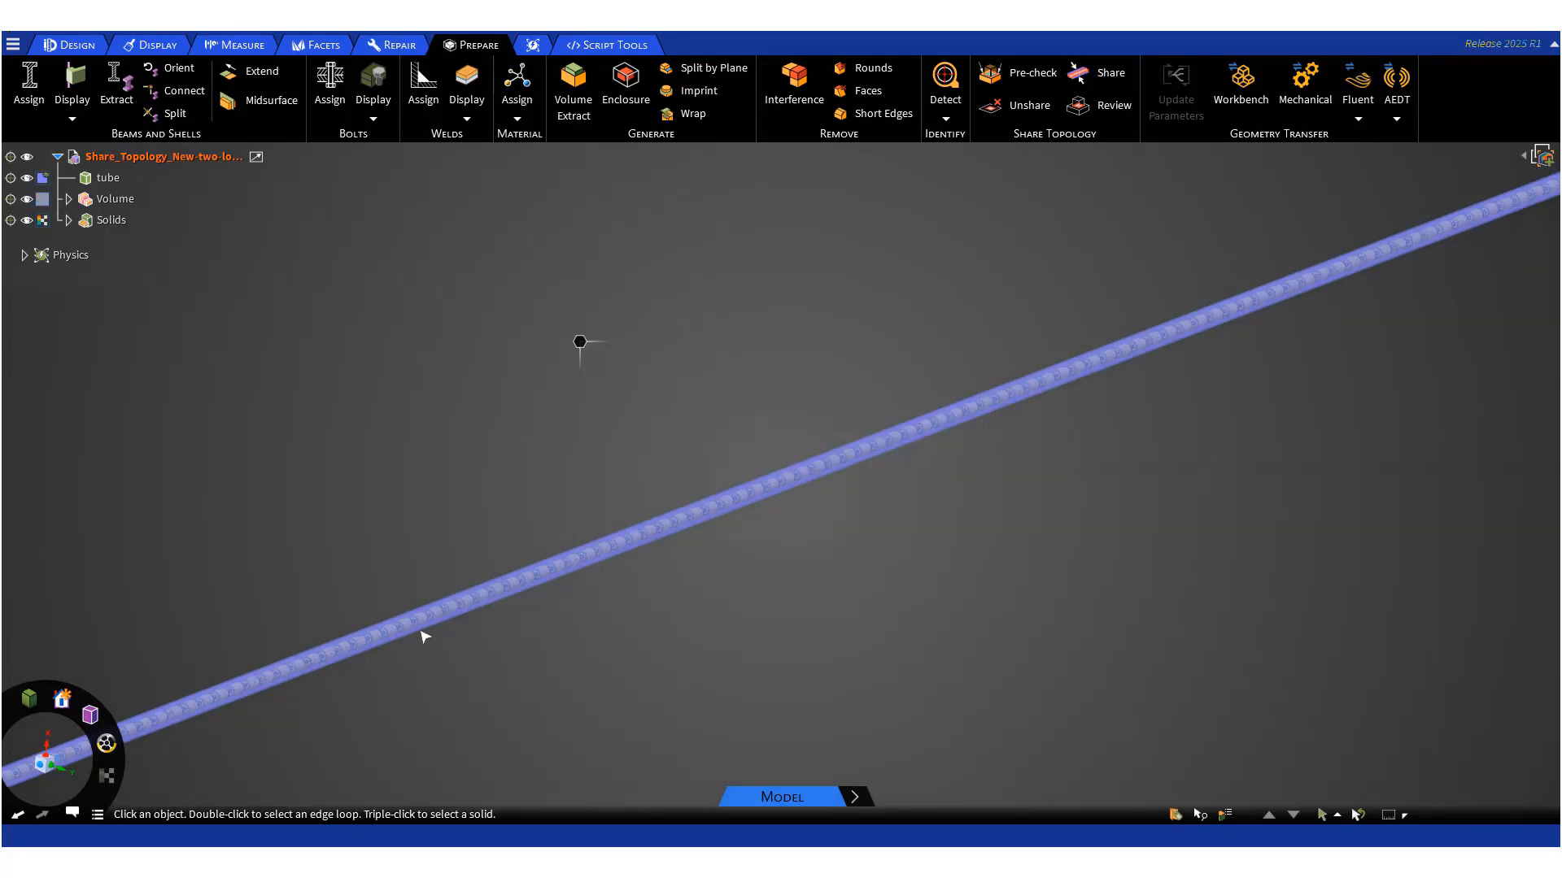
pyautogui.click(75, 816)
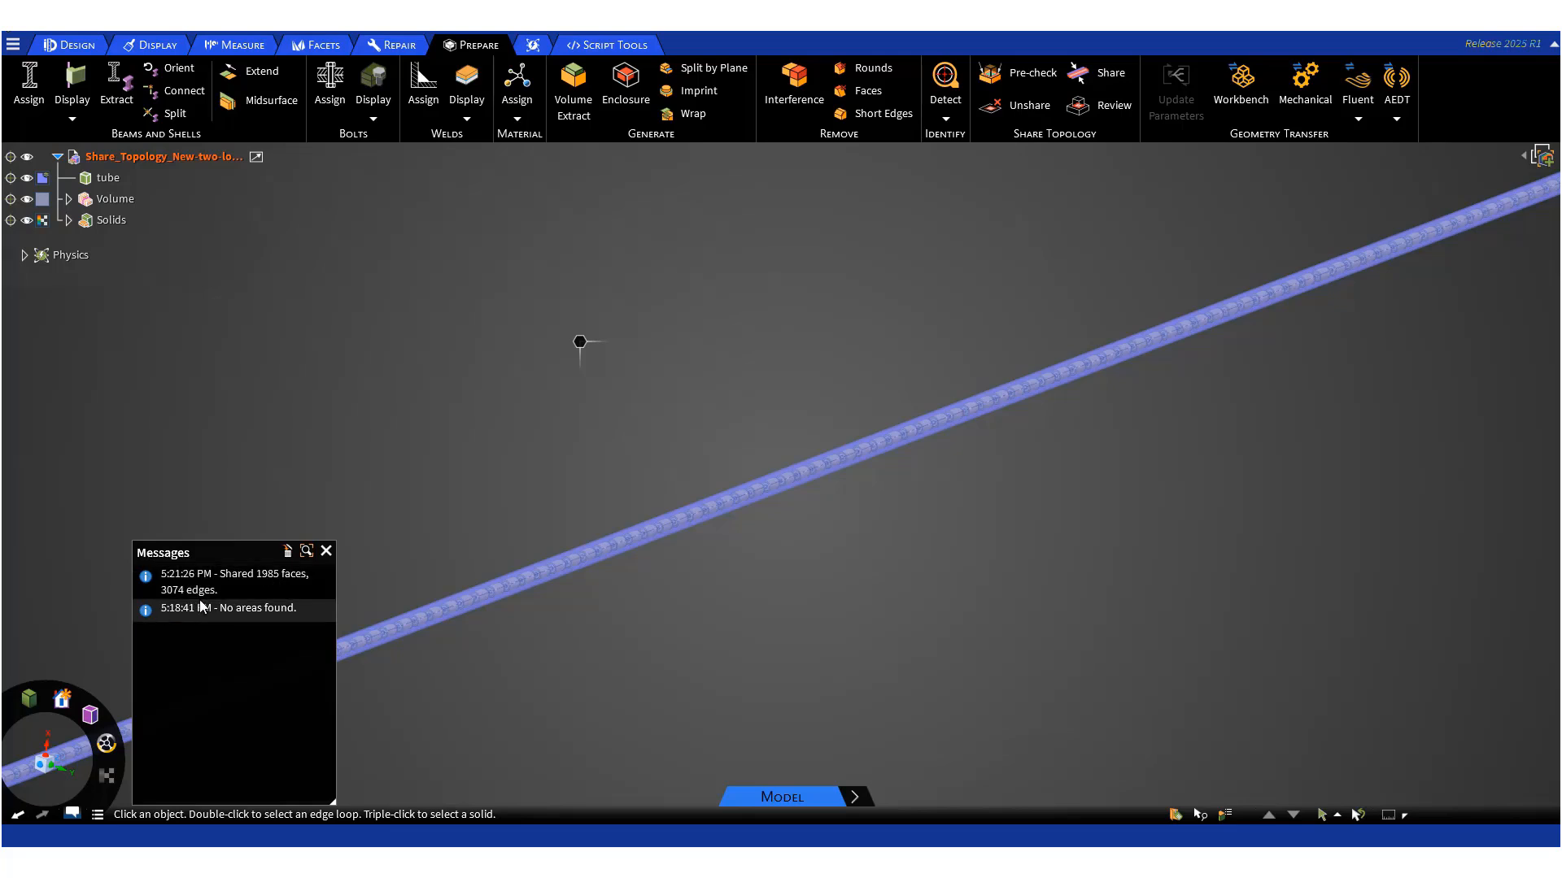
pyautogui.click(327, 551)
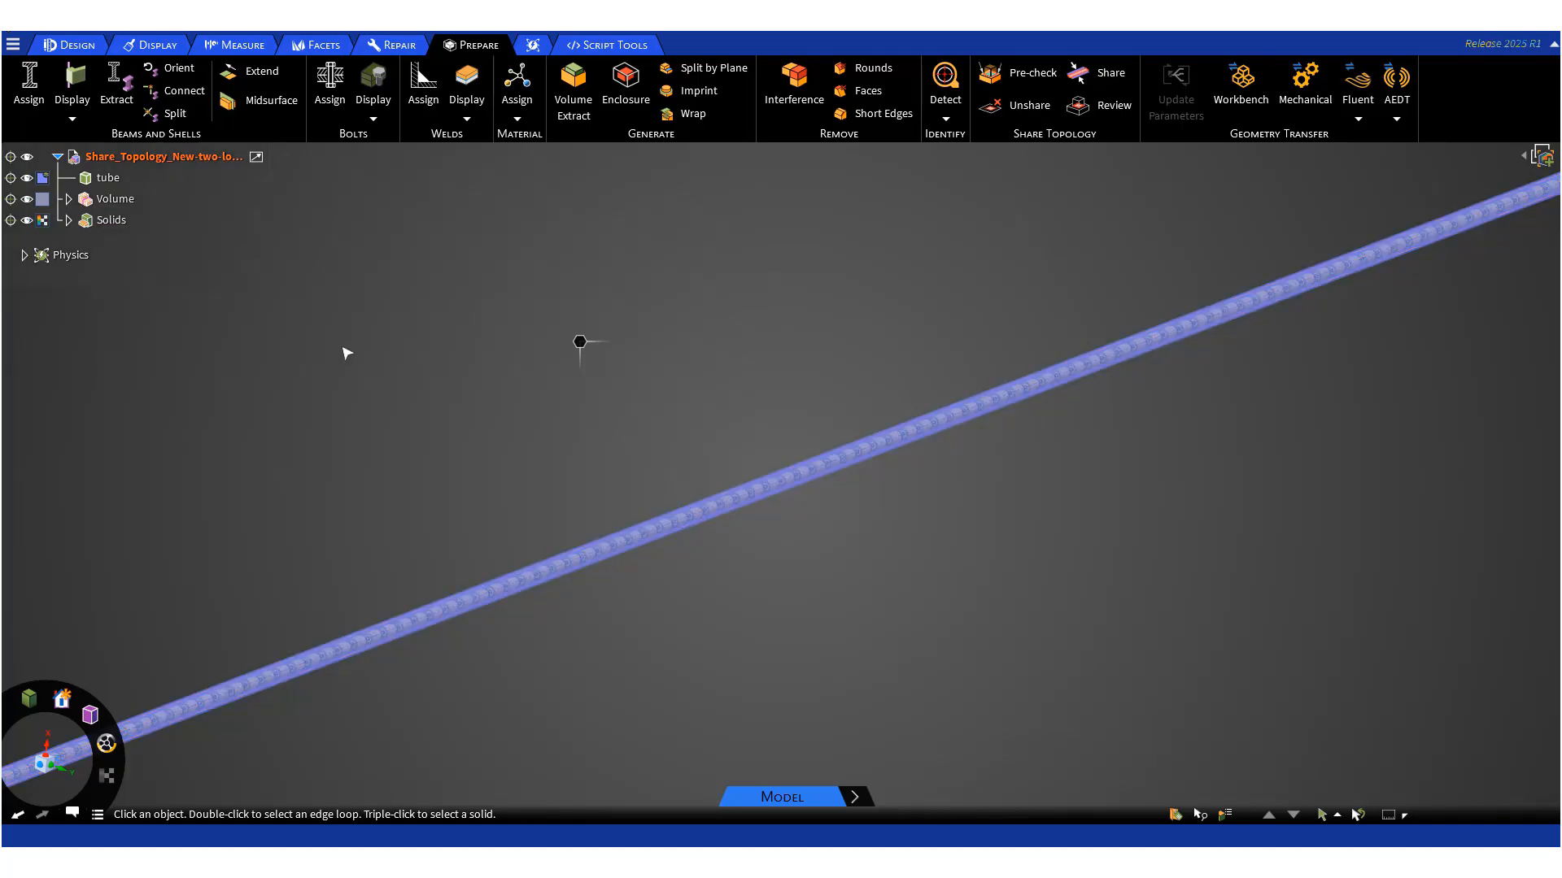
pyautogui.click(1359, 120)
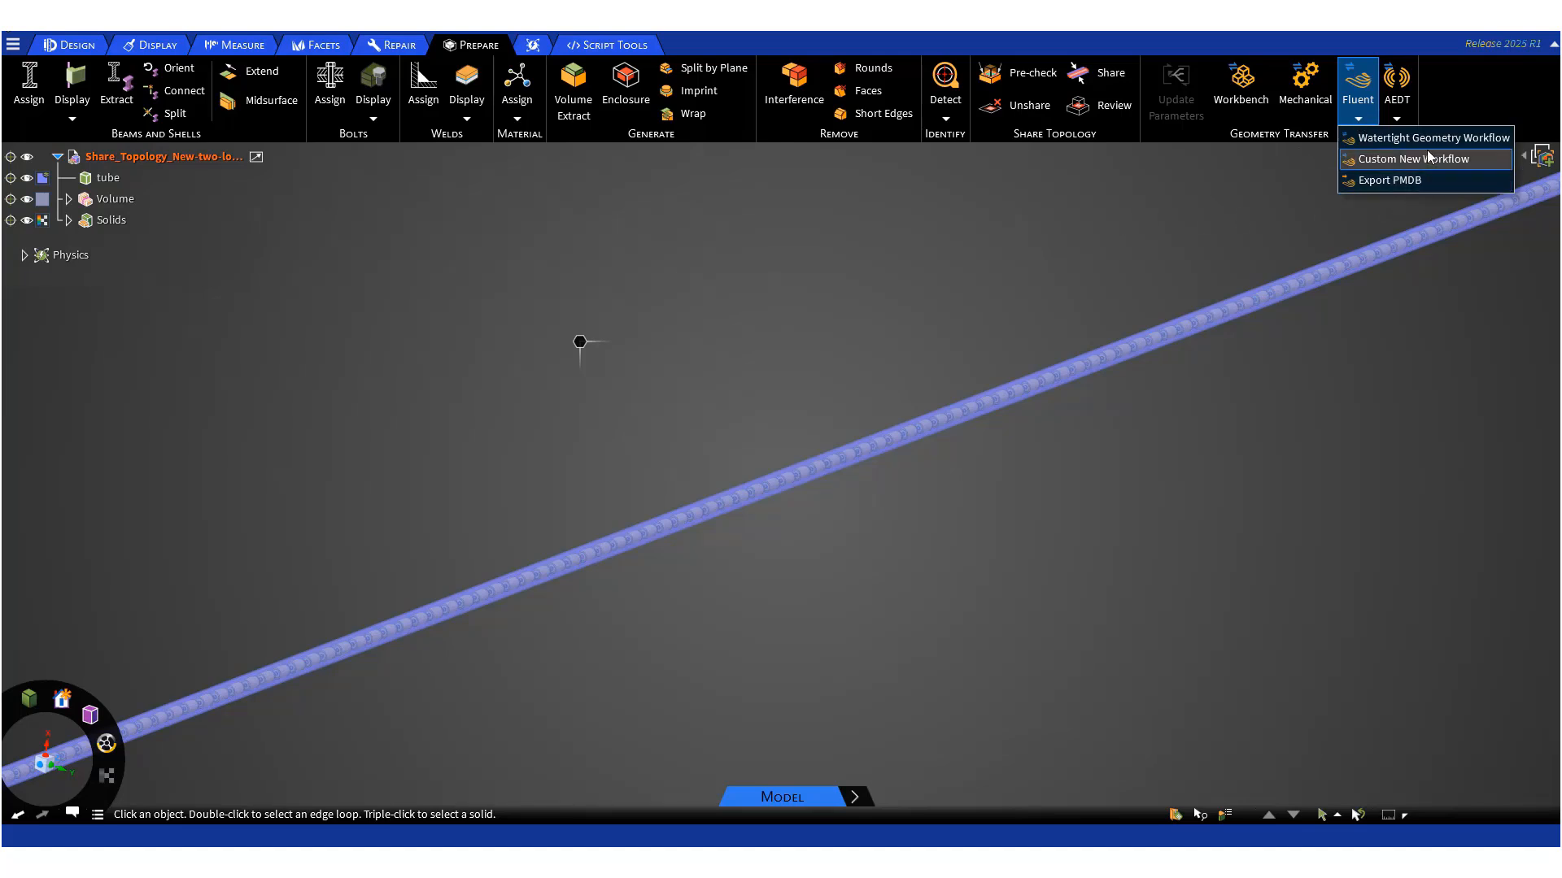
pyautogui.click(752, 287)
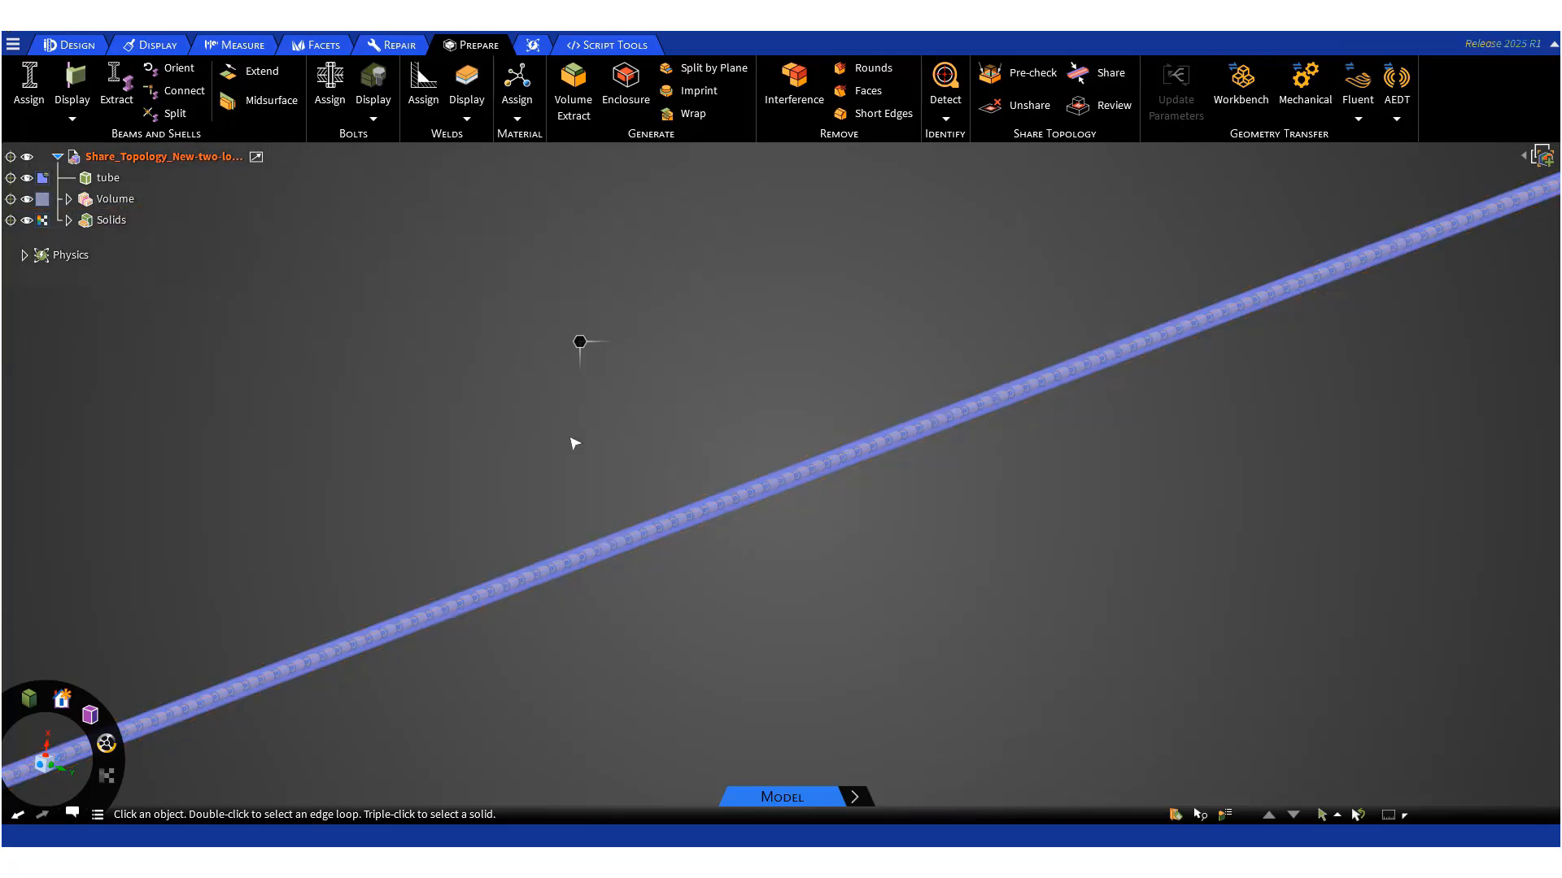
pyautogui.scroll(-10, 575, 443)
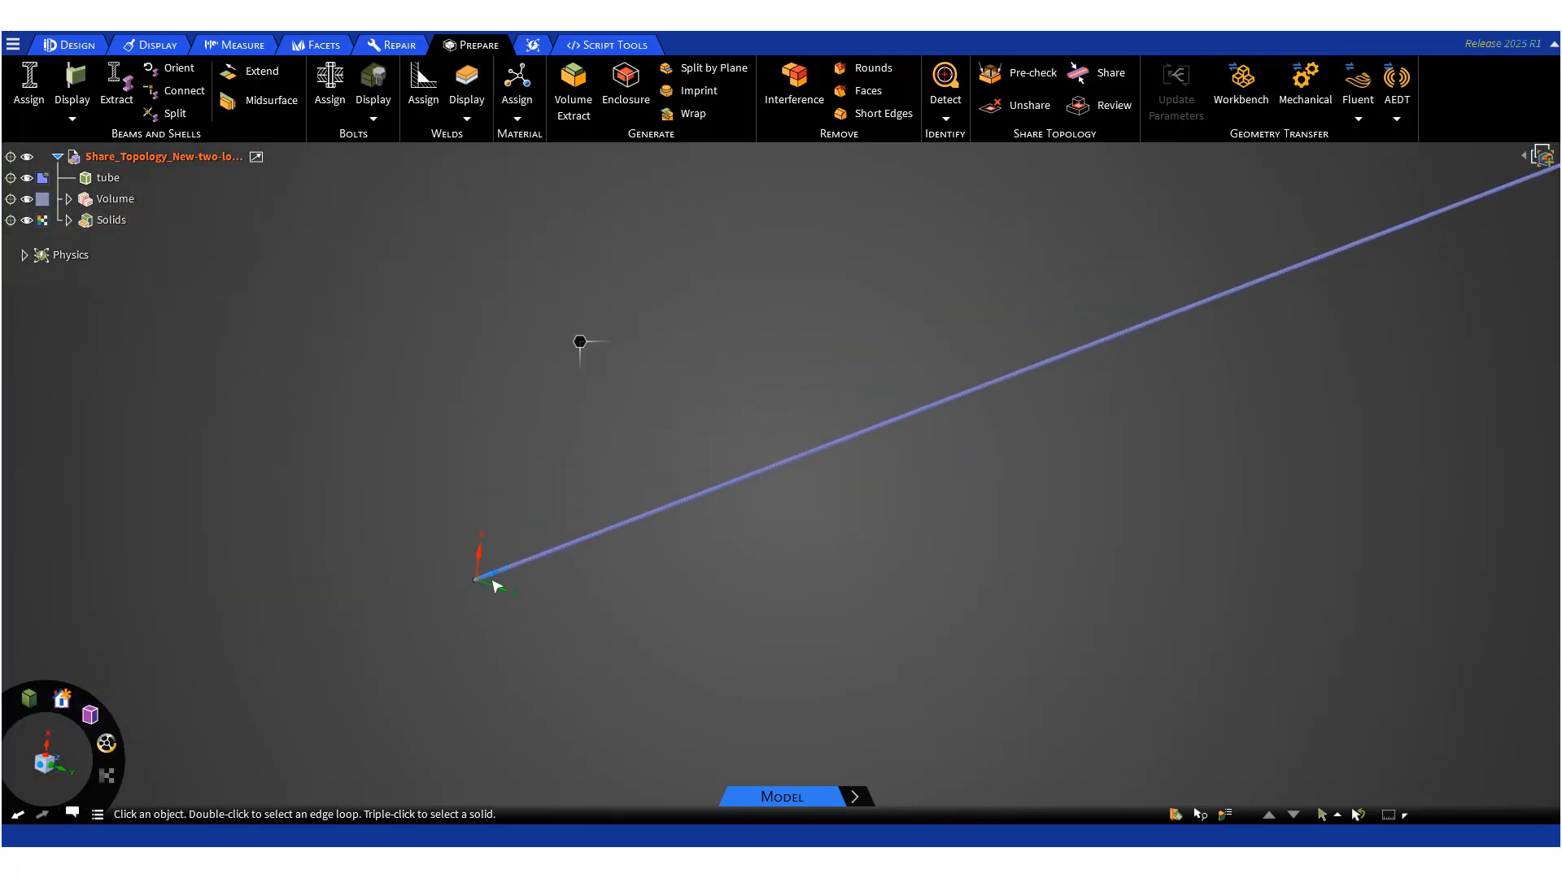
pyautogui.click(493, 583)
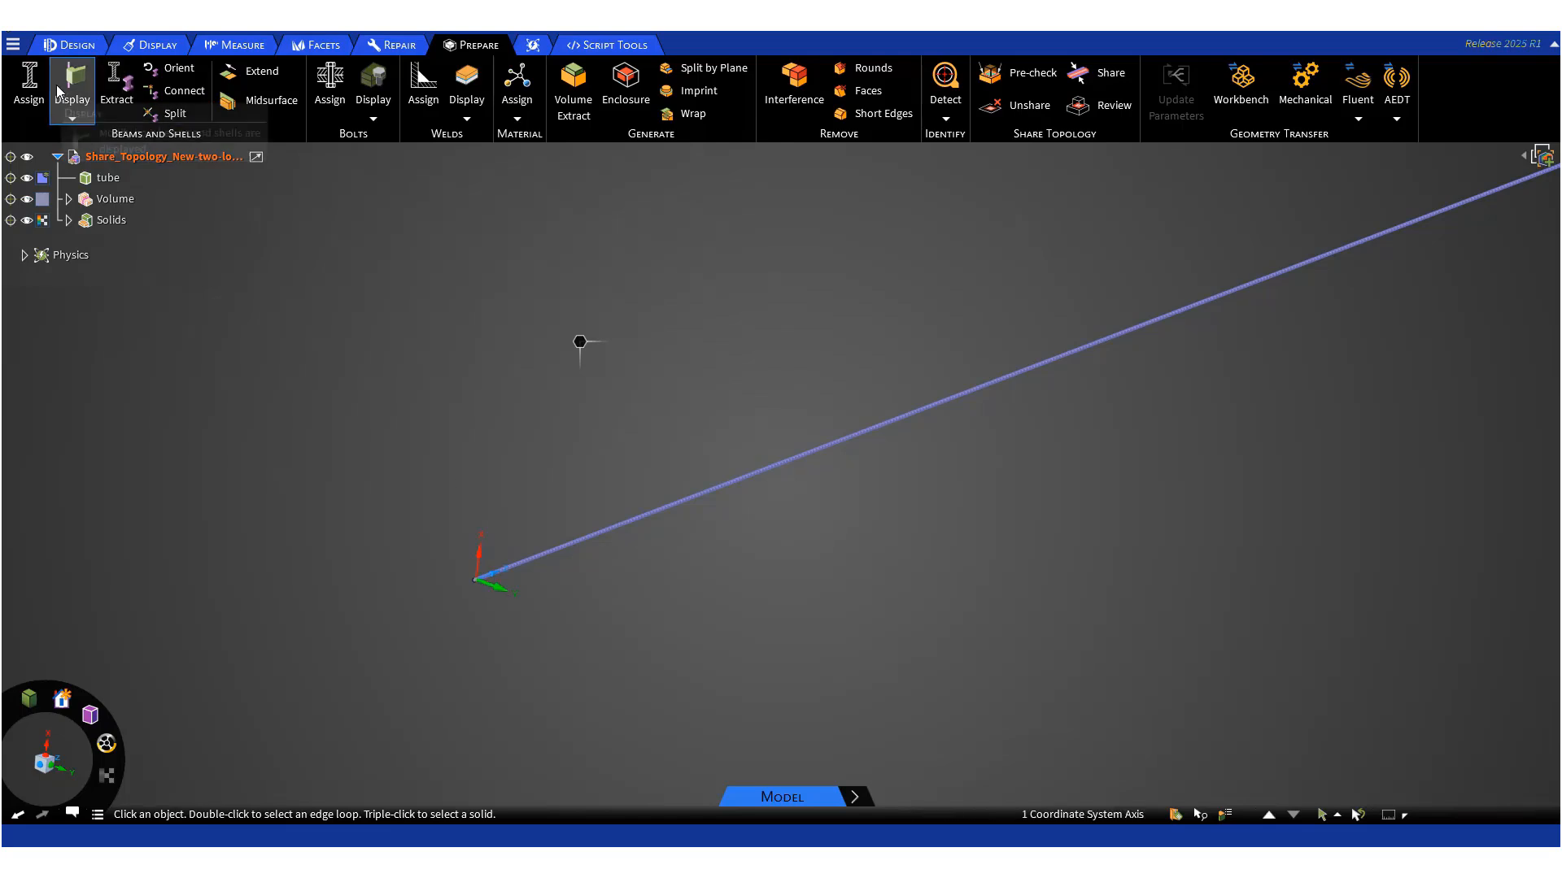
# - Hide the Volume body so only the tube and components show at the open tube end
pyautogui.click(77, 46)
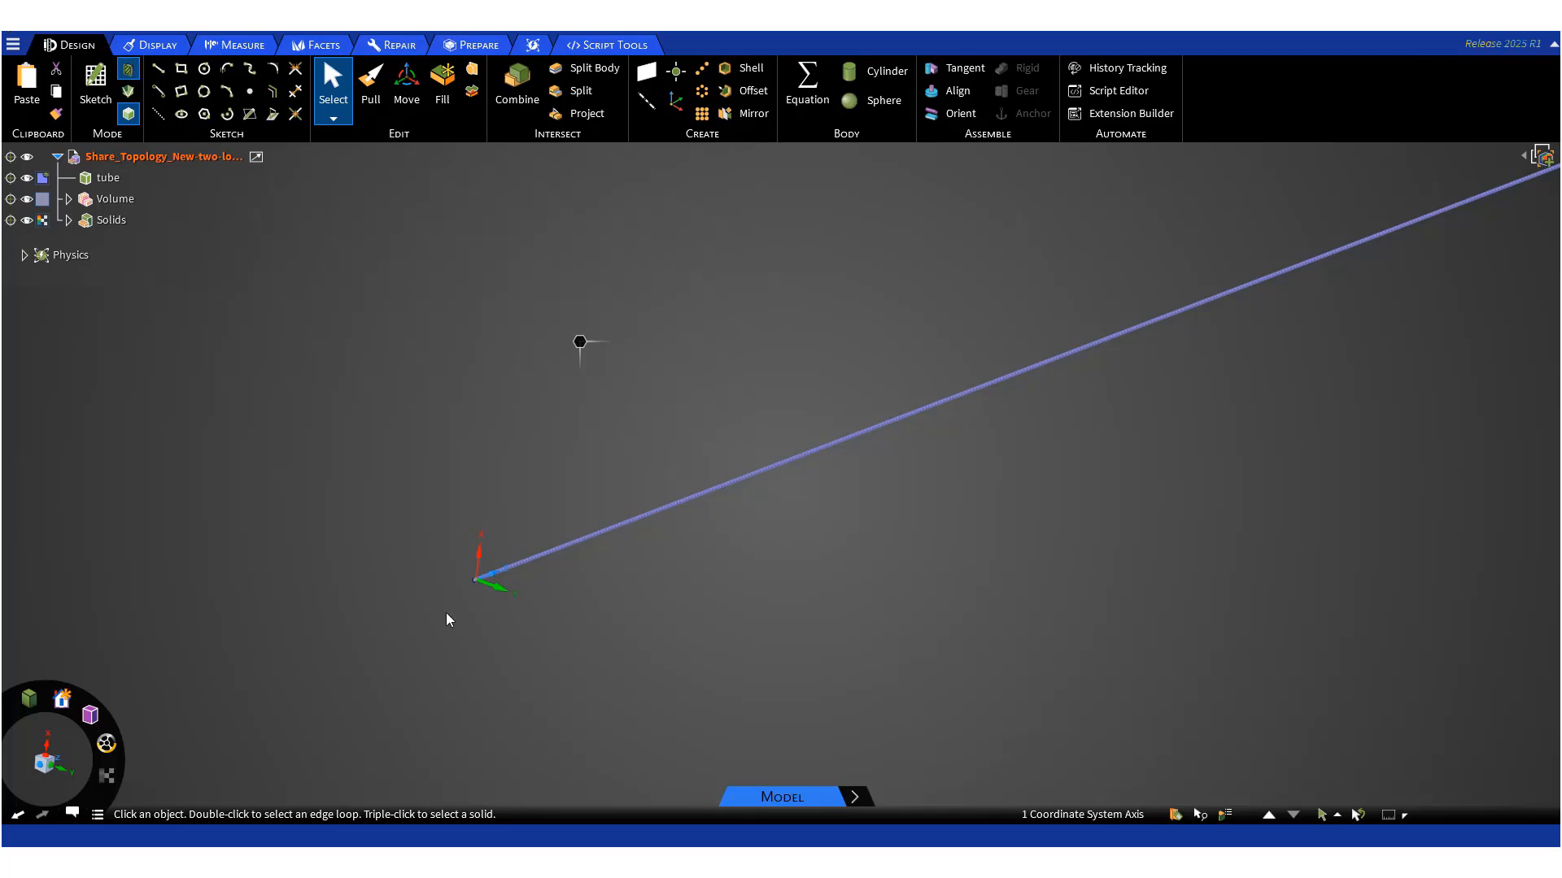
pyautogui.press('x')
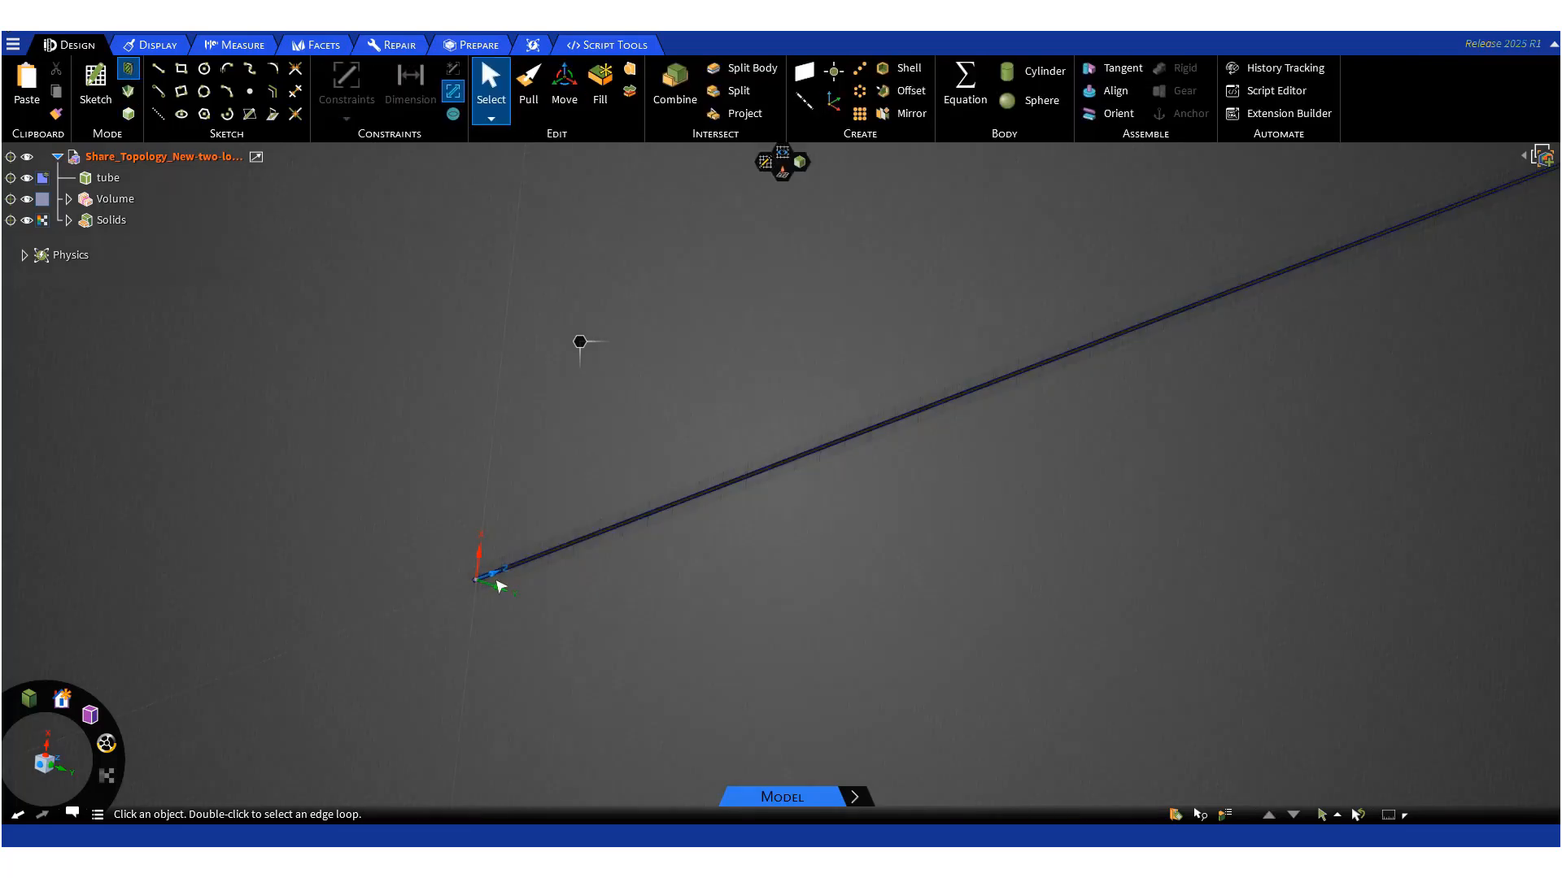
pyautogui.scroll(5, 497, 583)
pyautogui.scroll(10, 499, 583)
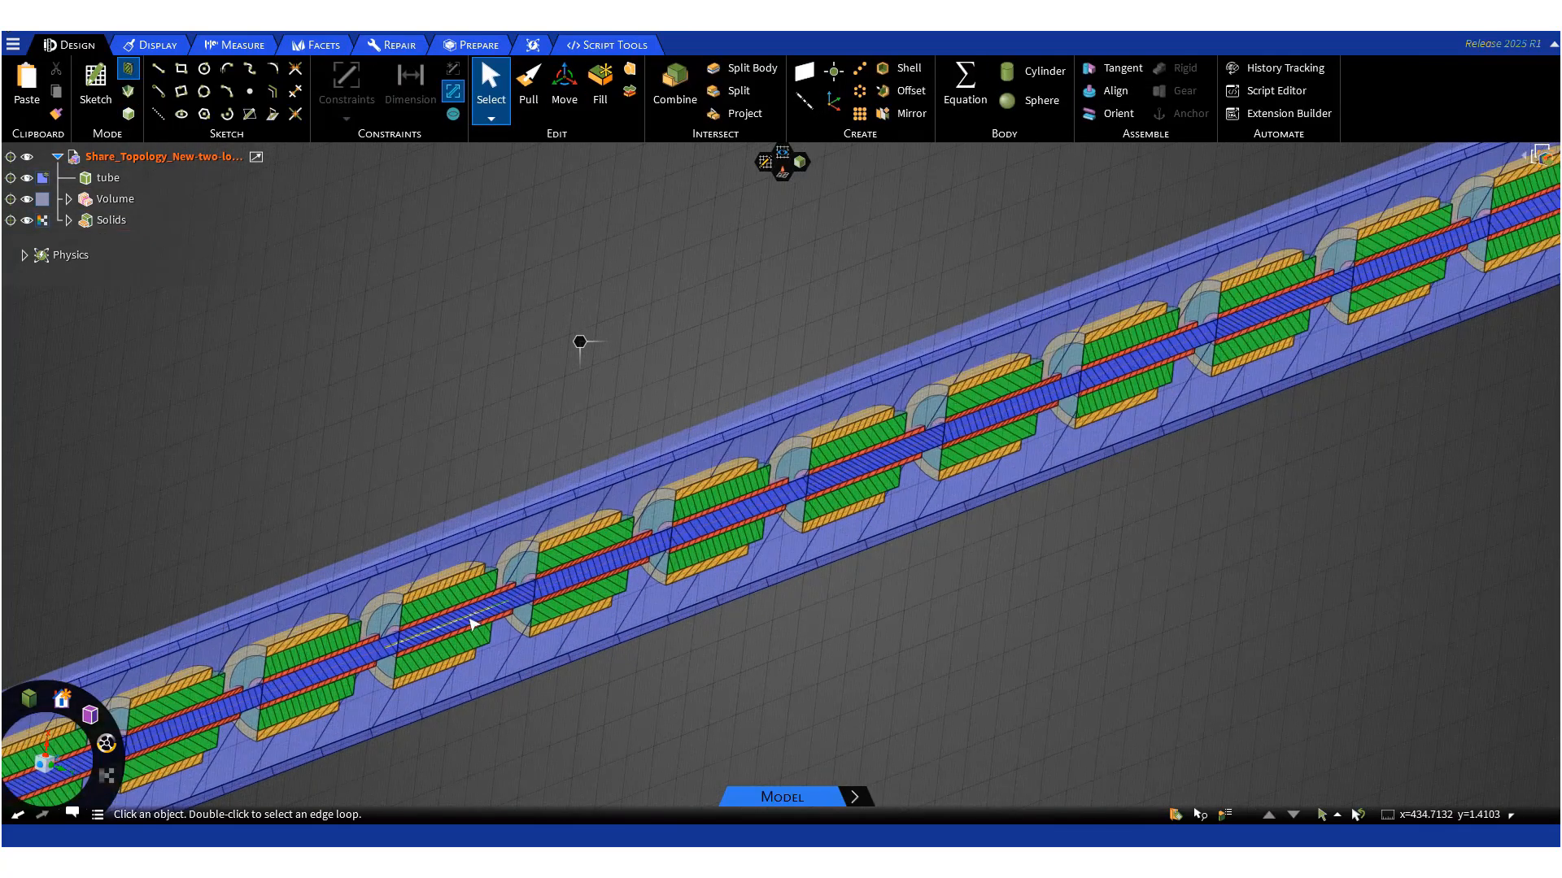
pyautogui.scroll(-6, 551, 680)
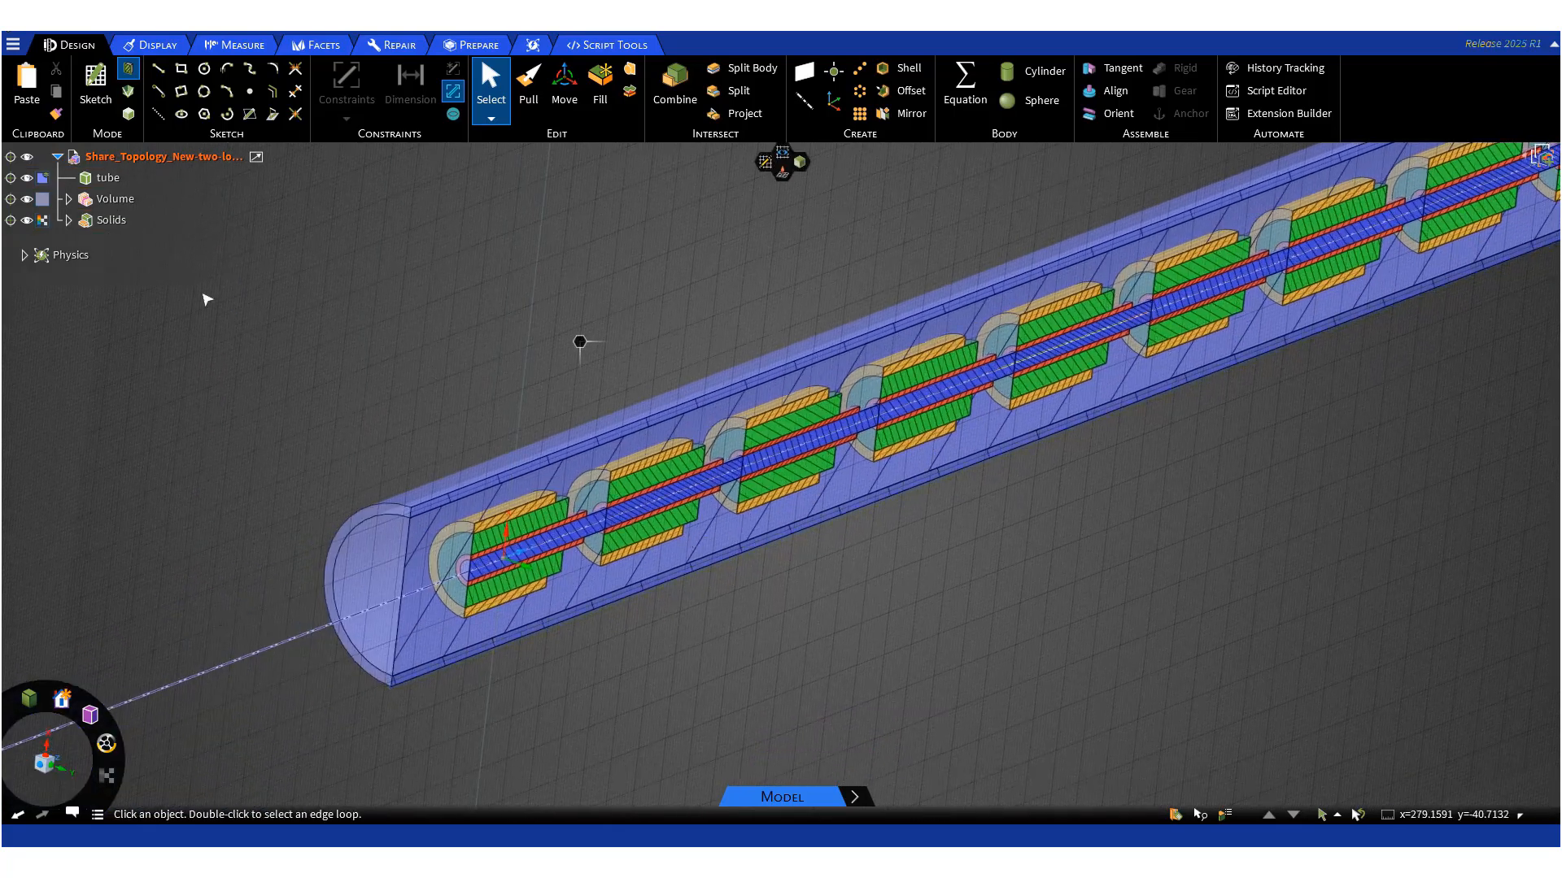
pyautogui.click(27, 220)
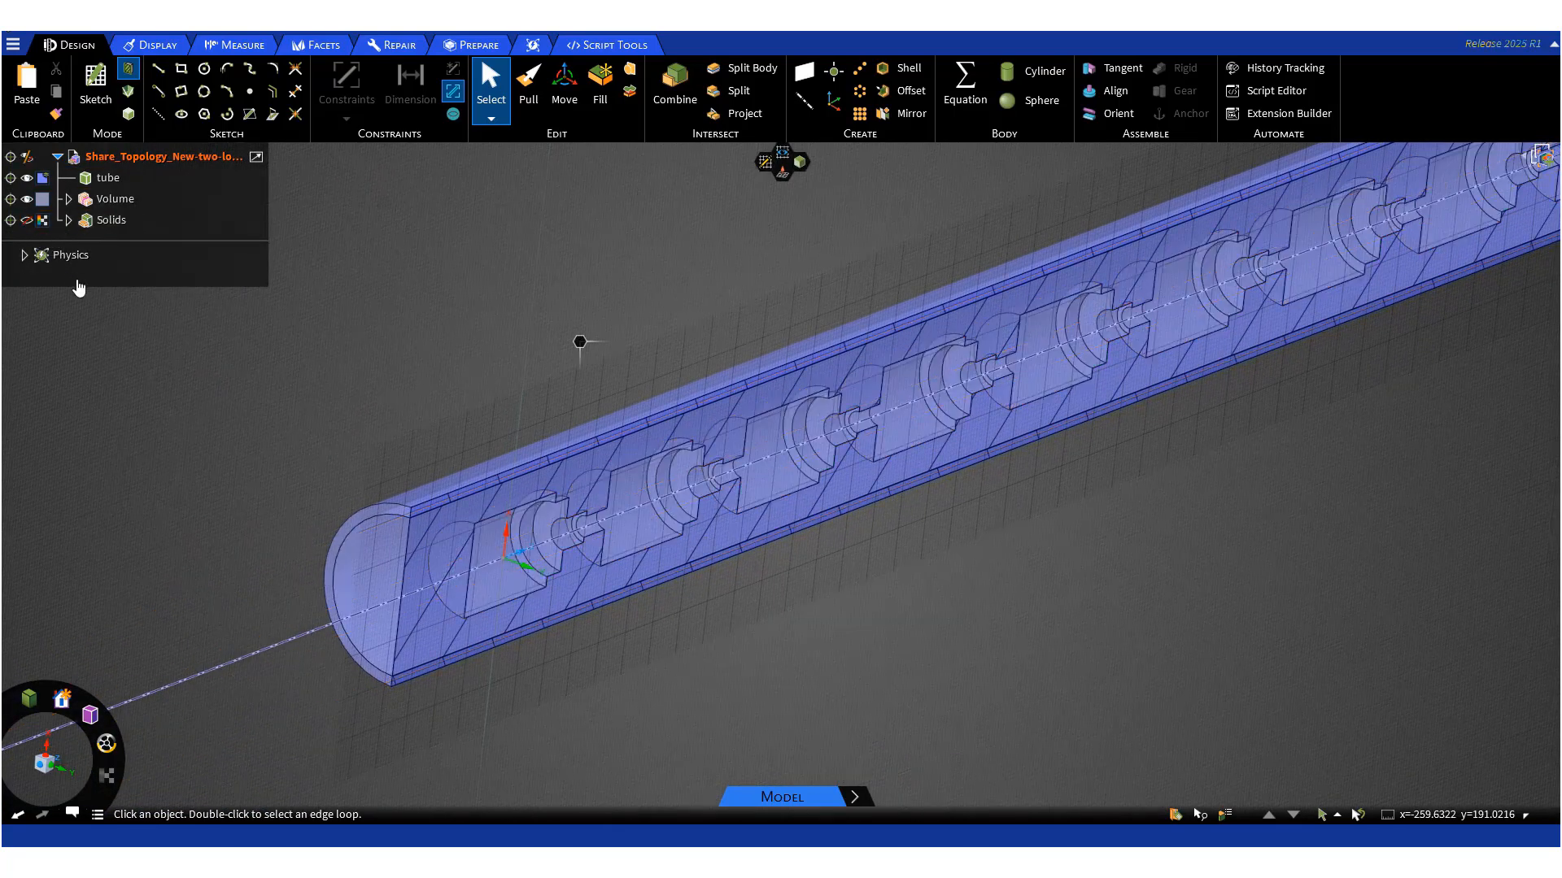
pyautogui.click(27, 221)
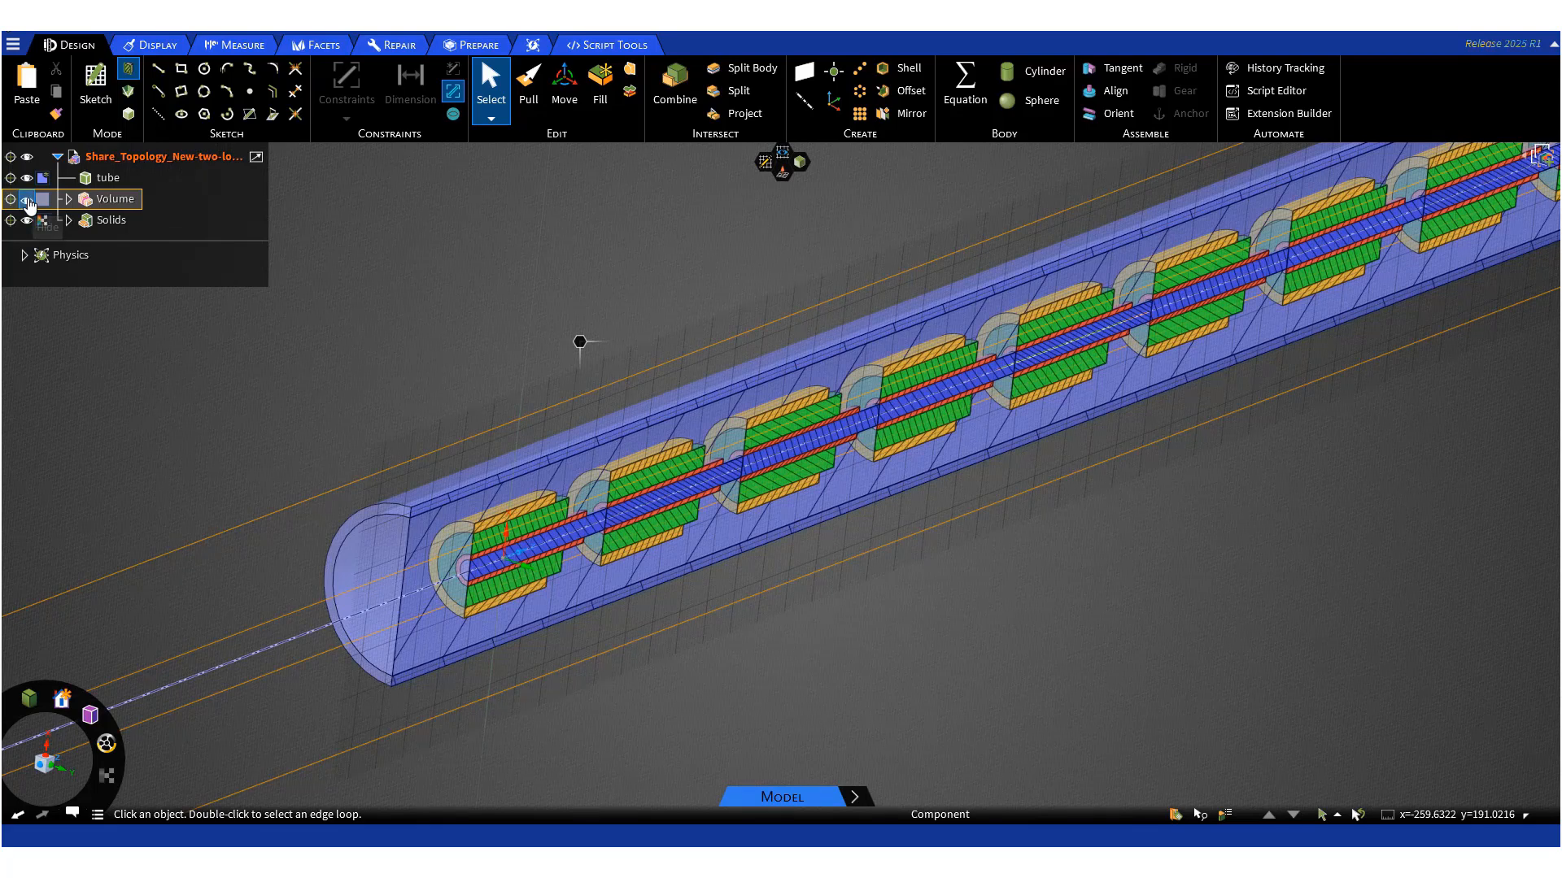
pyautogui.click(26, 199)
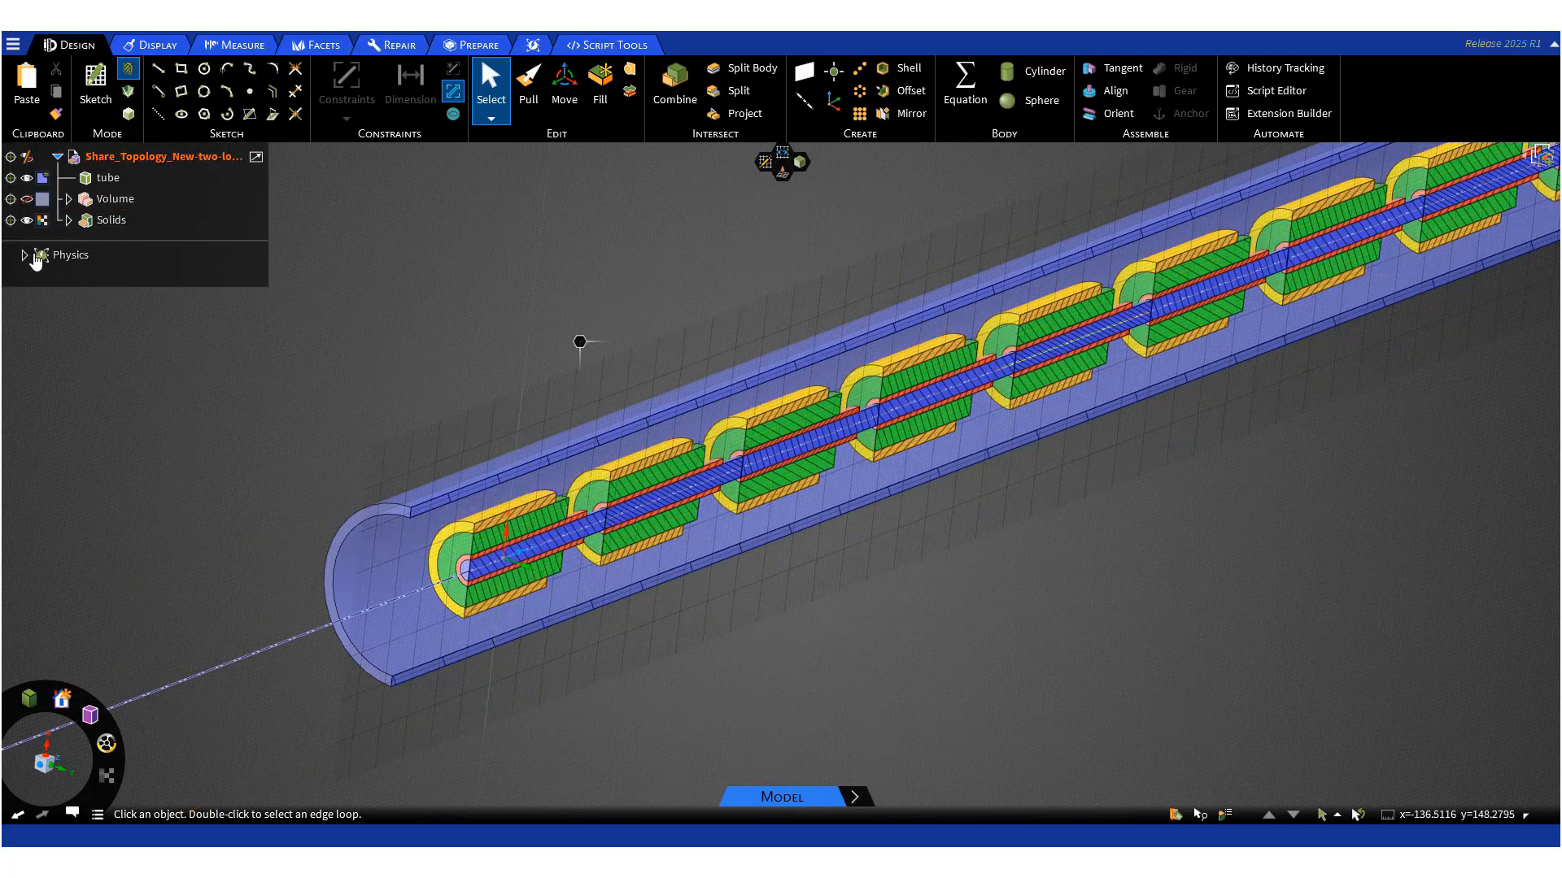
pyautogui.click(11, 200)
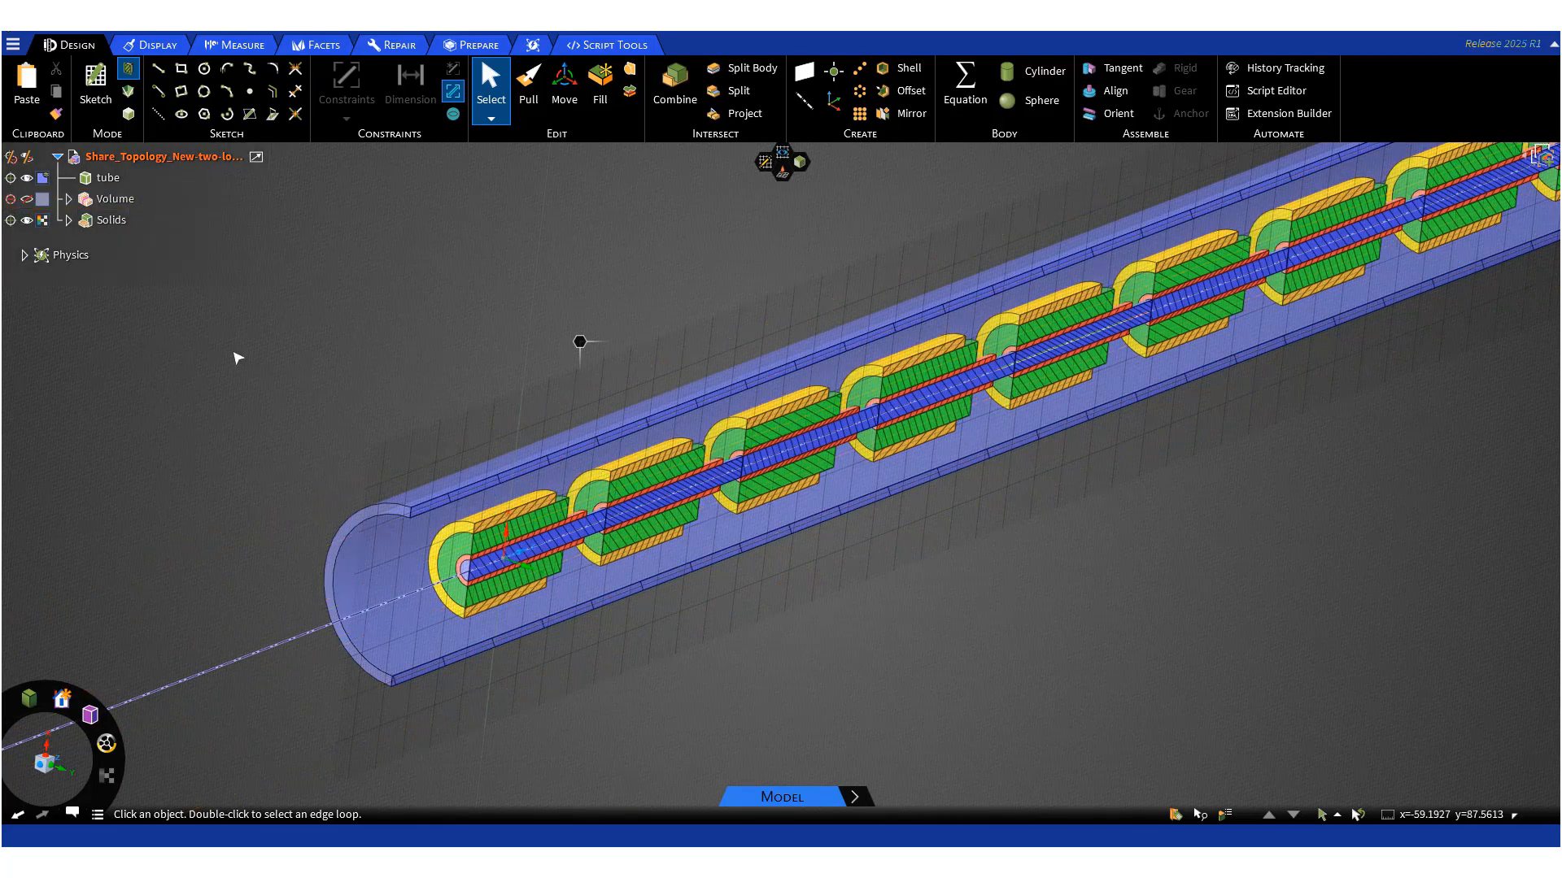
pyautogui.moveTo(345, 411); pyautogui.dragTo(351, 420, button='middle')
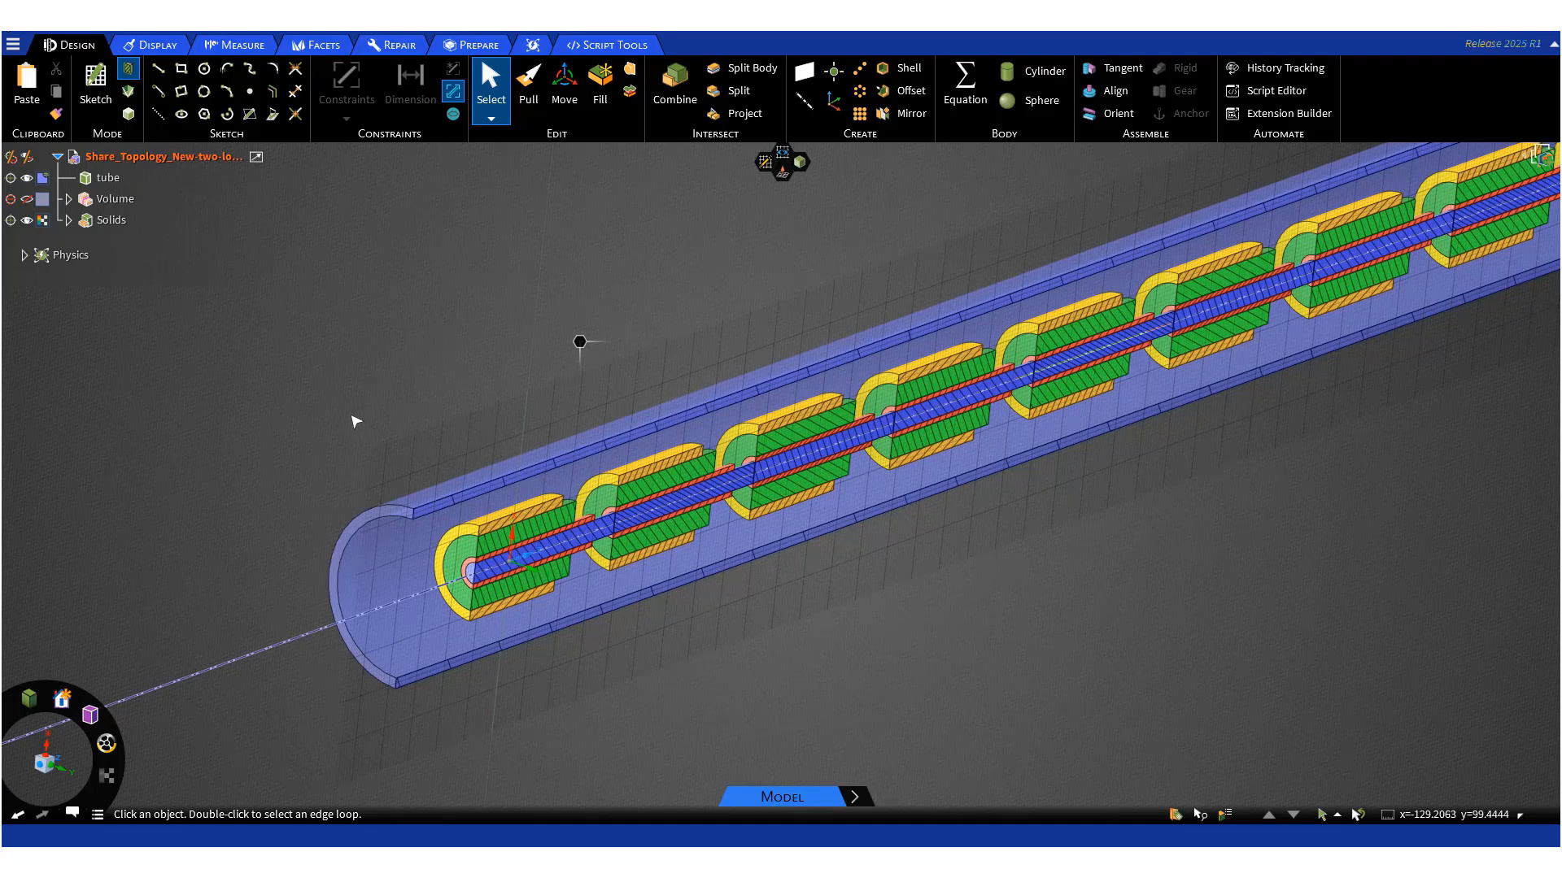
# - Re-run Share Topology on the tube and components and transfer the model to Fluent meshing
pyautogui.press('p')
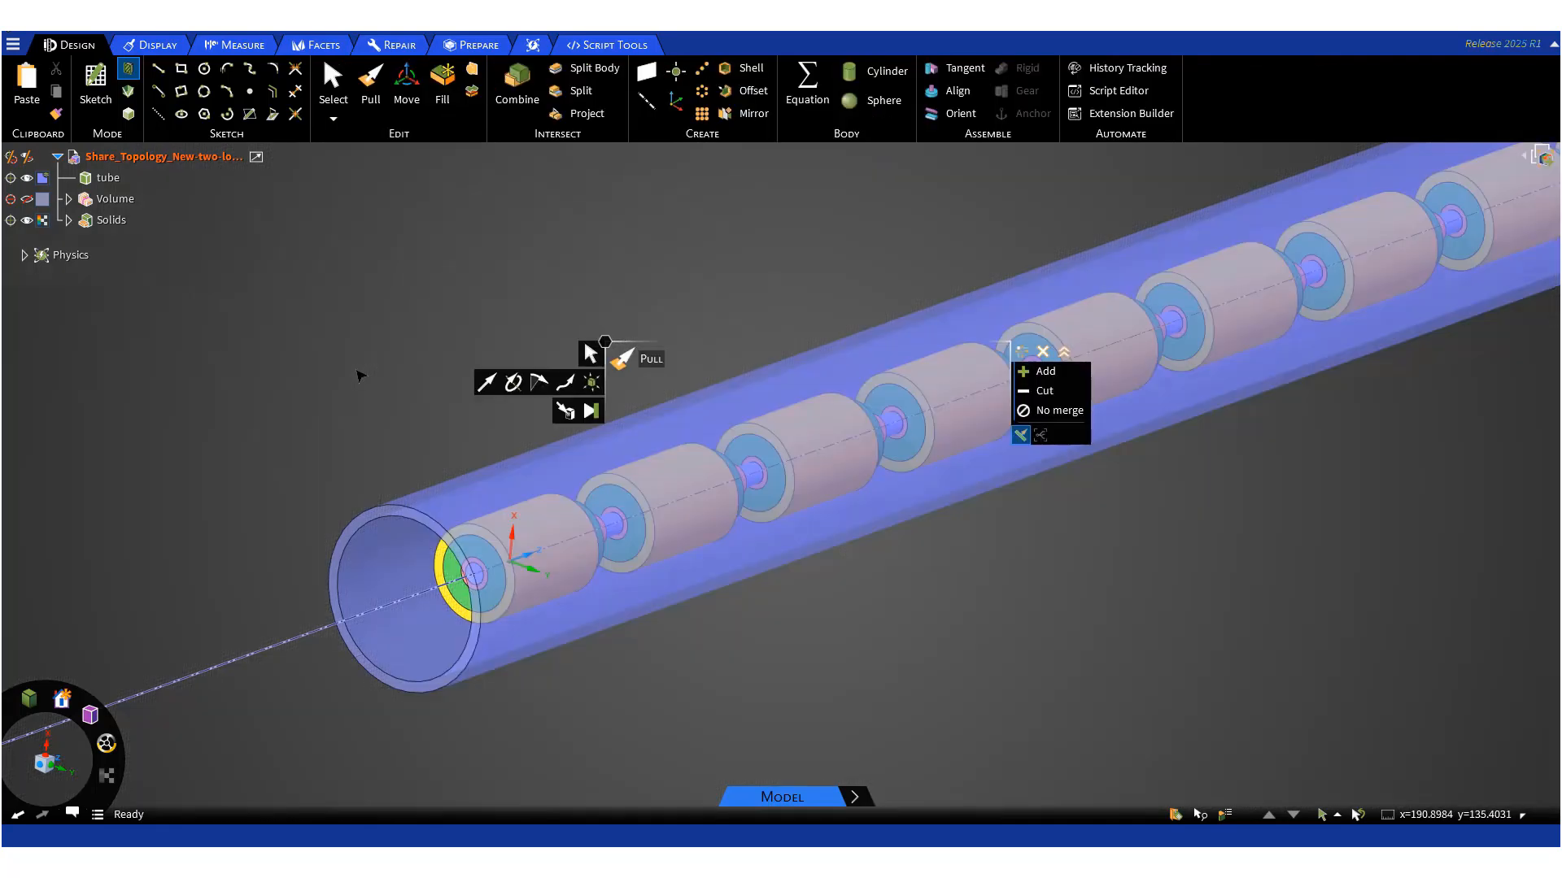
pyautogui.press('s')
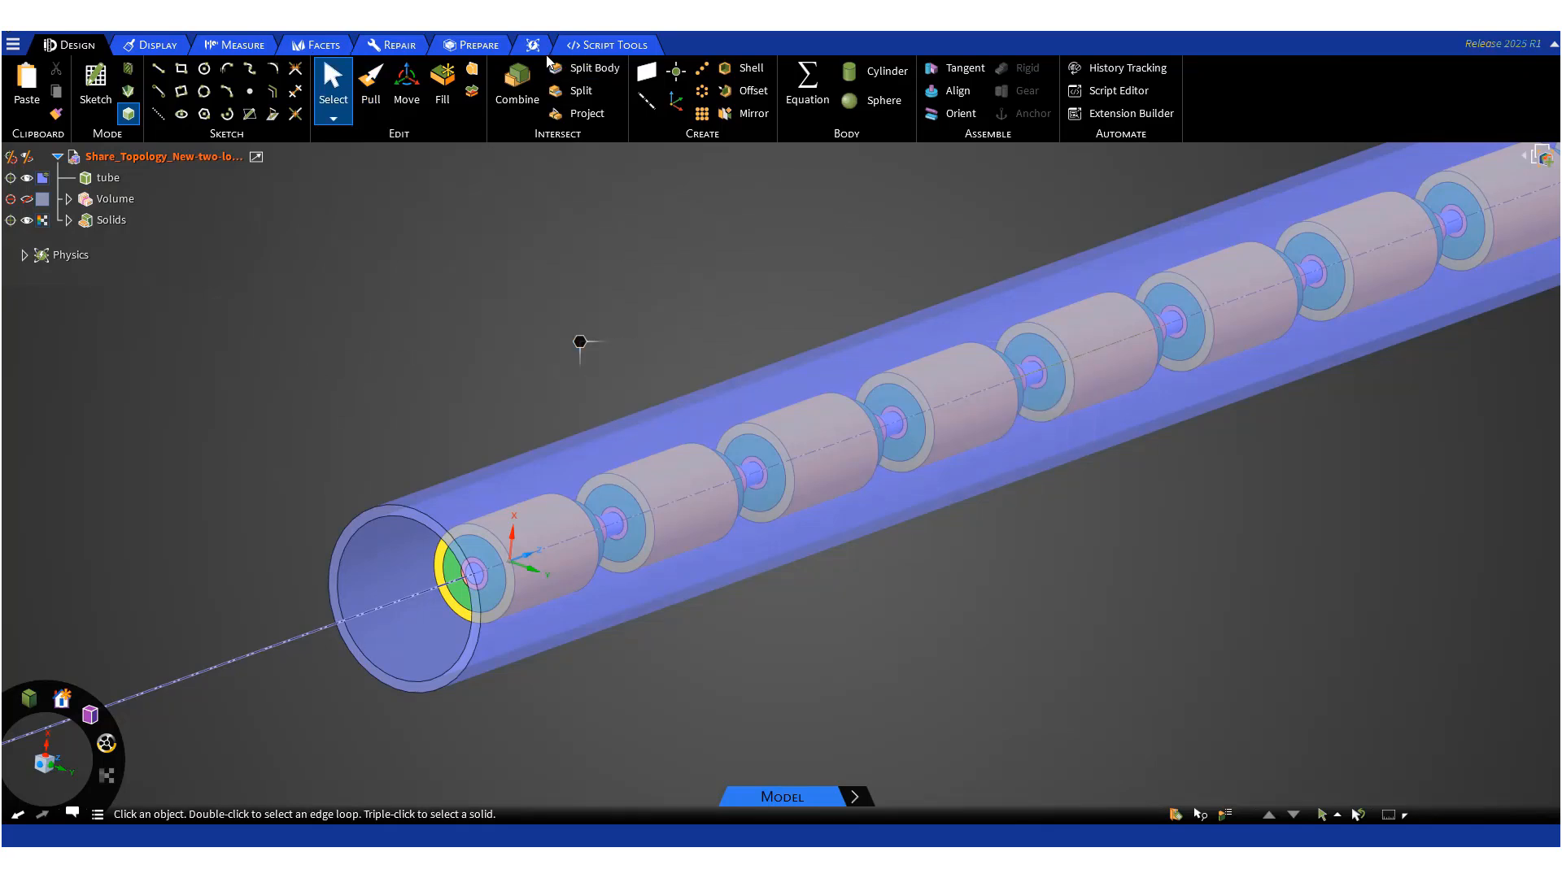
pyautogui.click(479, 46)
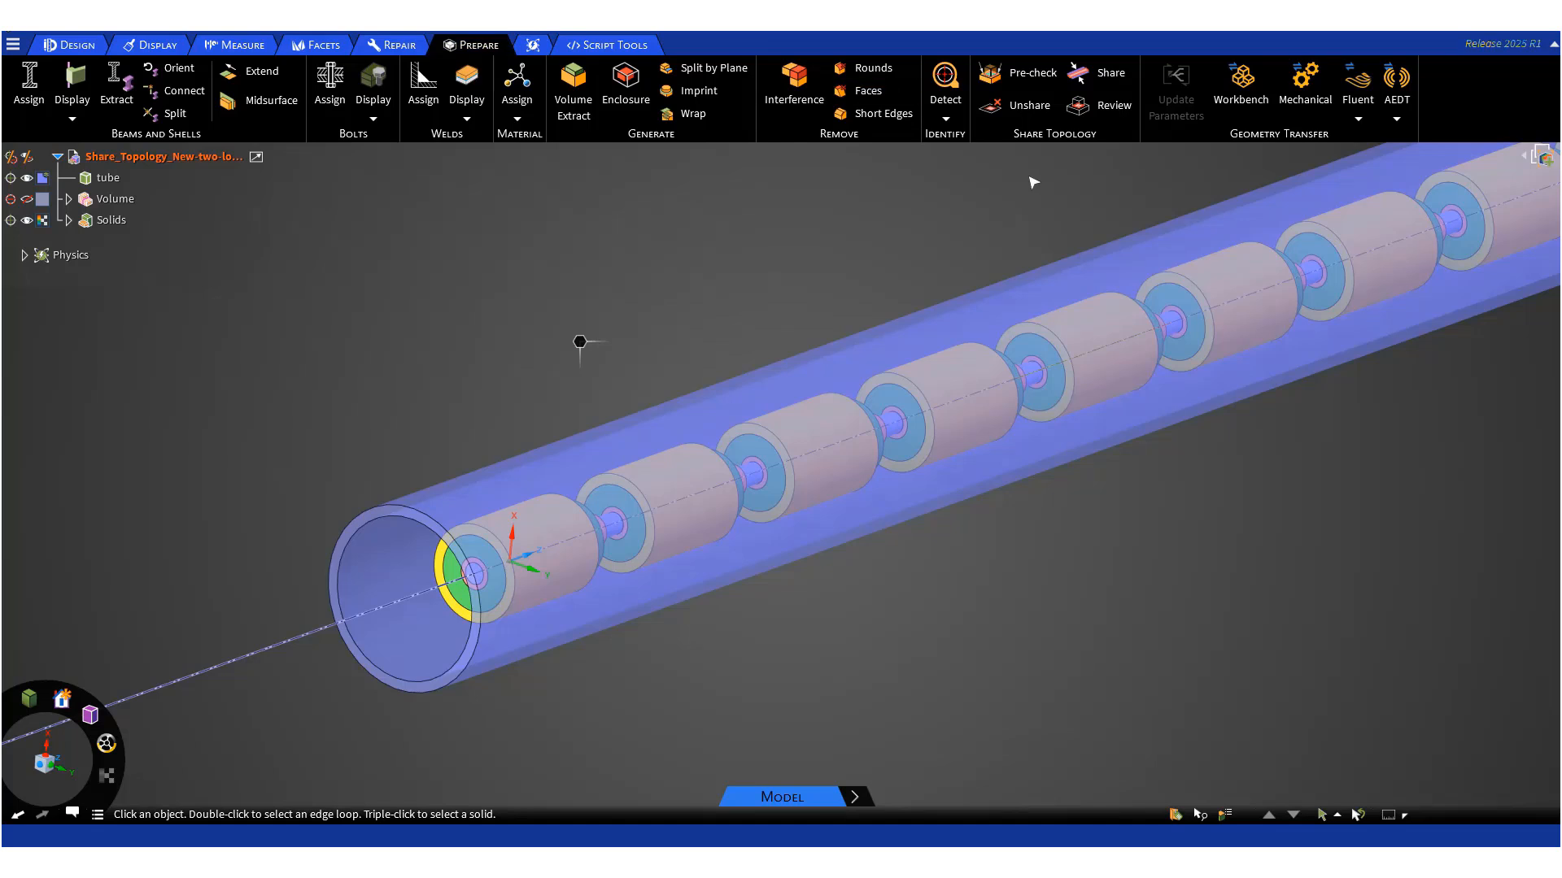
pyautogui.click(1119, 77)
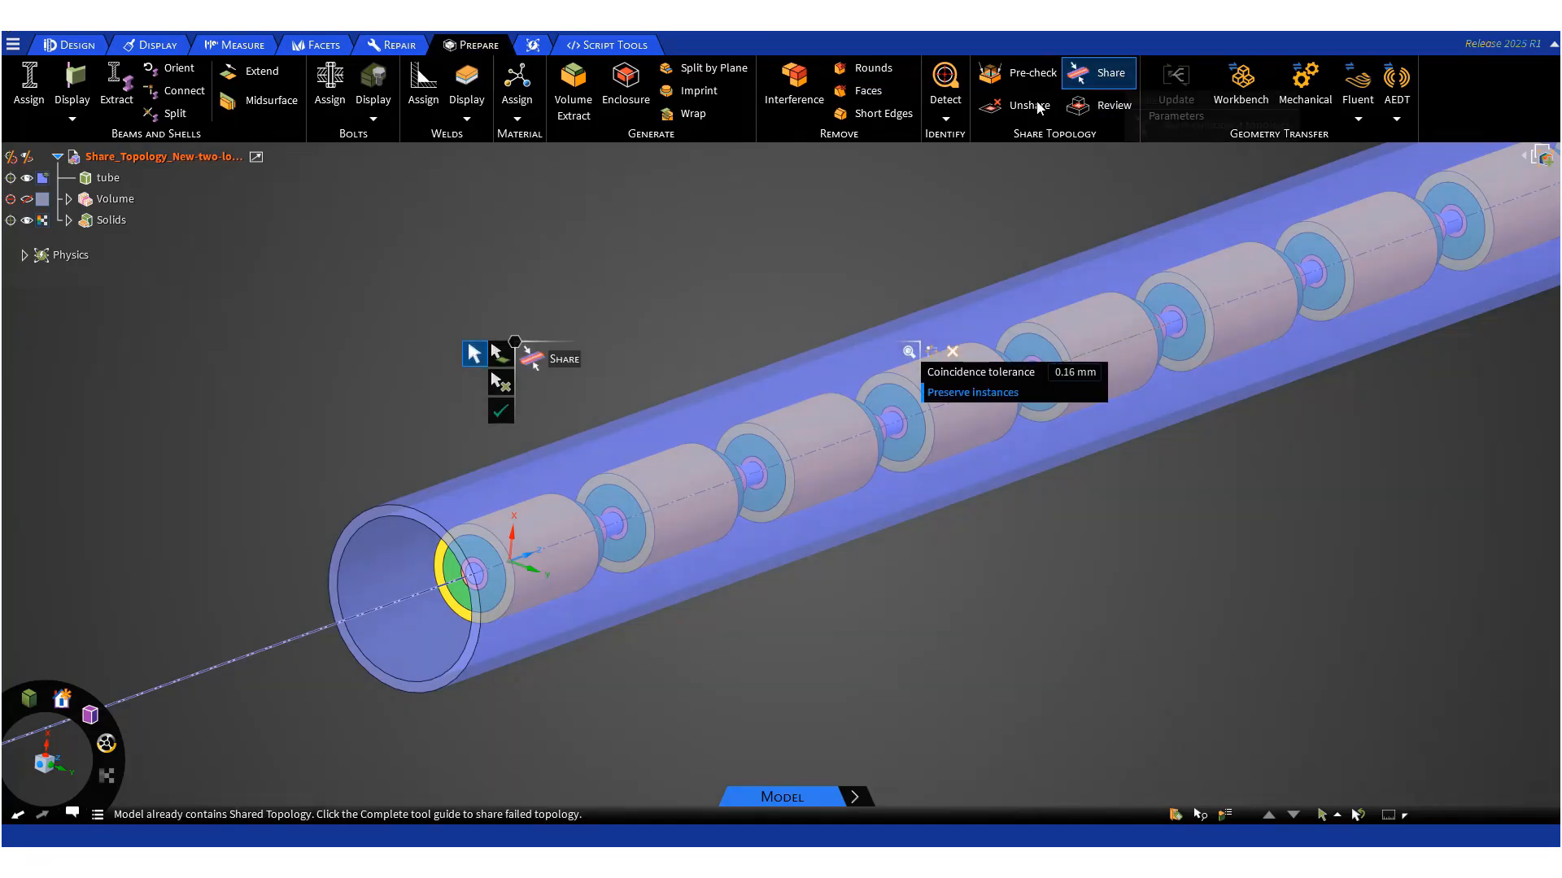
pyautogui.click(501, 410)
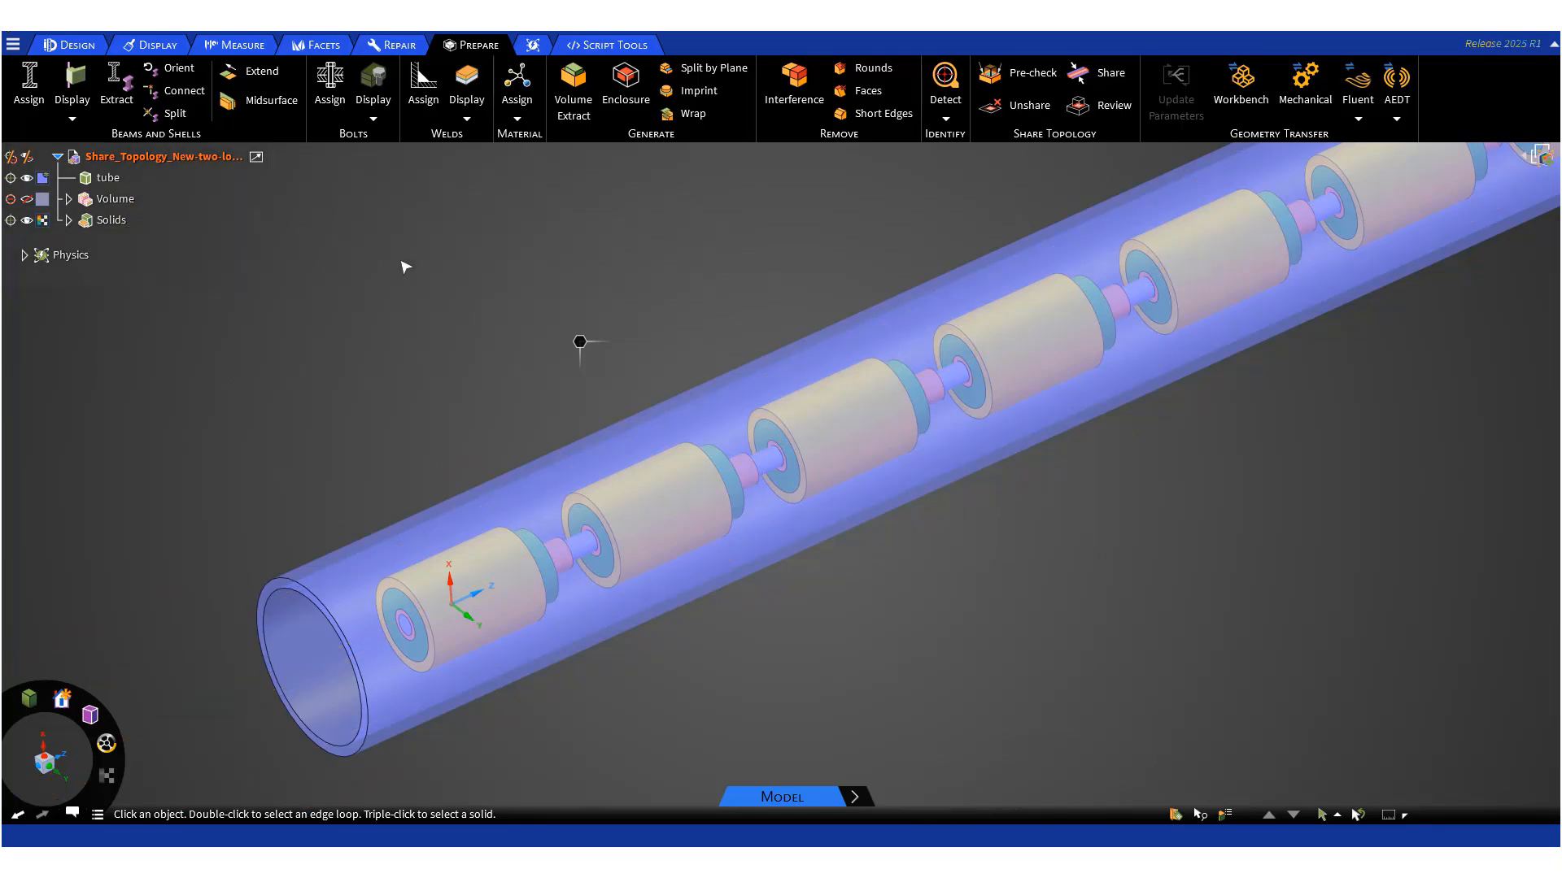
pyautogui.click(1358, 110)
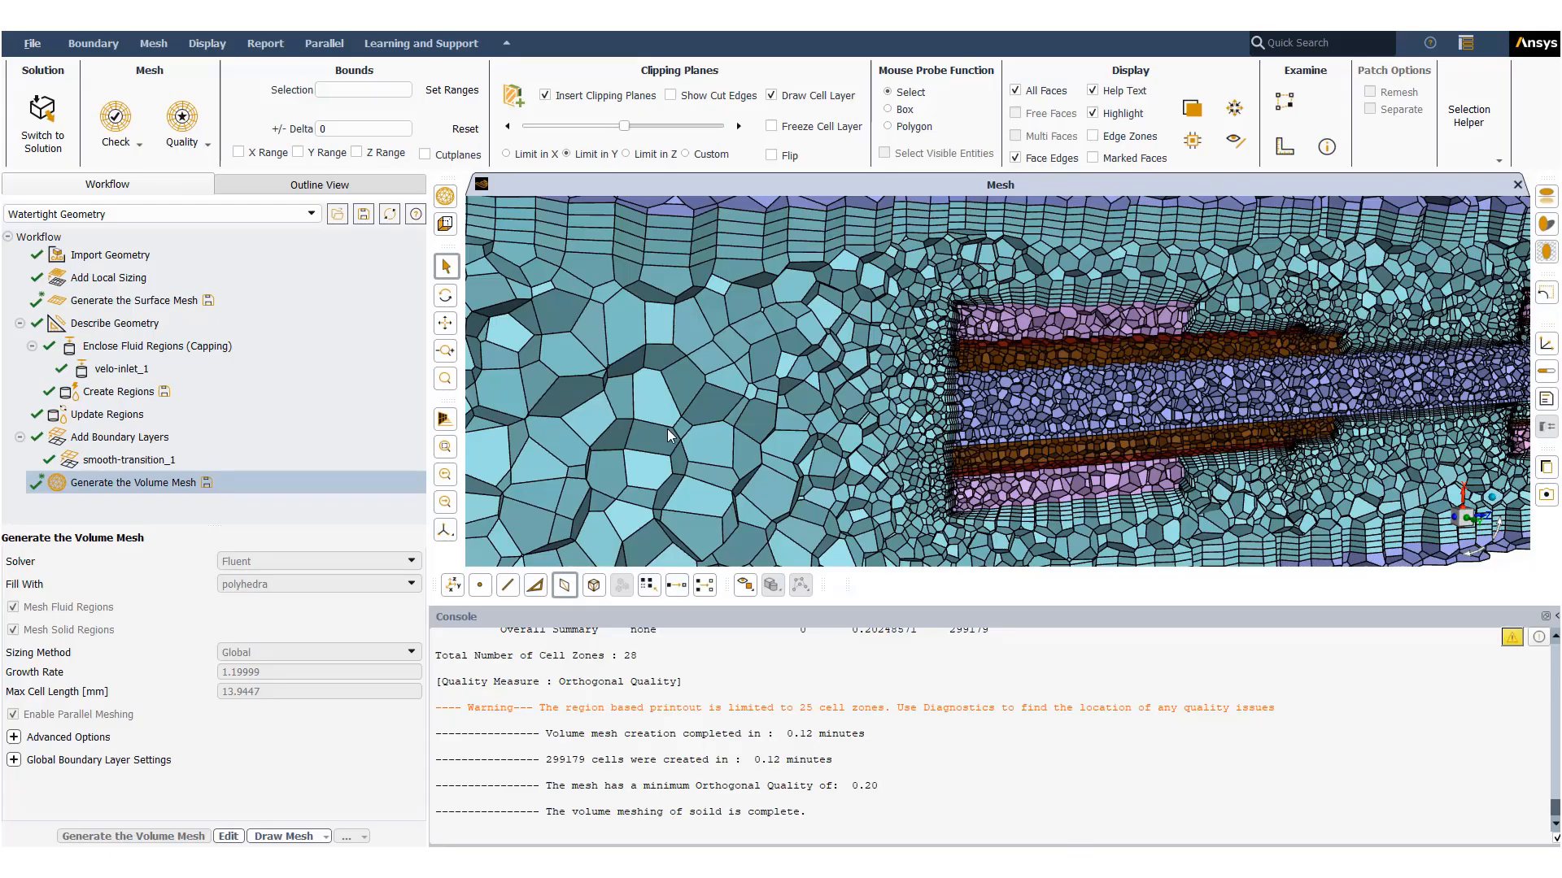
# - Examine the clipped volume mesh of the long tube near the capped end and around the components
pyautogui.scroll(-10, 903, 406)
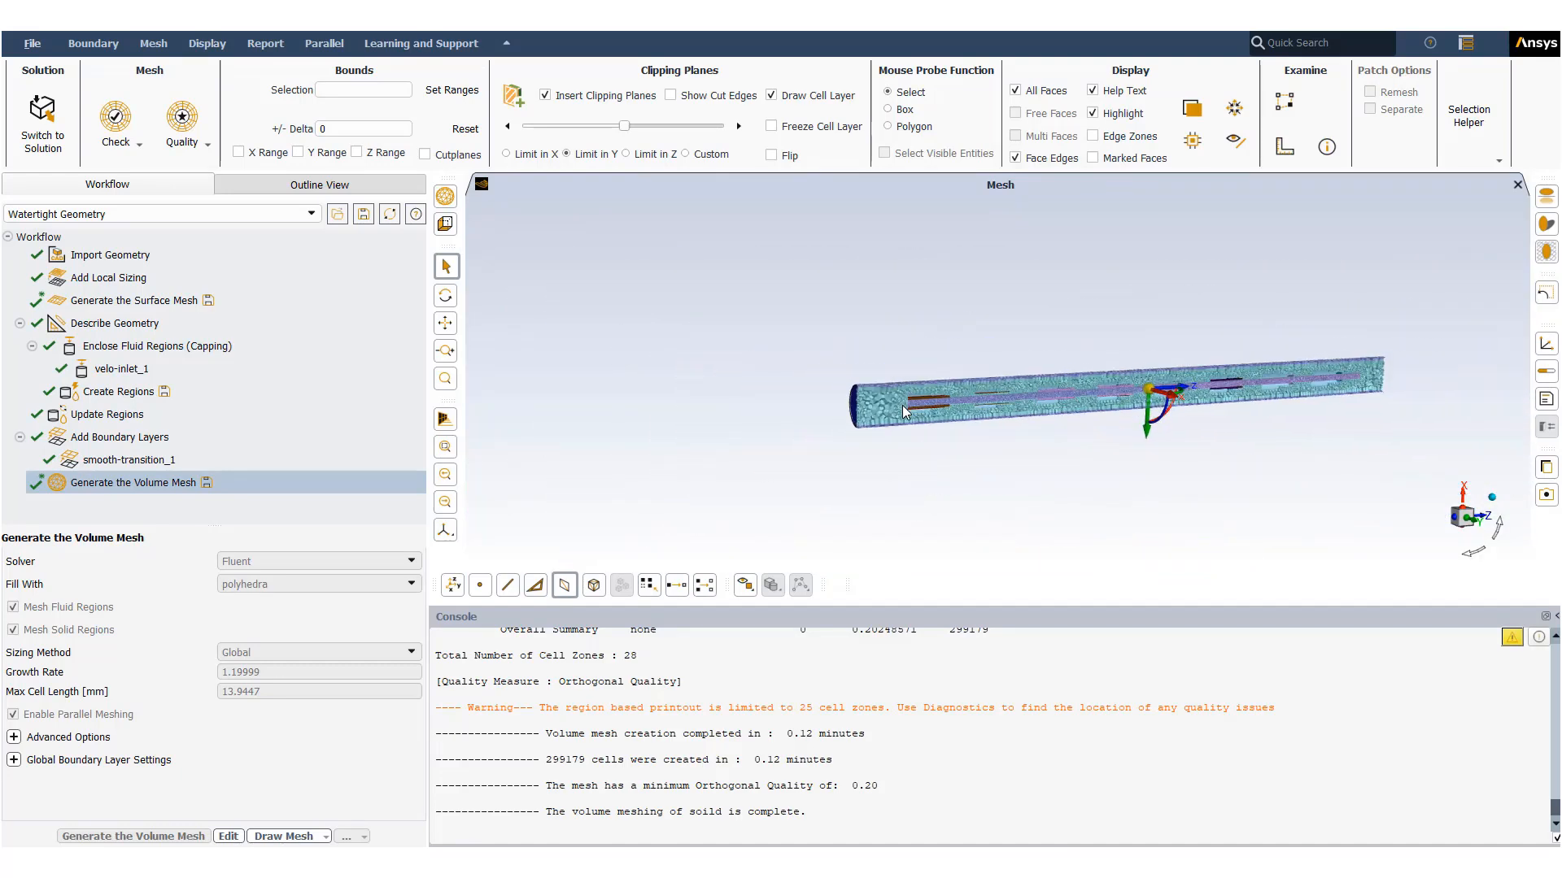
pyautogui.scroll(10, 902, 411)
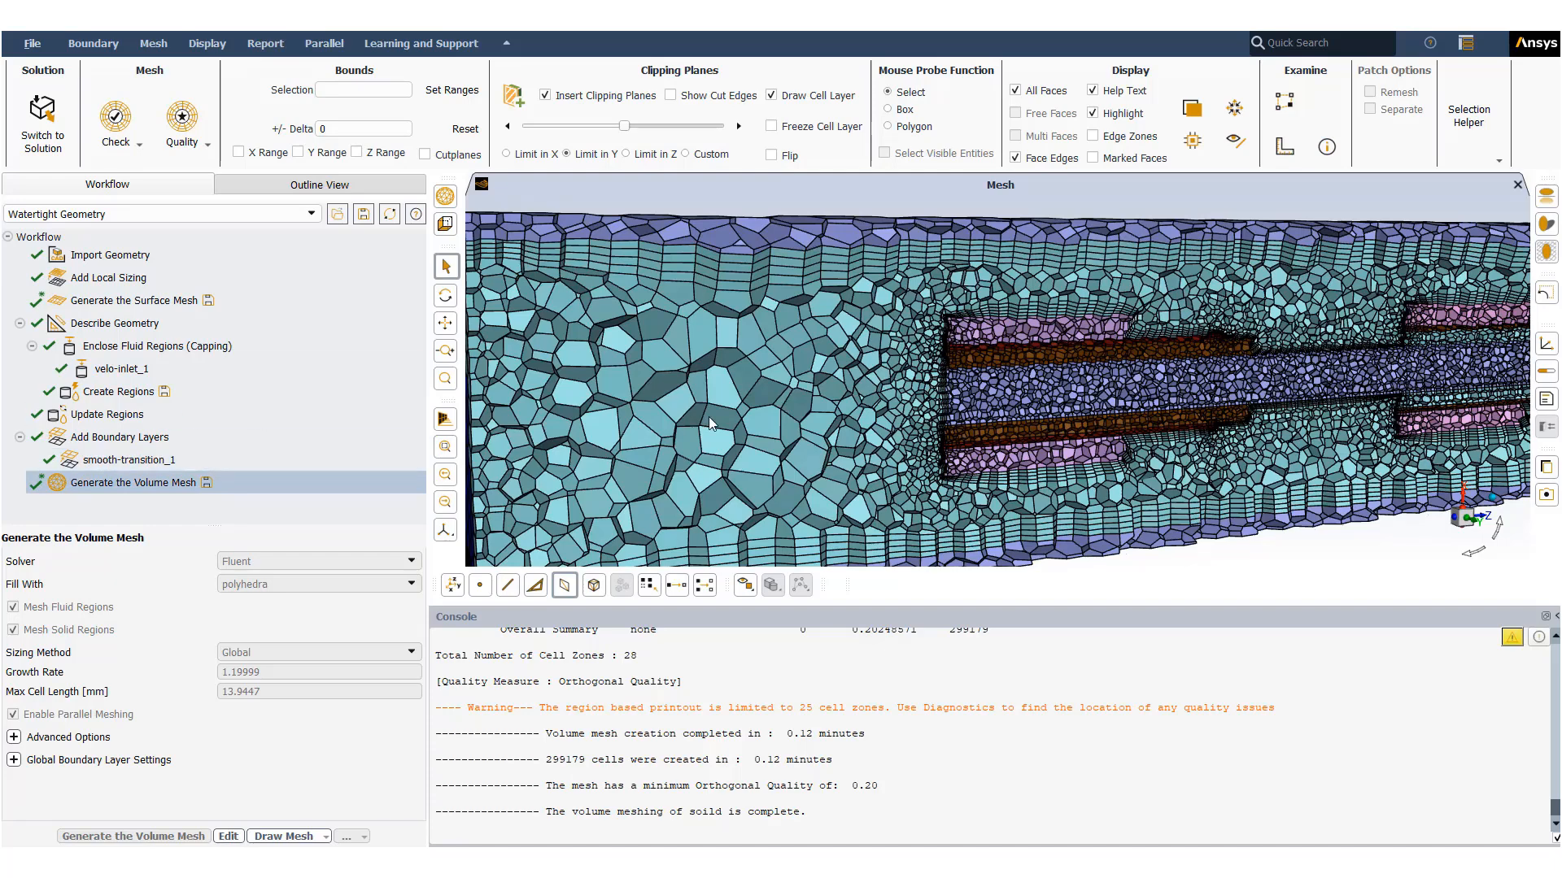
pyautogui.keyDown('ctrl'); pyautogui.moveTo(946, 440); pyautogui.dragTo(1009, 496, button='middle'); pyautogui.keyUp('ctrl')
pyautogui.scroll(5, 605, 306)
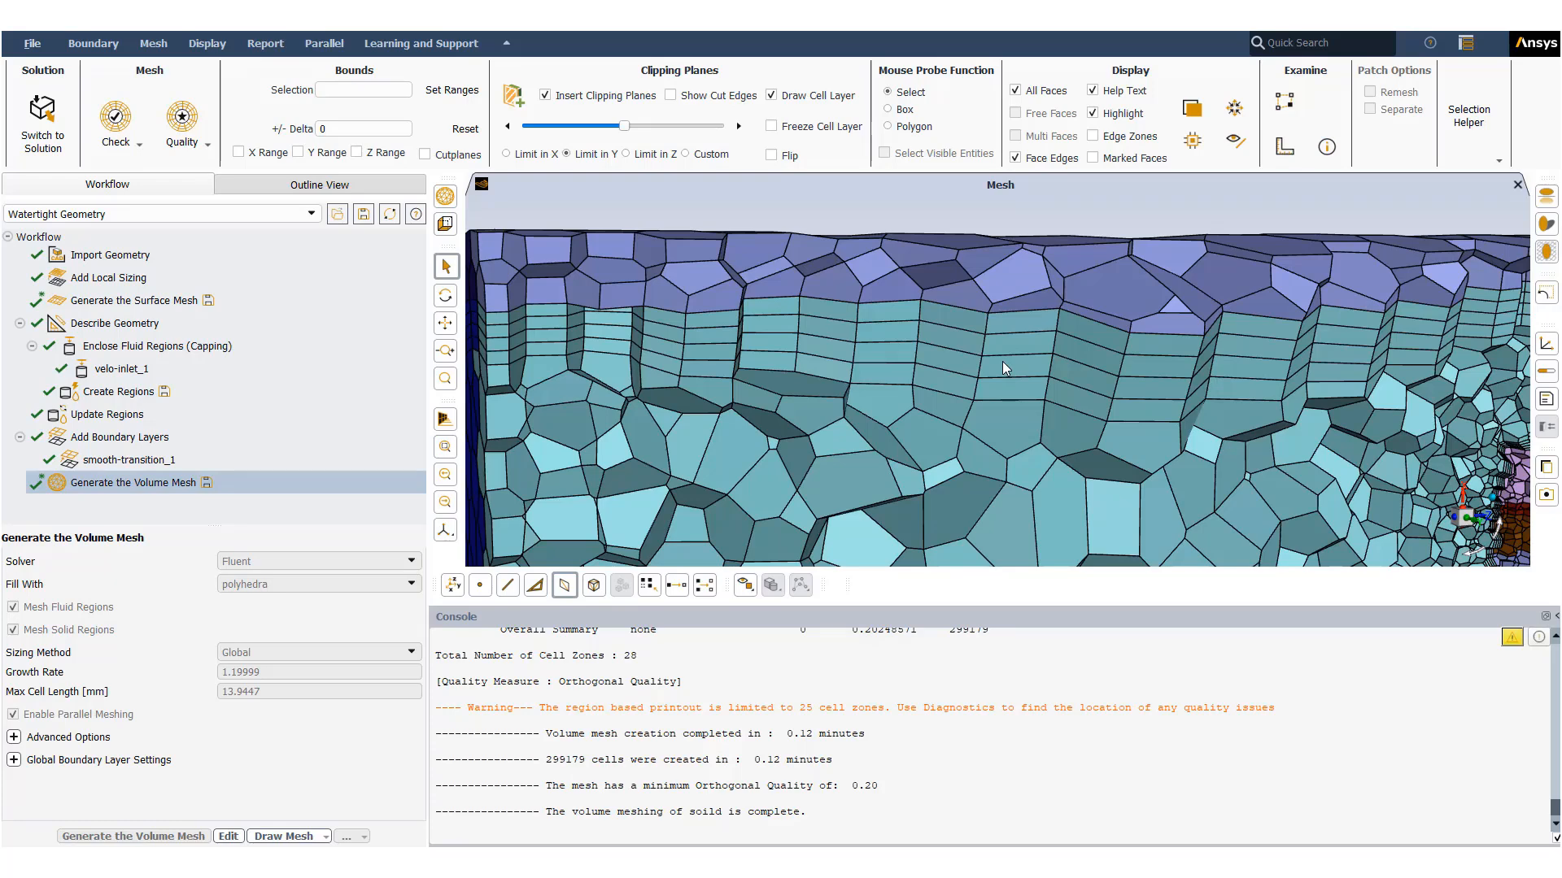
pyautogui.scroll(-10, 1002, 361)
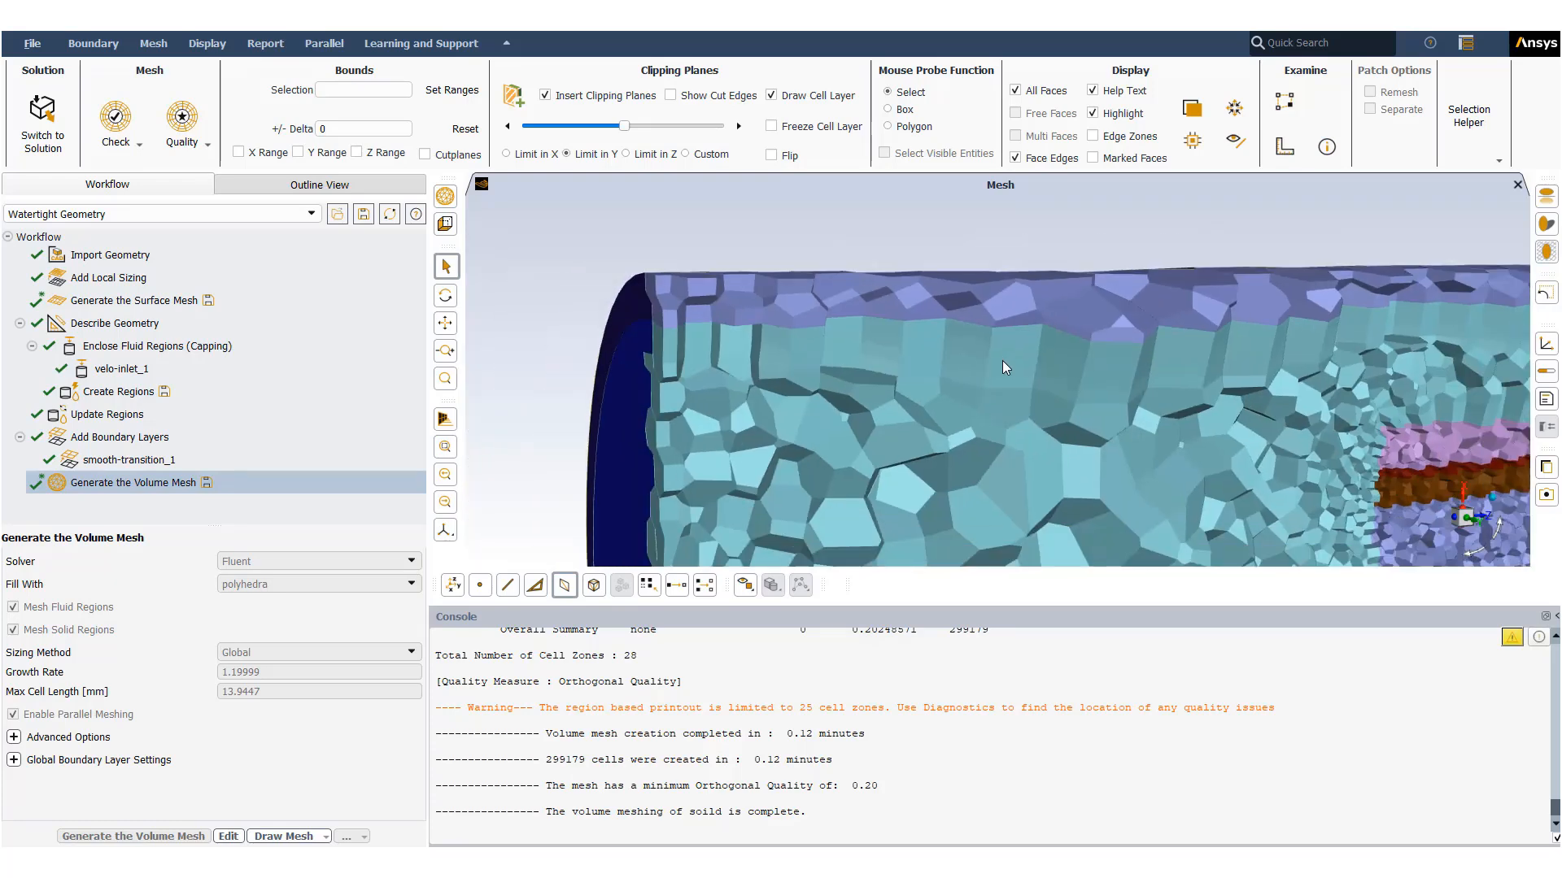
pyautogui.scroll(10, 1110, 405)
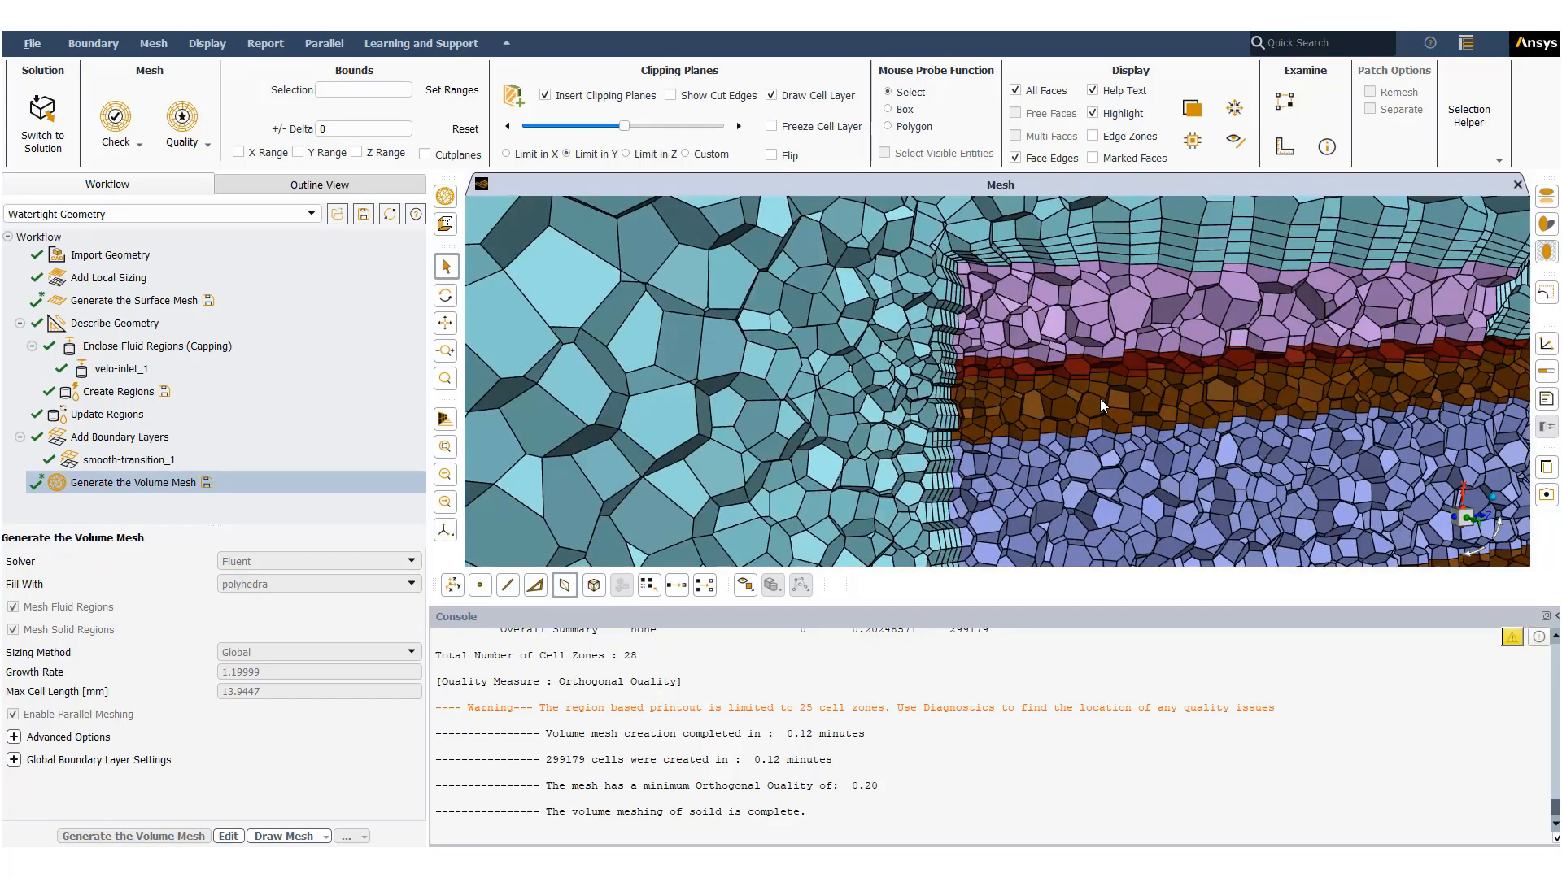
pyautogui.scroll(-10, 1100, 399)
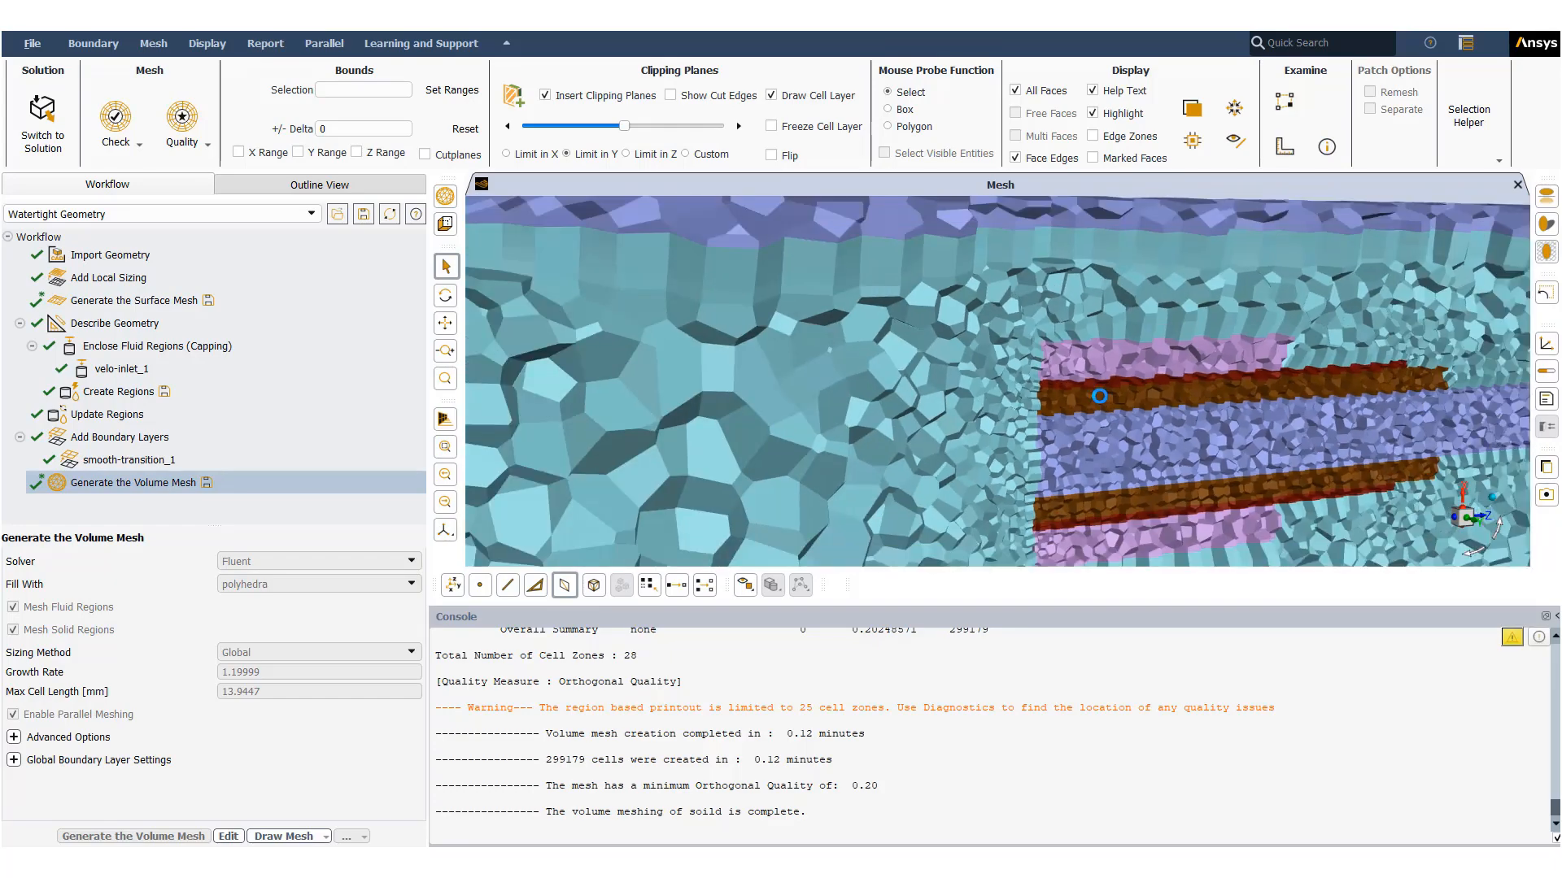
# - Inspect the clipped volume mesh along the full tube length, zooming into the component regions and layers
pyautogui.moveTo(1332, 416); pyautogui.dragTo(480, 423, button='middle')
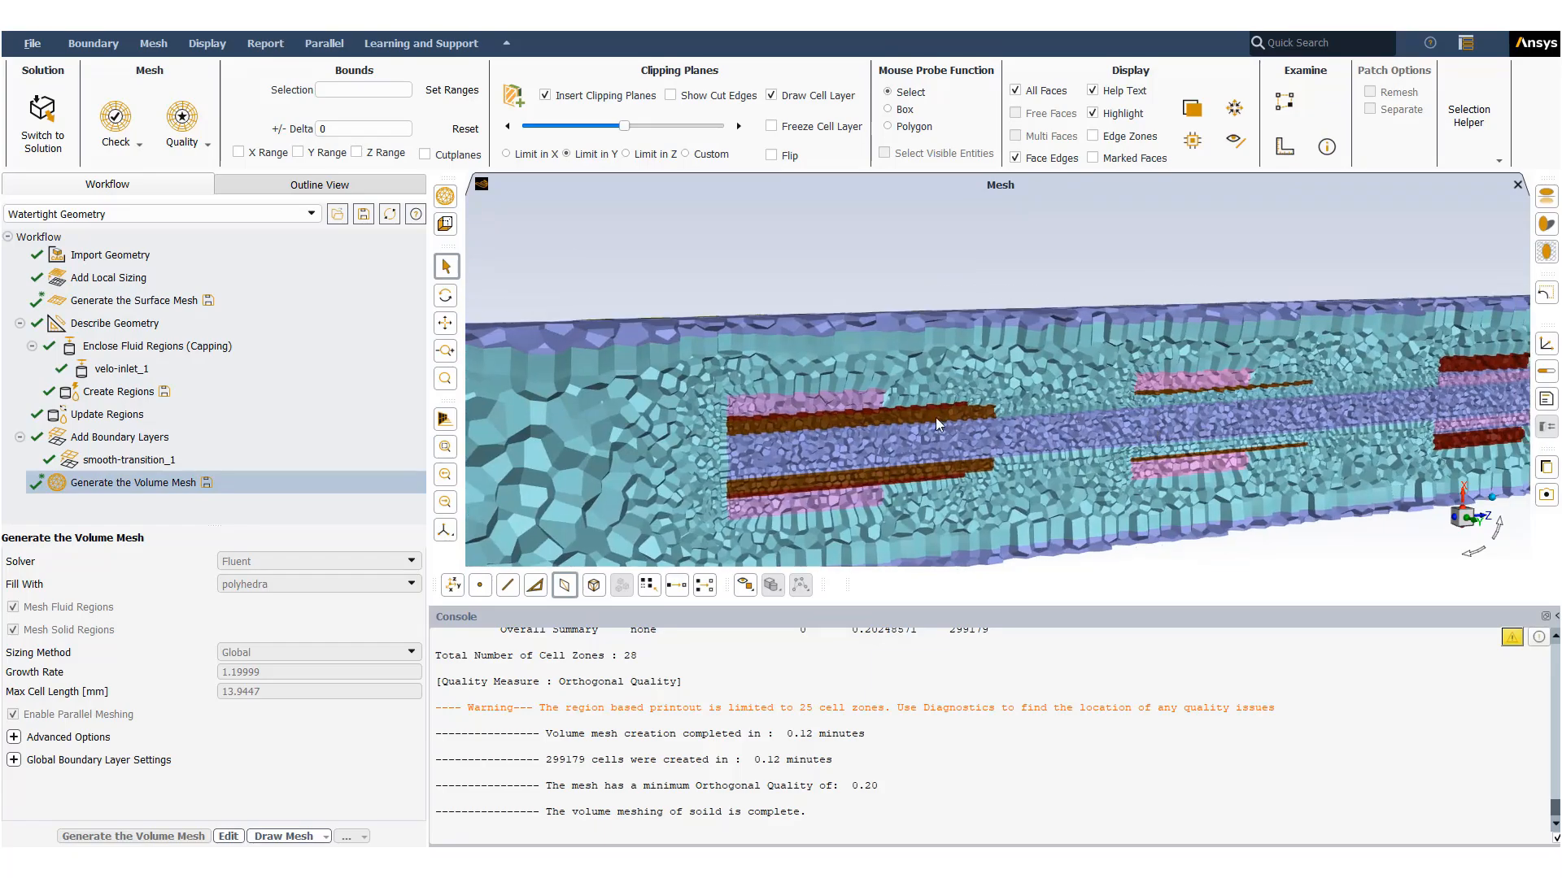
pyautogui.scroll(-3, 1155, 402)
pyautogui.scroll(5, 1145, 381)
pyautogui.scroll(4, 1146, 381)
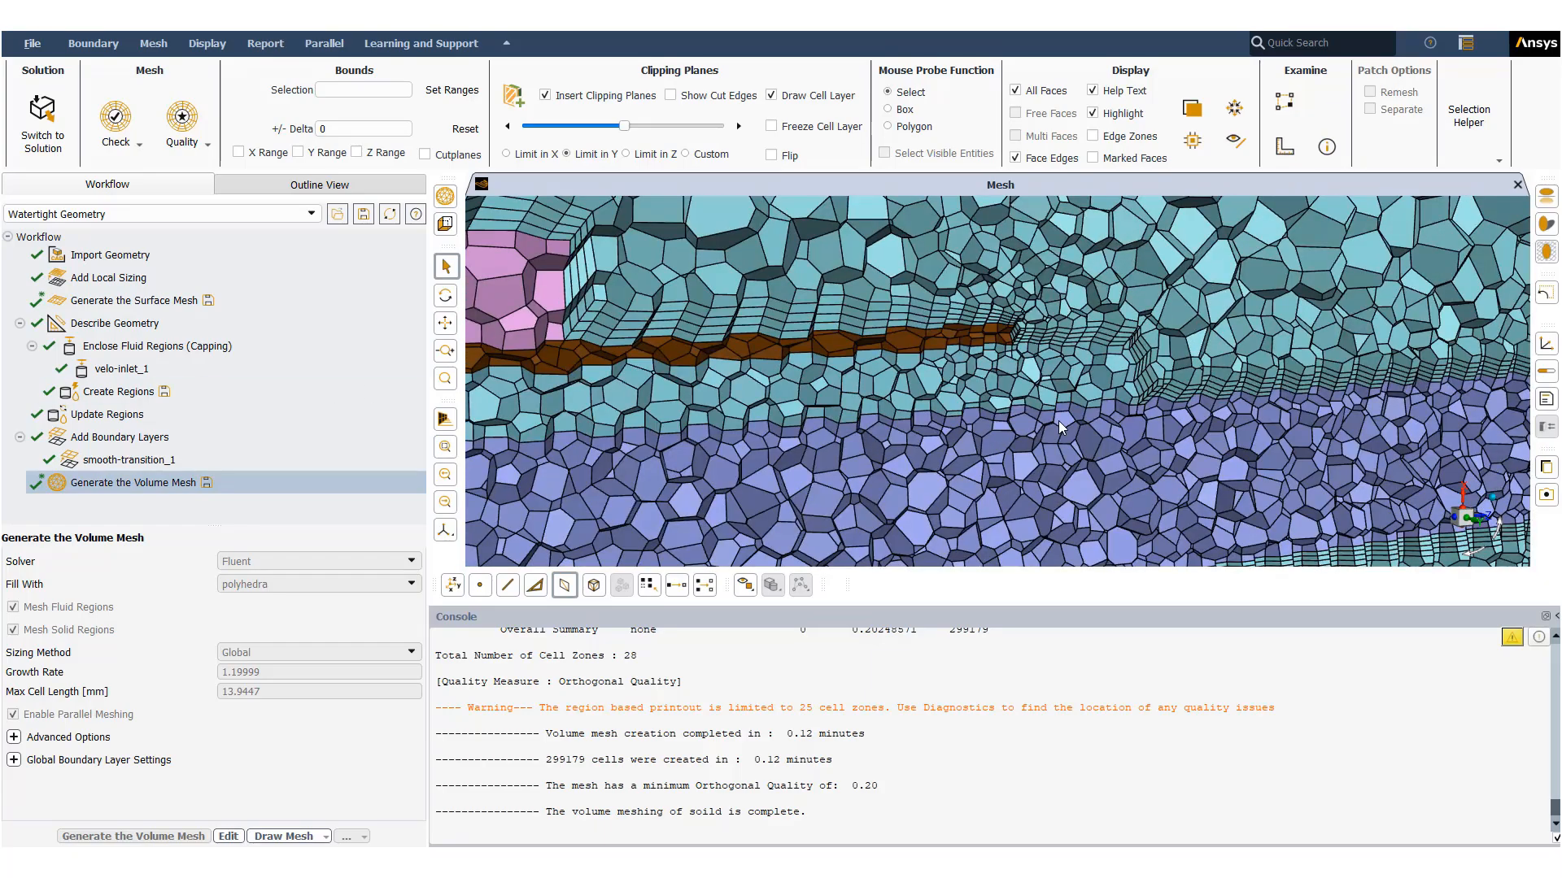
pyautogui.scroll(-8, 1057, 421)
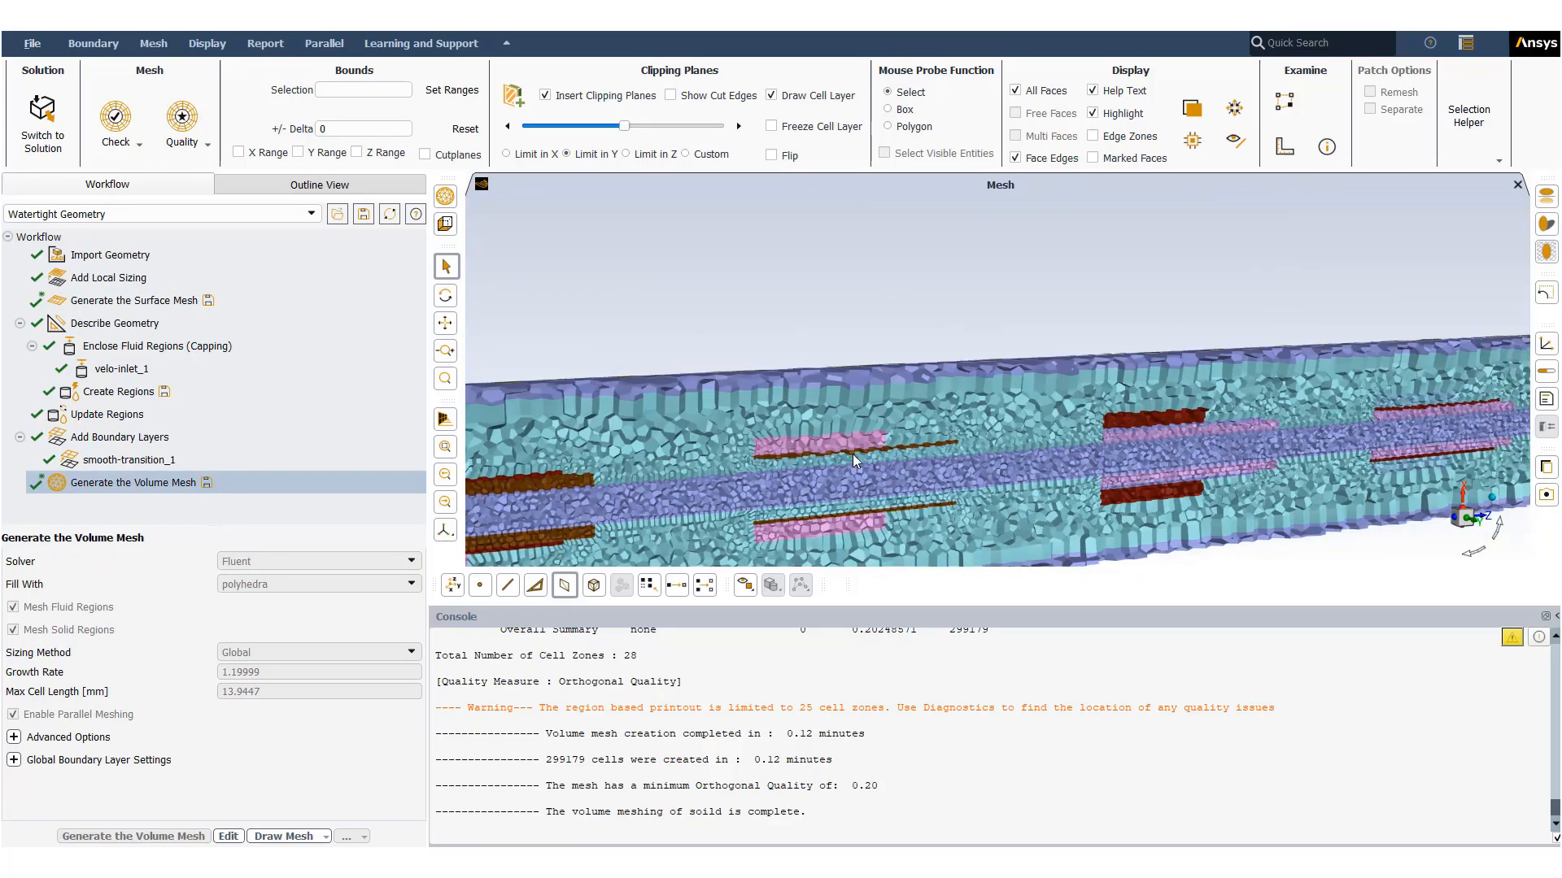
pyautogui.scroll(6, 1130, 379)
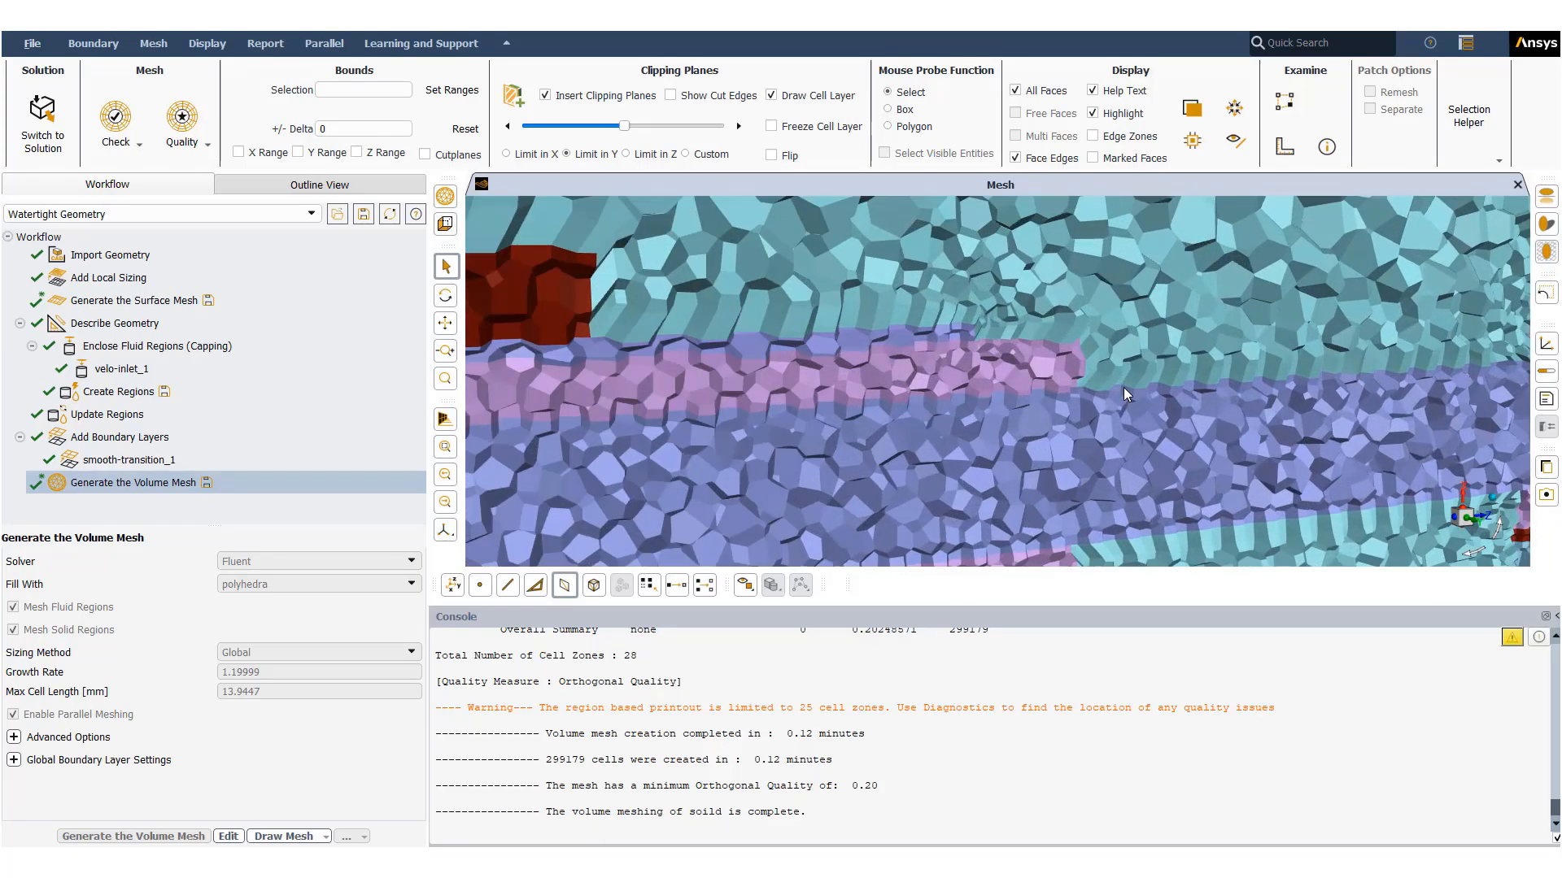
pyautogui.moveTo(924, 431); pyautogui.dragTo(1090, 582, button='middle')
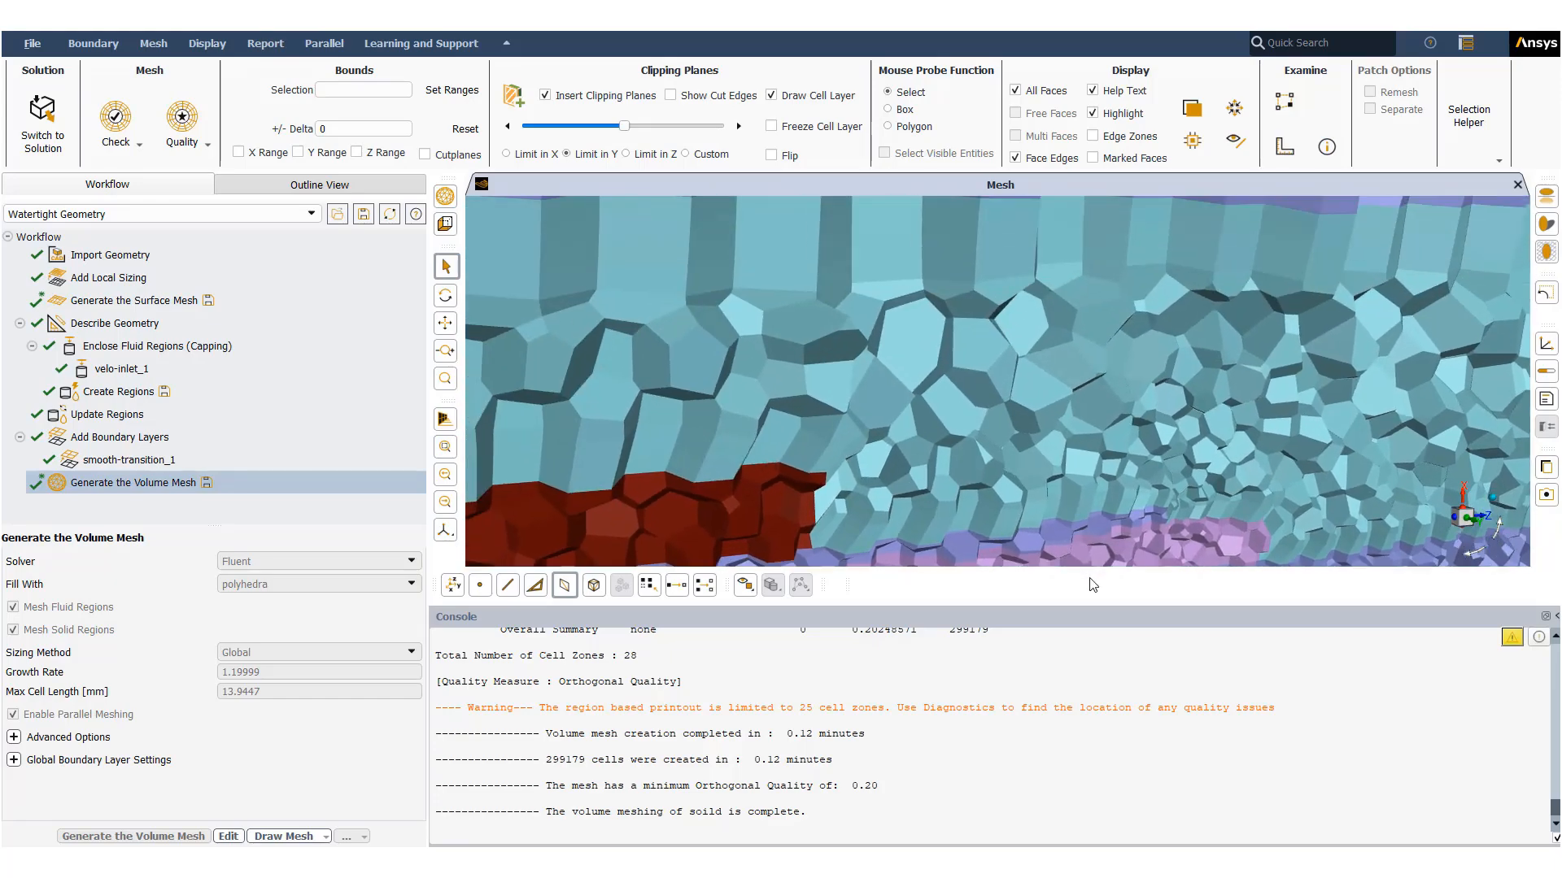
pyautogui.scroll(-10, 1034, 334)
pyautogui.scroll(-10, 1035, 339)
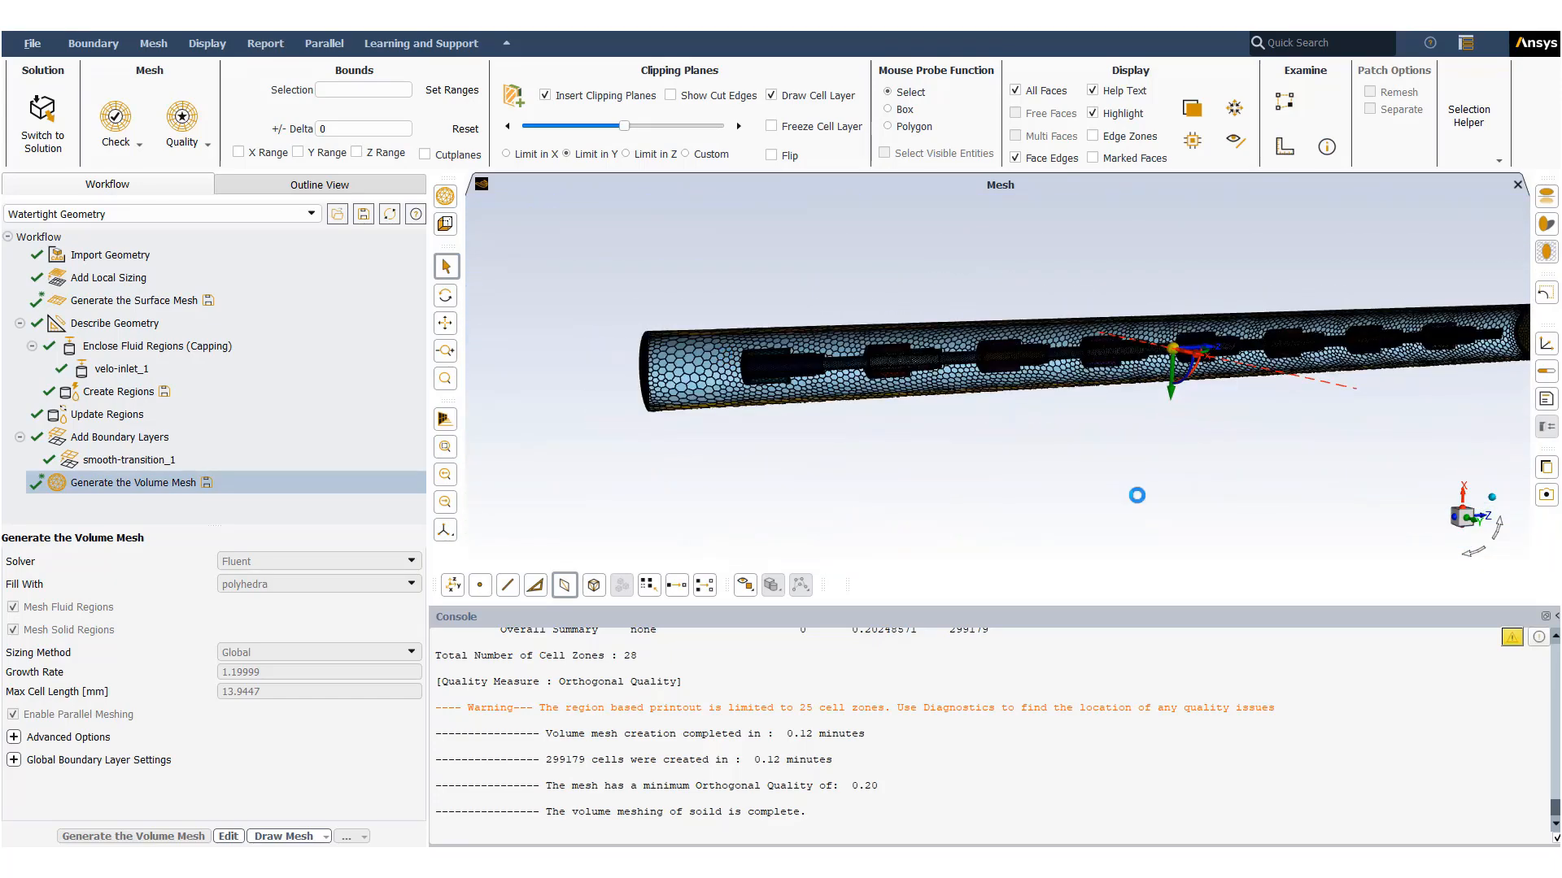
pyautogui.scroll(-2, 1311, 462)
pyautogui.click(1150, 460)
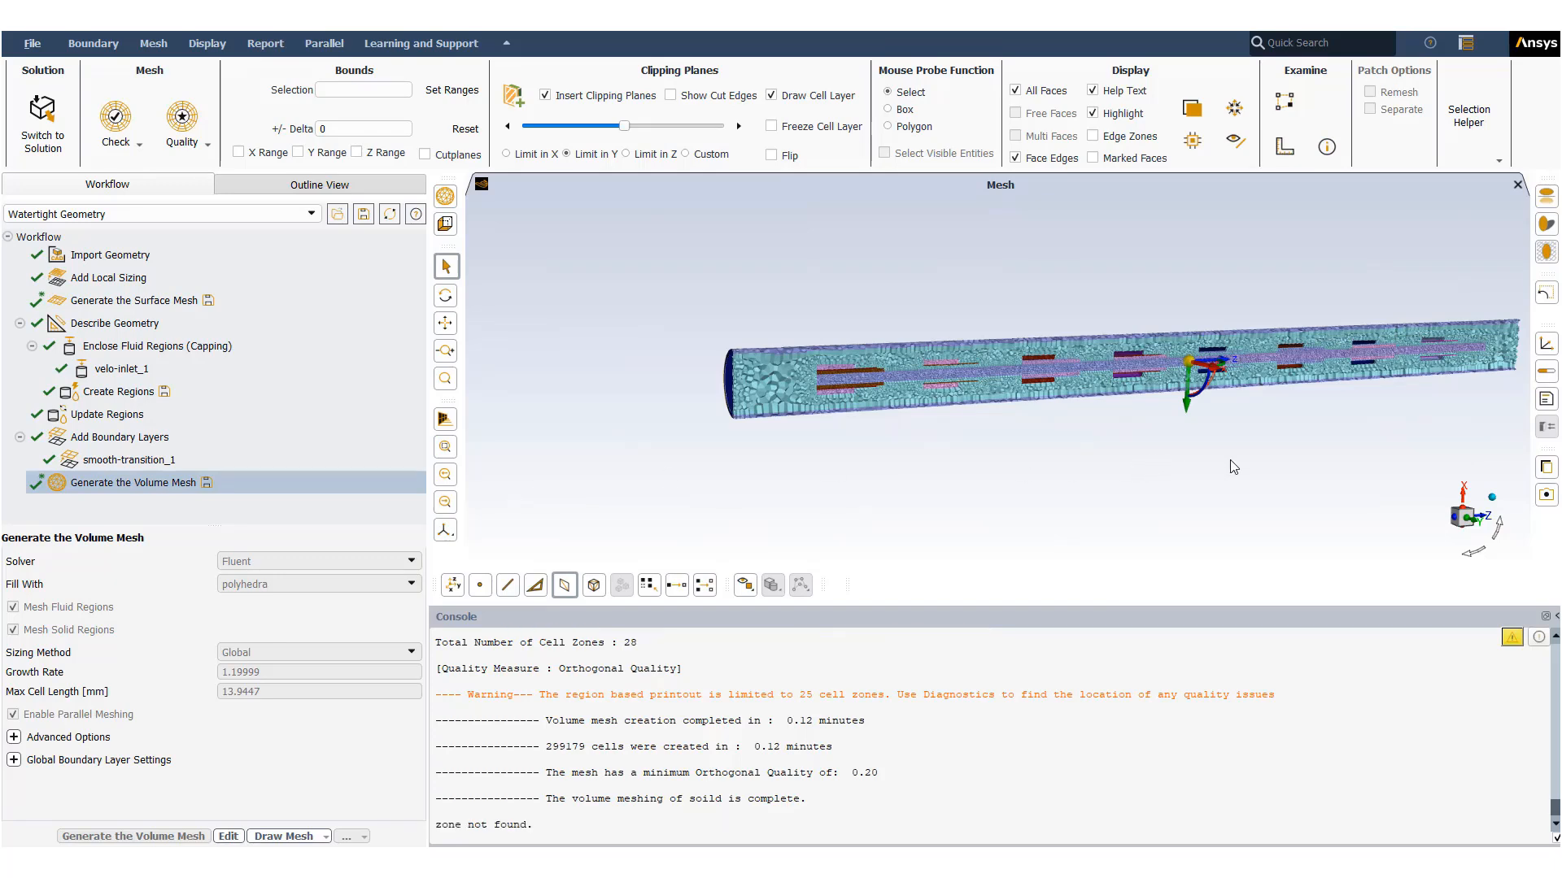
pyautogui.moveTo(1259, 456); pyautogui.dragTo(632, 474, button='middle')
pyautogui.scroll(8, 1324, 387)
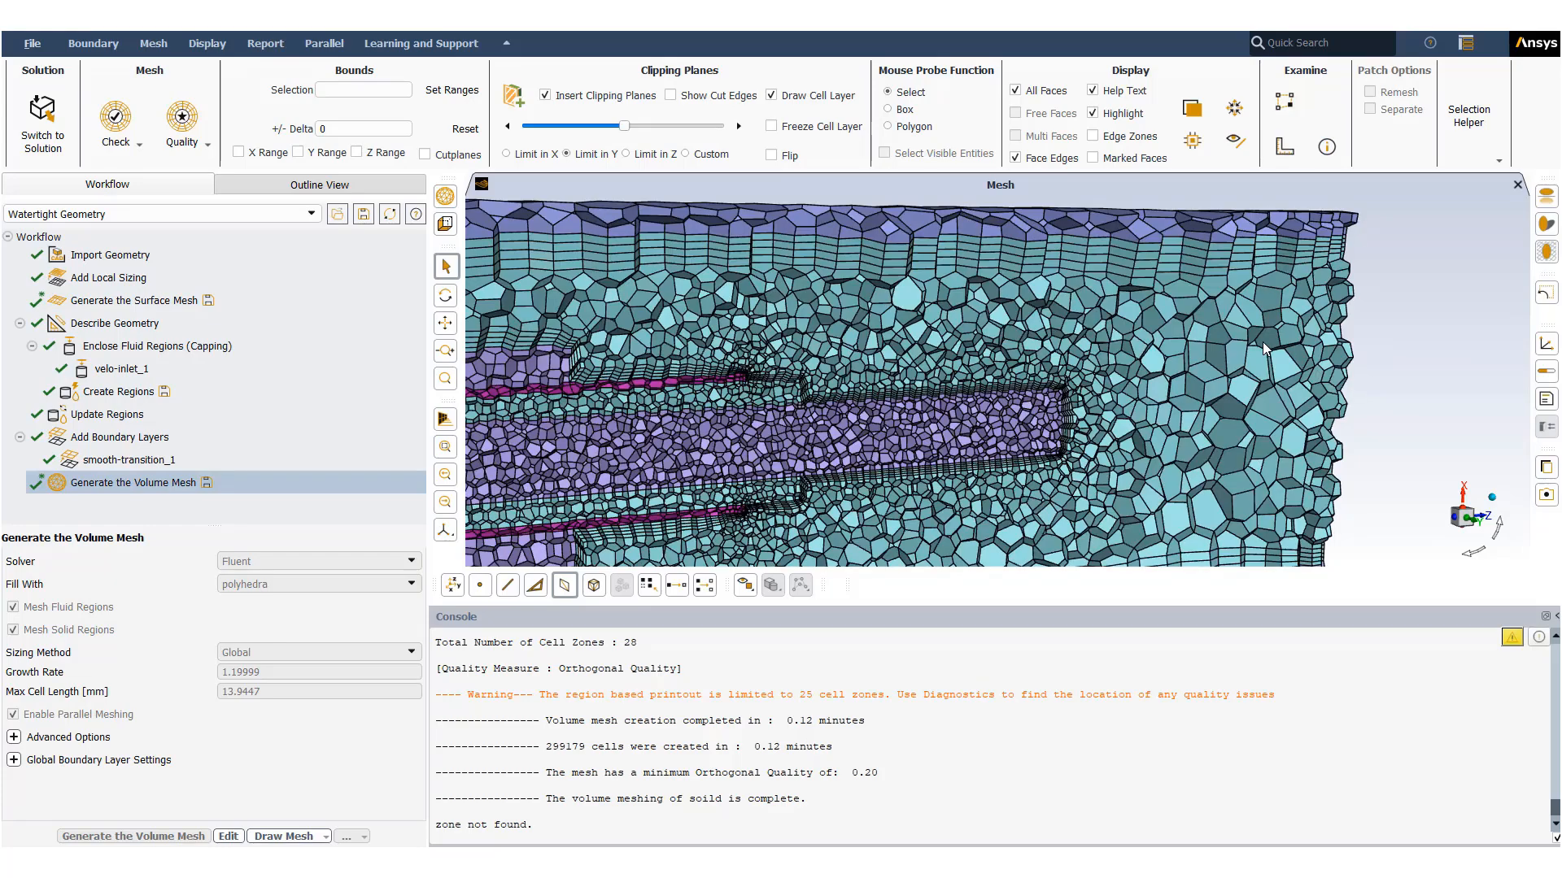
pyautogui.scroll(-10, 1262, 342)
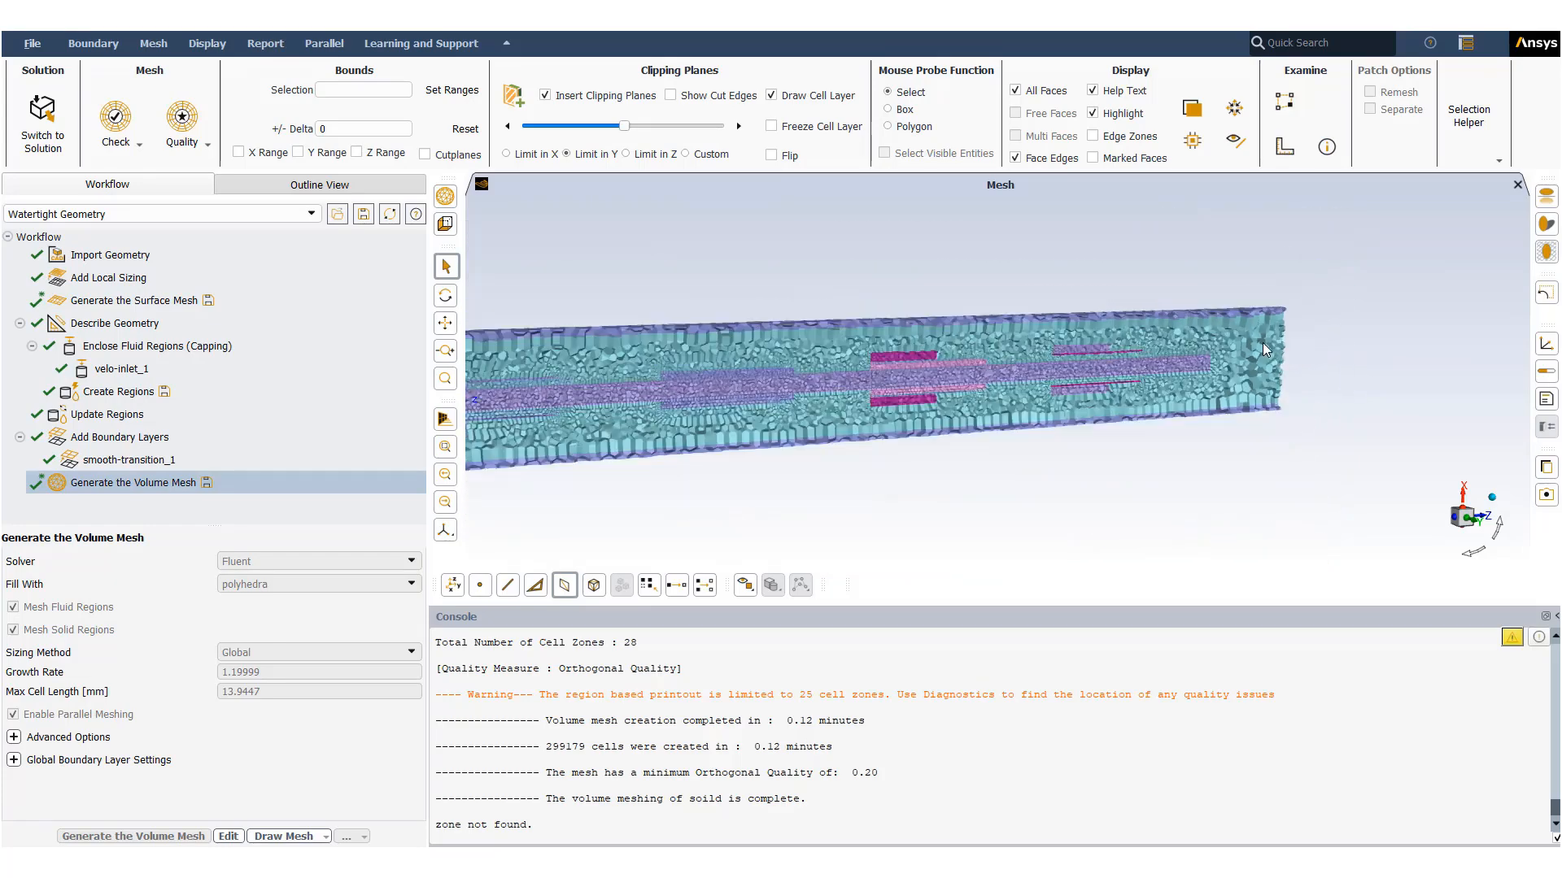
# - Write the volume mesh to a file named Share-Topology-new1.msh.h5
pyautogui.click(30, 138)
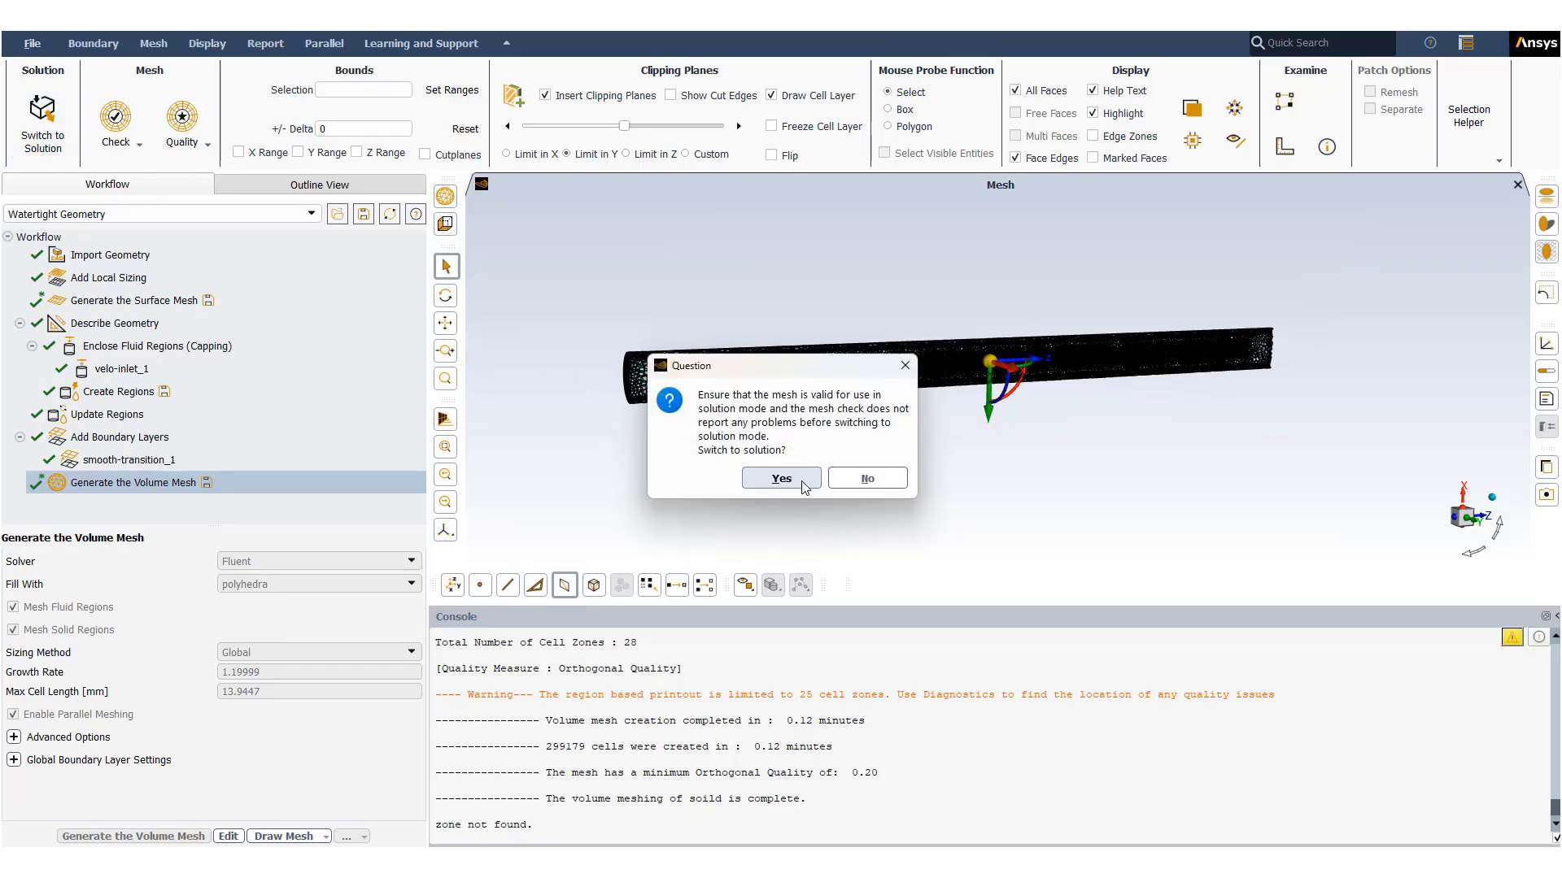
pyautogui.click(867, 478)
pyautogui.click(32, 43)
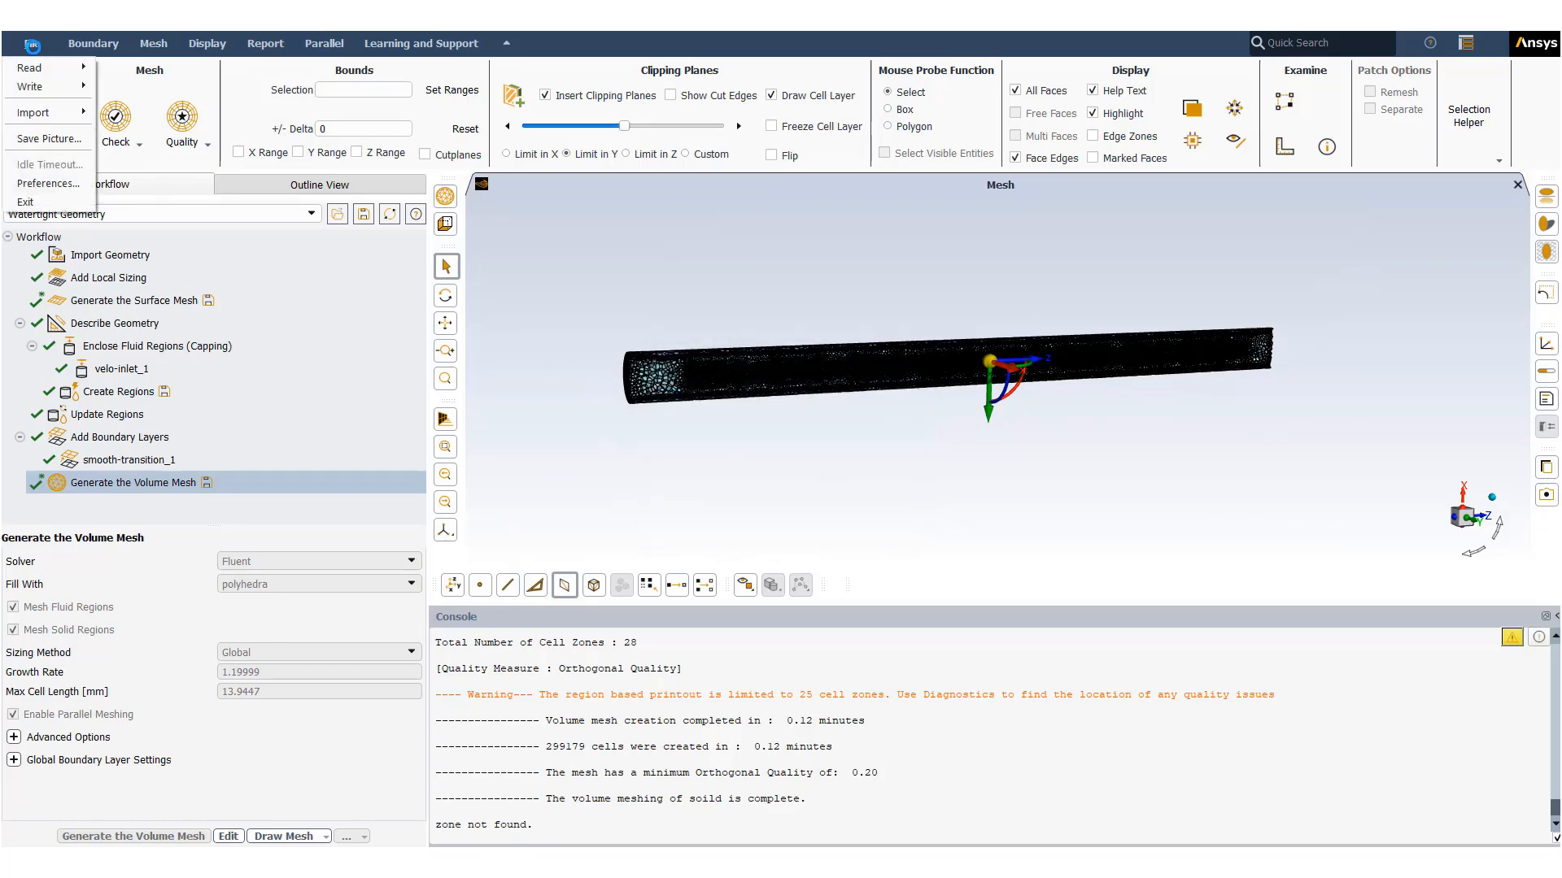
pyautogui.moveTo(49, 86)
pyautogui.click(162, 84)
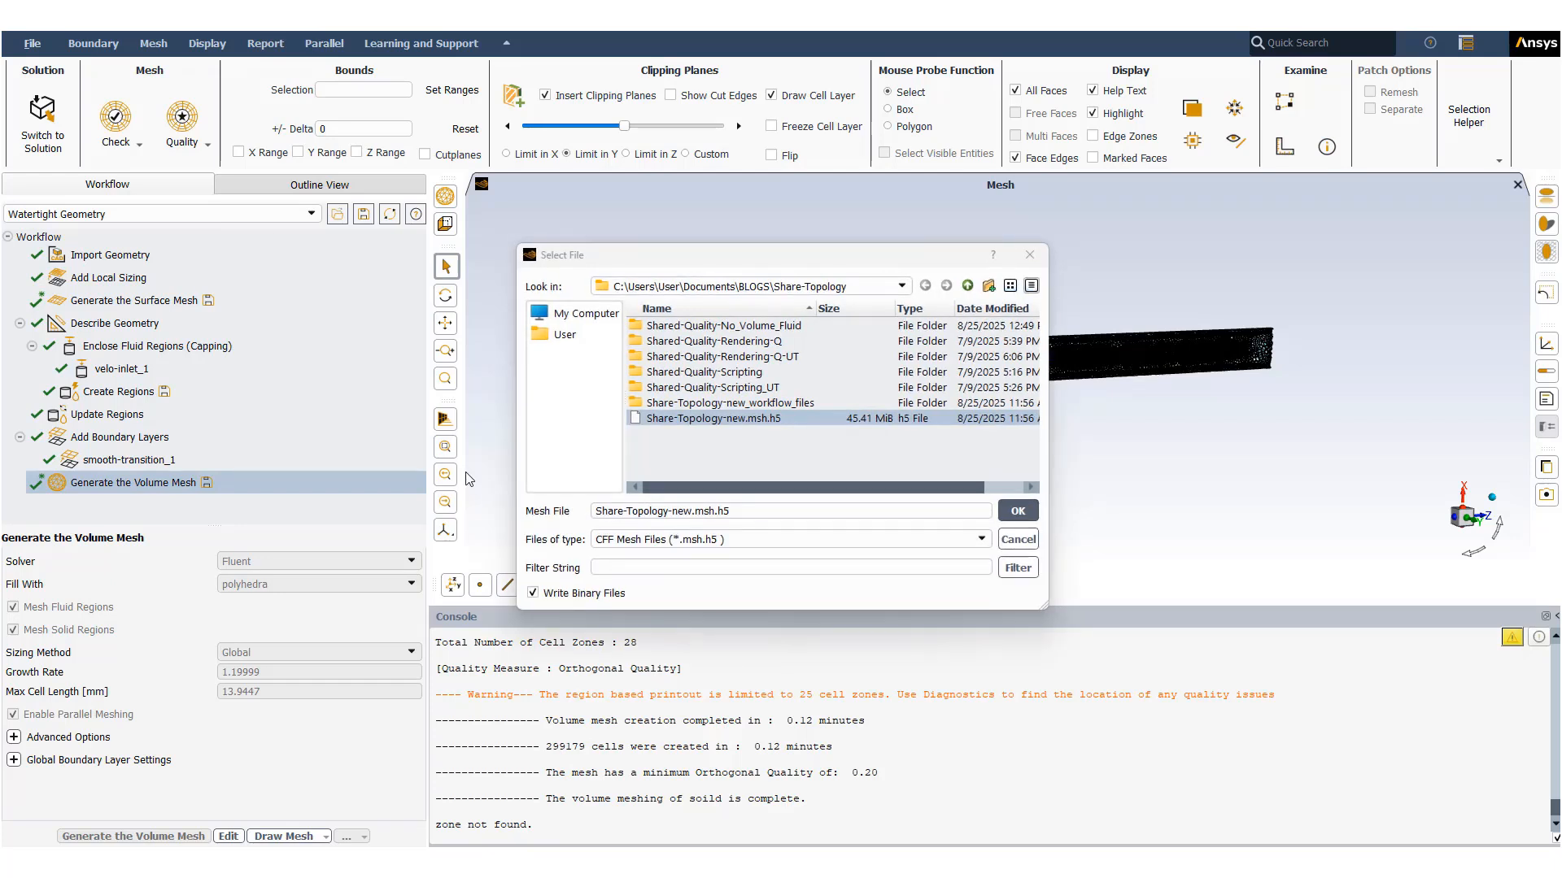
pyautogui.click(720, 511)
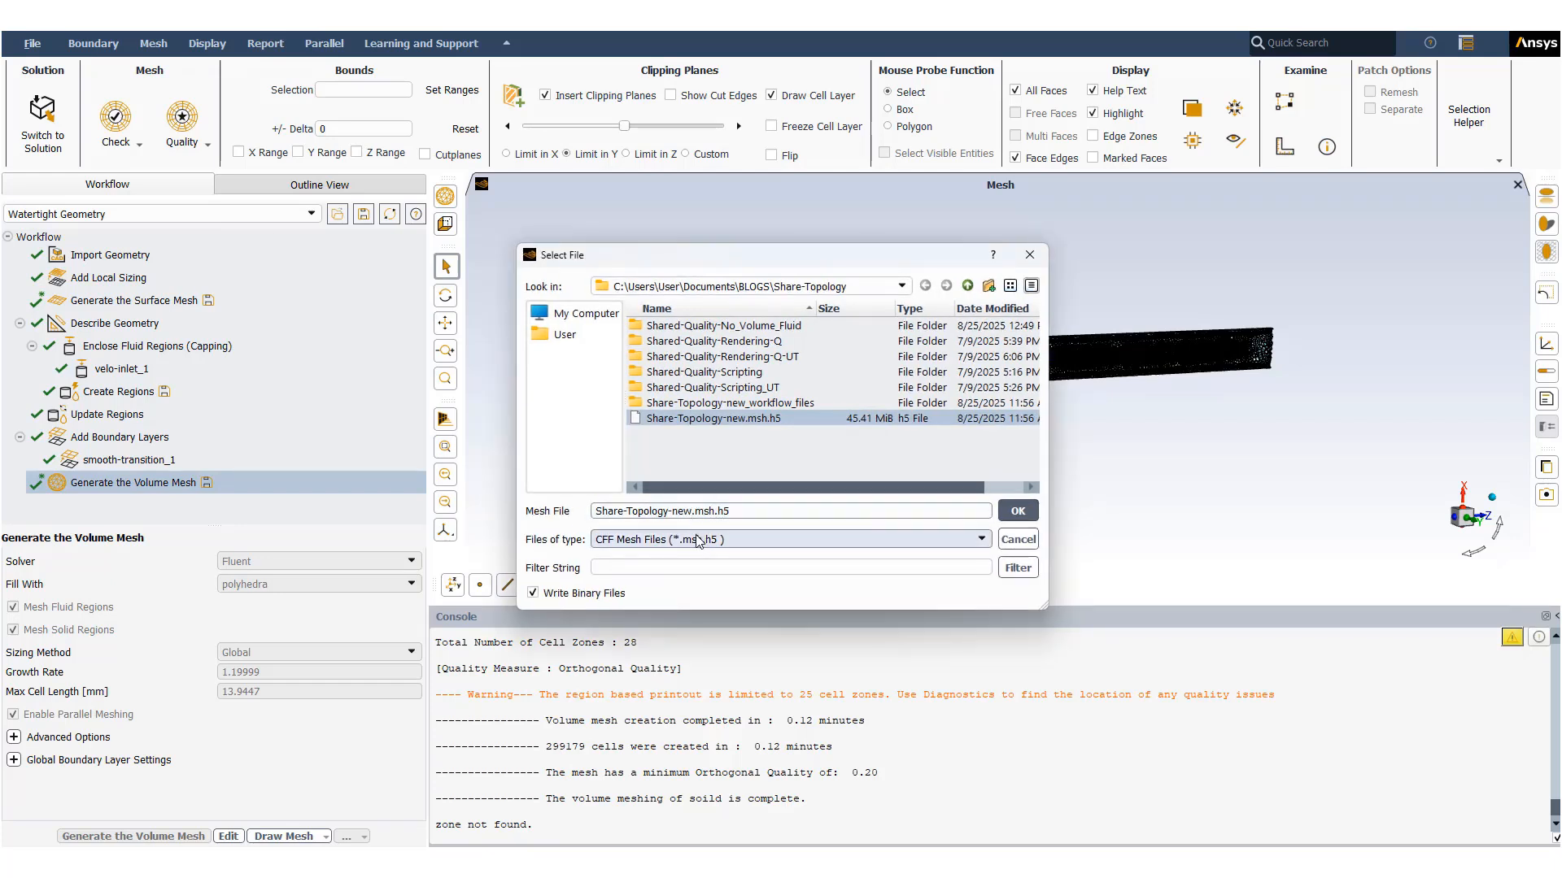
pyautogui.write('1')
pyautogui.press('Return')
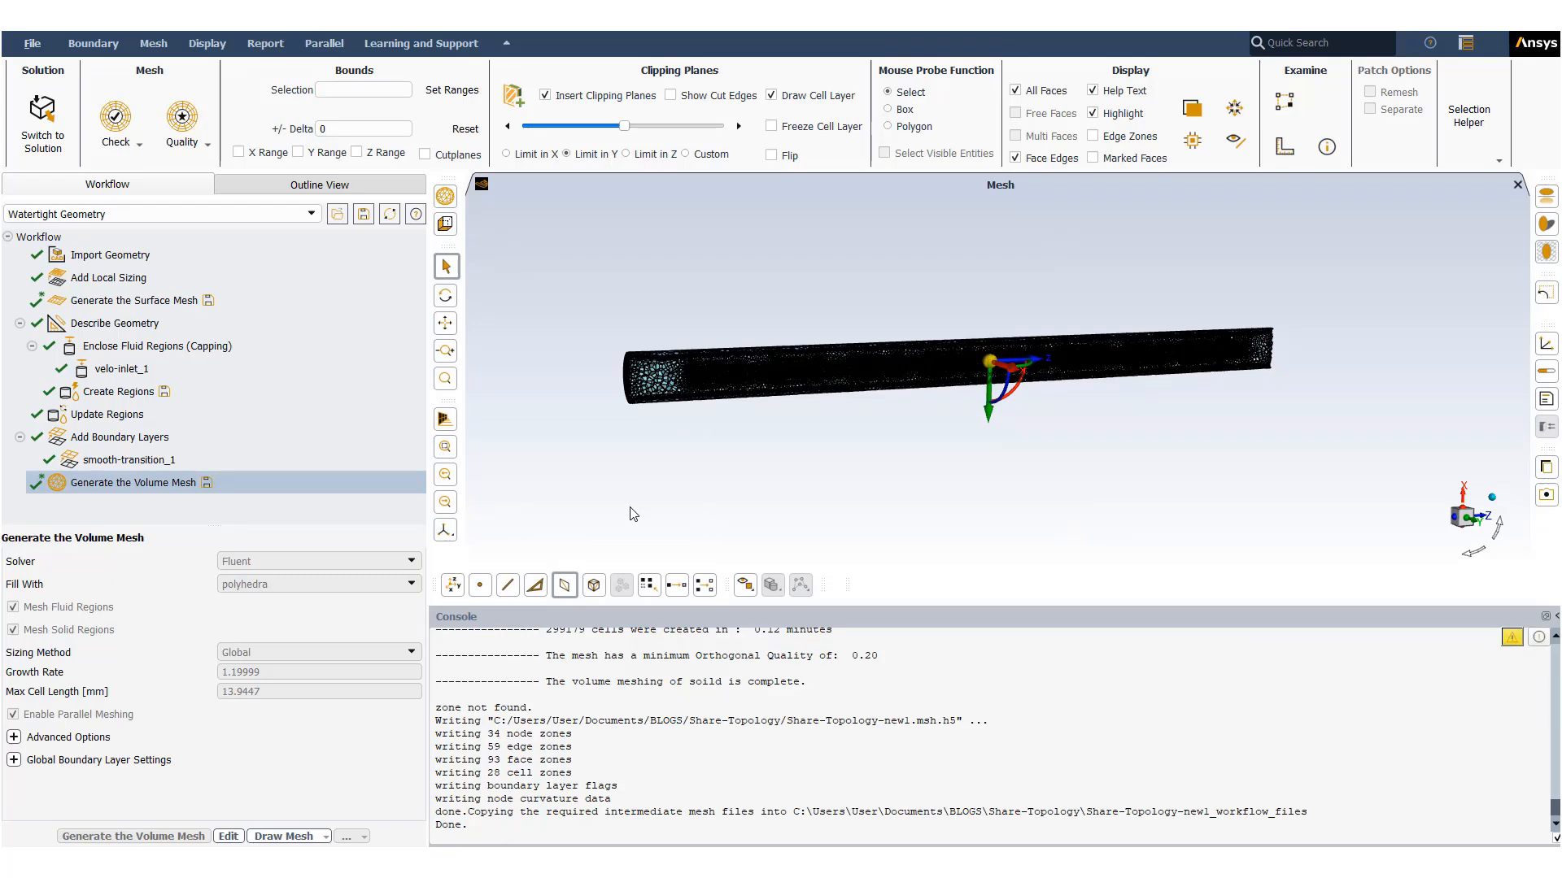
# - Switch from meshing to solution mode, accepting the mesh validity prompt
pyautogui.click(32, 43)
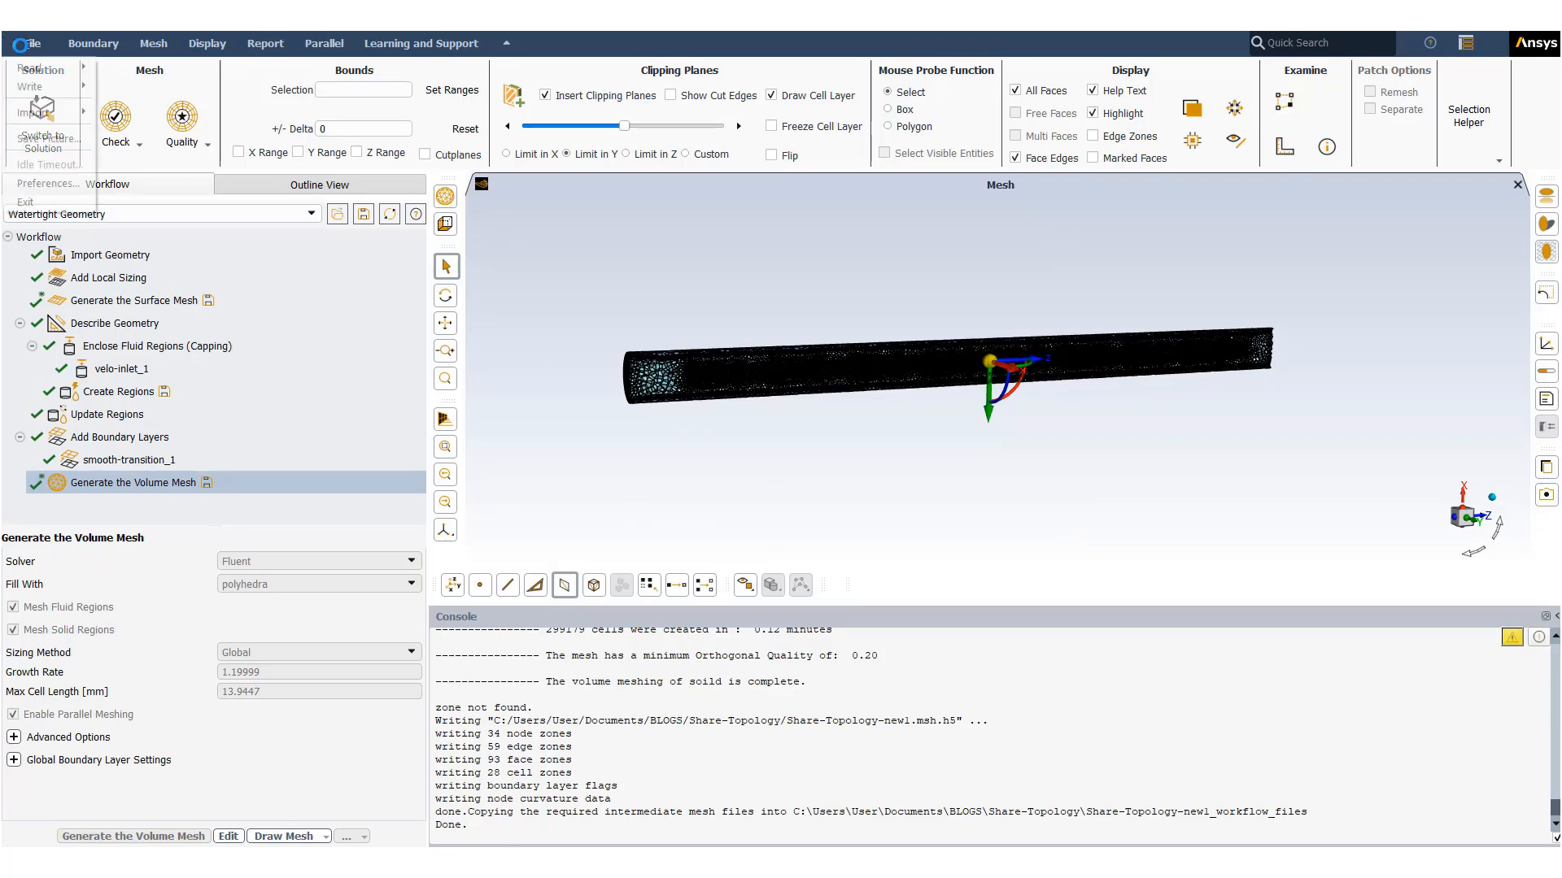
pyautogui.moveTo(37, 70)
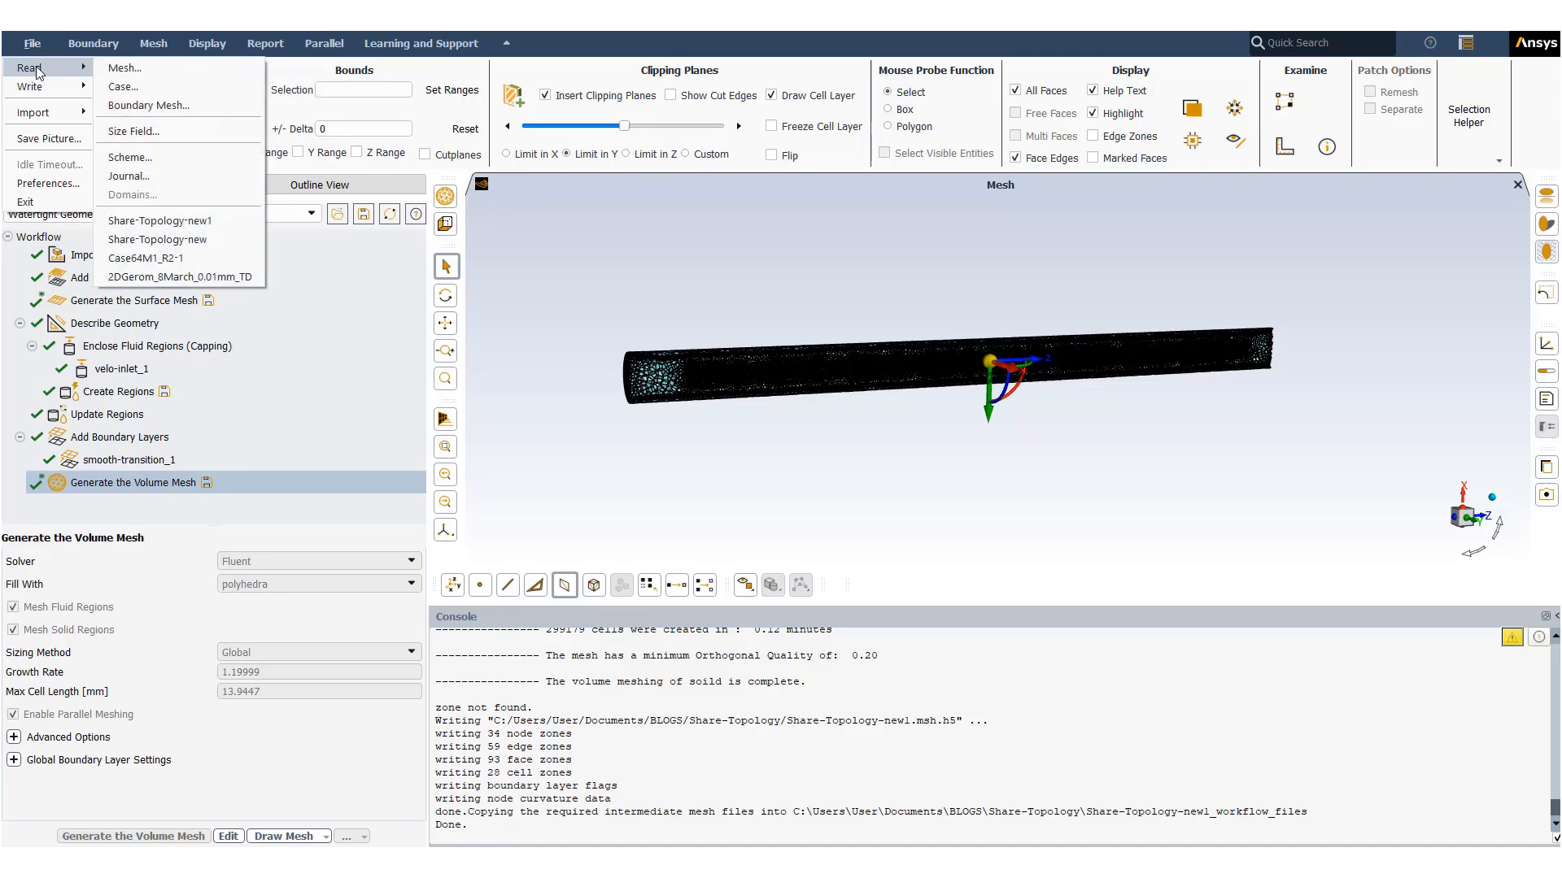
pyautogui.click(672, 257)
pyautogui.click(54, 137)
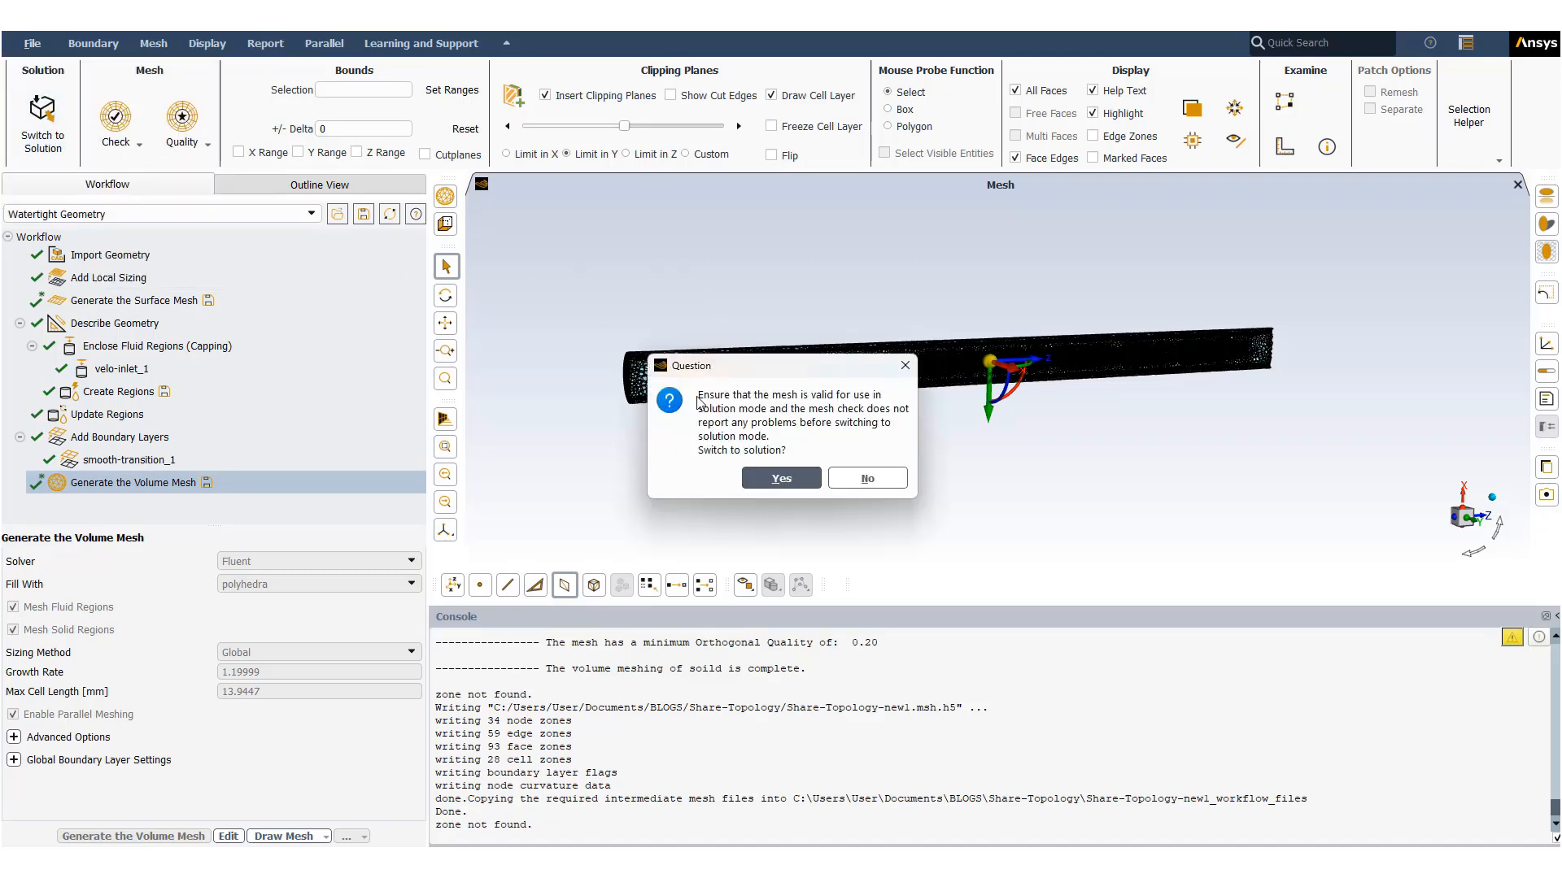
pyautogui.click(773, 480)
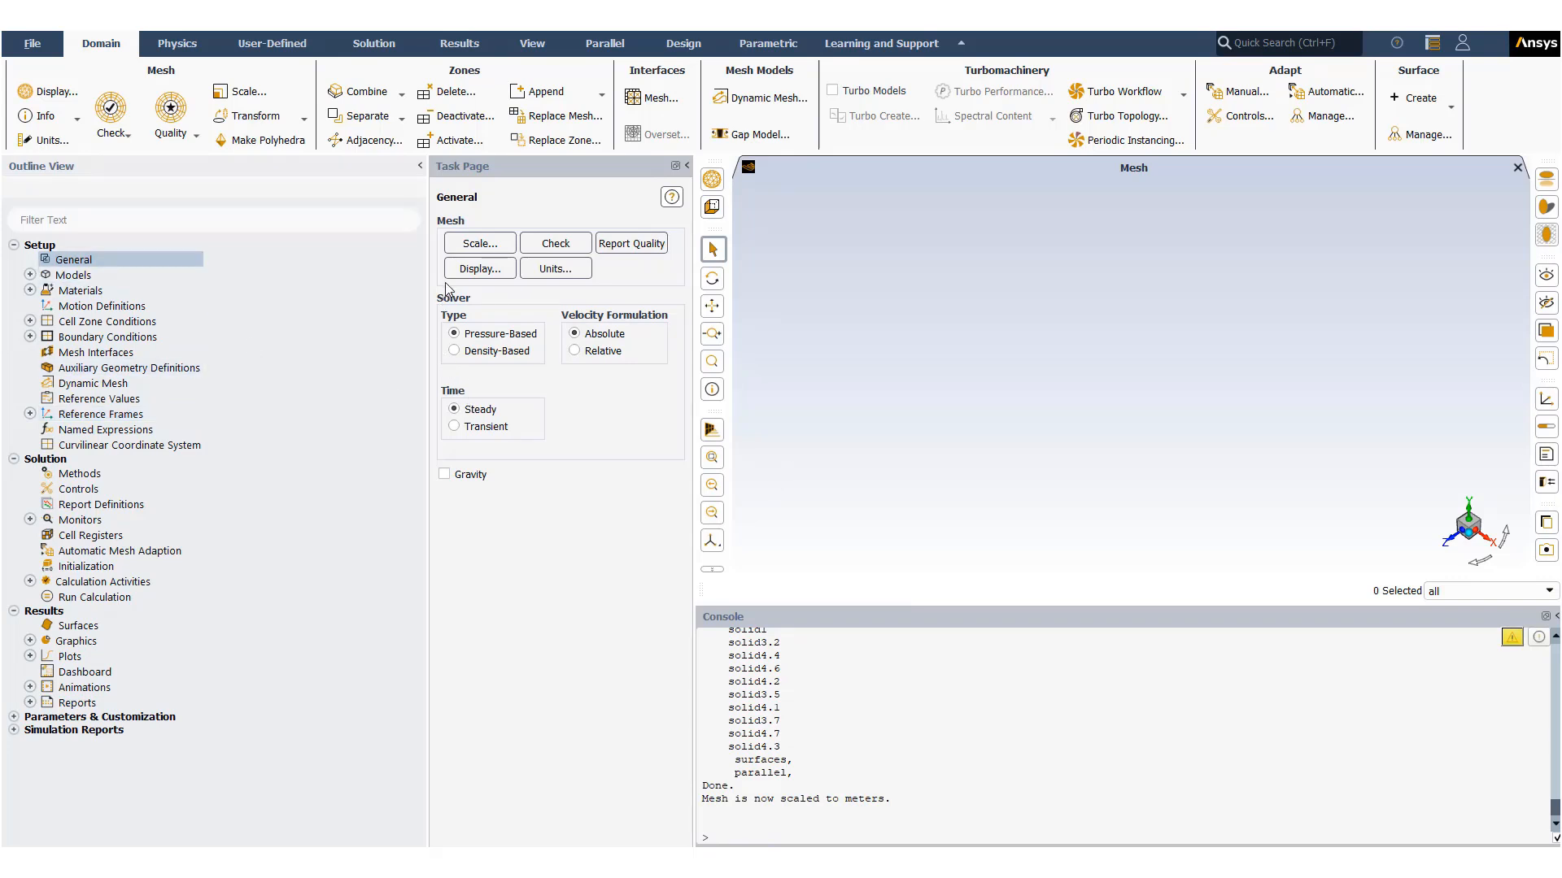
# - Display the mesh of all surfaces with faces and edges shown, then close the Mesh Display dialog
pyautogui.click(478, 269)
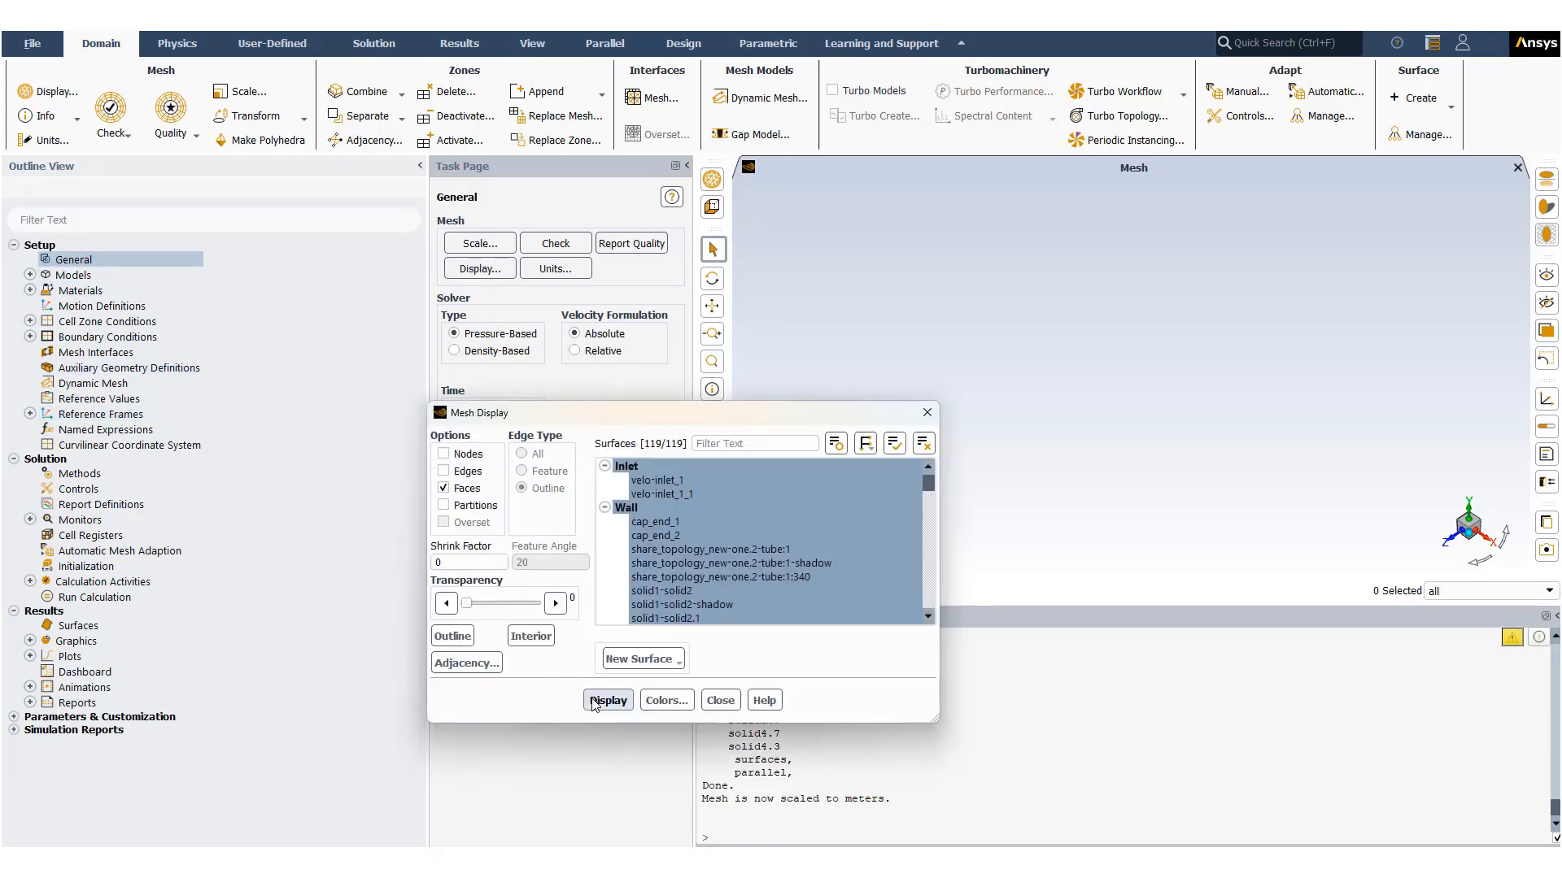
pyautogui.click(597, 701)
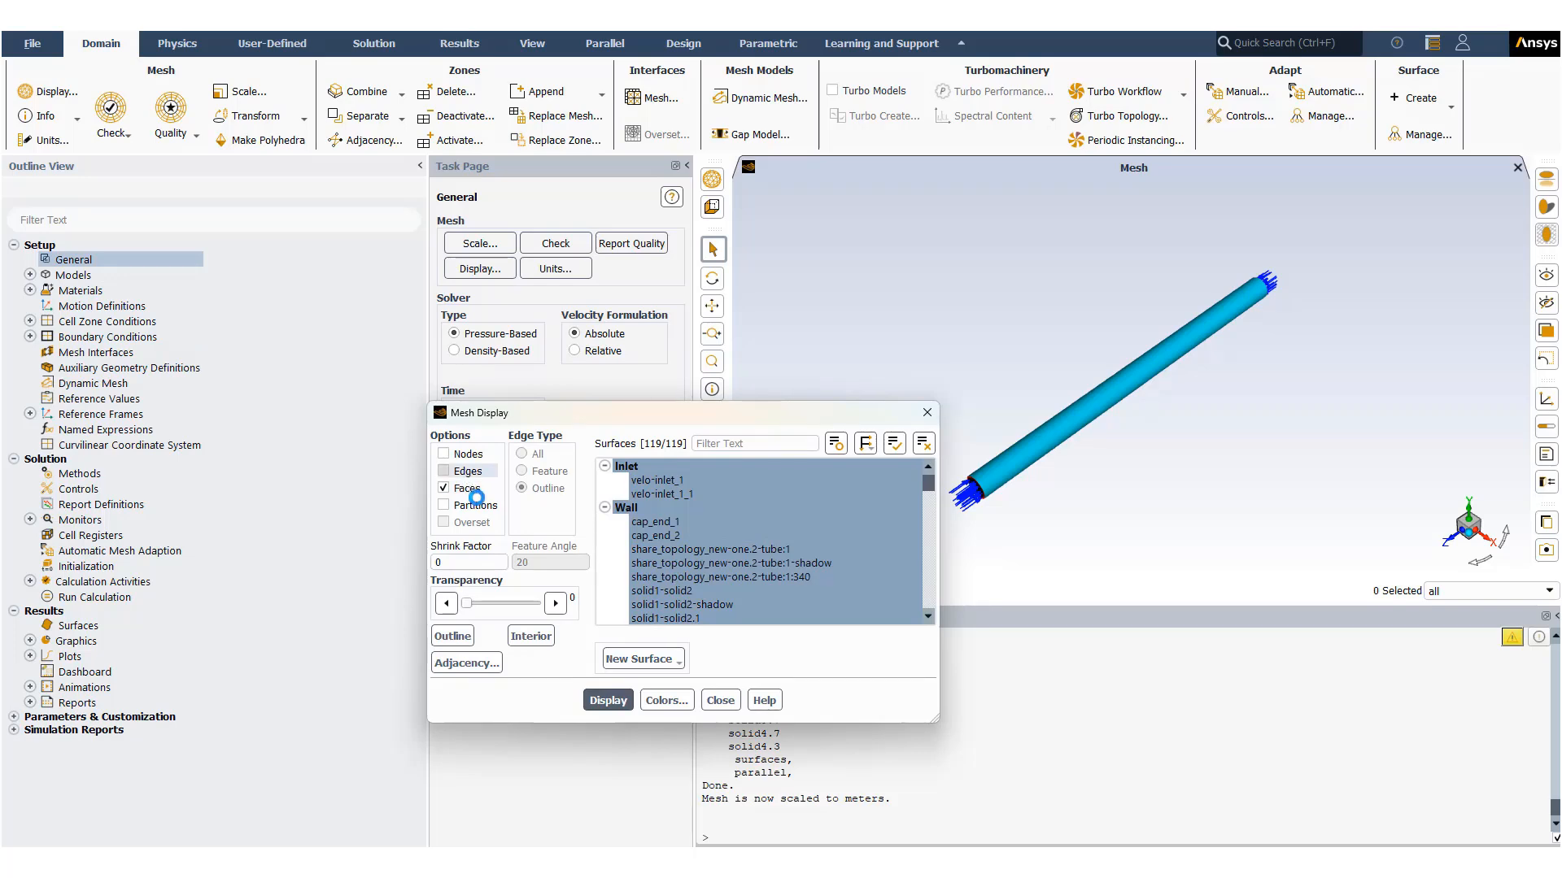
pyautogui.click(443, 471)
pyautogui.click(609, 700)
pyautogui.scroll(3, 1068, 431)
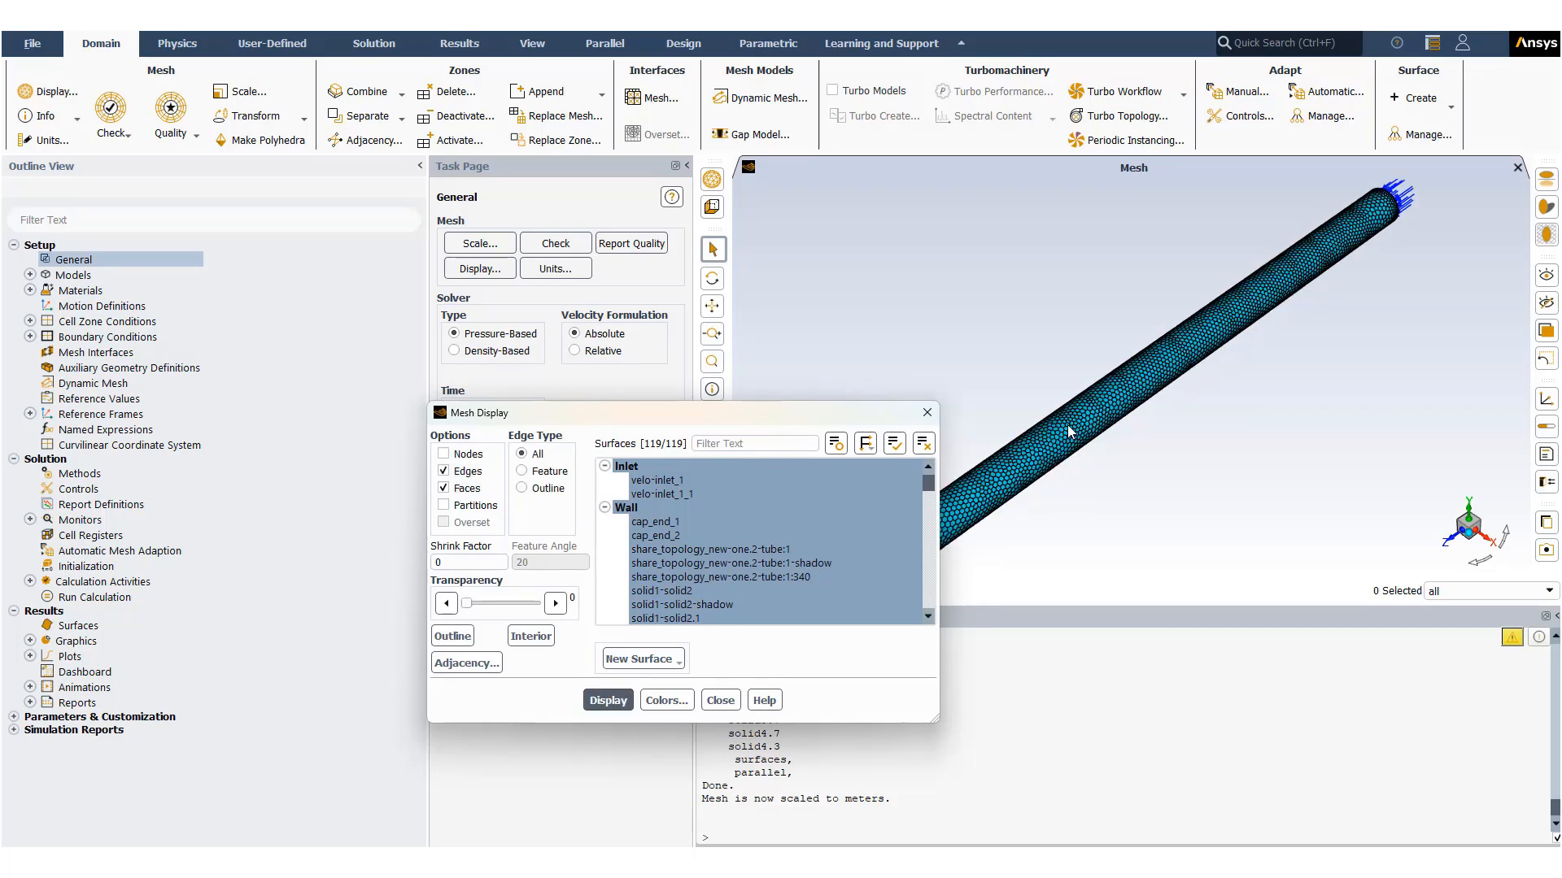
pyautogui.scroll(-3, 1068, 431)
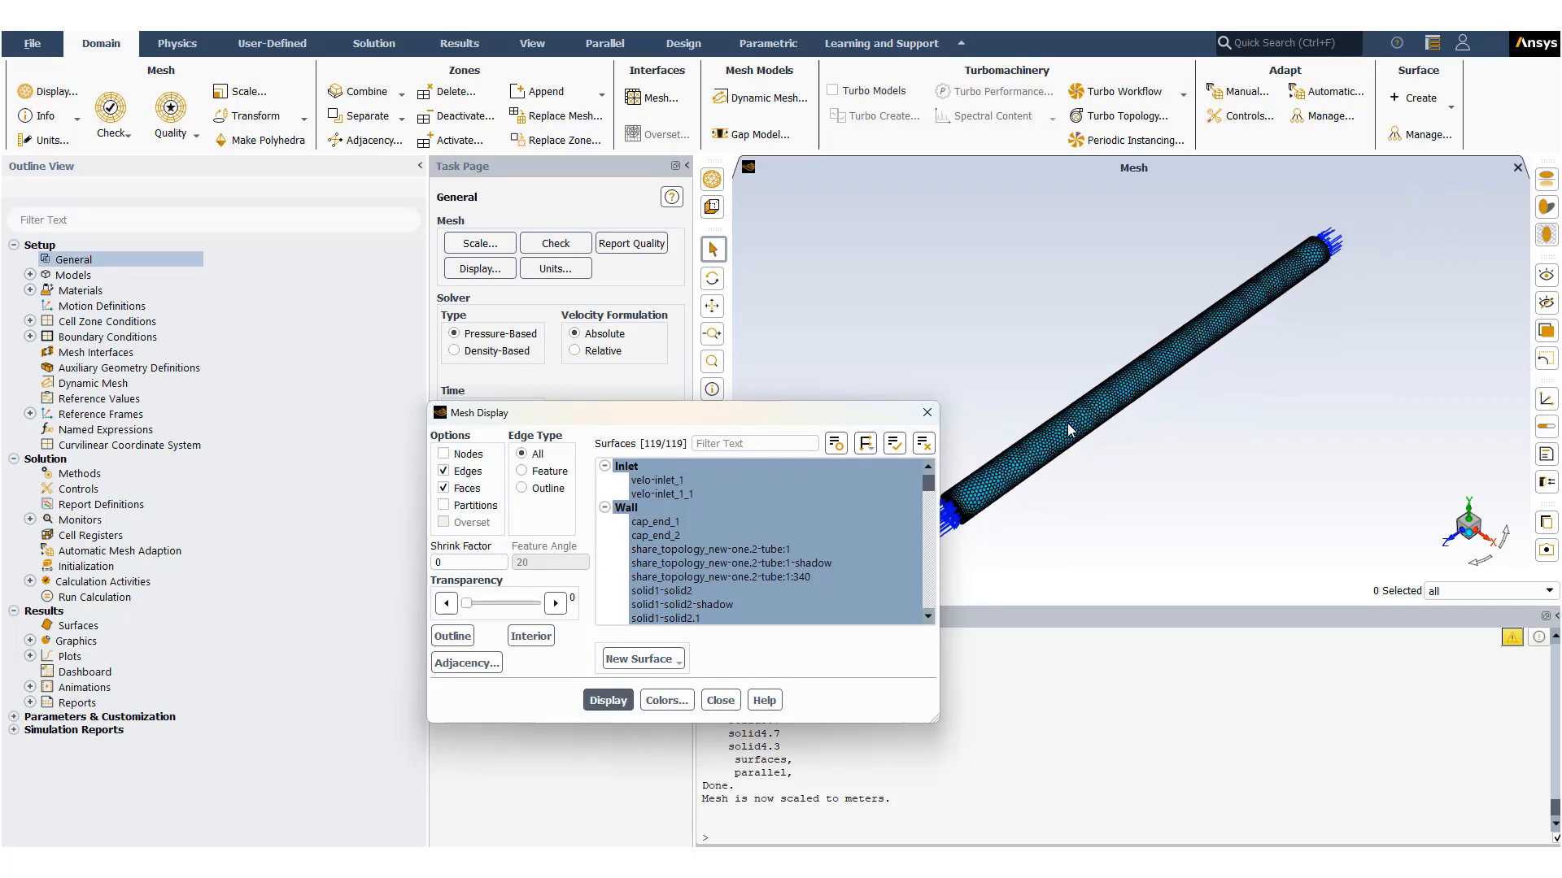
pyautogui.click(720, 701)
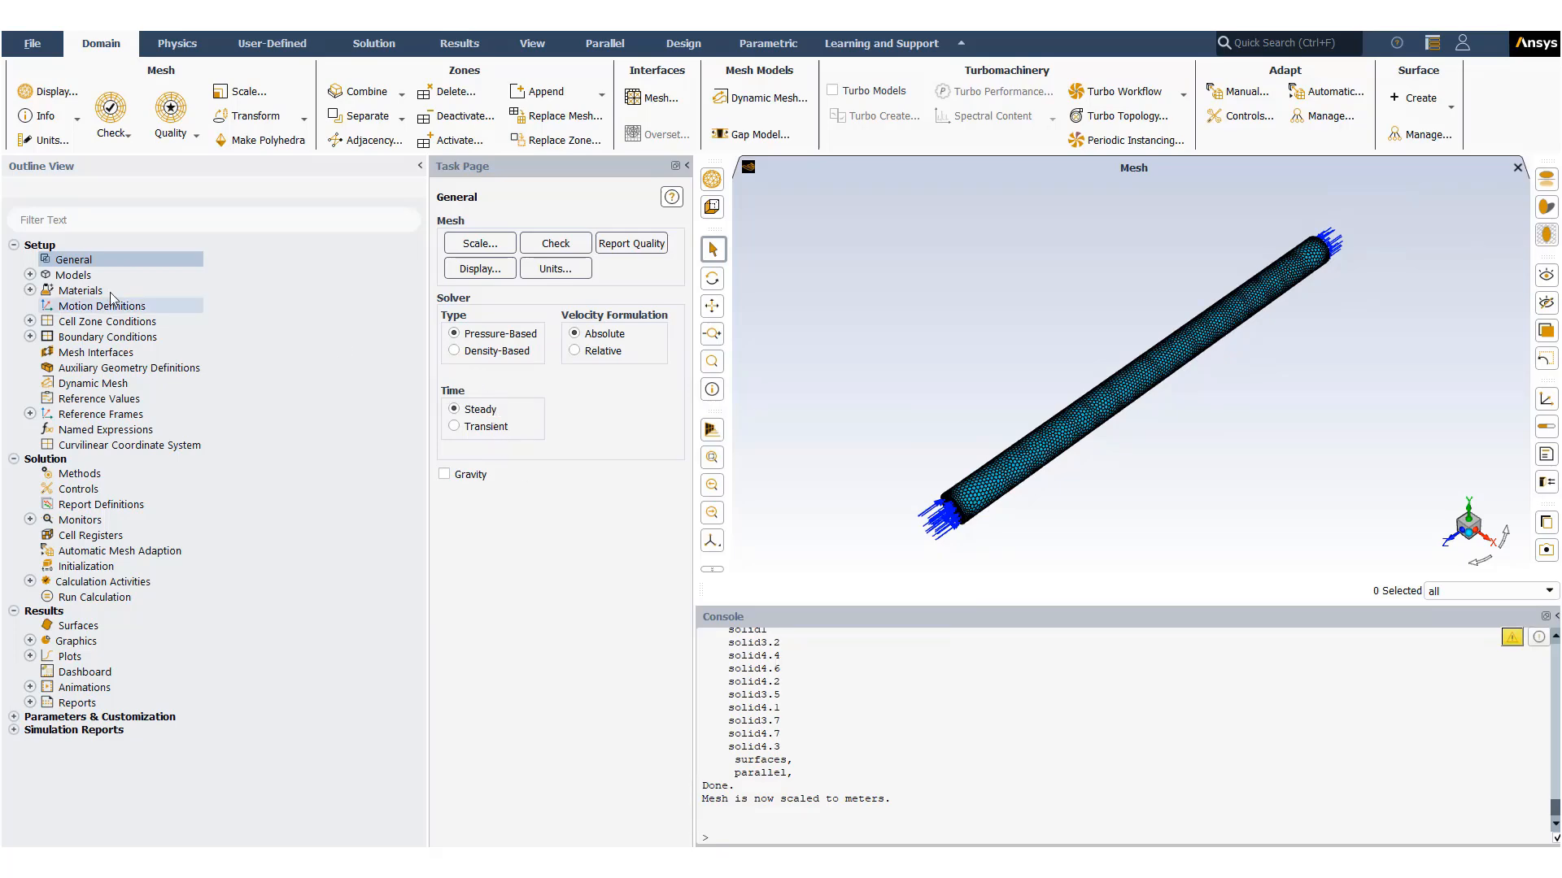
# - Open Boundary Conditions and browse the inlet, internal and wall zones of the tube model
pyautogui.doubleClick(75, 338)
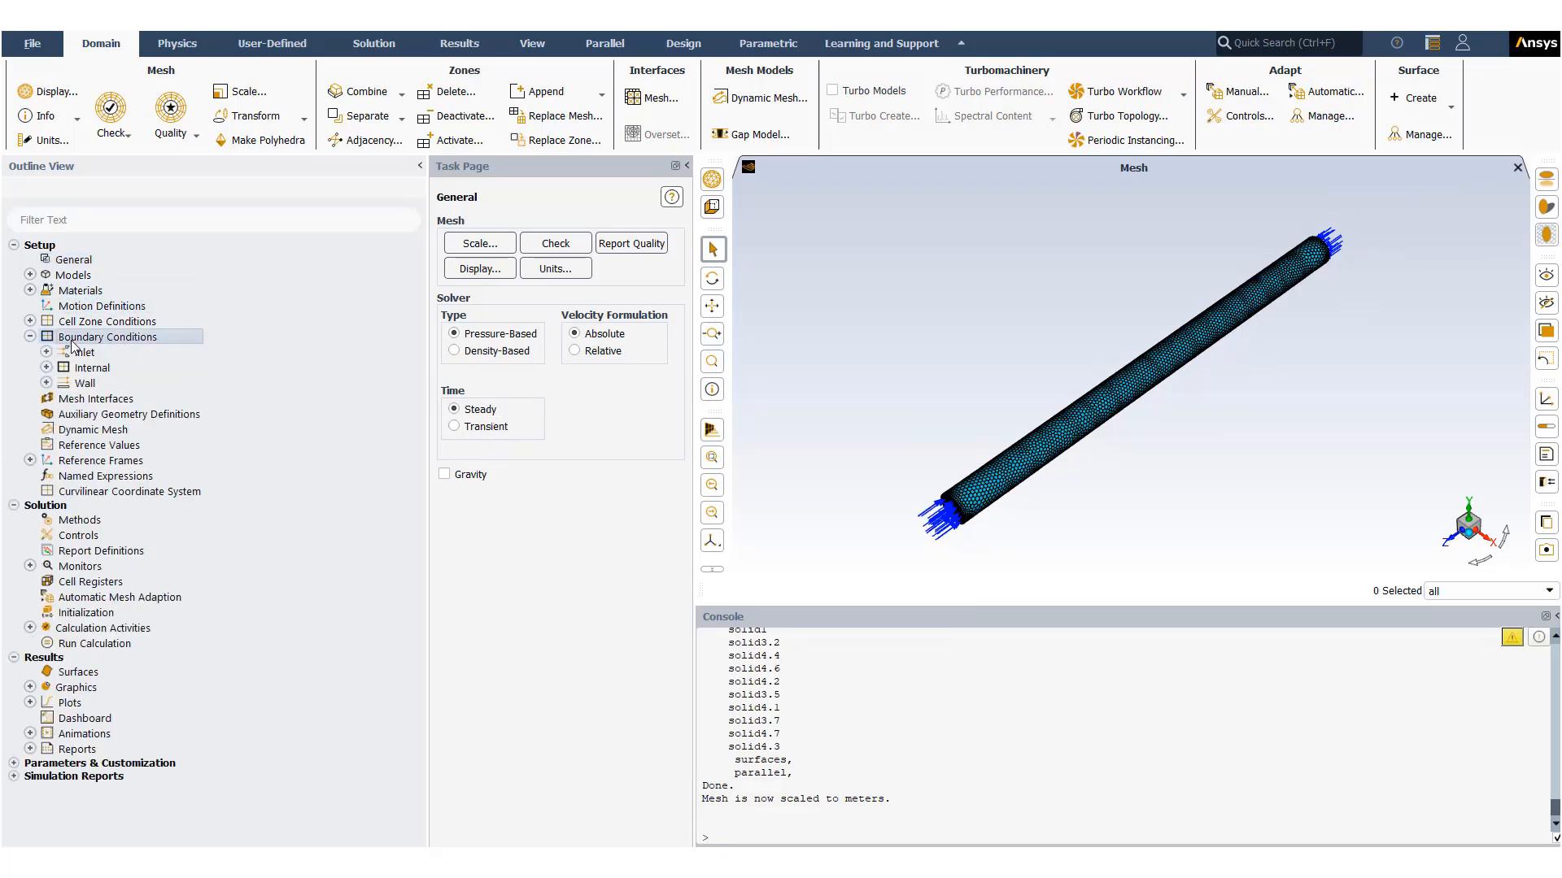
pyautogui.scroll(-5, 596, 370)
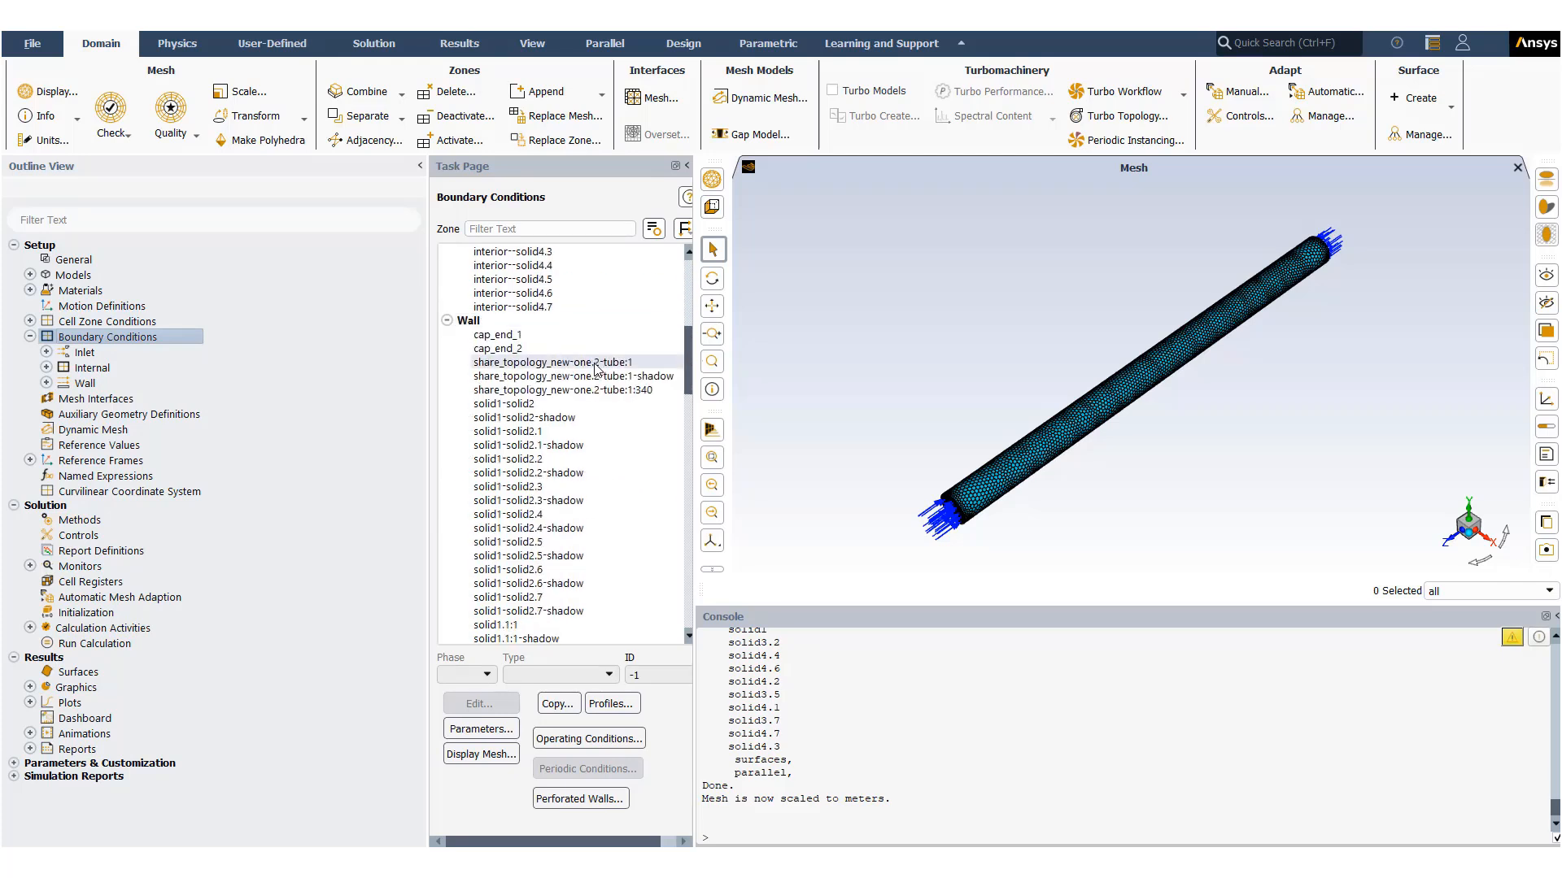
pyautogui.scroll(-3, 597, 370)
pyautogui.scroll(2, 598, 366)
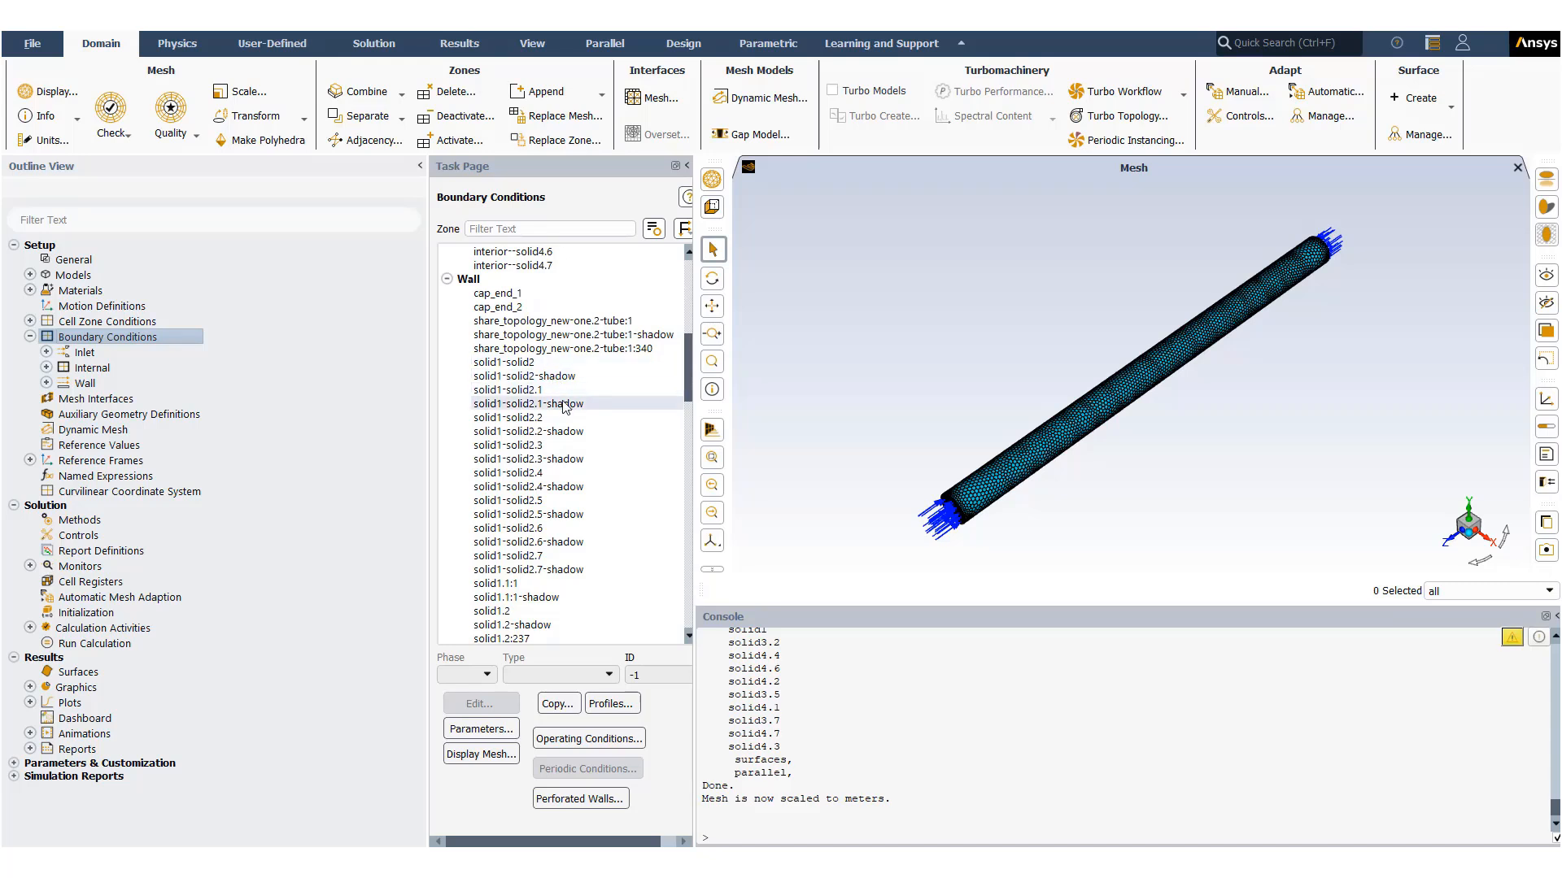
pyautogui.scroll(-2, 567, 388)
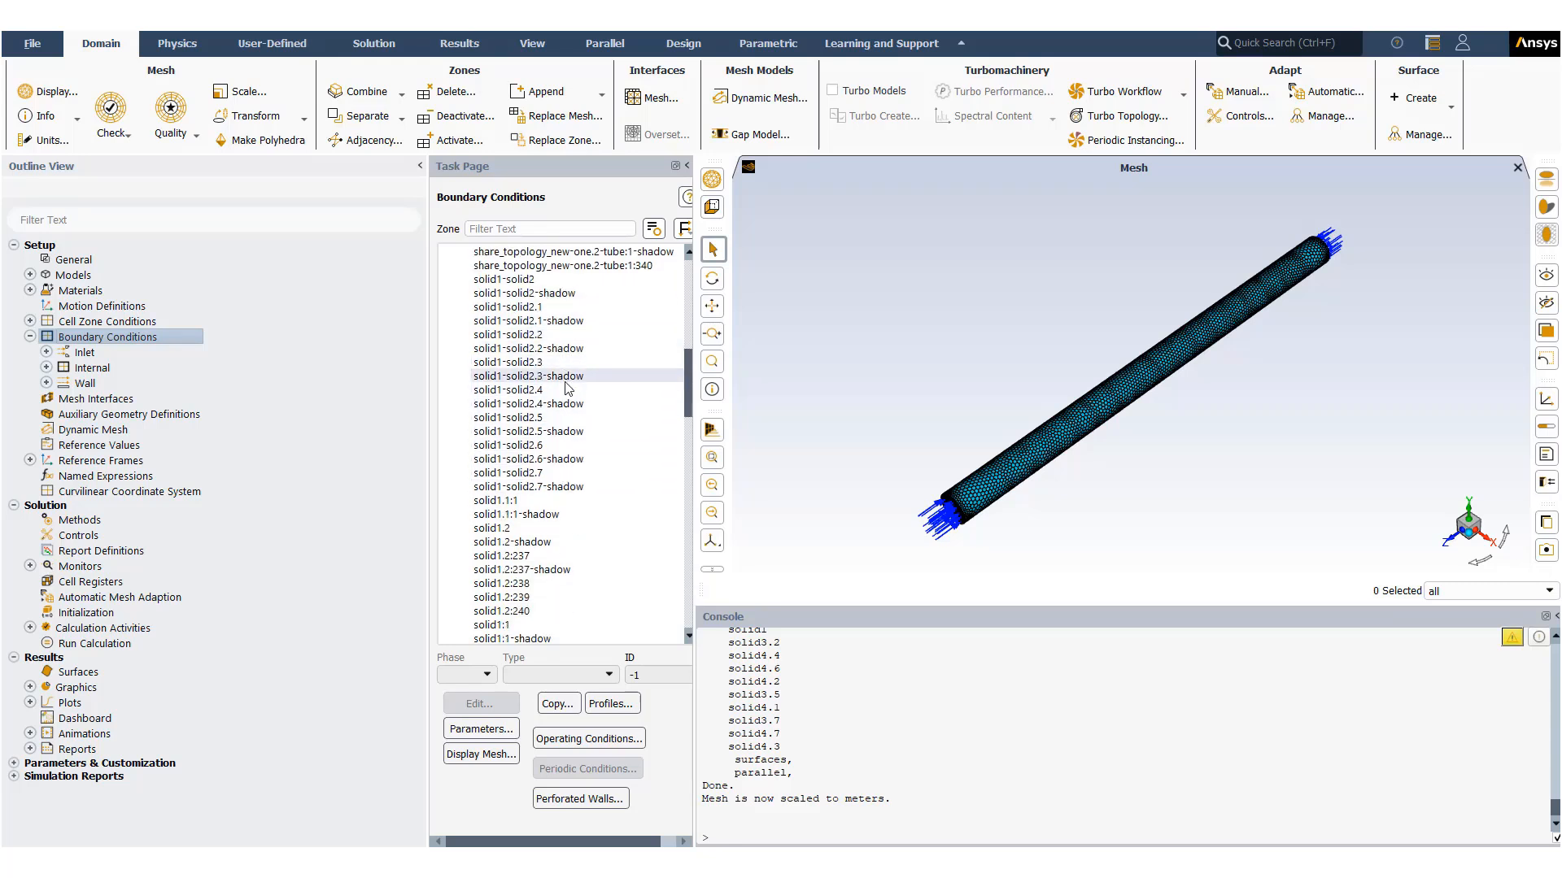
pyautogui.scroll(-10, 568, 389)
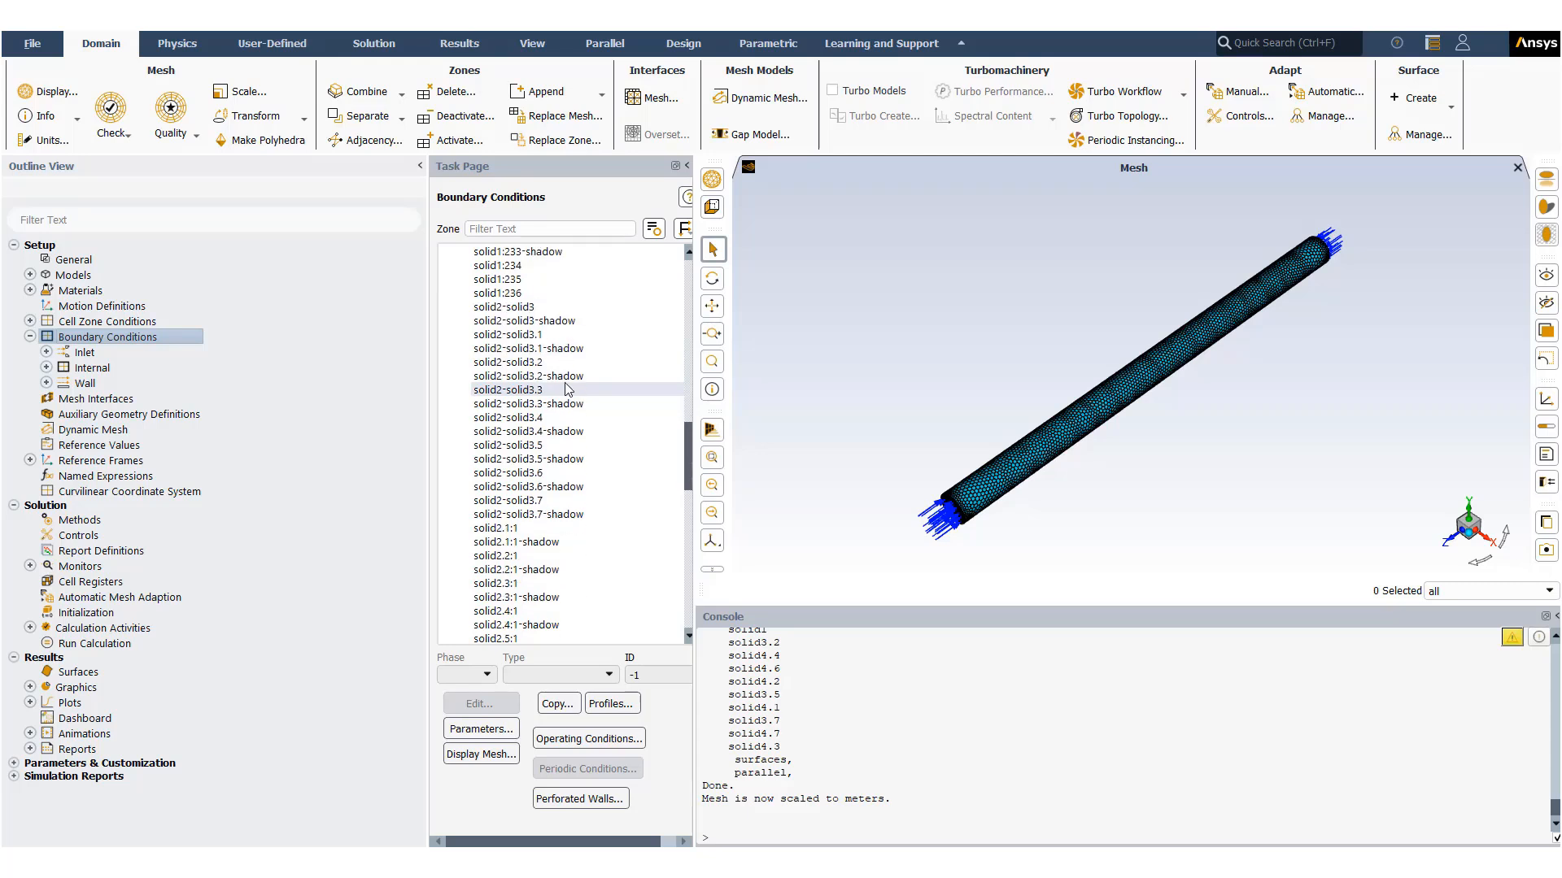
pyautogui.scroll(-2, 568, 390)
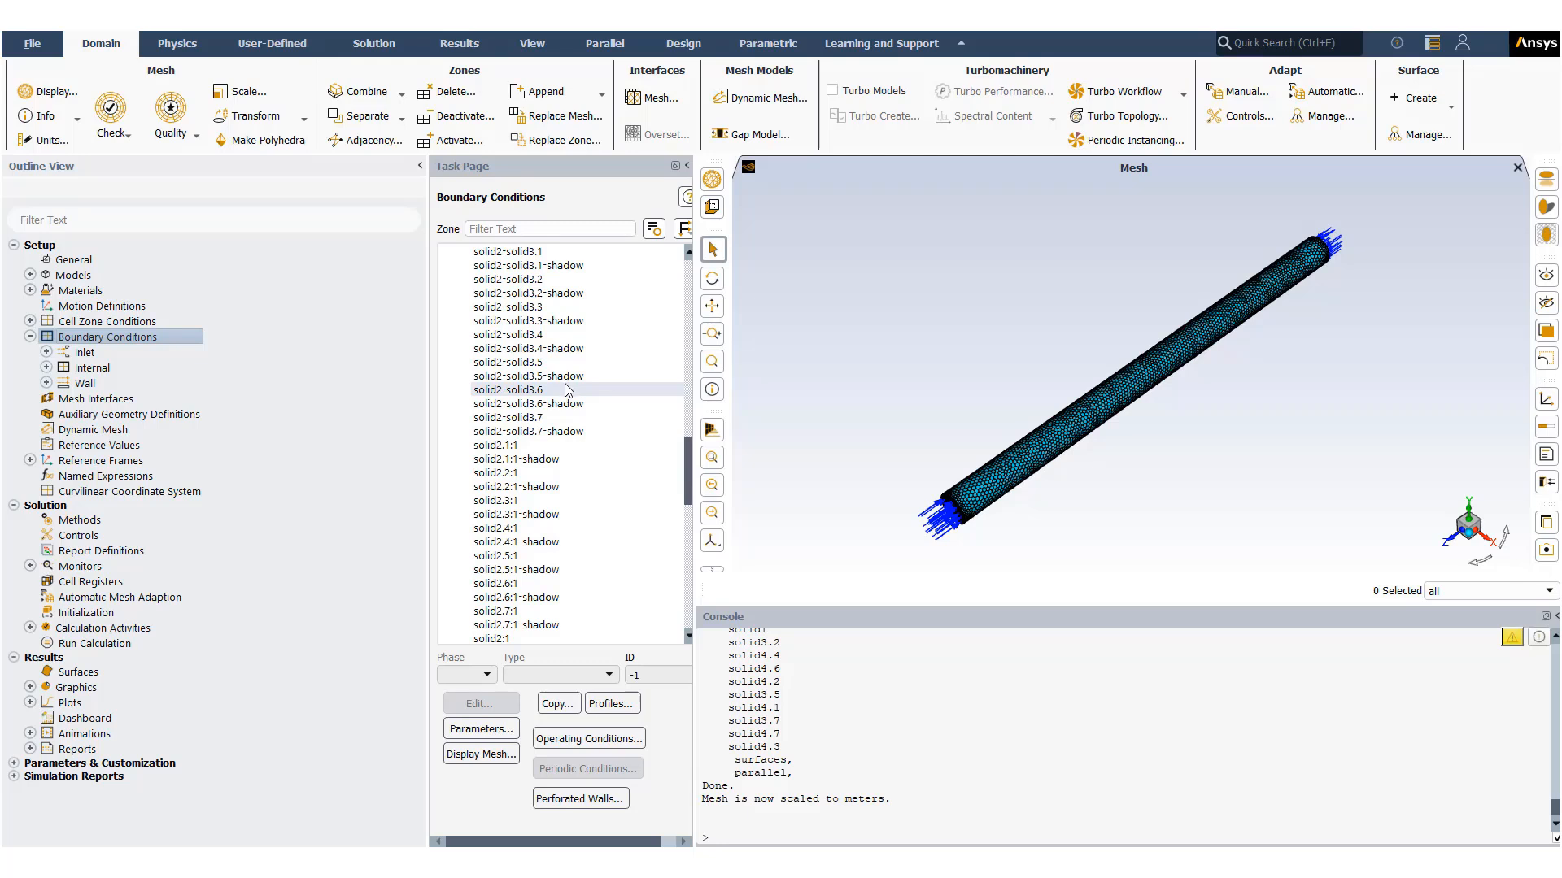
pyautogui.scroll(-12, 567, 390)
pyautogui.scroll(-3, 567, 390)
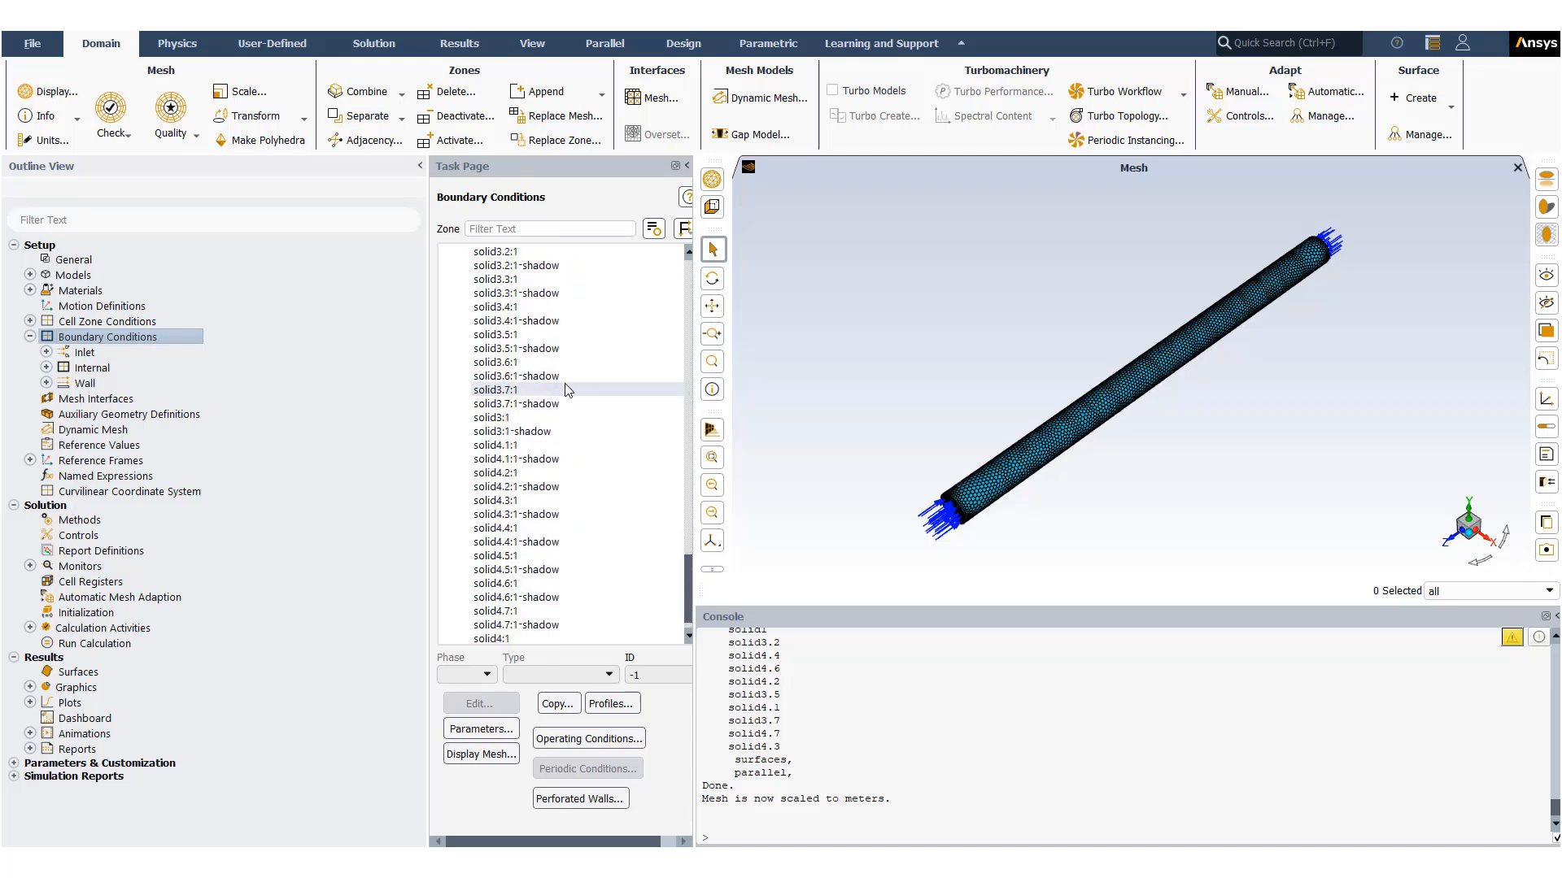
pyautogui.scroll(20, 567, 389)
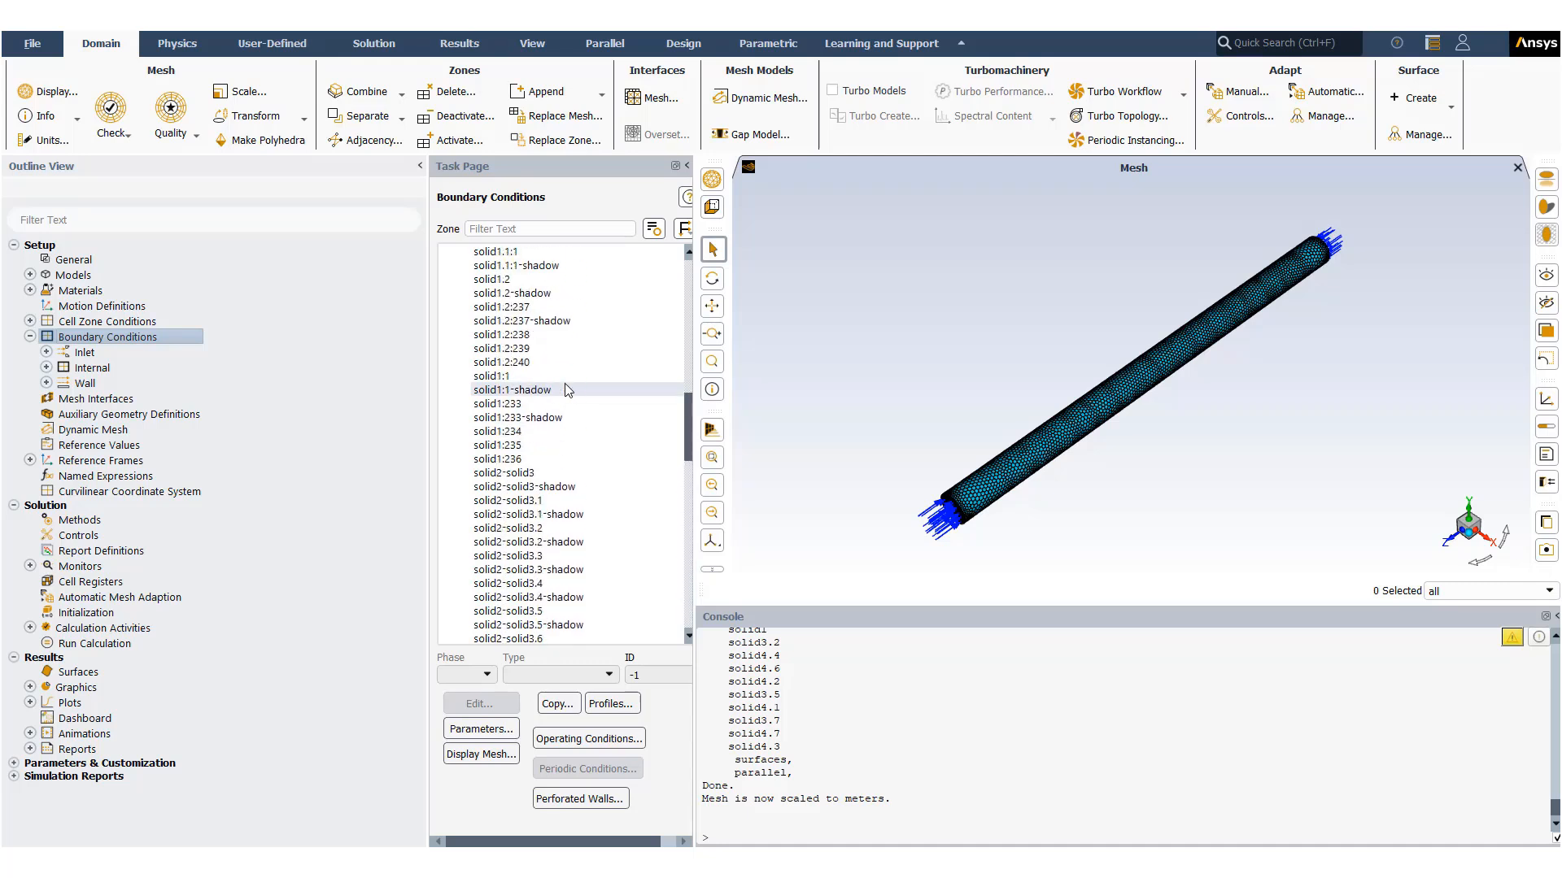
pyautogui.scroll(10, 567, 389)
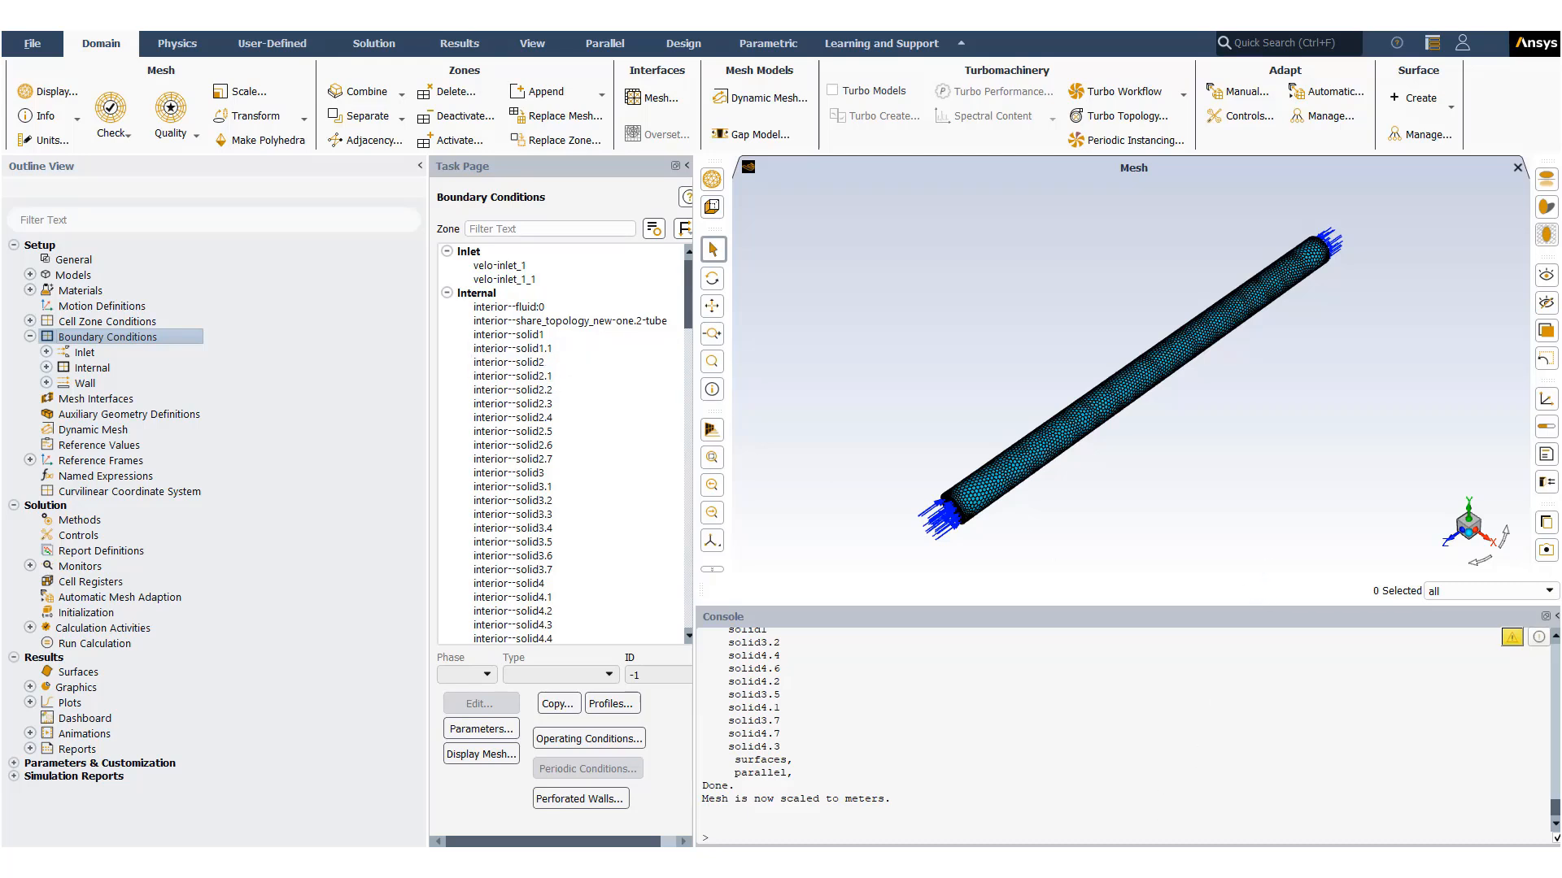
pyautogui.moveTo(1035, 864)
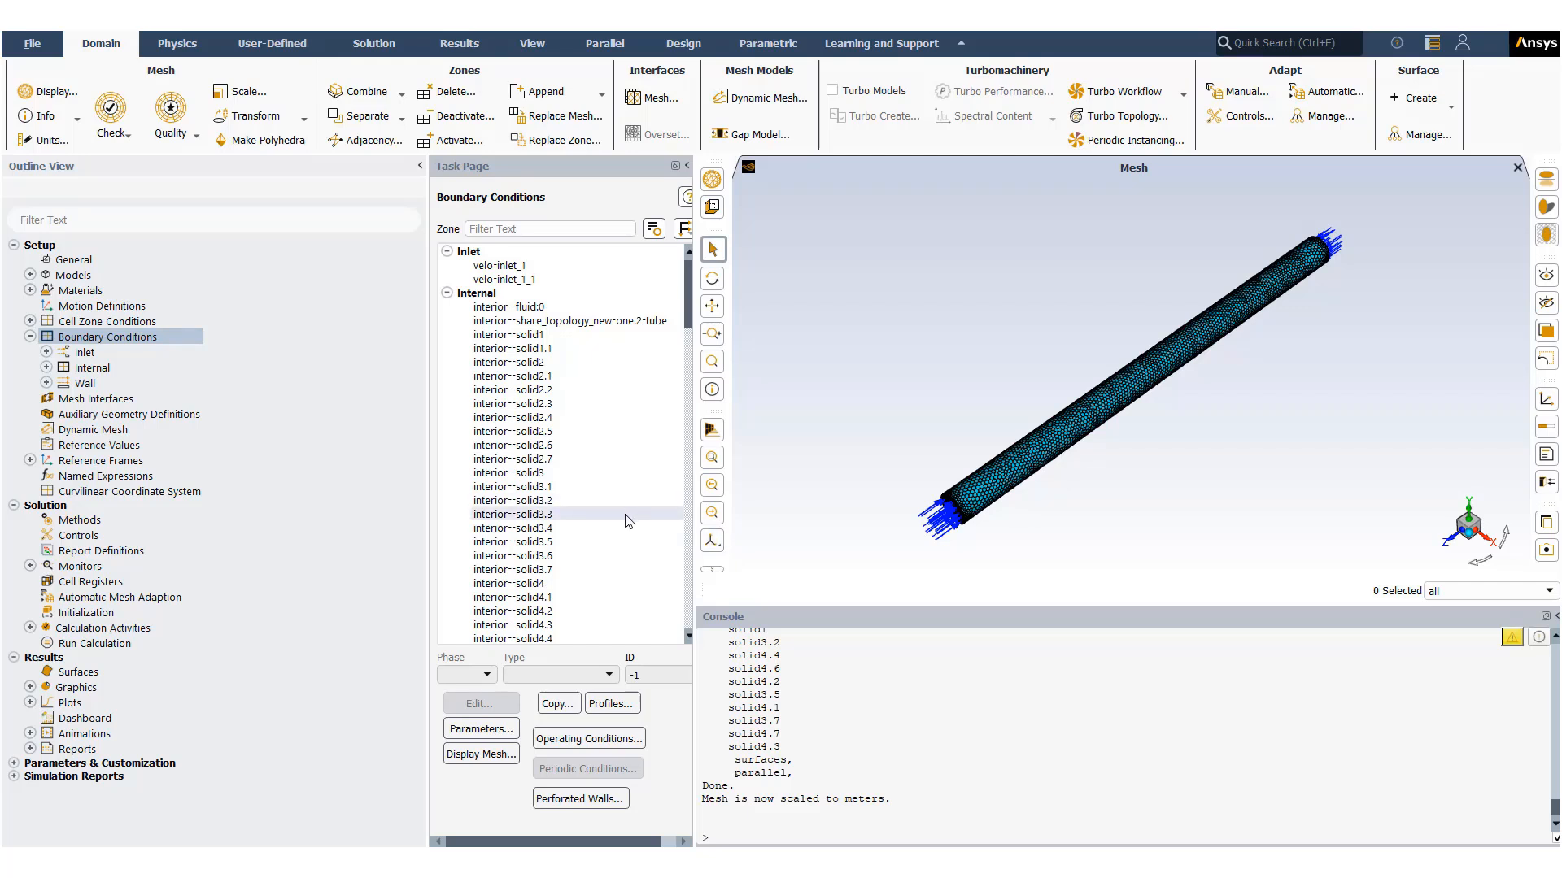
pyautogui.scroll(-8, 622, 524)
pyautogui.scroll(-3, 622, 525)
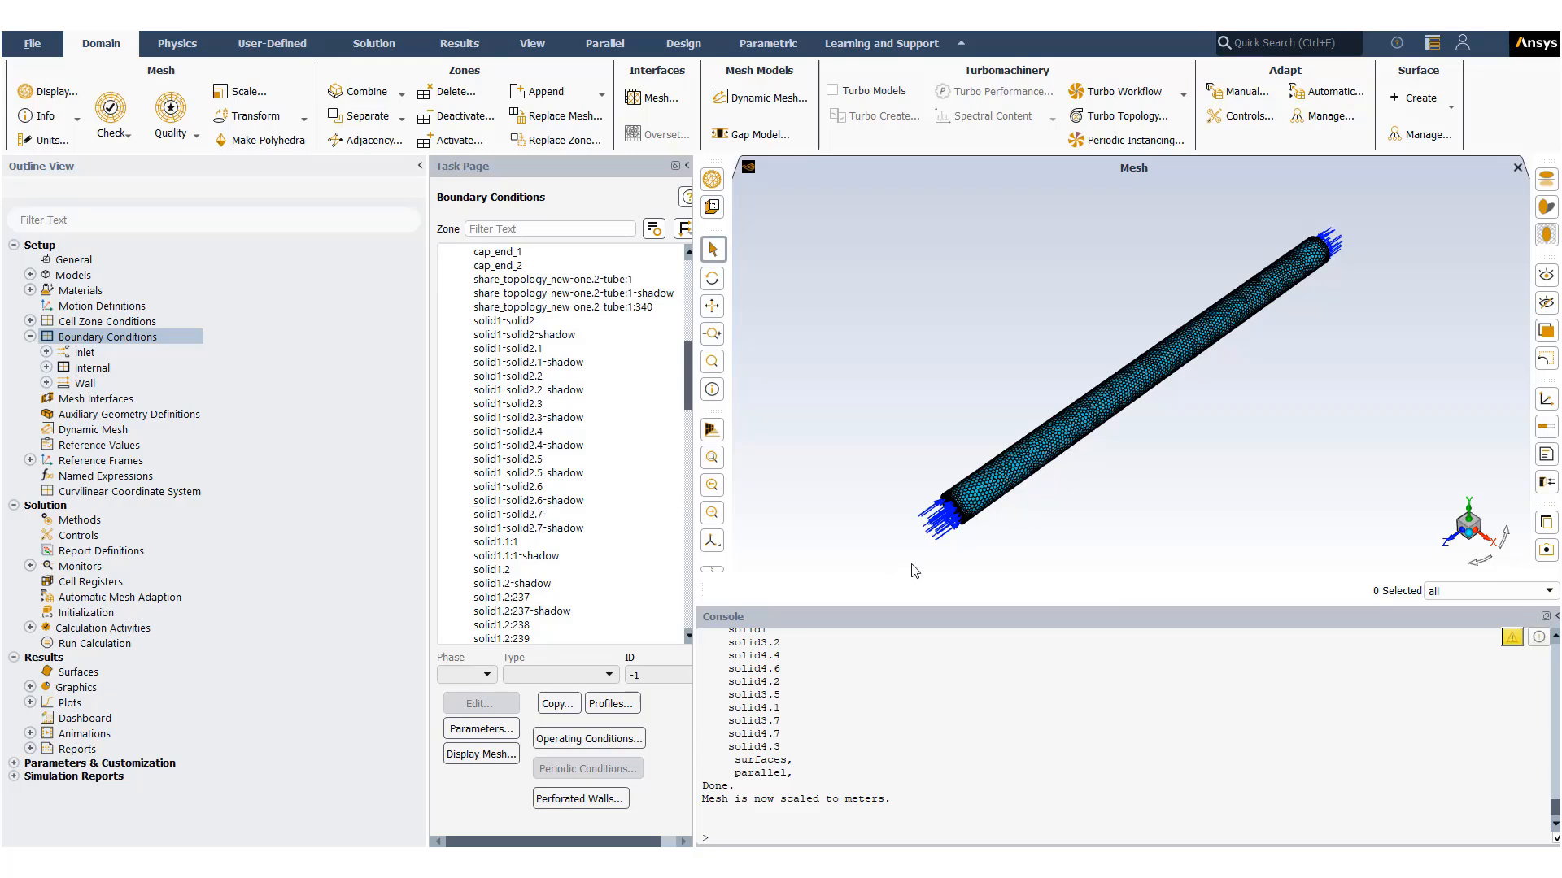
pyautogui.moveTo(915, 568); pyautogui.dragTo(947, 514)
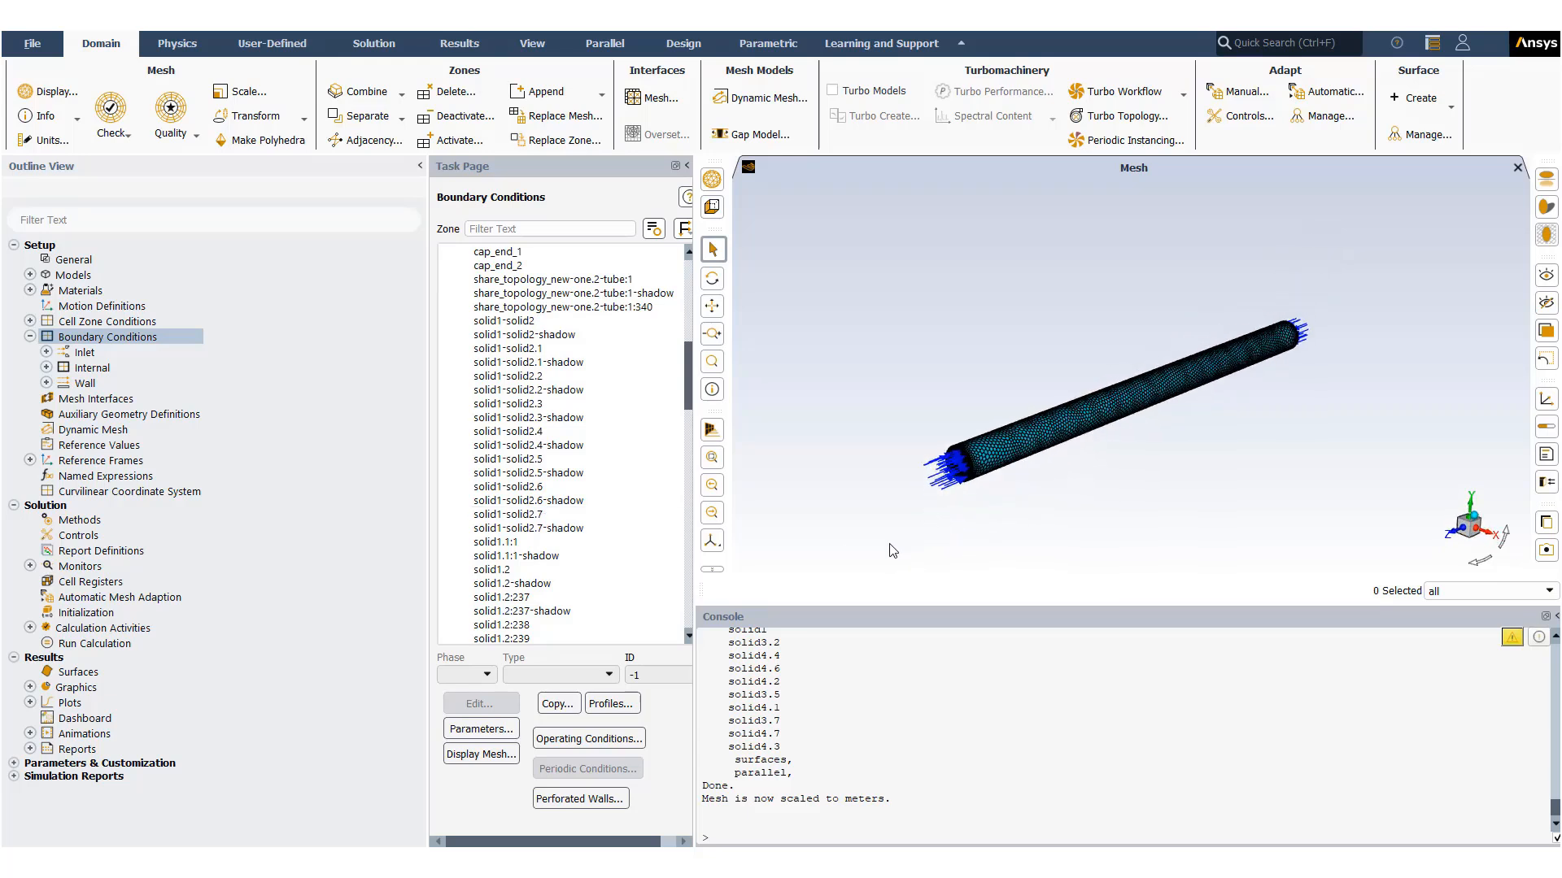